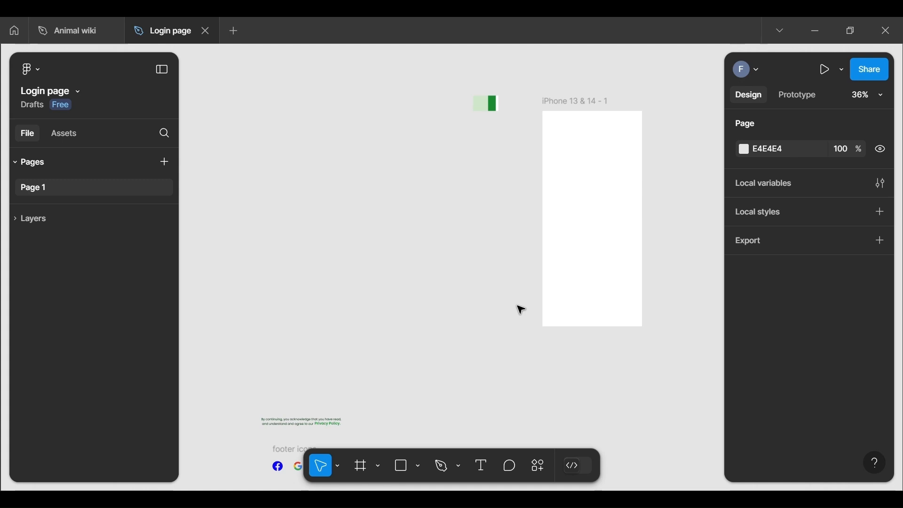
# Delete the existing blank phone frame and add a fresh iPhone 13 & 14 frame.
pyautogui.click(606, 118)
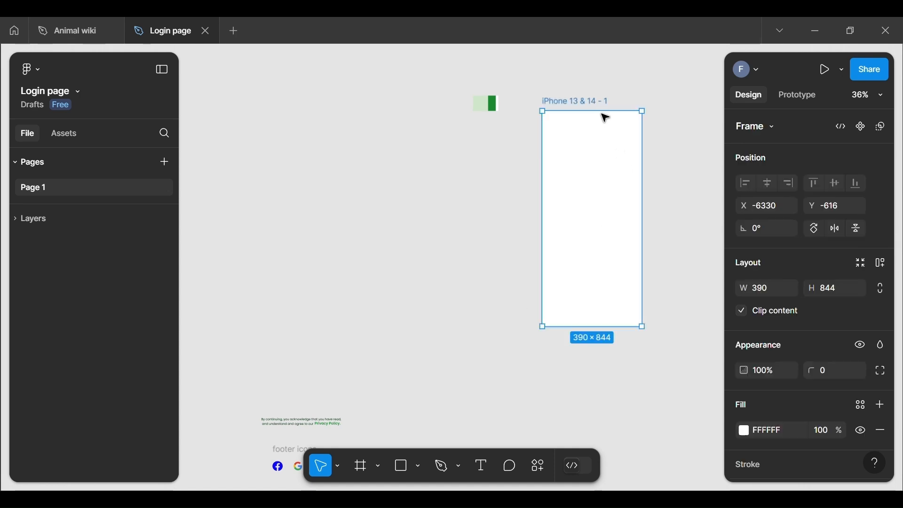
pyautogui.press('Delete')
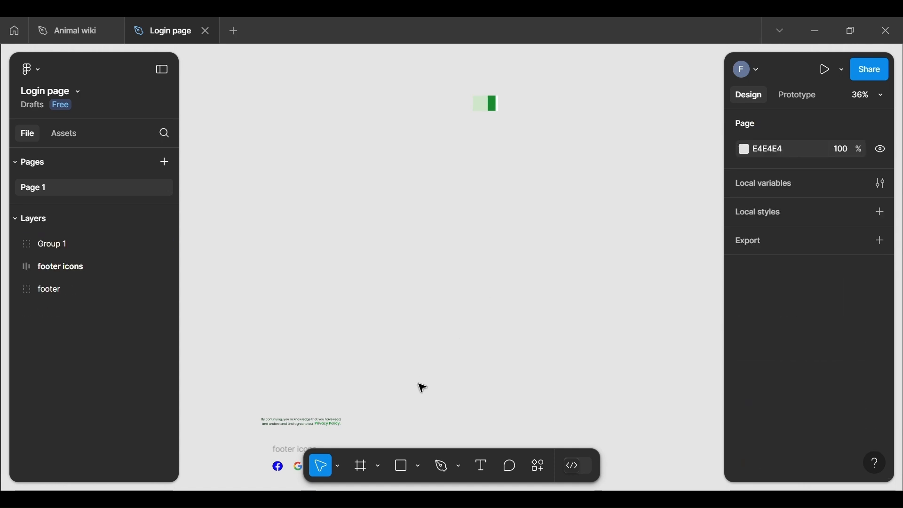
pyautogui.click(364, 466)
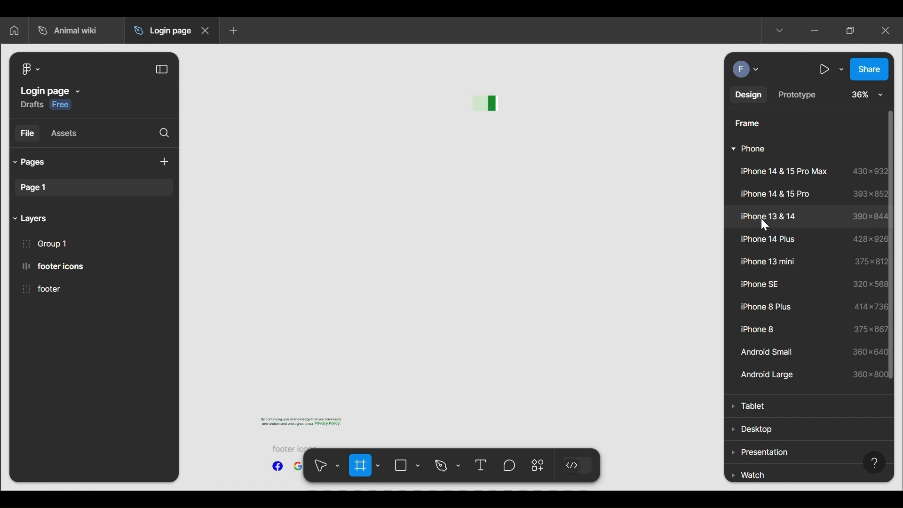
pyautogui.click(764, 219)
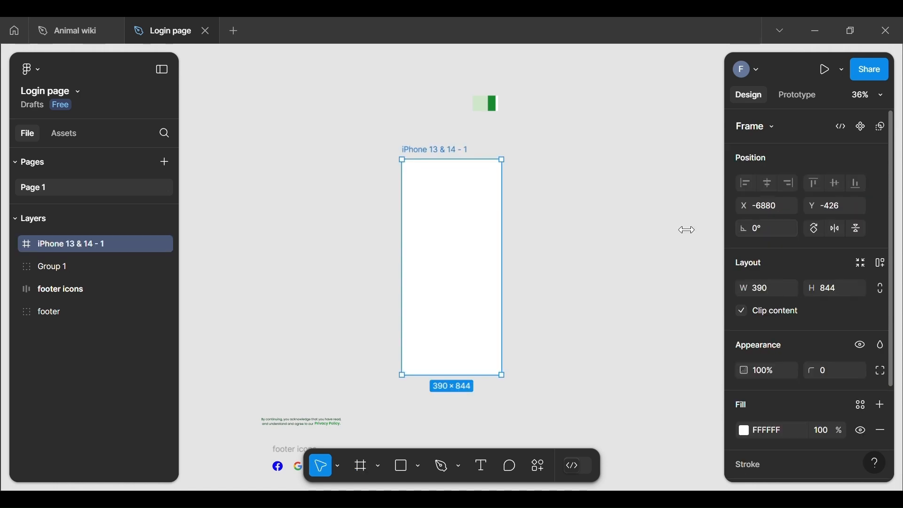
# Move the new iPhone 13 & 14 frame to just below the green colour swatches.
pyautogui.moveTo(479, 258); pyautogui.dragTo(514, 252)
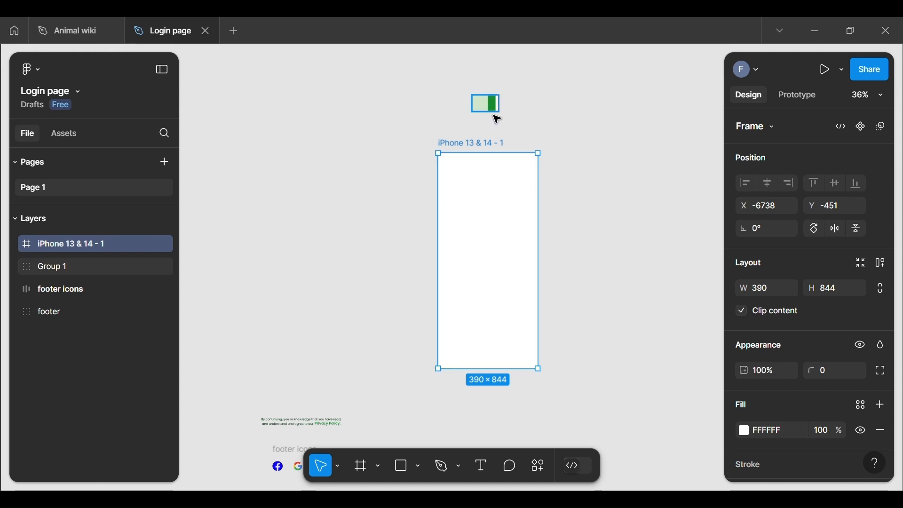
pyautogui.scroll(1, 493, 118)
pyautogui.scroll(2, 494, 118)
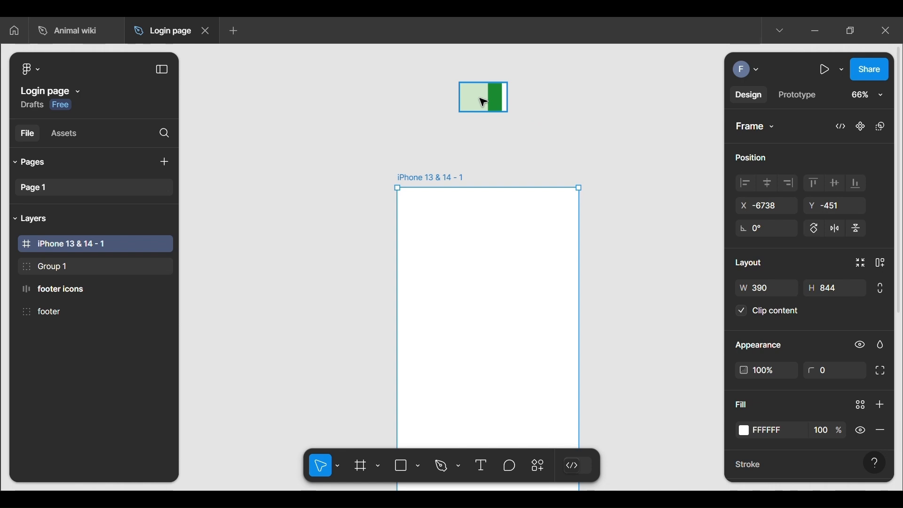
pyautogui.scroll(-5, 484, 139)
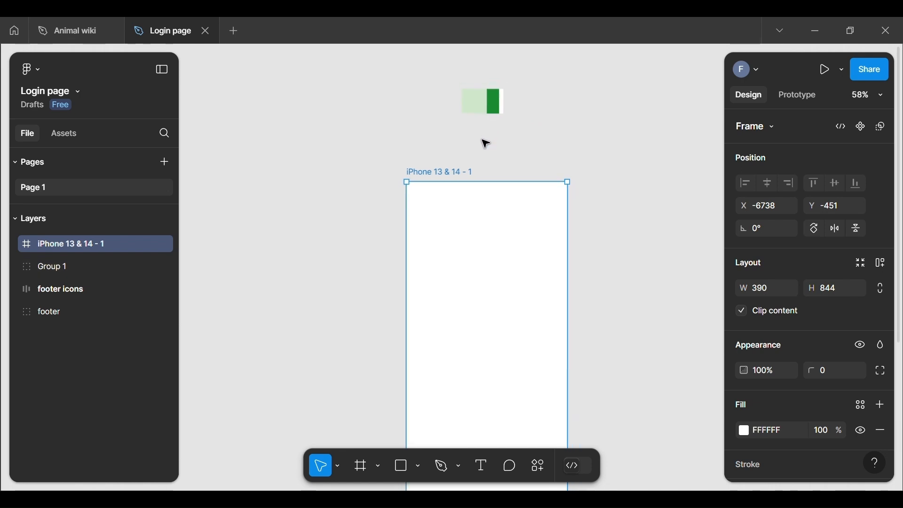
pyautogui.scroll(4, 491, 174)
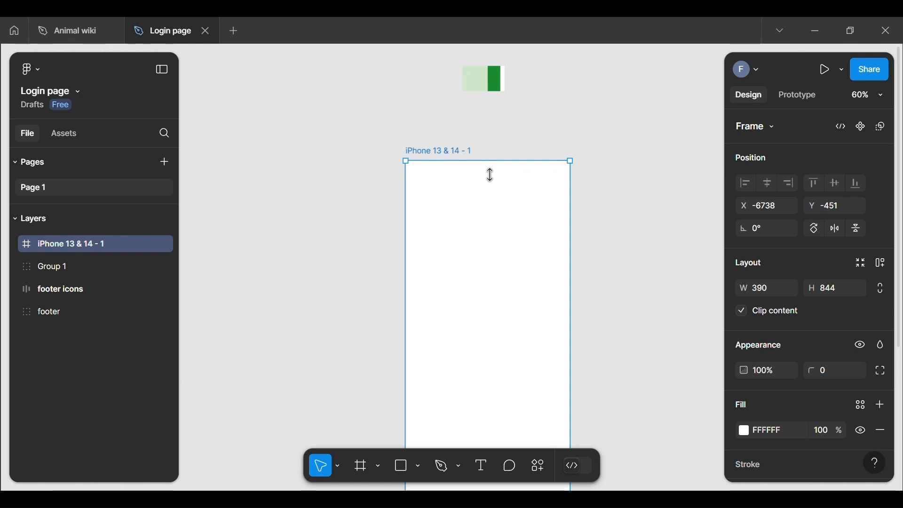
pyautogui.scroll(-4, 491, 175)
pyautogui.scroll(3, 487, 174)
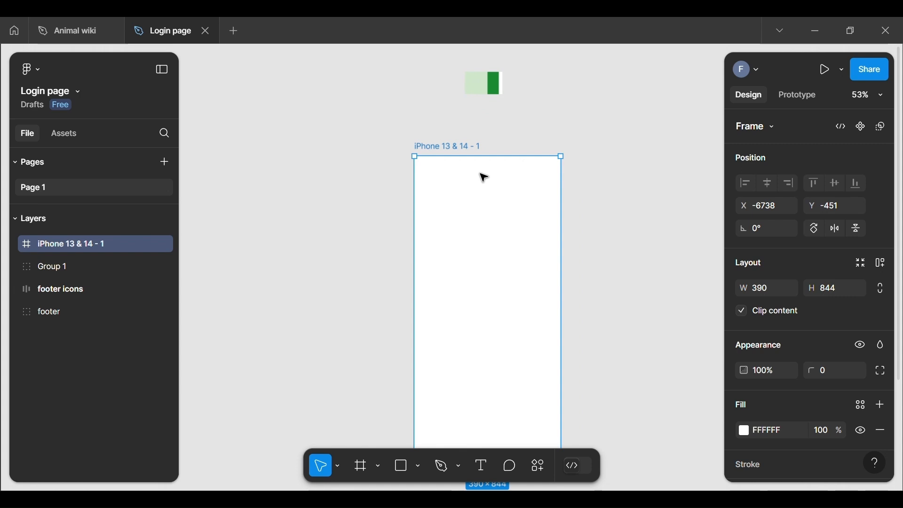
pyautogui.scroll(-1, 485, 178)
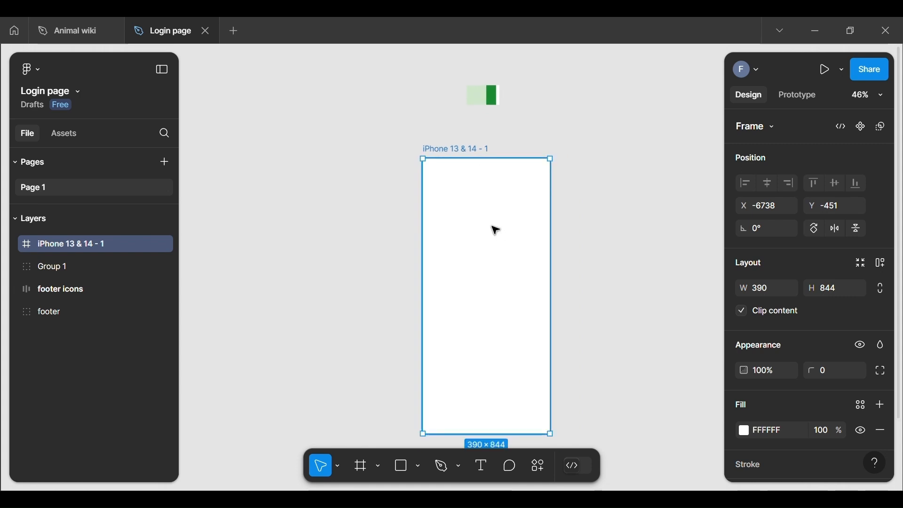
pyautogui.moveTo(496, 250); pyautogui.dragTo(486, 236)
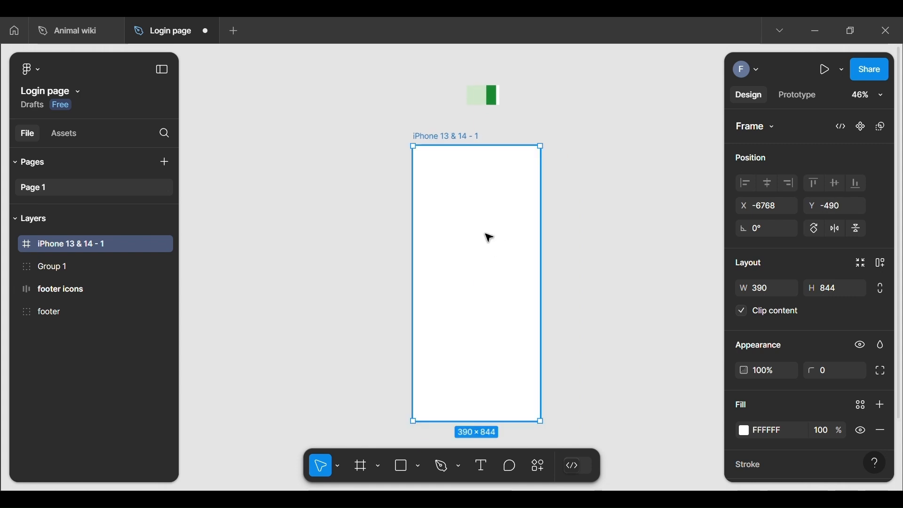
# Add a layout grid to the phone frame and change its type to Columns.
pyautogui.scroll(-3, 776, 405)
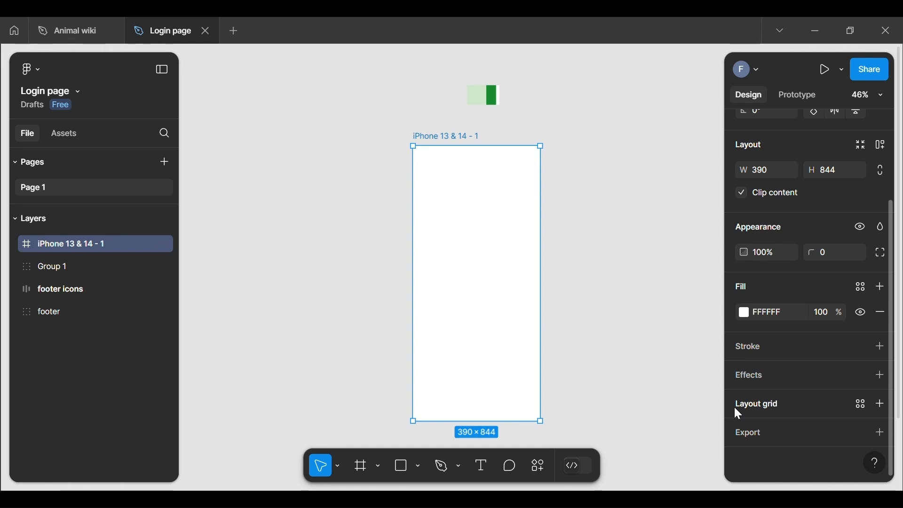
pyautogui.click(754, 408)
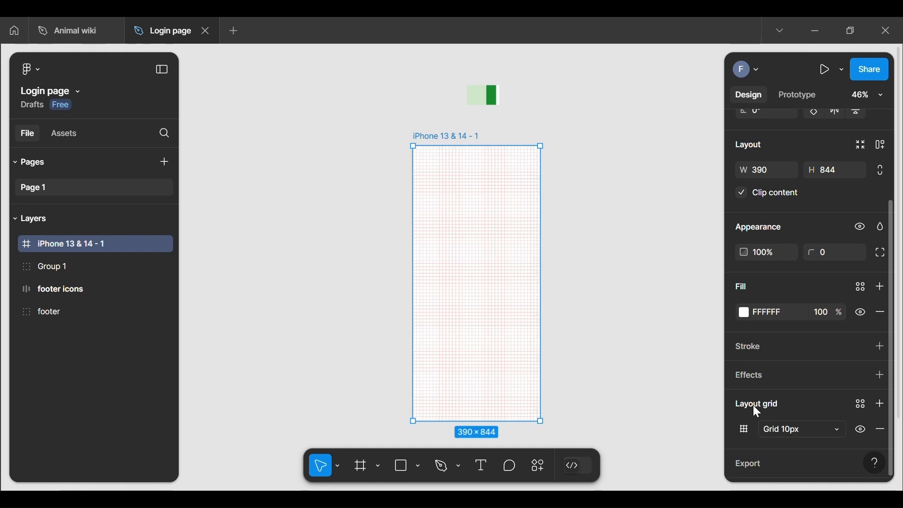
pyautogui.click(743, 431)
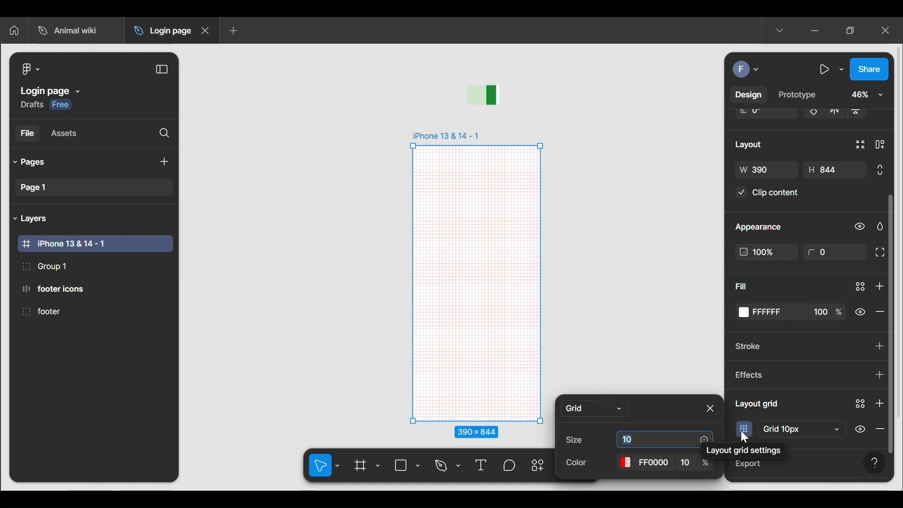
pyautogui.moveTo(641, 418); pyautogui.dragTo(638, 353)
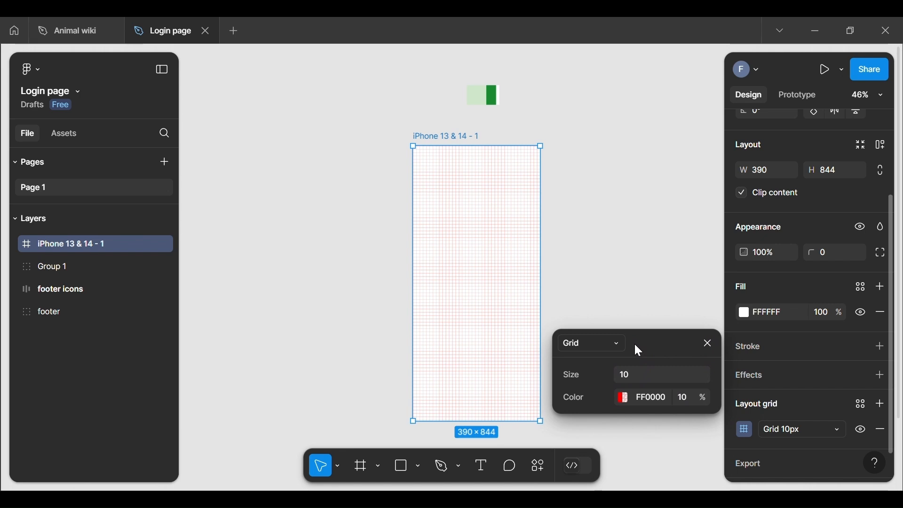
pyautogui.click(618, 345)
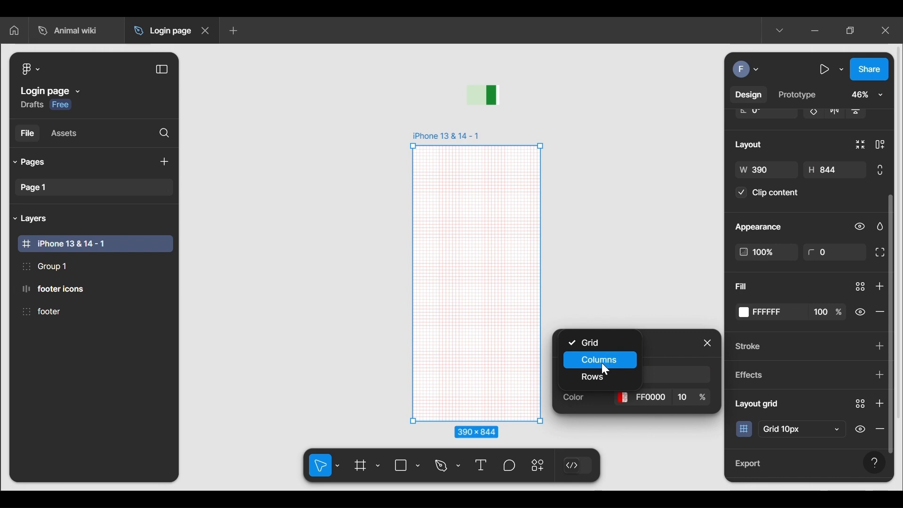
pyautogui.click(602, 362)
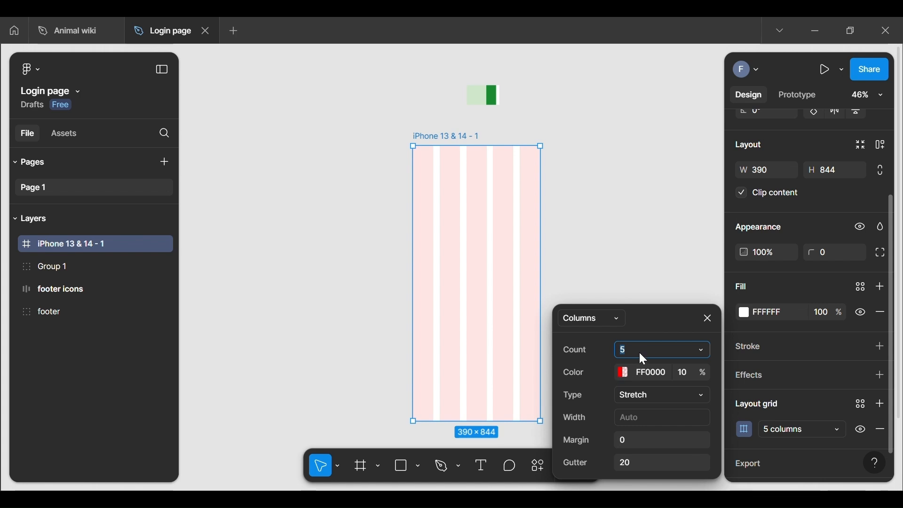
# Configure the column grid with a count of 4, a margin of 32 and a gutter of 16.
pyautogui.press('BackSpace')
pyautogui.write('4')
pyautogui.press('Return')
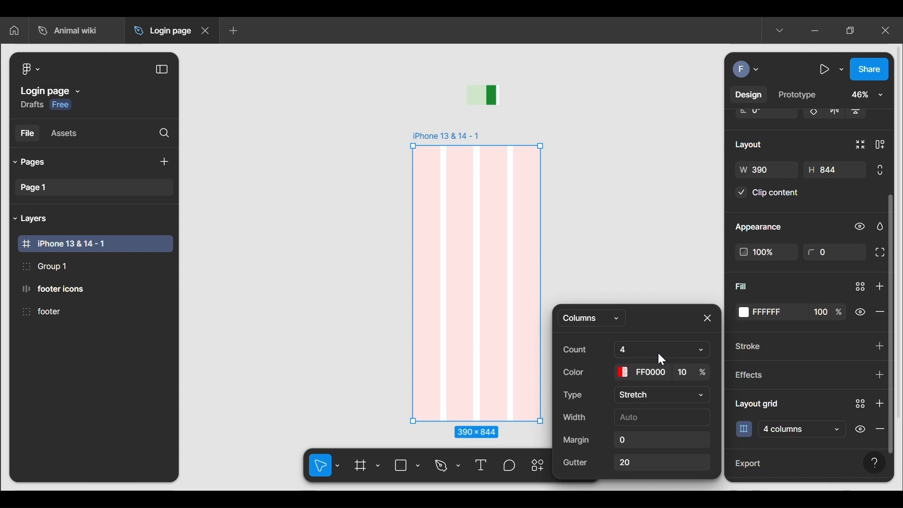
pyautogui.click(637, 439)
pyautogui.write('32')
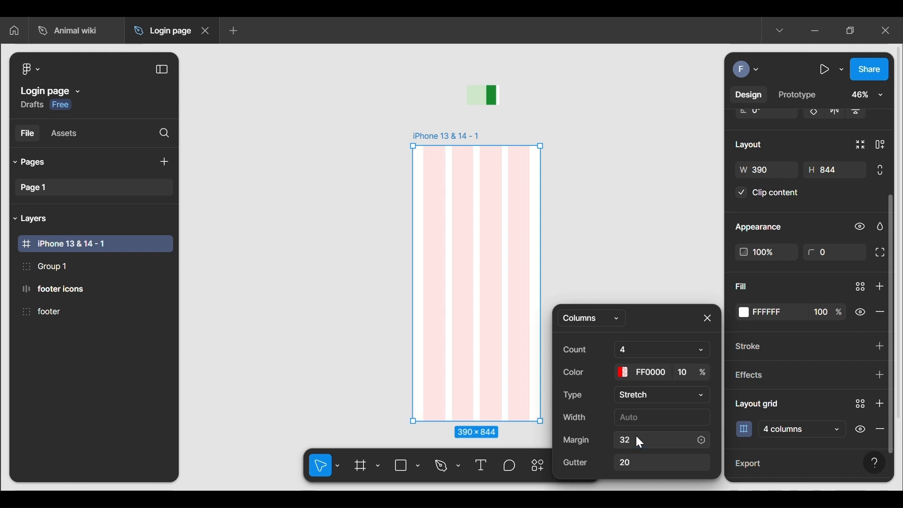
pyautogui.click(635, 461)
pyautogui.press('Return')
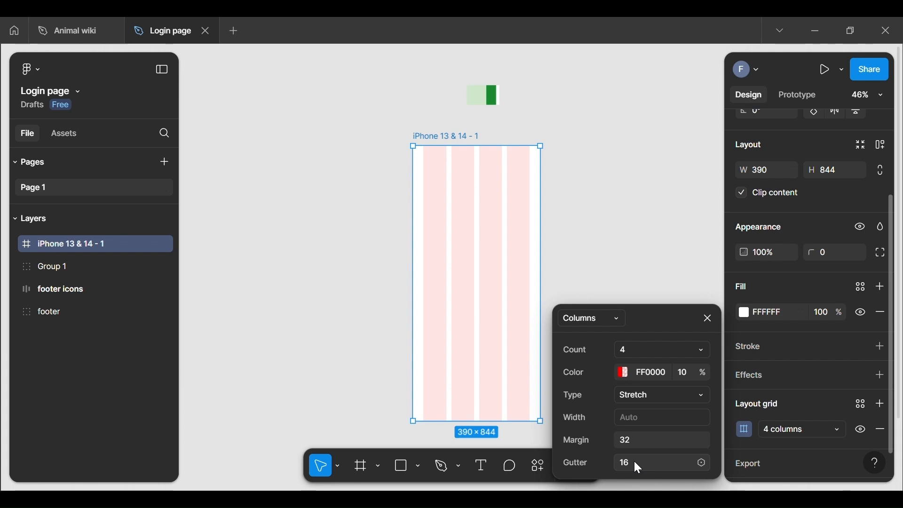
pyautogui.click(687, 284)
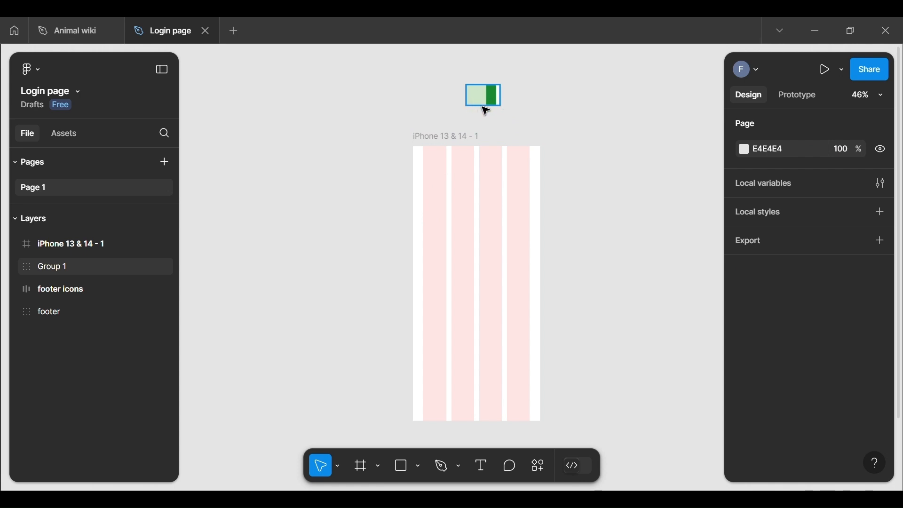
# Fill the phone frame with the light green CFE6CB sampled from the colour swatches.
pyautogui.click(436, 159)
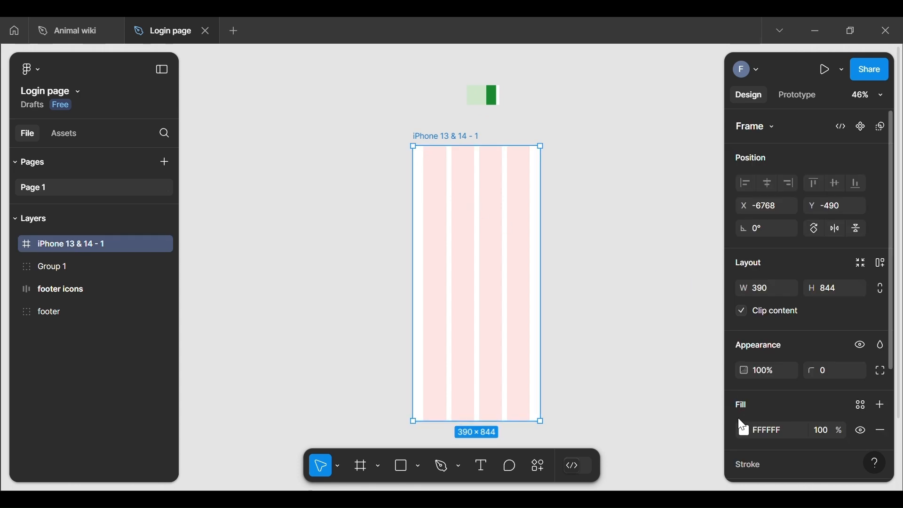
pyautogui.click(744, 432)
pyautogui.click(576, 332)
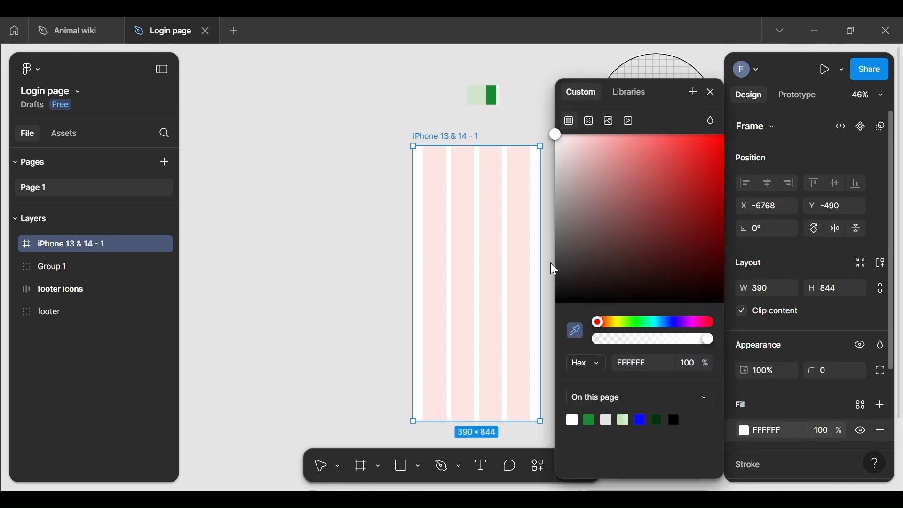
pyautogui.click(484, 100)
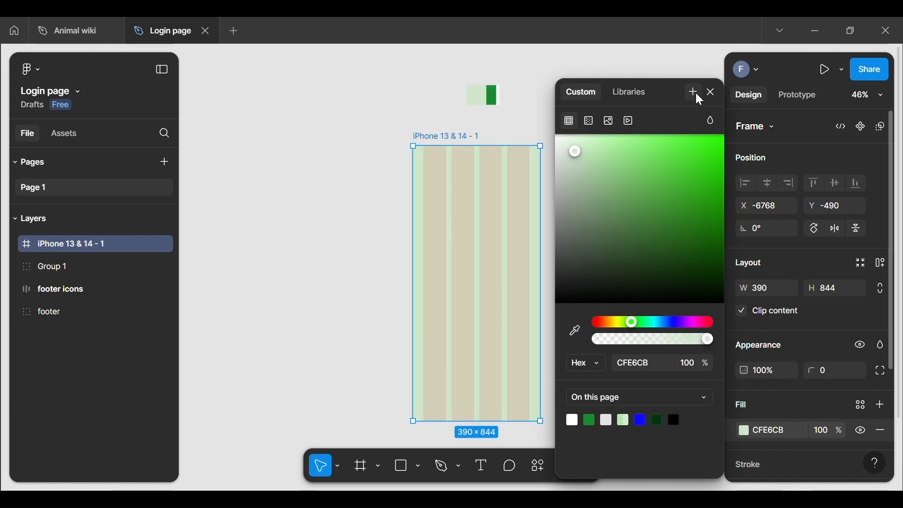
pyautogui.click(712, 93)
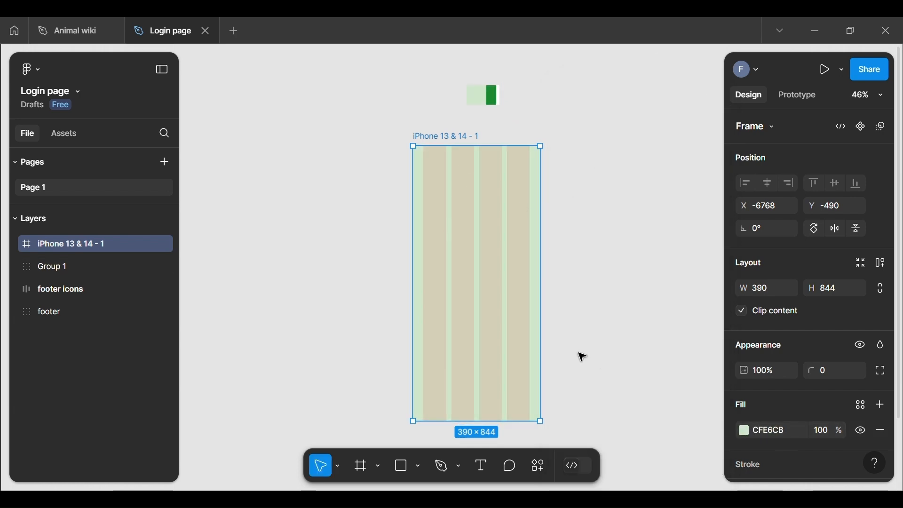
# Hide the phone frame's four-column layout grid.
pyautogui.scroll(-1, 805, 390)
pyautogui.scroll(-3, 803, 390)
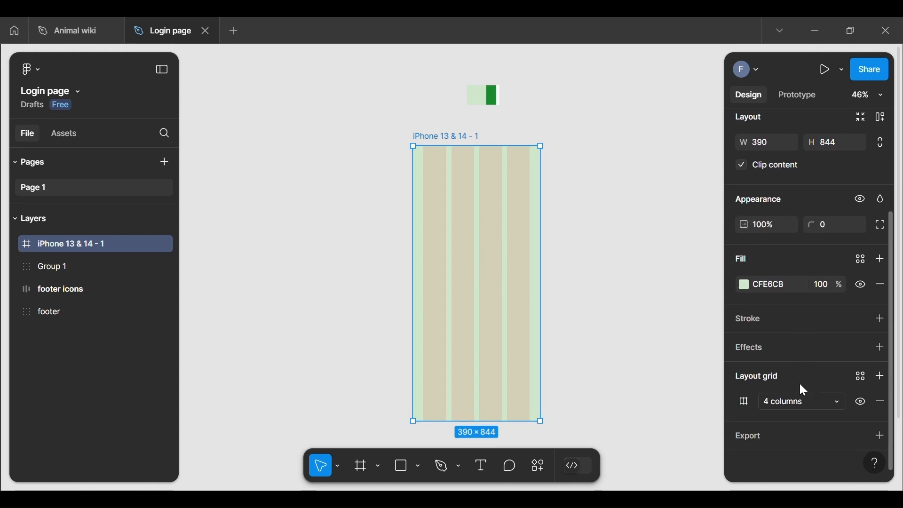
pyautogui.click(862, 399)
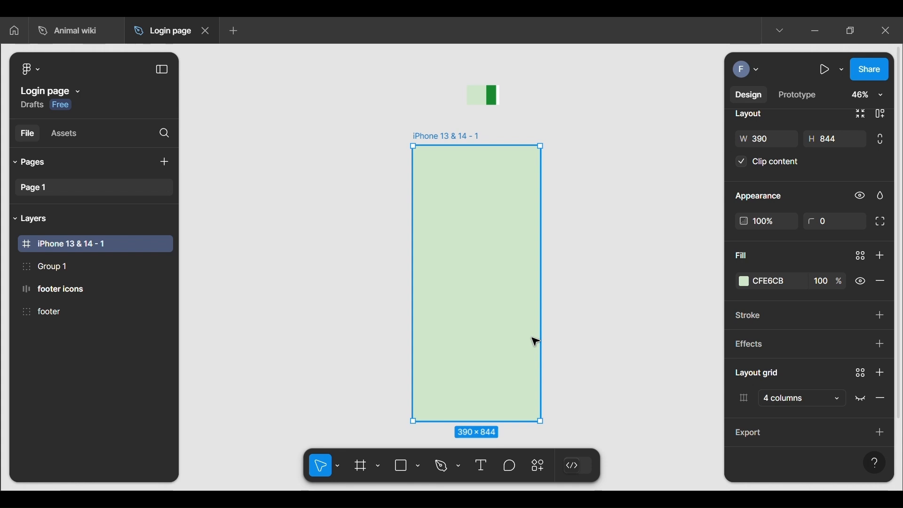
# Place a 100 × 100 triangle polygon beside the phone frame, on its left, and set its rotation to 90°.
pyautogui.click(412, 468)
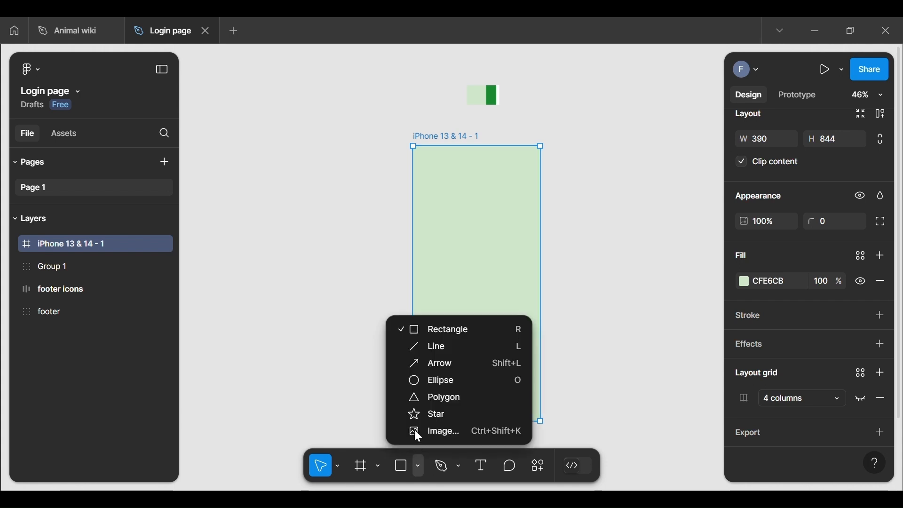
pyautogui.click(429, 398)
pyautogui.click(290, 296)
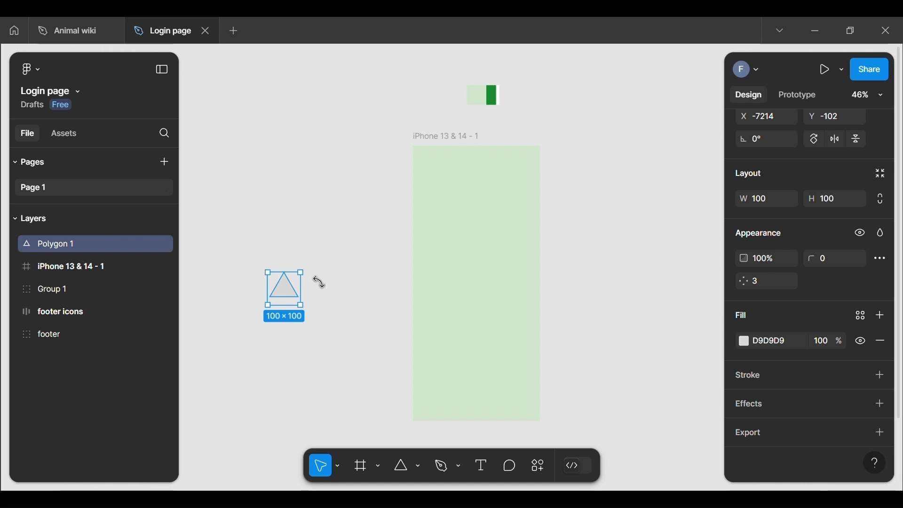
pyautogui.moveTo(317, 283); pyautogui.dragTo(268, 276)
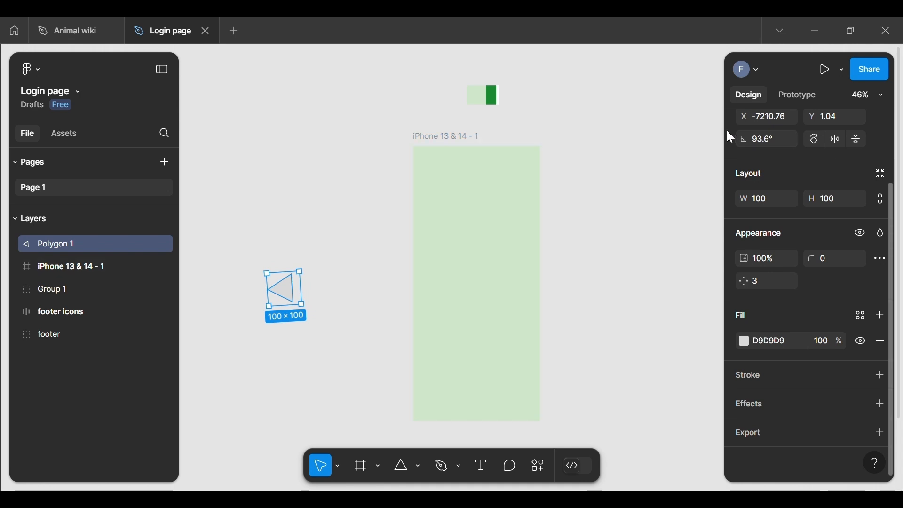
pyautogui.click(772, 140)
pyautogui.write('90')
pyautogui.press('Return')
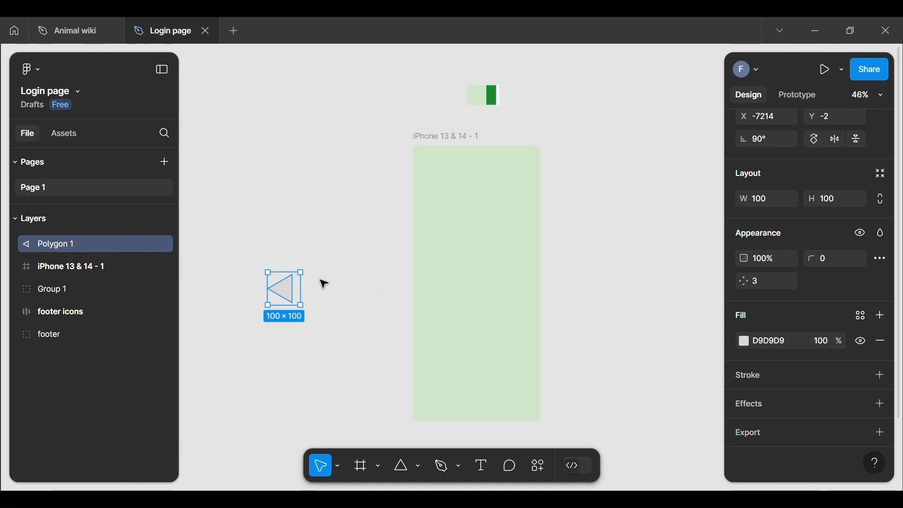
# Enlarge the triangle proportionally to about 240 × 240 and leave it selected.
pyautogui.moveTo(314, 287); pyautogui.dragTo(338, 250)
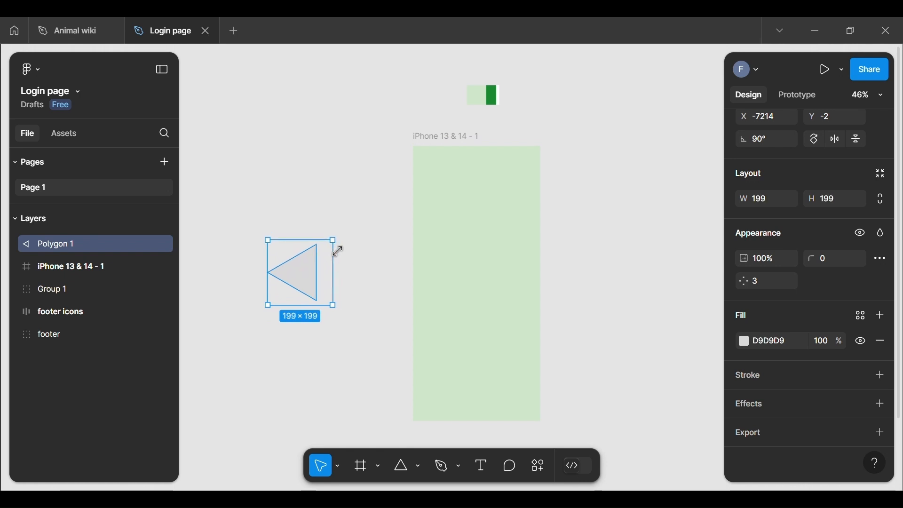
pyautogui.click(325, 210)
pyautogui.click(309, 279)
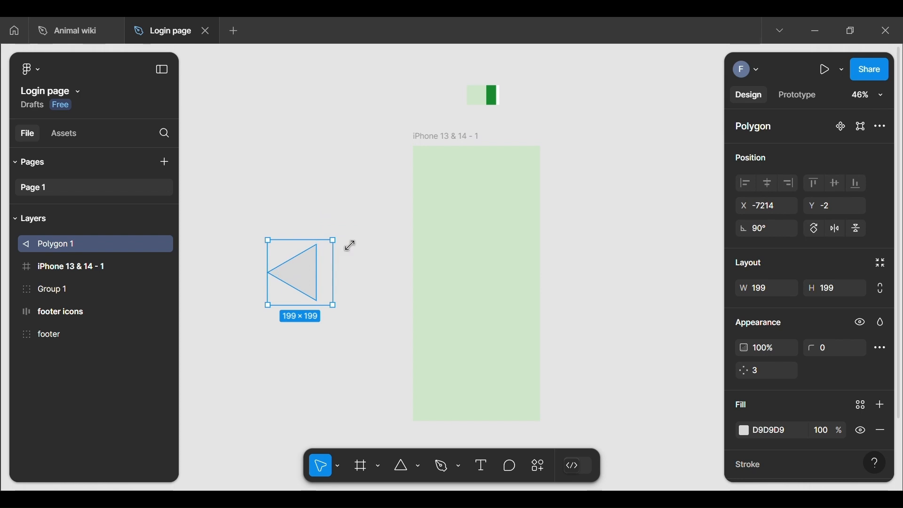
pyautogui.moveTo(349, 244); pyautogui.dragTo(358, 240)
pyautogui.click(353, 182)
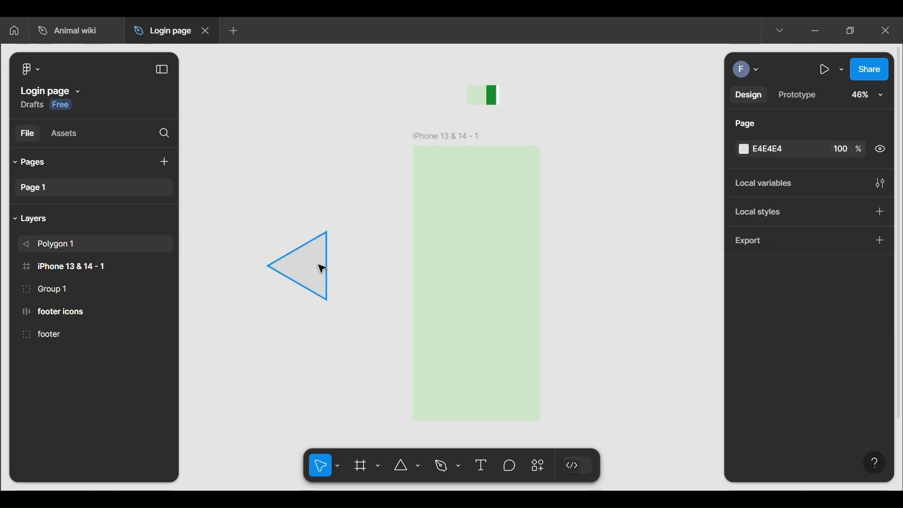
pyautogui.click(319, 269)
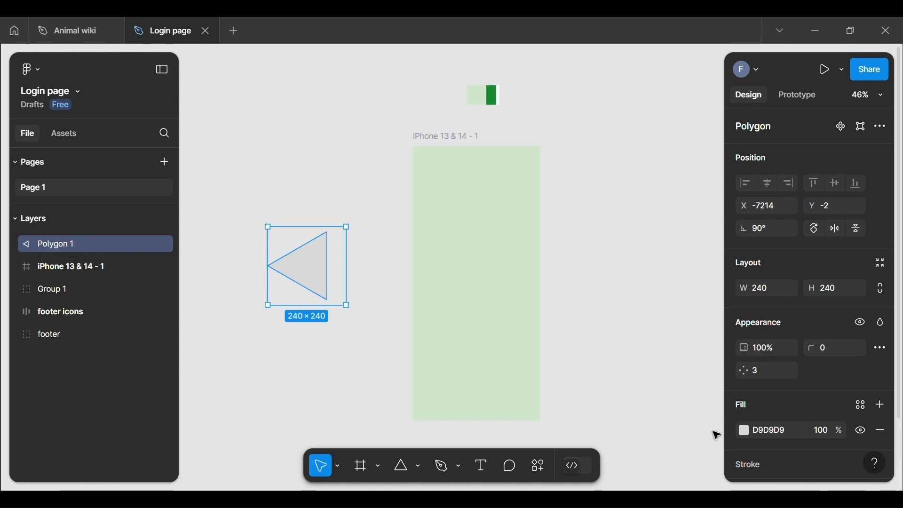
# Fill the triangle with the dark green 198B32 sampled from the colour swatches above the frame.
pyautogui.click(744, 431)
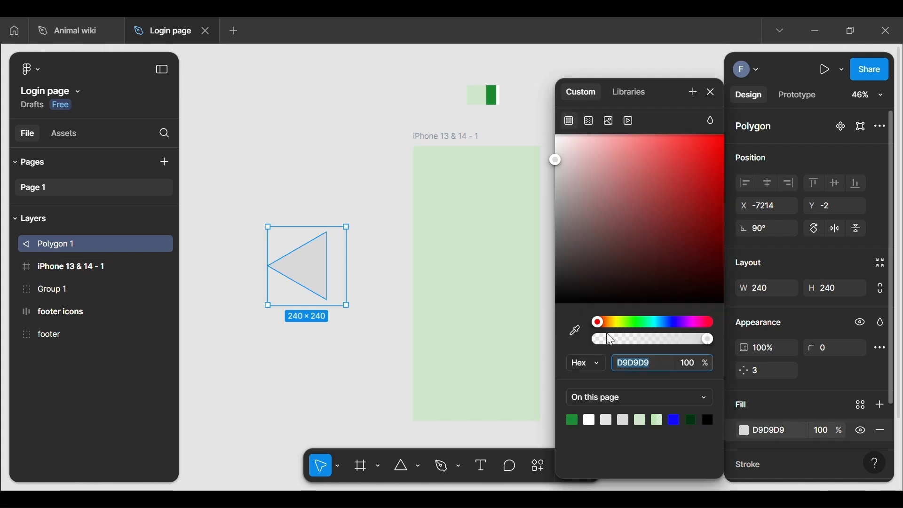
pyautogui.click(573, 332)
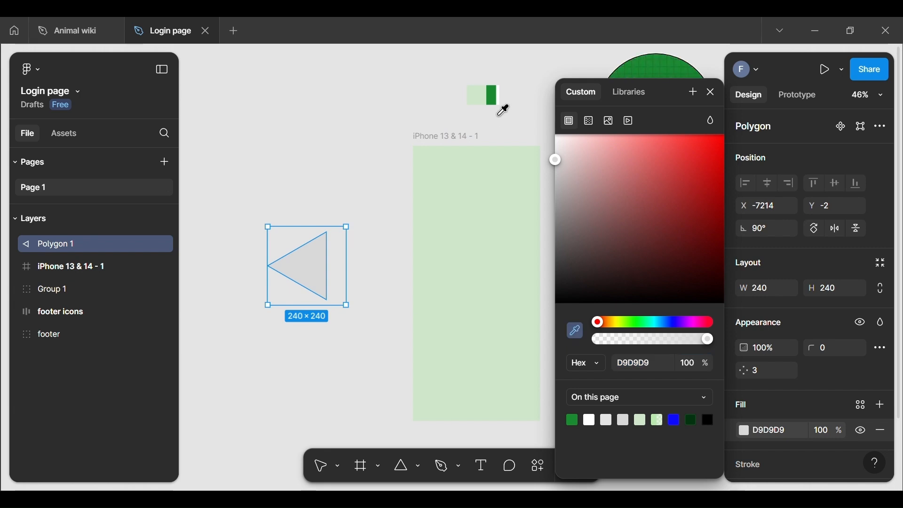
pyautogui.click(492, 96)
pyautogui.click(372, 165)
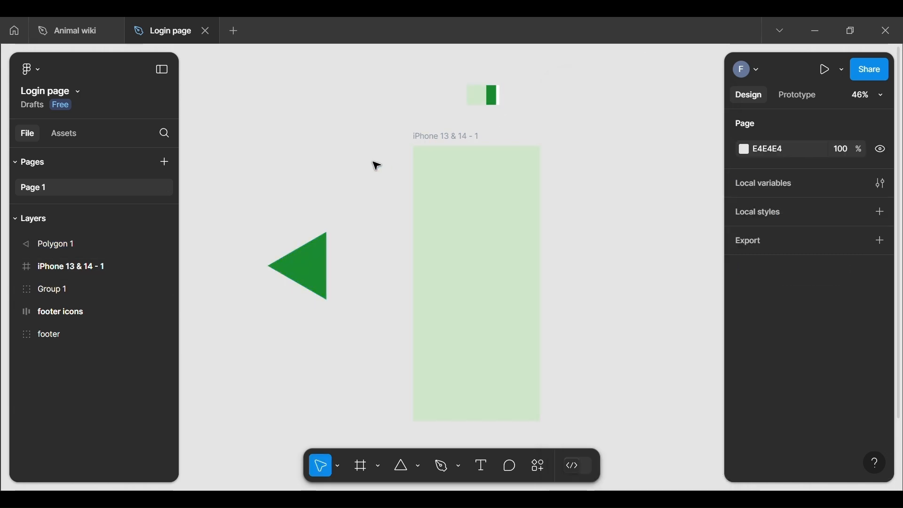
# Duplicate the green triangle straight upward so the copy overlaps the original, at about Y -68.
pyautogui.click(308, 271)
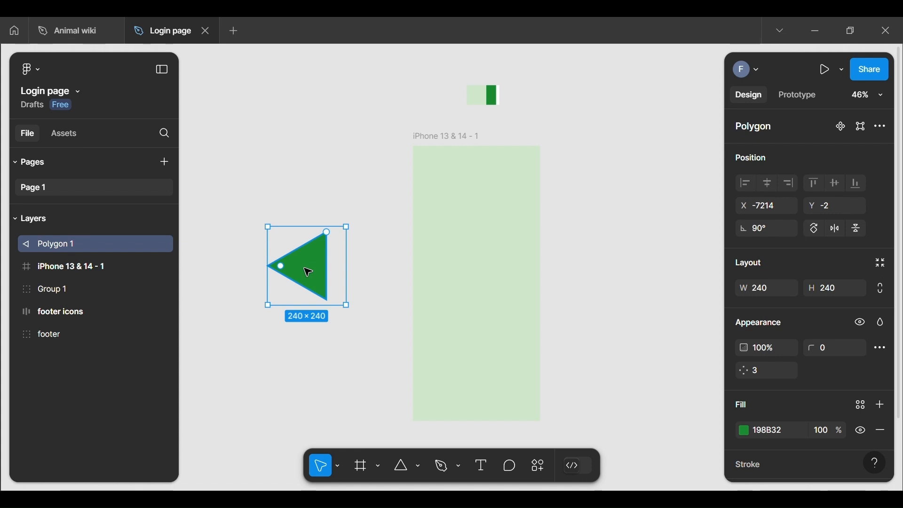
pyautogui.moveTo(313, 272); pyautogui.dragTo(307, 246)
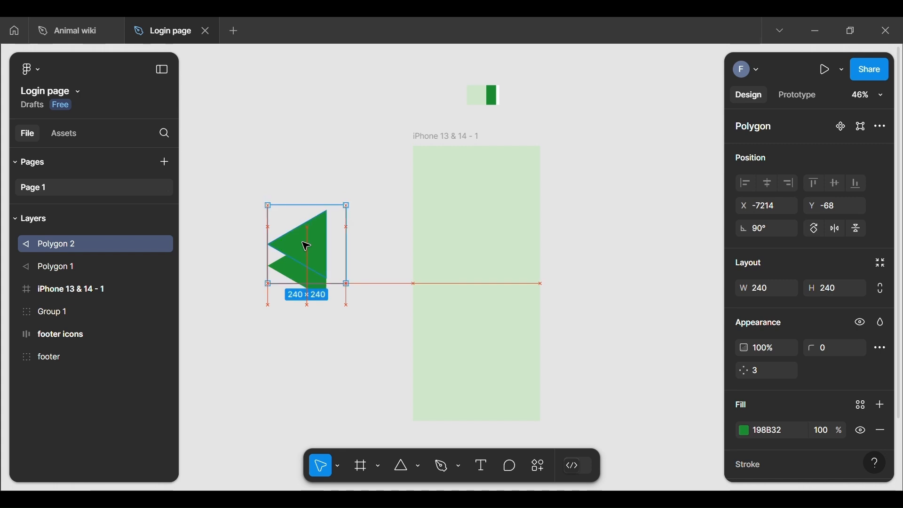
pyautogui.click(323, 156)
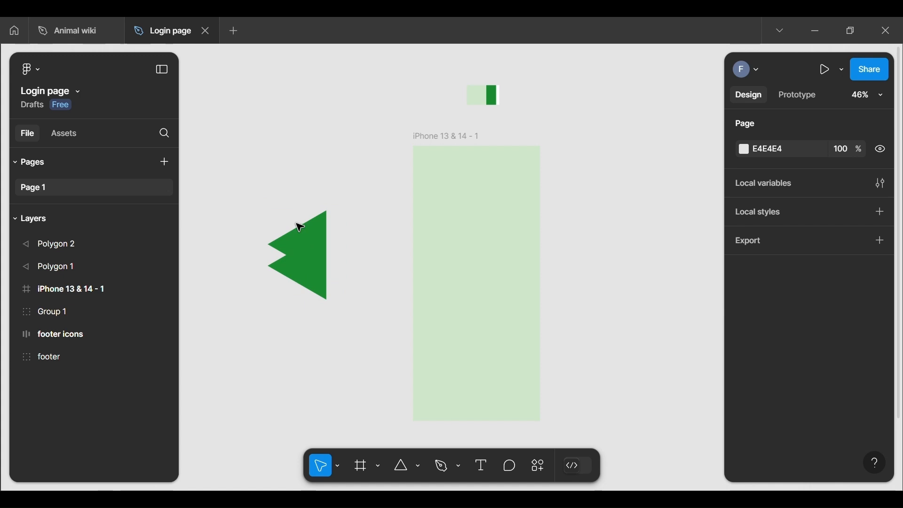
# Set the lower triangle's 198B32 fill opacity to 30%.
pyautogui.click(299, 282)
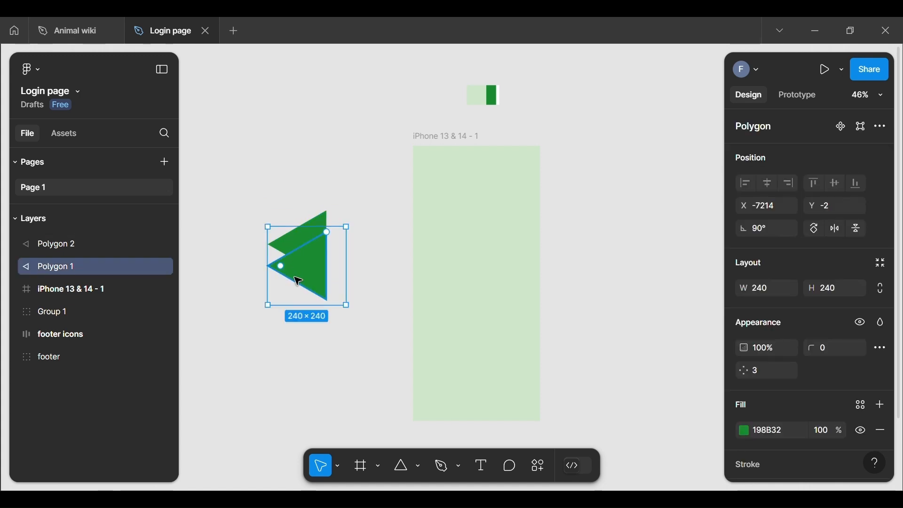
pyautogui.click(744, 432)
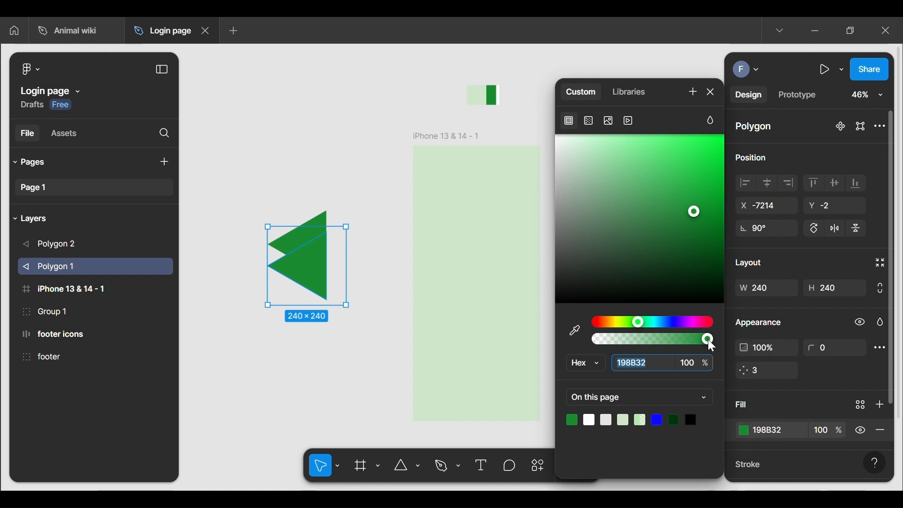
pyautogui.moveTo(707, 339); pyautogui.dragTo(623, 344)
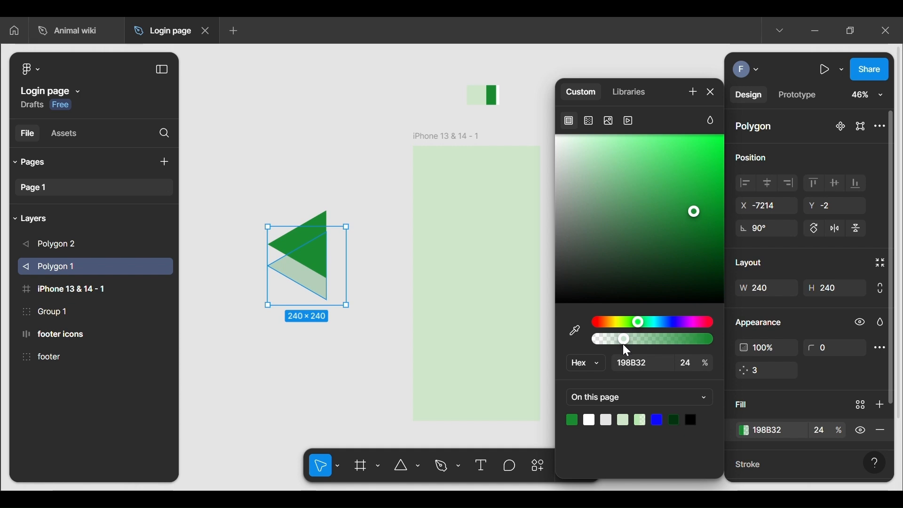
pyautogui.moveTo(623, 345); pyautogui.dragTo(629, 346)
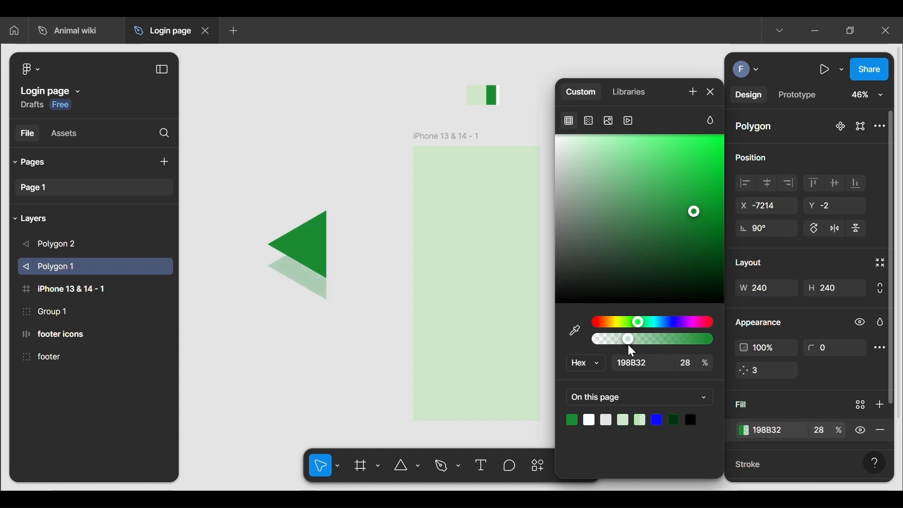
pyautogui.click(693, 360)
pyautogui.press('BackSpace')
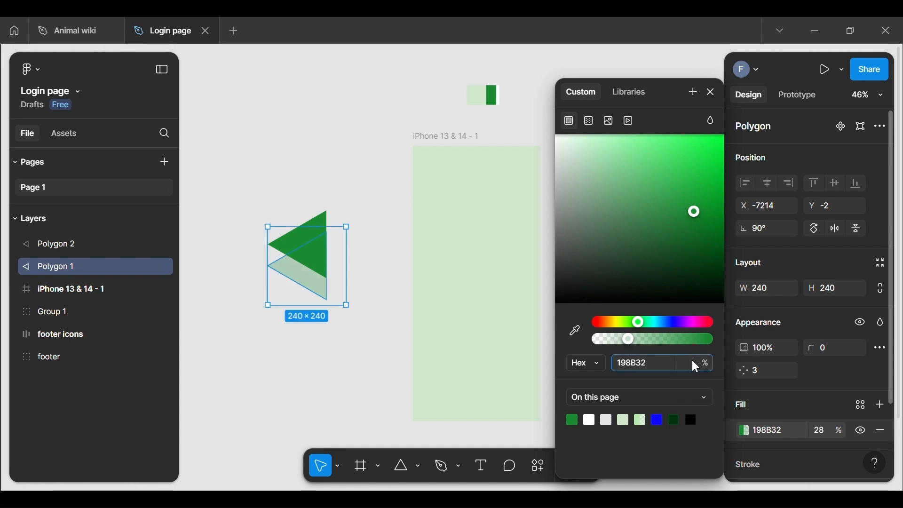
pyautogui.write('30')
pyautogui.press('Return')
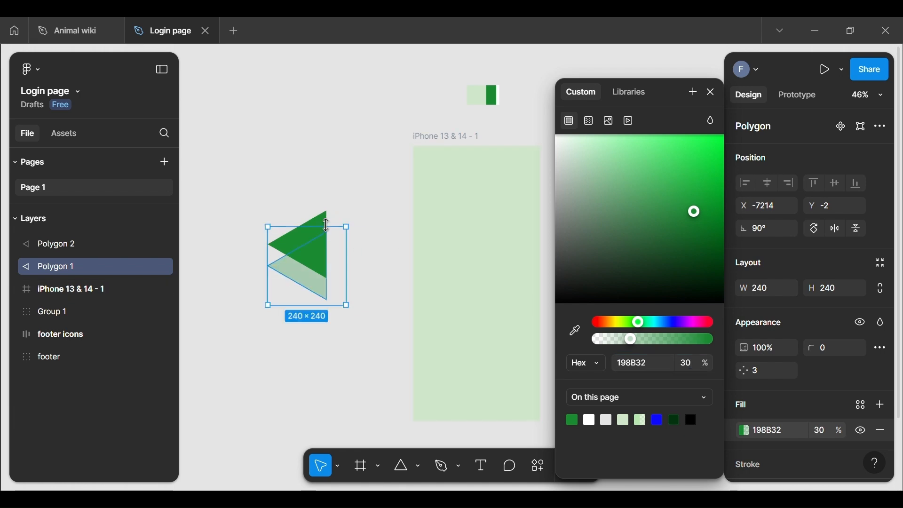
pyautogui.click(323, 187)
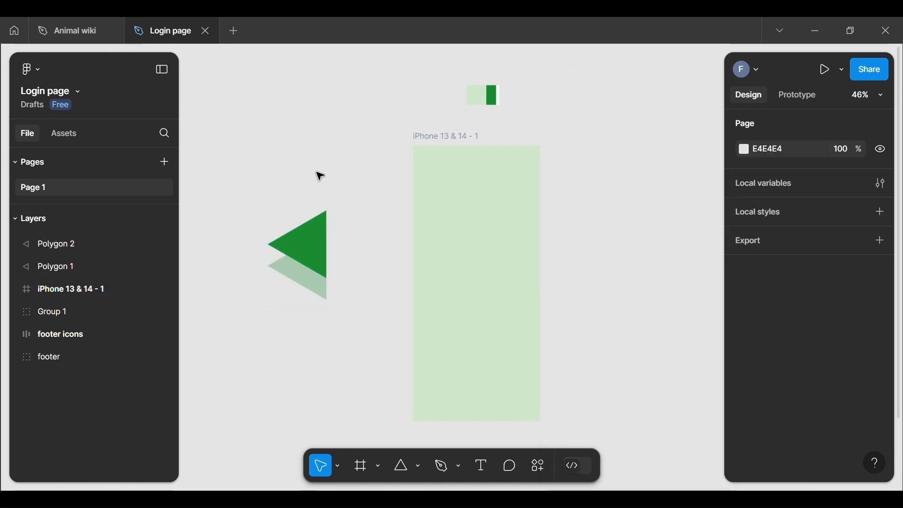
# Move the solid green upper triangle slightly down to about Y -59, keeping it aligned with the translucent one.
pyautogui.click(308, 253)
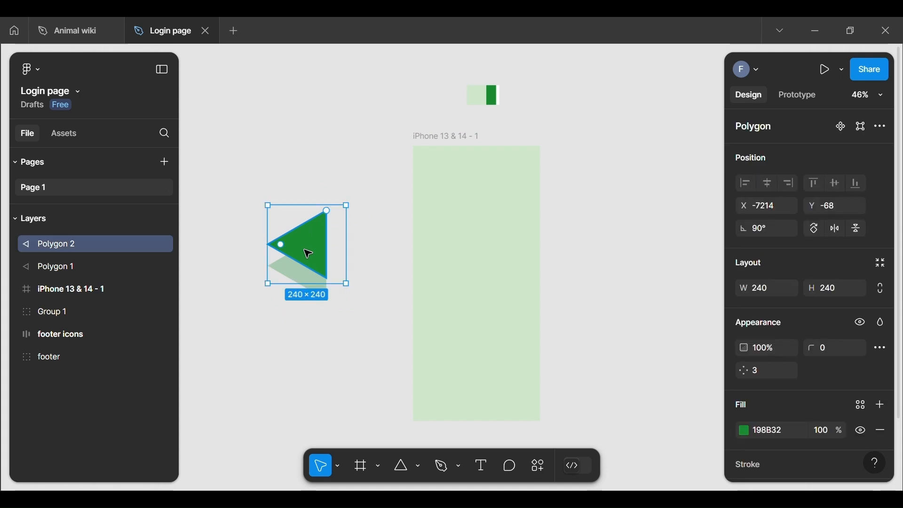
pyautogui.moveTo(308, 253); pyautogui.dragTo(308, 255)
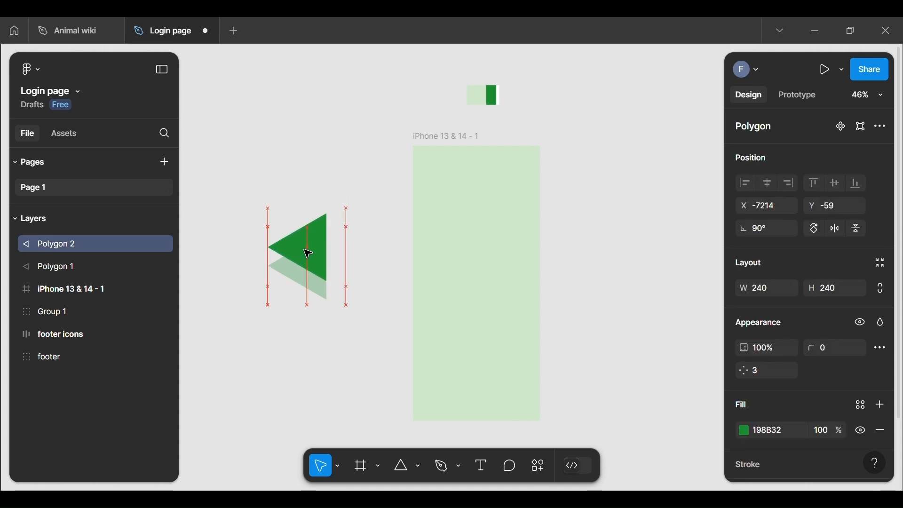
pyautogui.click(308, 177)
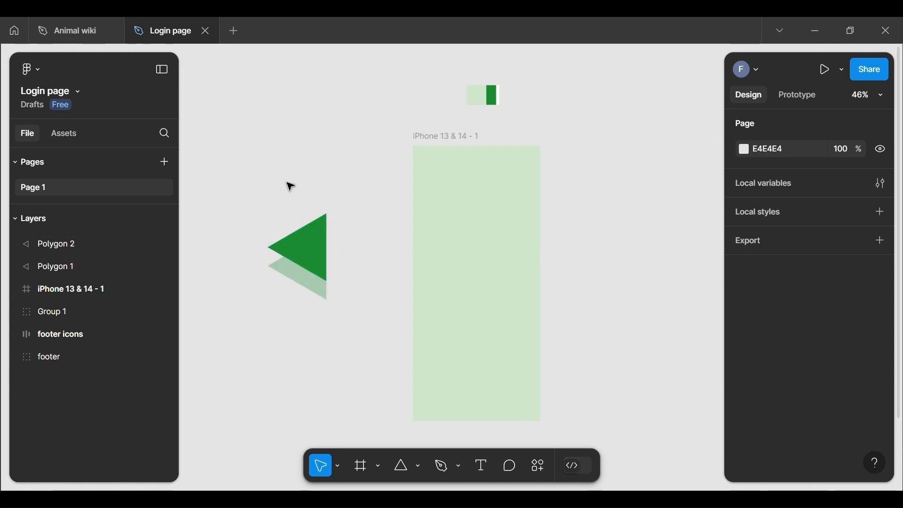
# Group the solid and translucent triangles and rename the group as double triangle.
pyautogui.click(315, 254)
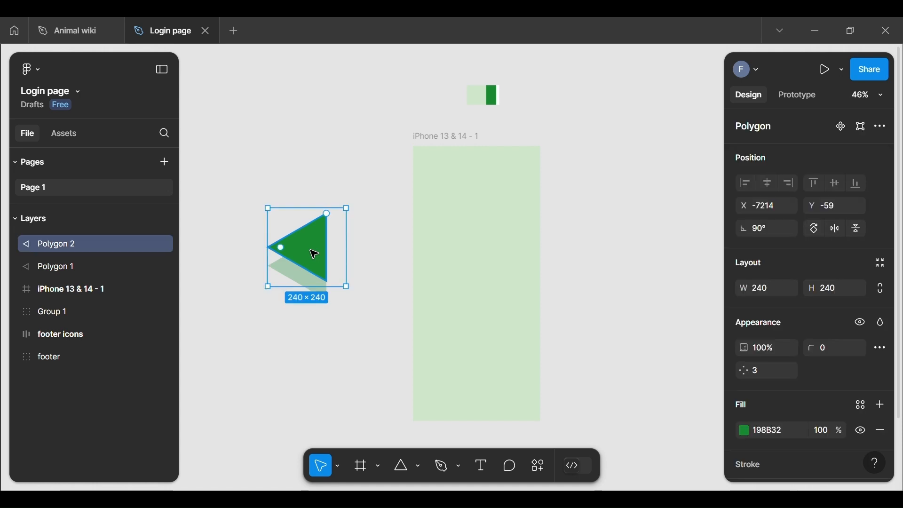
pyautogui.keyDown('shift'); pyautogui.click(305, 279); pyautogui.keyUp('shift')
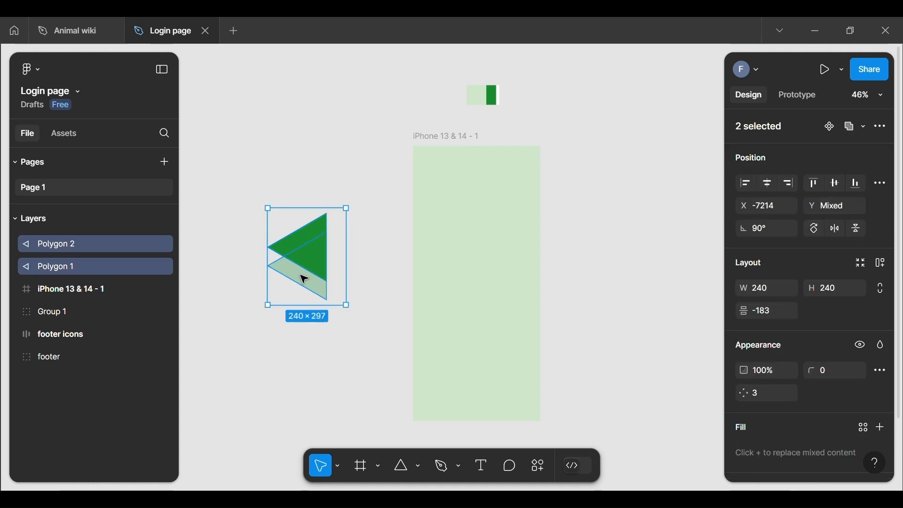
pyautogui.rightClick(305, 279)
pyautogui.click(334, 228)
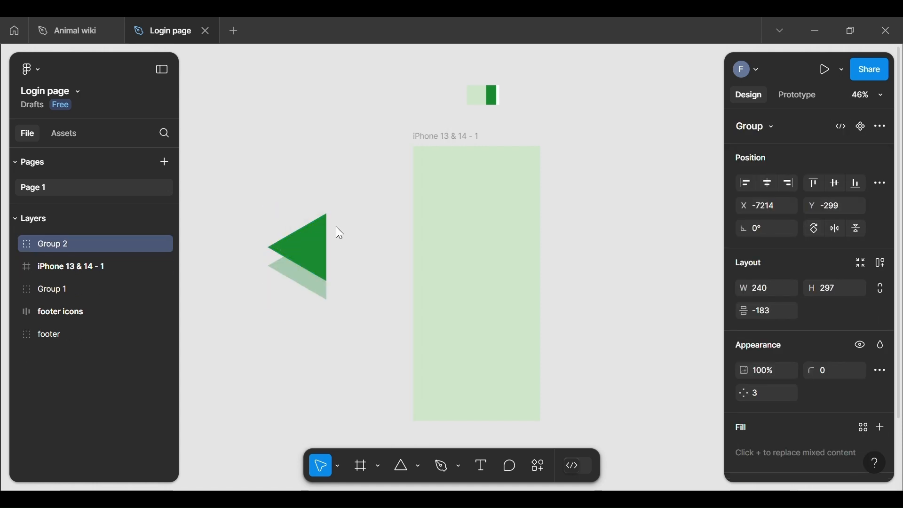
pyautogui.doubleClick(72, 243)
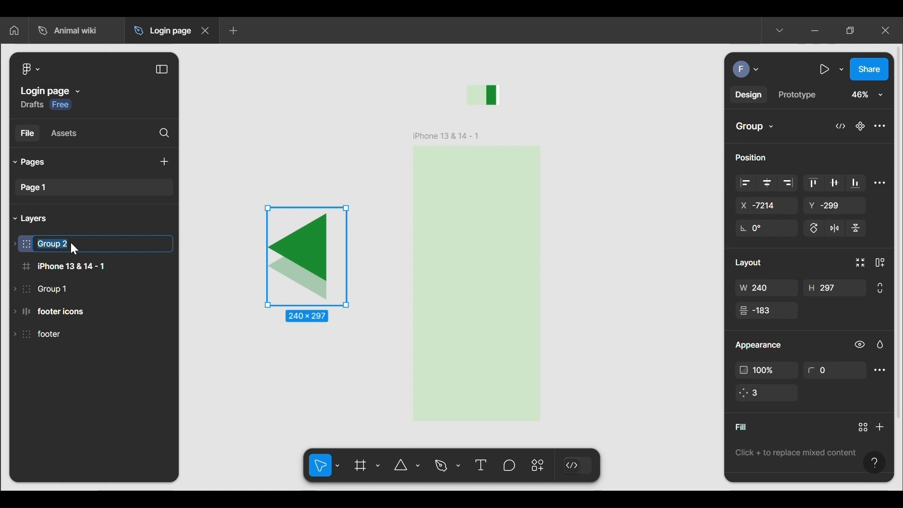
pyautogui.press('BackSpace')
pyautogui.write('double triangl')
pyautogui.write('e triangle')
pyautogui.press('Return')
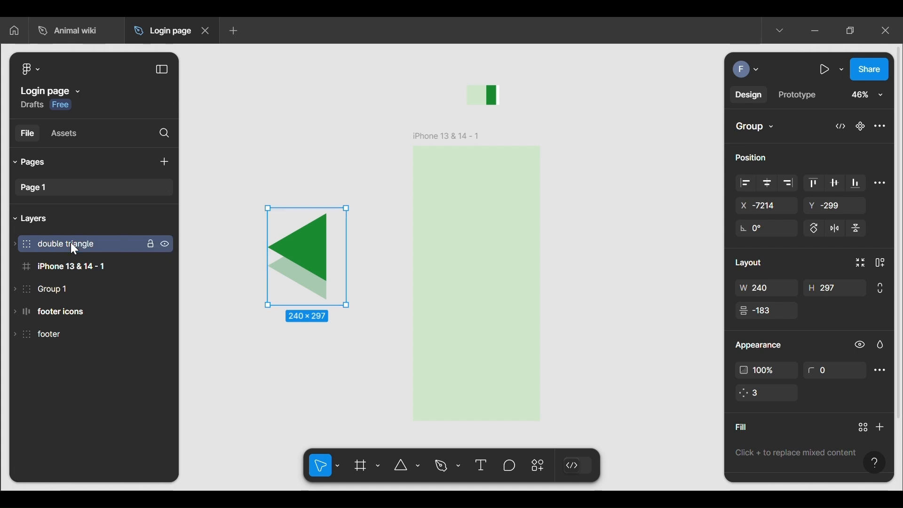
pyautogui.click(225, 151)
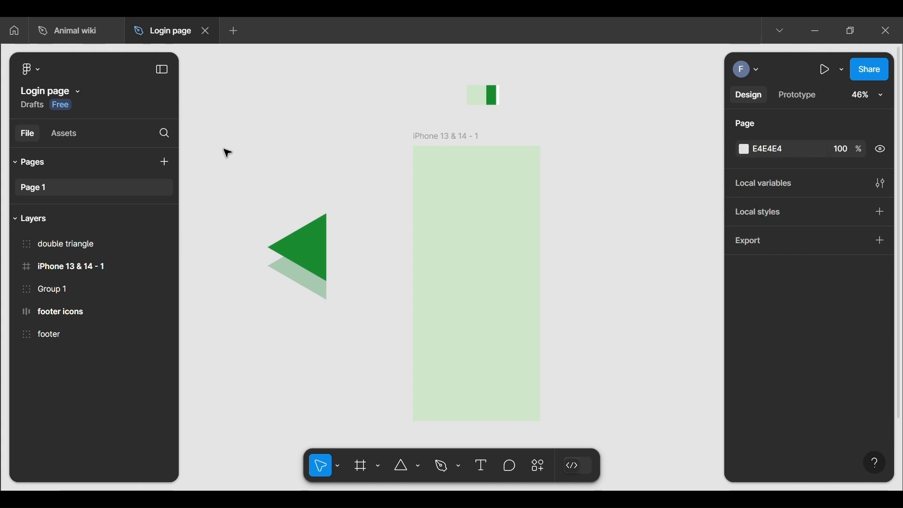
# Place the double triangle group over the phone frame's right edge at about X 253, Y 96, and show the frame's column grid.
pyautogui.click(290, 262)
pyautogui.moveTo(291, 262); pyautogui.dragTo(522, 238)
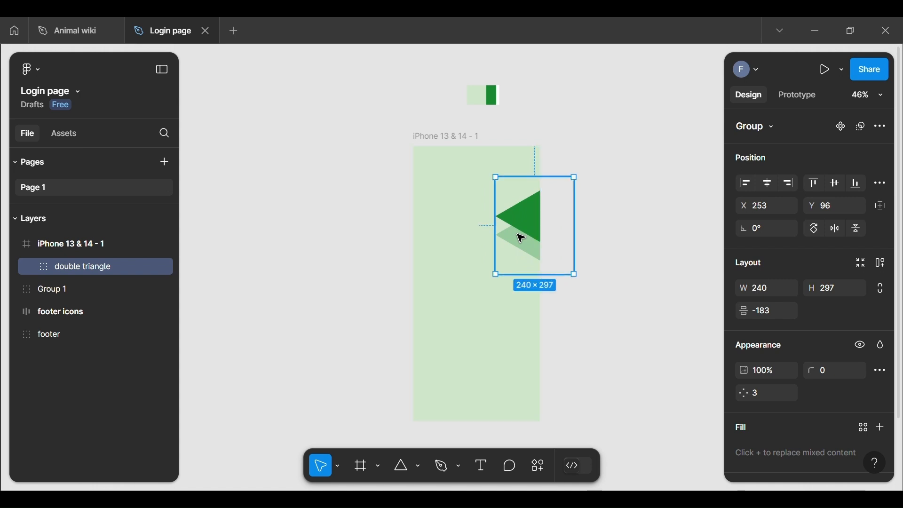
pyautogui.click(459, 153)
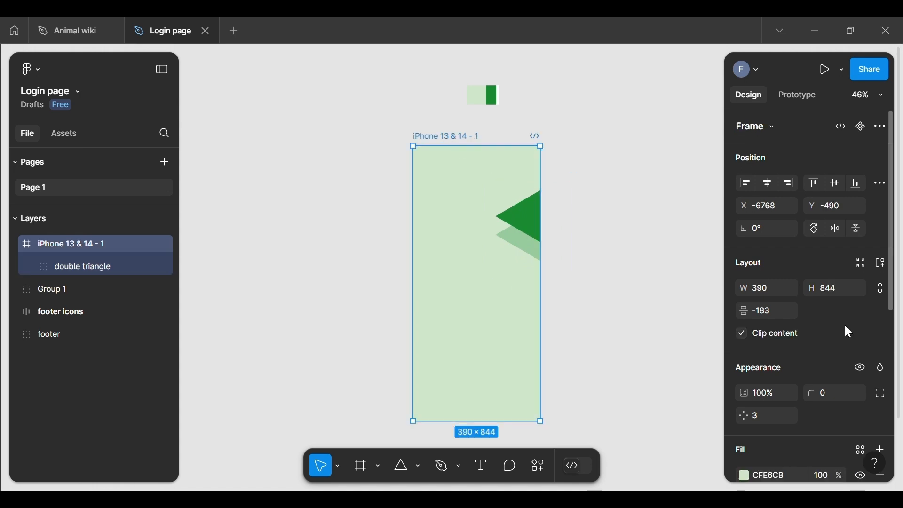
pyautogui.scroll(-5, 844, 324)
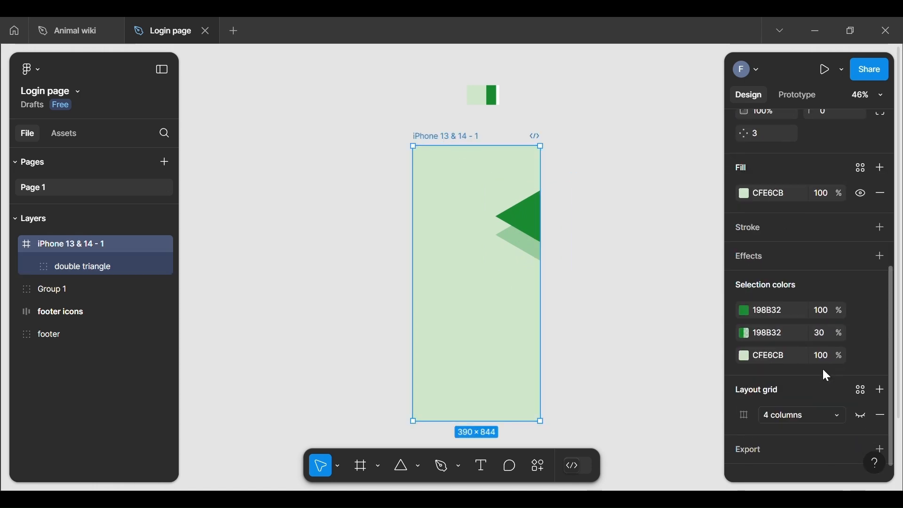
pyautogui.click(863, 416)
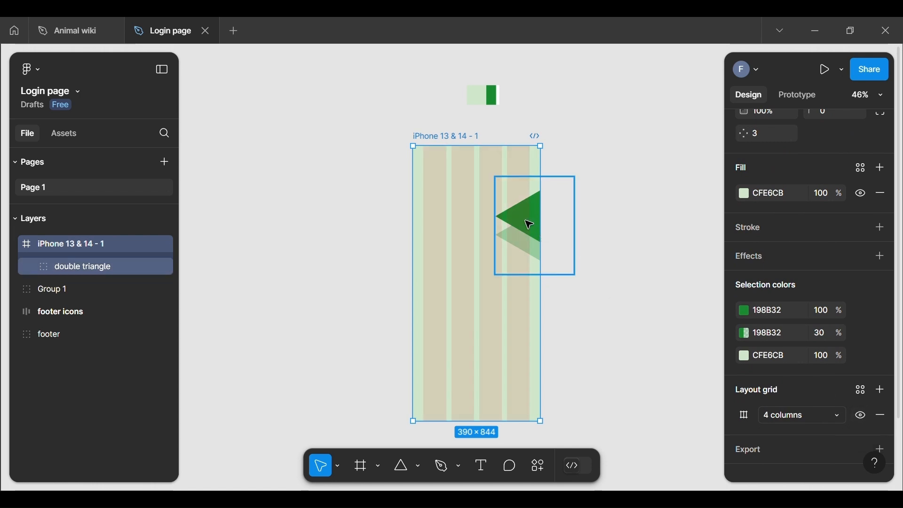
# Reposition the double triangle group against the last grid column, at about X 255, Y 89 within the phone frame.
pyautogui.moveTo(529, 225)
pyautogui.mouseDown()
pyautogui.moveTo(510, 236)
pyautogui.moveTo(521, 234)
pyautogui.mouseUp()
pyautogui.click(519, 236)
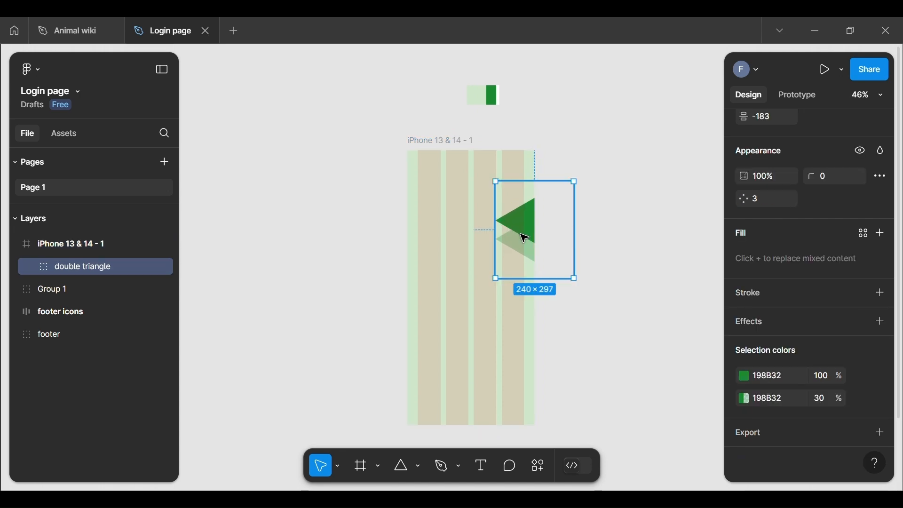
pyautogui.click(541, 333)
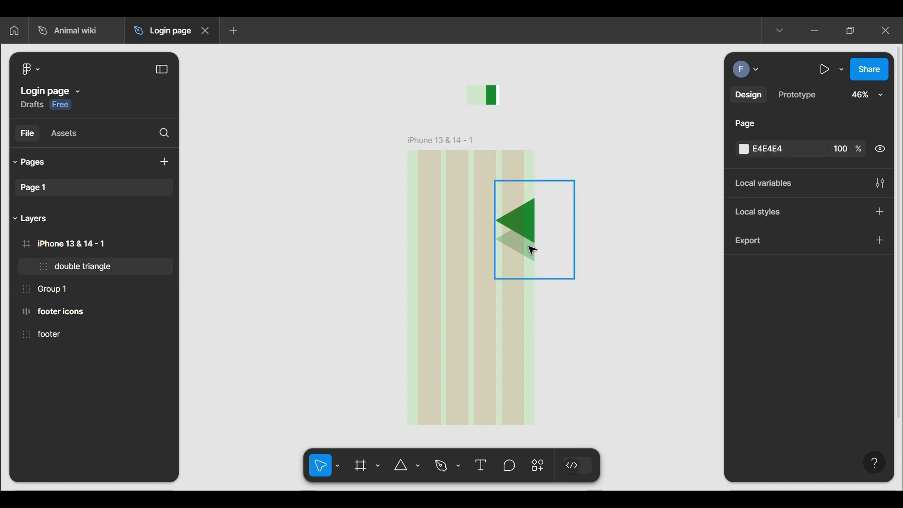
pyautogui.click(532, 240)
pyautogui.moveTo(530, 239); pyautogui.dragTo(520, 233)
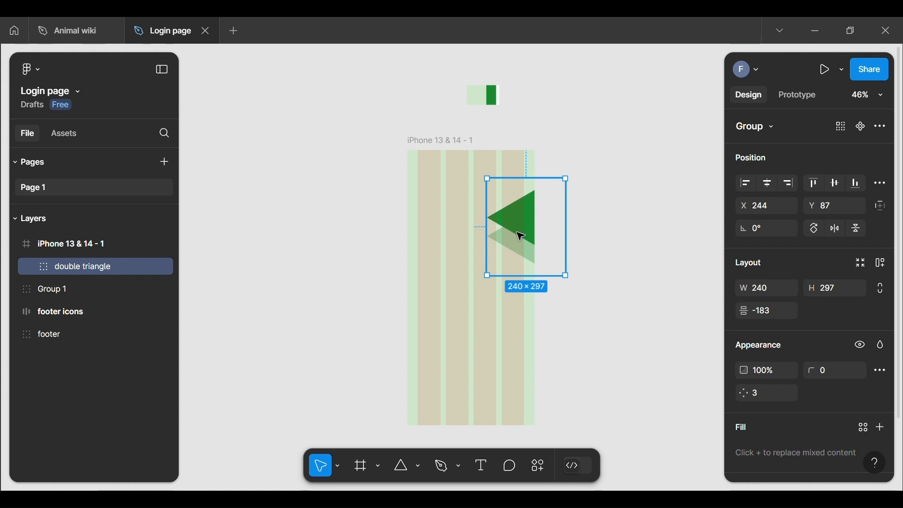
pyautogui.moveTo(520, 235); pyautogui.dragTo(526, 237)
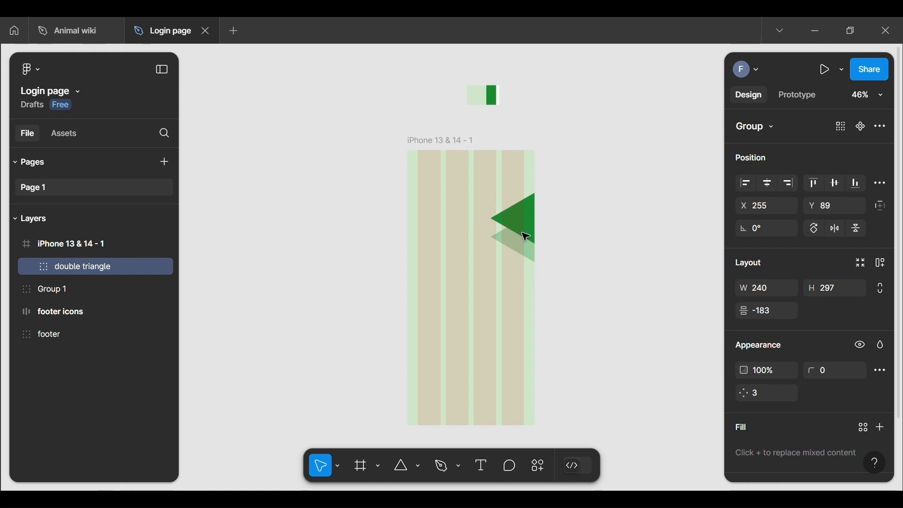
pyautogui.click(585, 310)
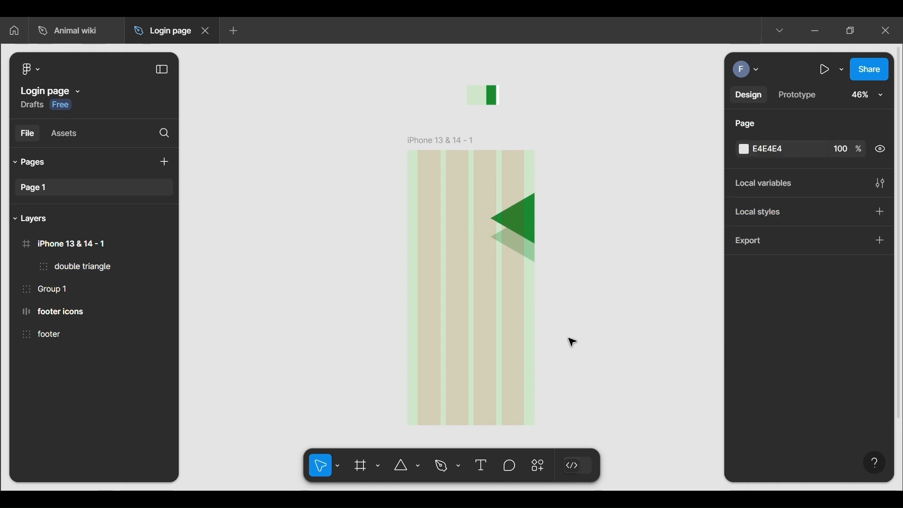
# Hide the phone frame's four-column layout grid again.
pyautogui.click(425, 146)
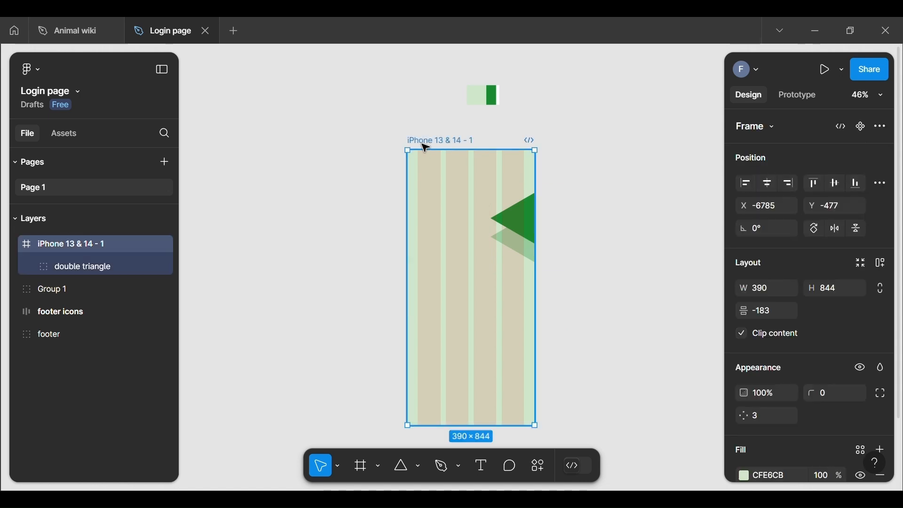
pyautogui.scroll(-2, 809, 458)
pyautogui.scroll(-3, 831, 434)
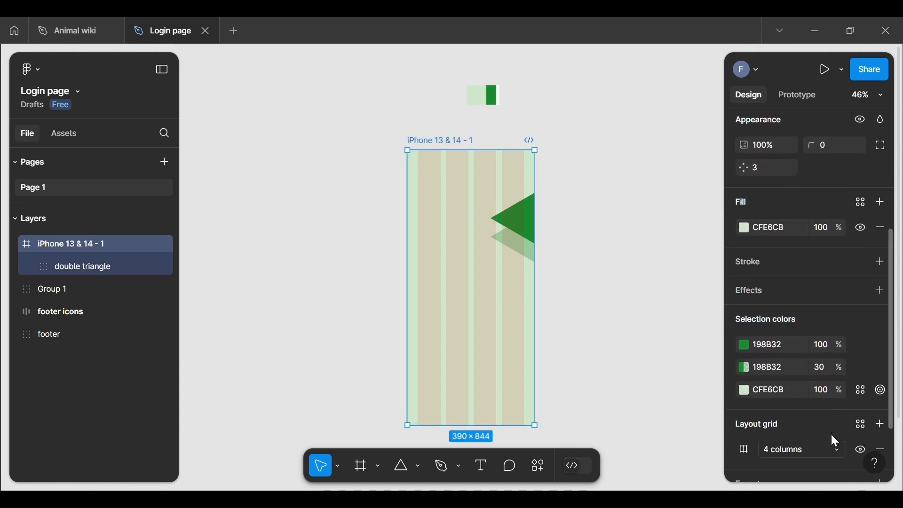
pyautogui.click(860, 399)
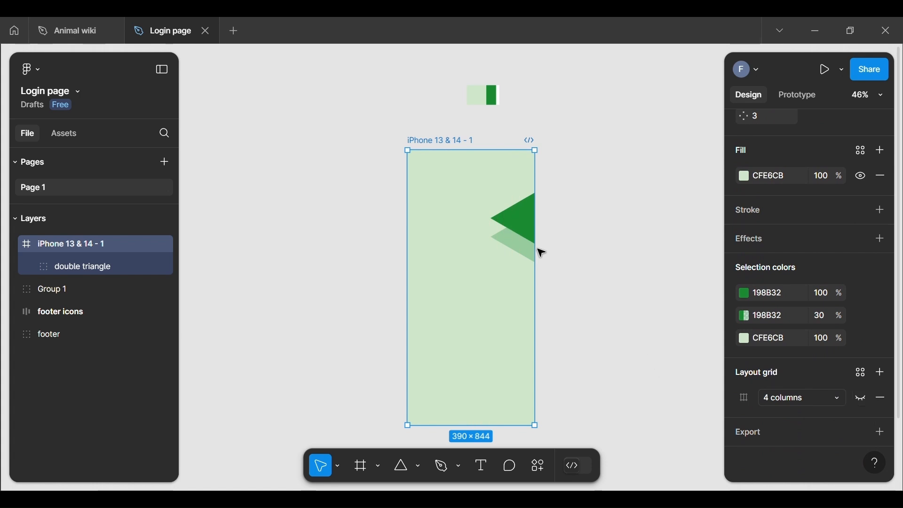
pyautogui.scroll(6, 539, 254)
pyautogui.scroll(-3, 540, 254)
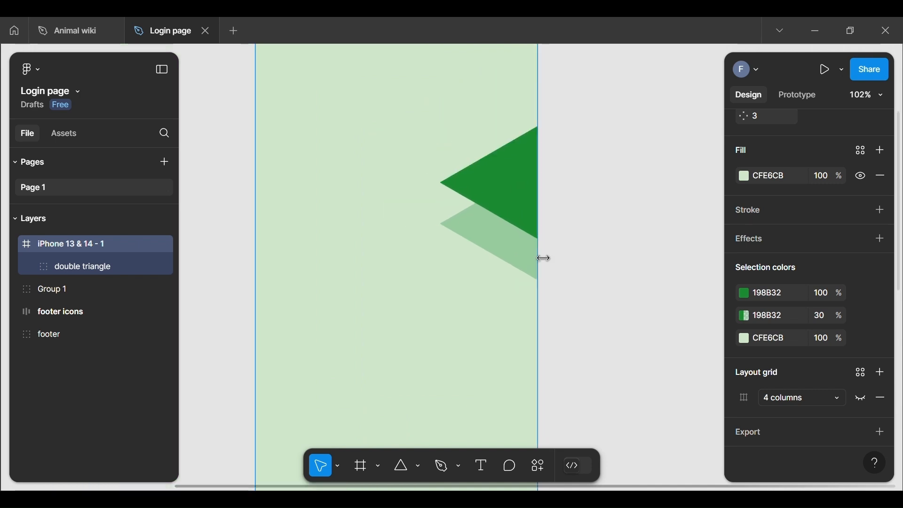
# Move the translucent triangle in the double triangle group straight down to Y 398, further below the solid one.
pyautogui.doubleClick(510, 246)
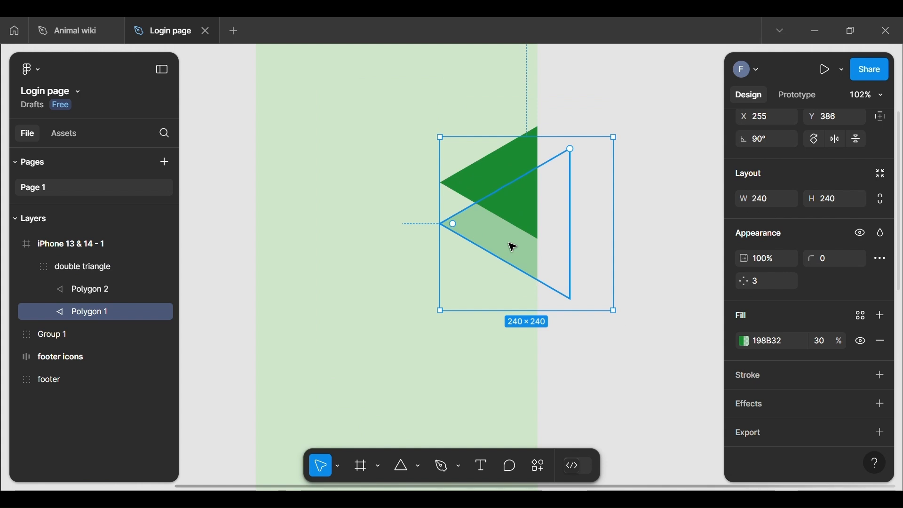
pyautogui.press('Down')
pyautogui.press('Down')
pyautogui.press('Down')
pyautogui.press('Down')
pyautogui.press('Down')
pyautogui.press('Down')
pyautogui.press('Down')
pyautogui.press('Down')
pyautogui.press('Down')
pyautogui.press('Down')
pyautogui.press('Down')
pyautogui.press('Down')
pyautogui.press('Down')
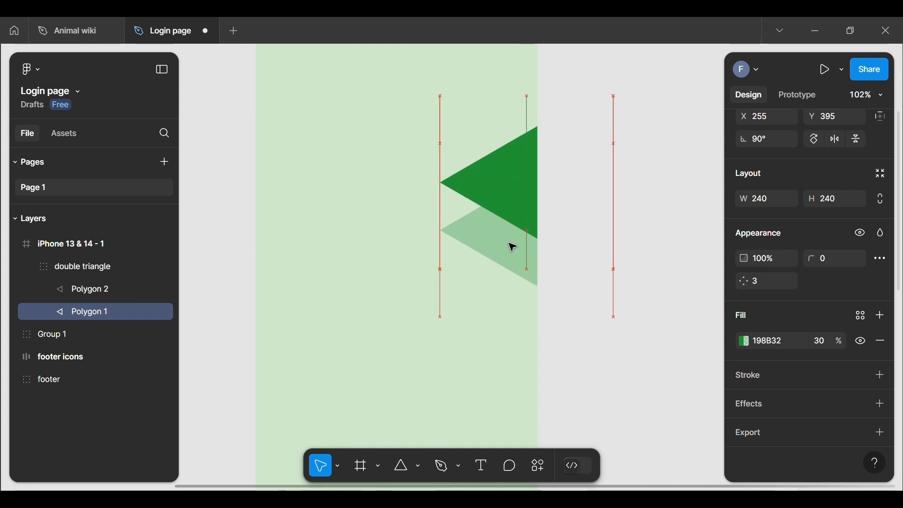
pyautogui.press('Down')
pyautogui.press('Down')
pyautogui.press('Down')
pyautogui.press('Down')
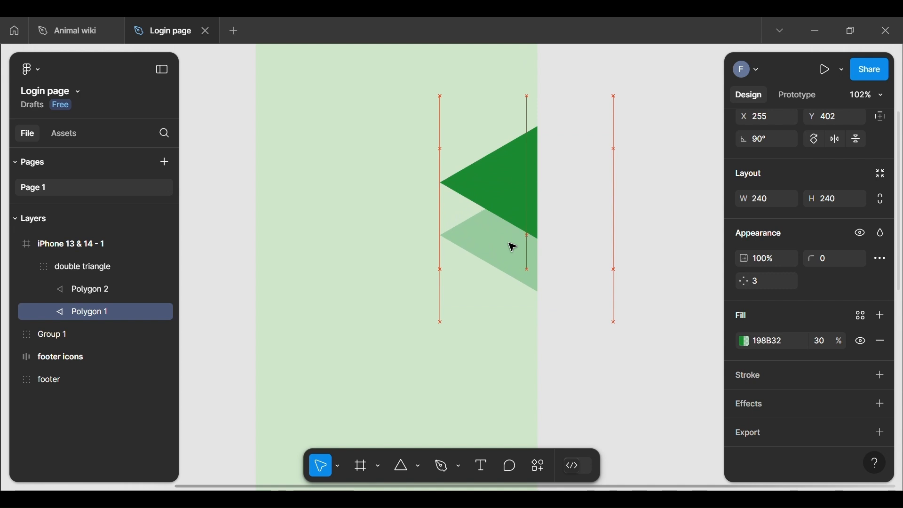
pyautogui.press('Up')
pyautogui.press('Up')
pyautogui.press('Up')
pyautogui.press('Up')
pyautogui.press('Up')
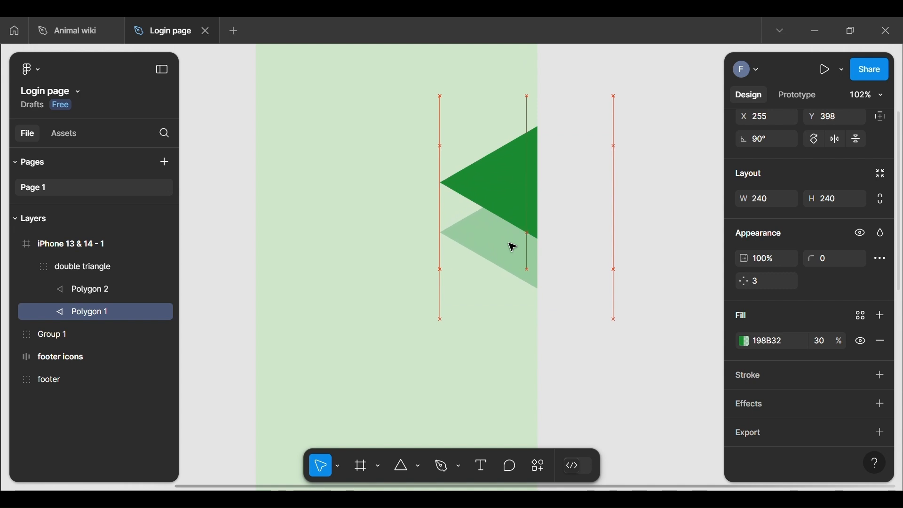
pyautogui.click(621, 129)
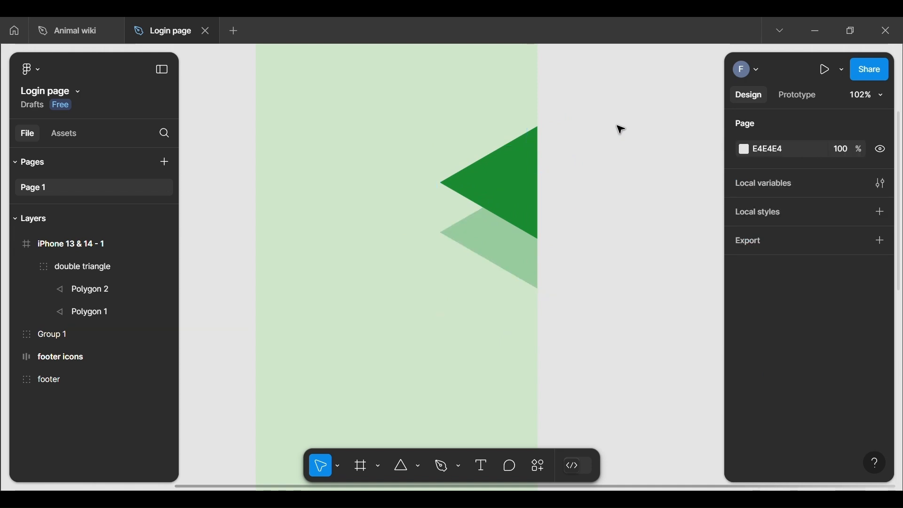
# Set the translucent triangle's fill opacity to 20%.
pyautogui.doubleClick(482, 250)
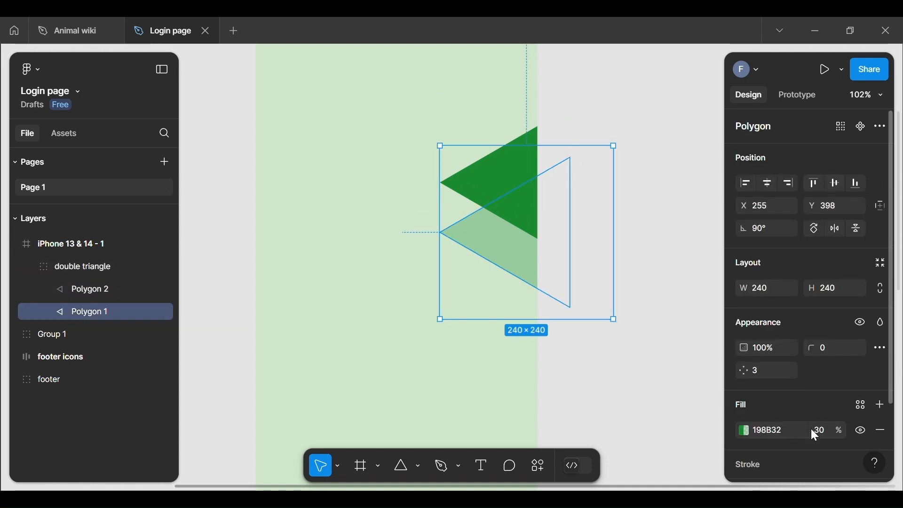
pyautogui.click(826, 431)
pyautogui.write('20')
pyautogui.press('Return')
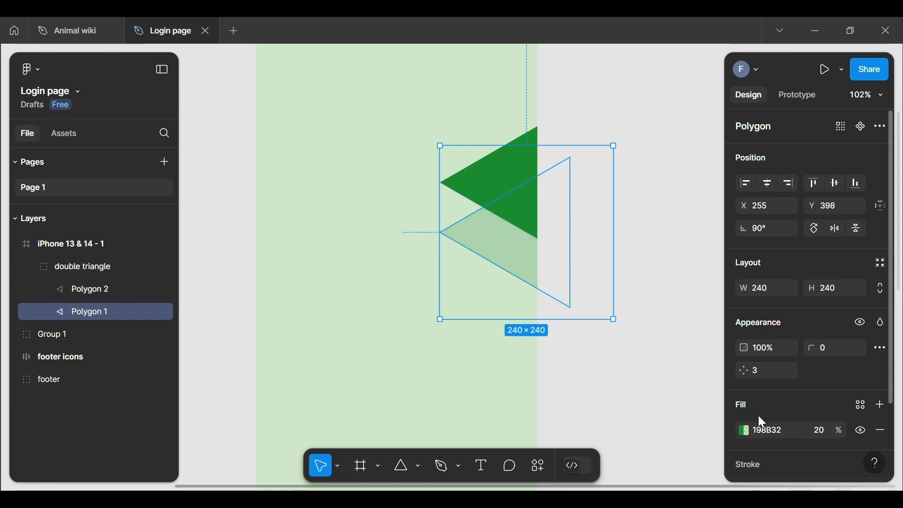
pyautogui.click(665, 423)
# Move the iPhone 13 & 14 frame away from beneath the colour swatches, to about X -7417, Y -571.
pyautogui.scroll(-3, 559, 202)
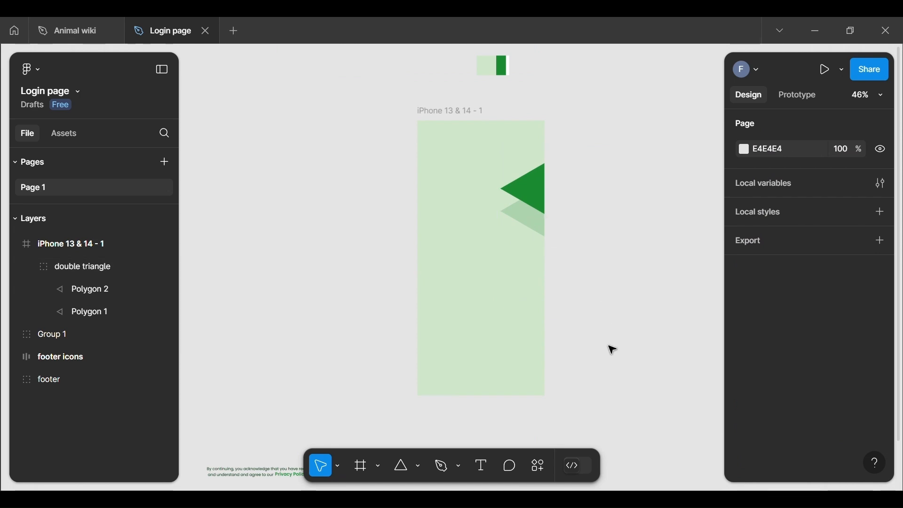
pyautogui.scroll(4, 532, 208)
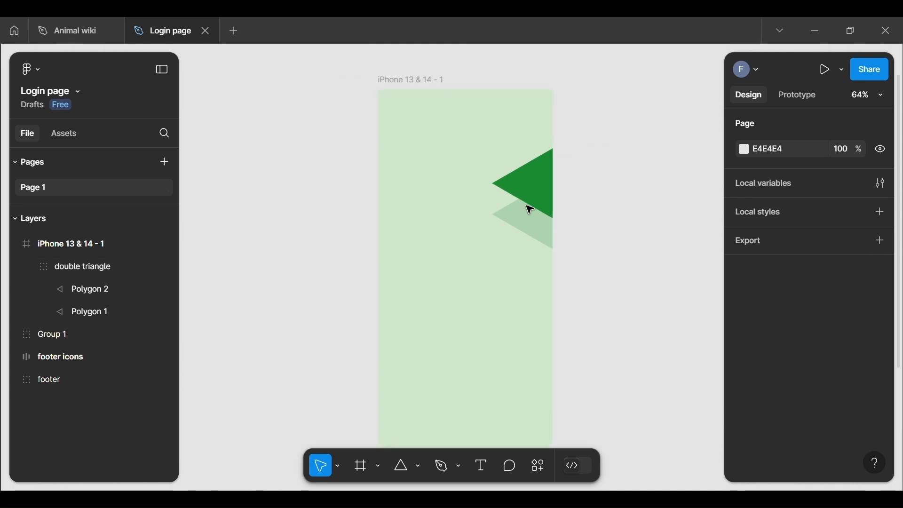
pyautogui.scroll(-4, 588, 298)
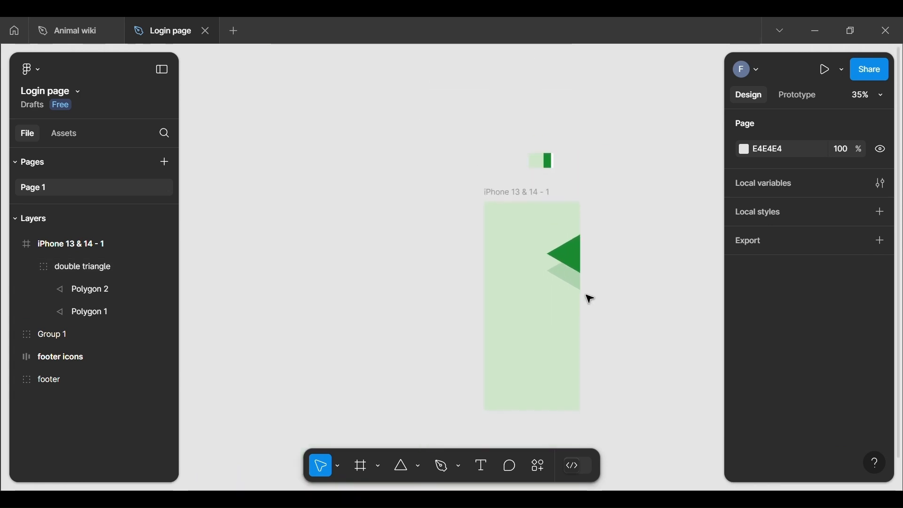
pyautogui.click(524, 195)
pyautogui.moveTo(522, 246); pyautogui.dragTo(367, 222)
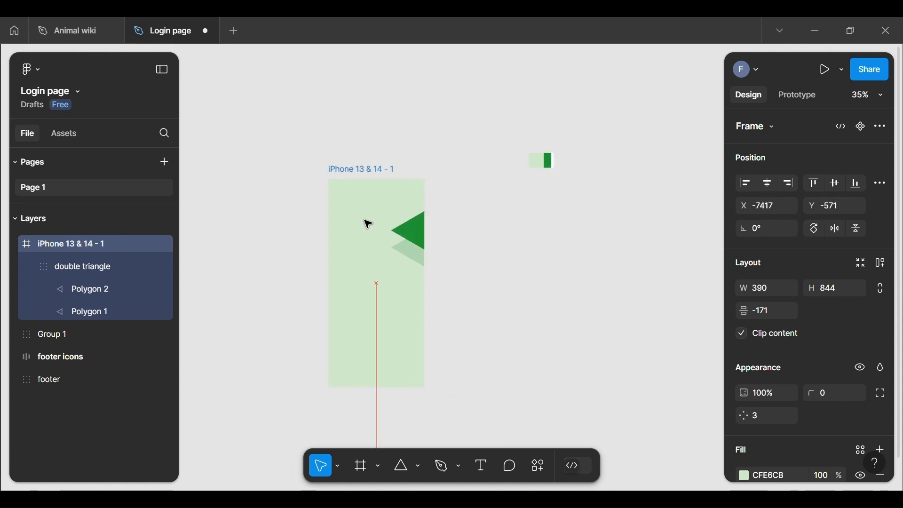
pyautogui.click(480, 267)
pyautogui.scroll(3, 480, 267)
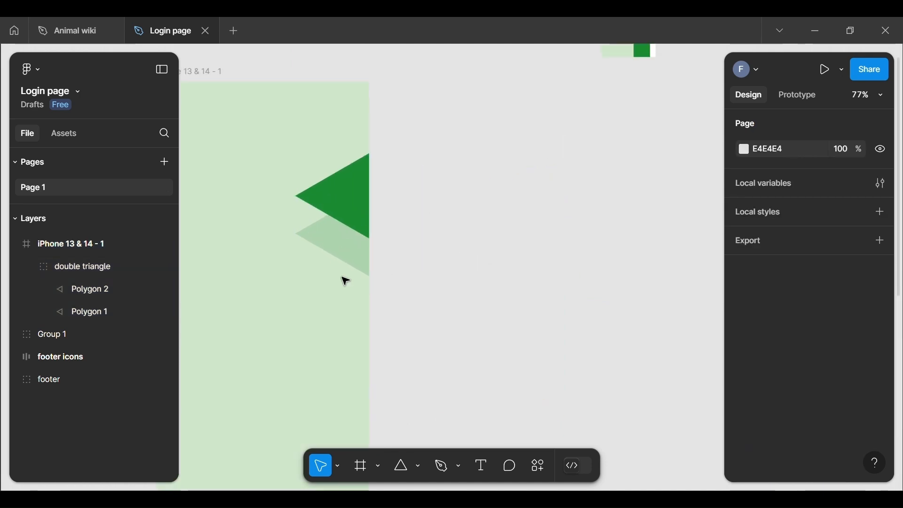
pyautogui.moveTo(470, 296); pyautogui.dragTo(623, 347)
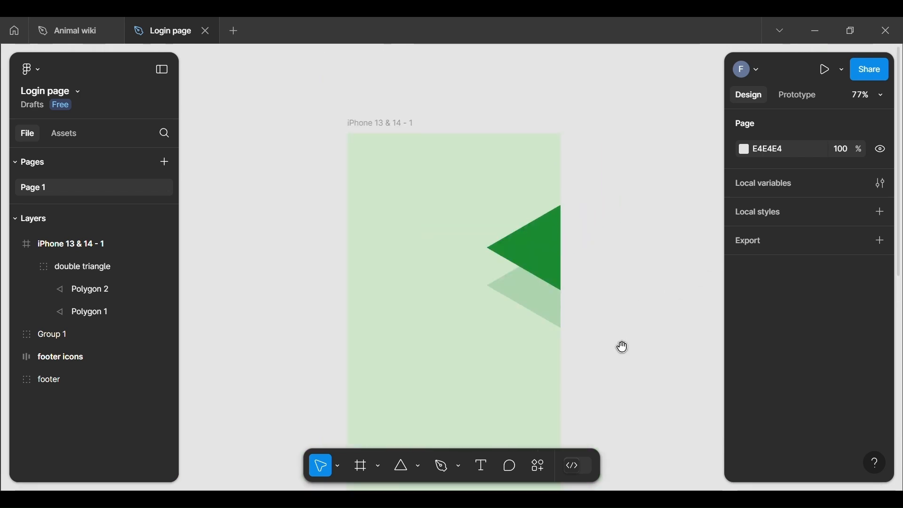
# Duplicate the double triangle group inside the phone frame and place the copy against the frame's left edge at X 0, Y 398.
pyautogui.doubleClick(545, 261)
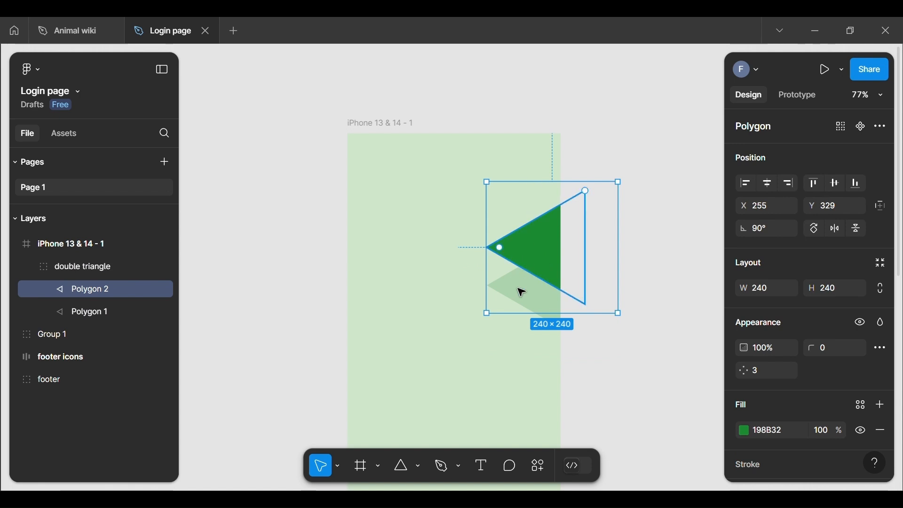
pyautogui.click(619, 393)
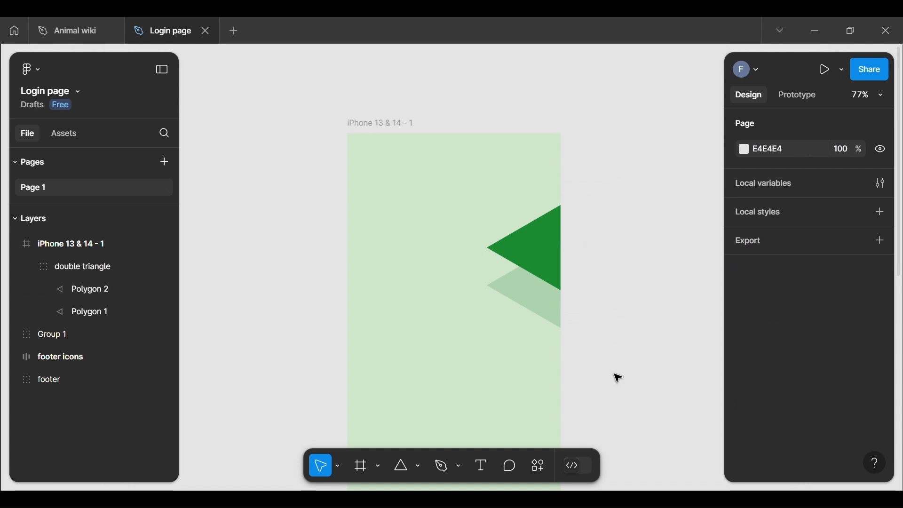
pyautogui.moveTo(619, 379); pyautogui.dragTo(618, 252)
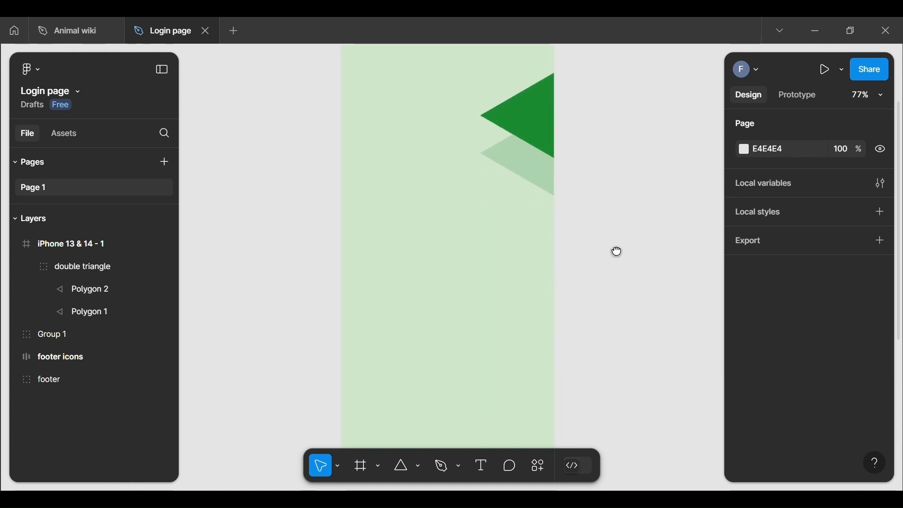
pyautogui.click(554, 138)
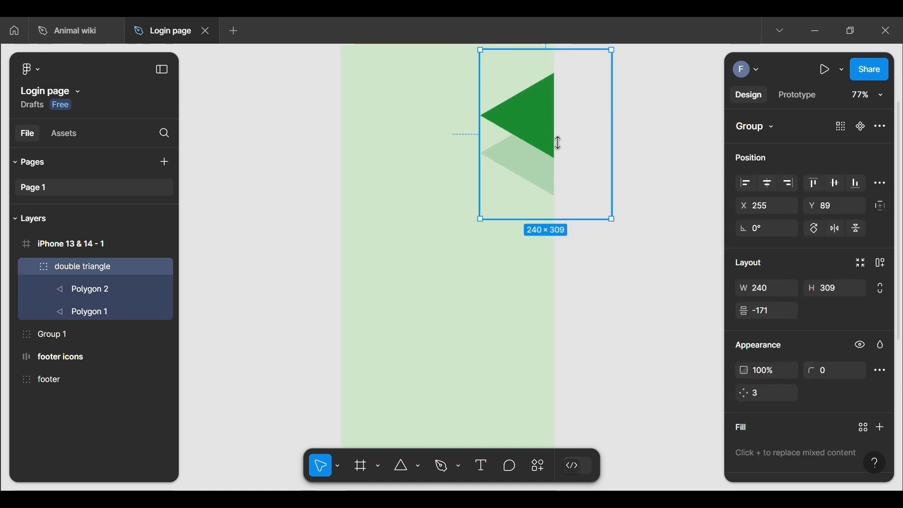
pyautogui.moveTo(557, 141); pyautogui.dragTo(424, 316)
pyautogui.scroll(-3, 425, 318)
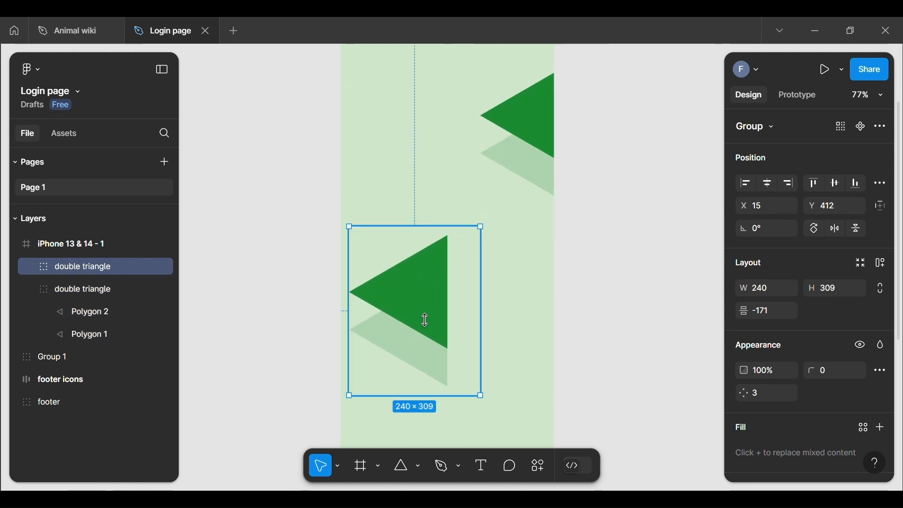
pyautogui.scroll(-3, 426, 321)
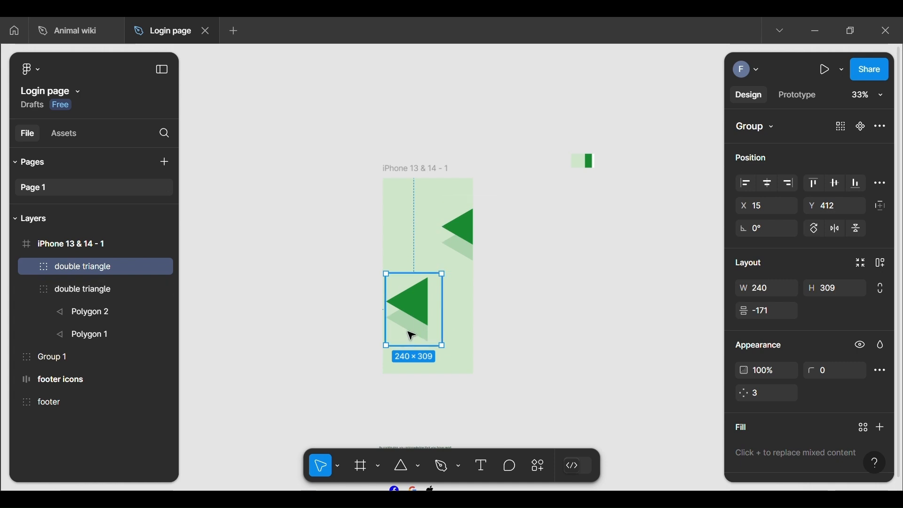
pyautogui.moveTo(412, 329); pyautogui.dragTo(406, 324)
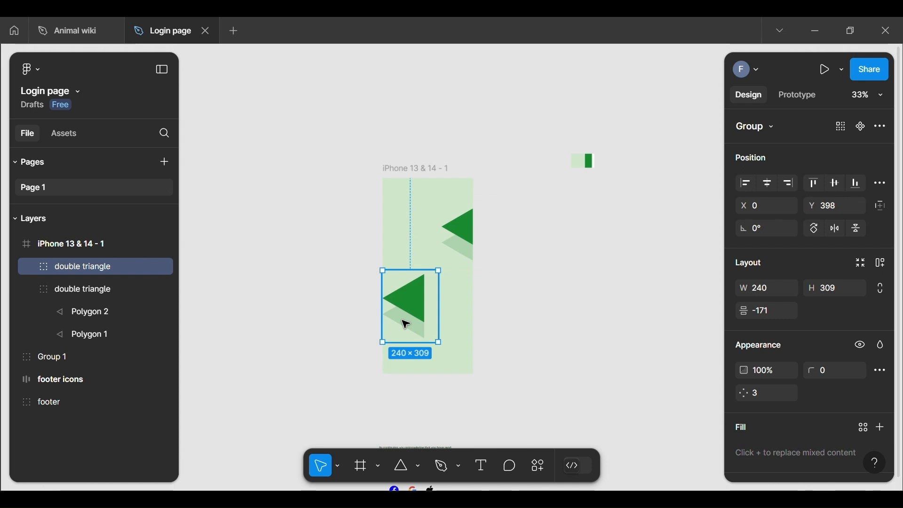
# Flip the copied double triangle group horizontally and move it partly over the frame's left edge, at about X 134, Y 481.
pyautogui.hotkey('shift', 'h')
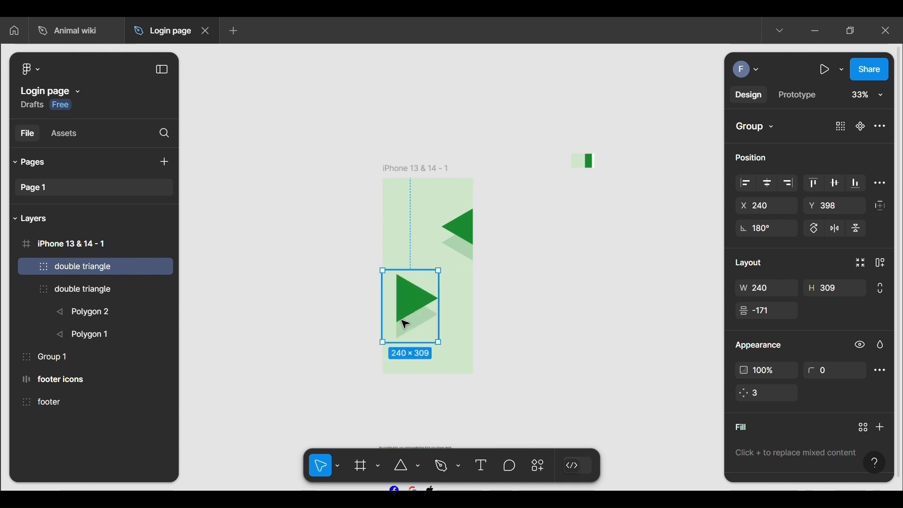
pyautogui.scroll(3, 406, 324)
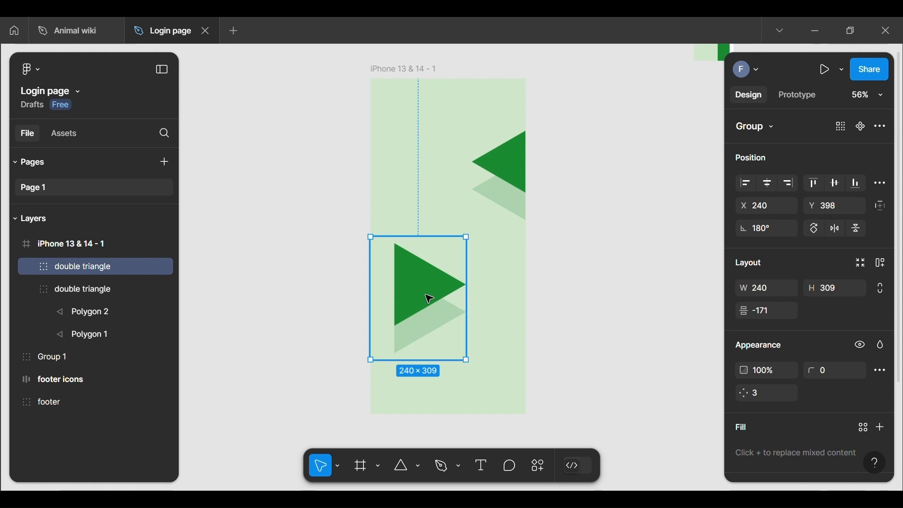
pyautogui.moveTo(429, 297); pyautogui.dragTo(388, 324)
pyautogui.doubleClick(387, 324)
pyautogui.doubleClick(388, 324)
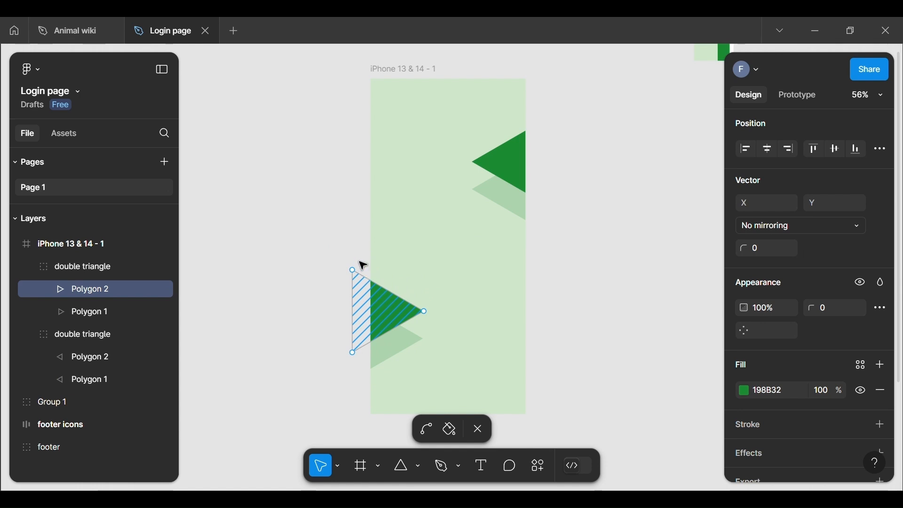
pyautogui.press('Escape')
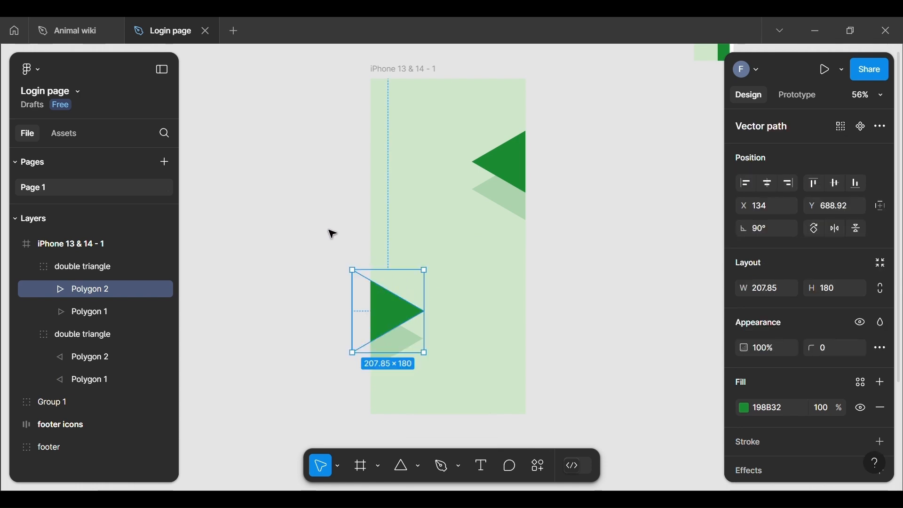
pyautogui.press('Escape')
pyautogui.click(380, 311)
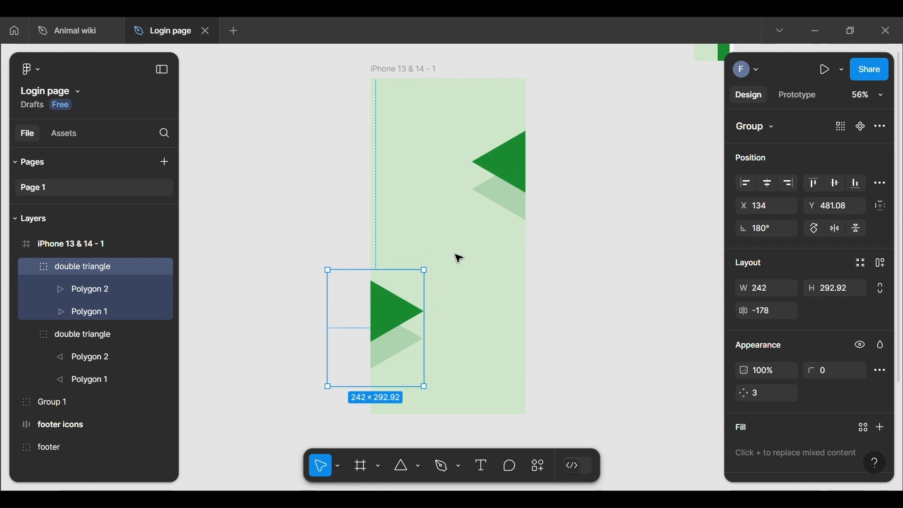
# Shift the flipped double triangle group slightly inward to X 138, keeping its height in the phone frame.
pyautogui.moveTo(417, 319); pyautogui.dragTo(417, 318)
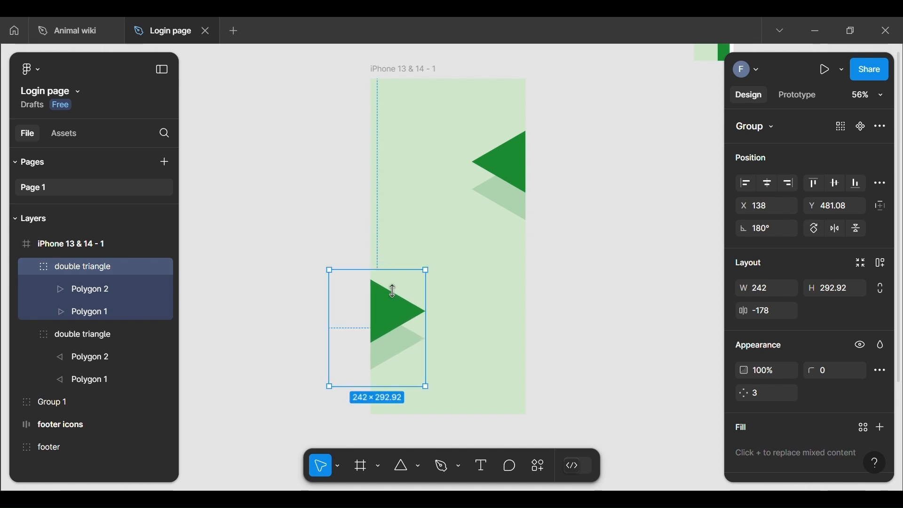
pyautogui.click(306, 210)
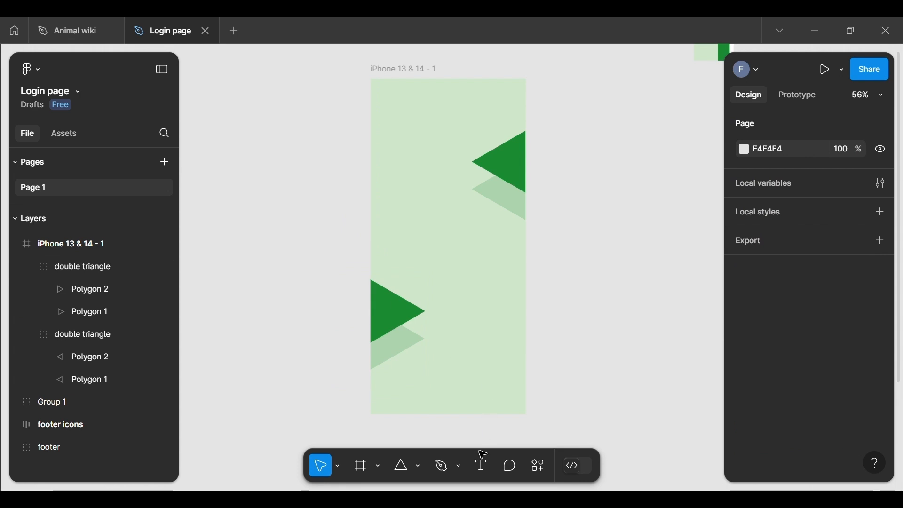
pyautogui.scroll(3, 384, 342)
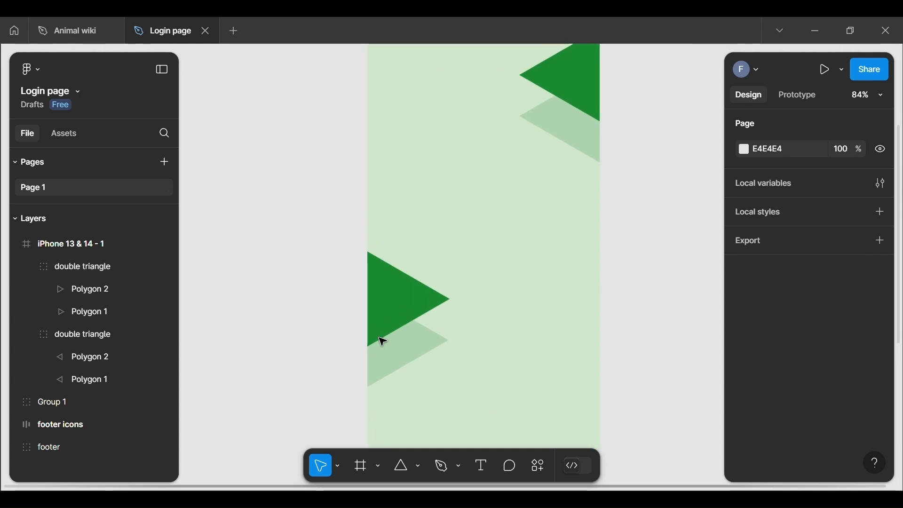
pyautogui.scroll(2, 383, 342)
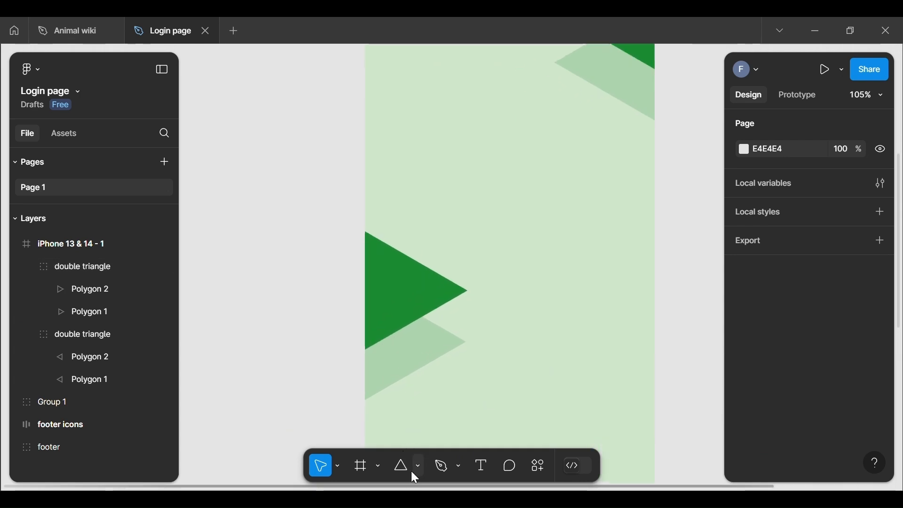
pyautogui.scroll(-5, 459, 365)
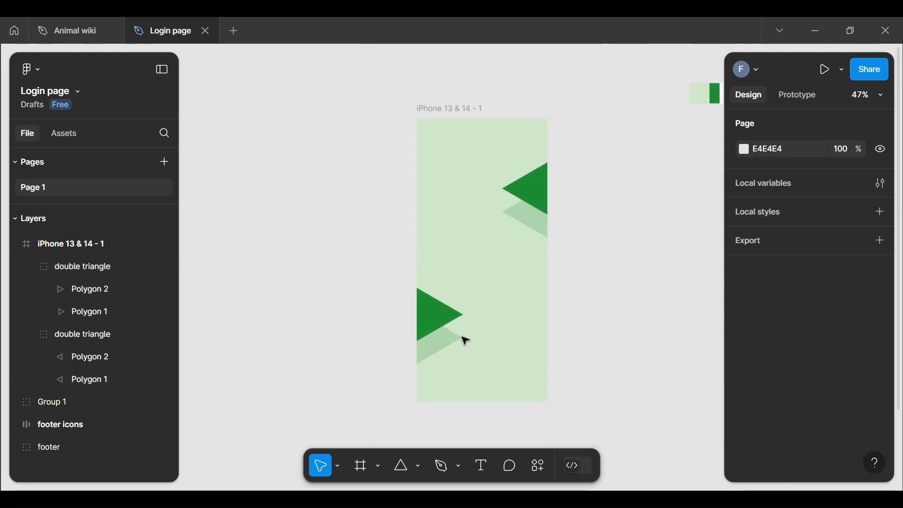
# Fine-tune the flipped double triangle group's horizontal position on the frame's left edge to X 137.
pyautogui.click(442, 306)
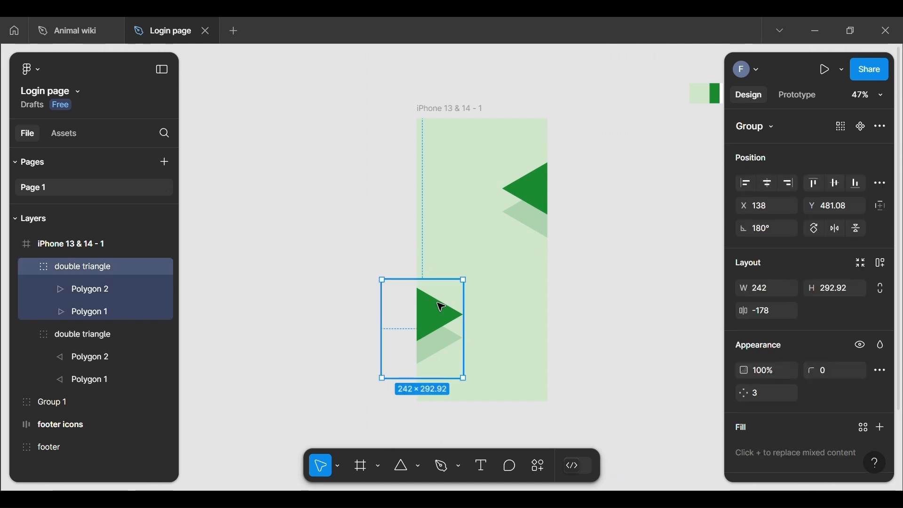
pyautogui.press('Left')
pyautogui.press('Left')
pyautogui.press('Left')
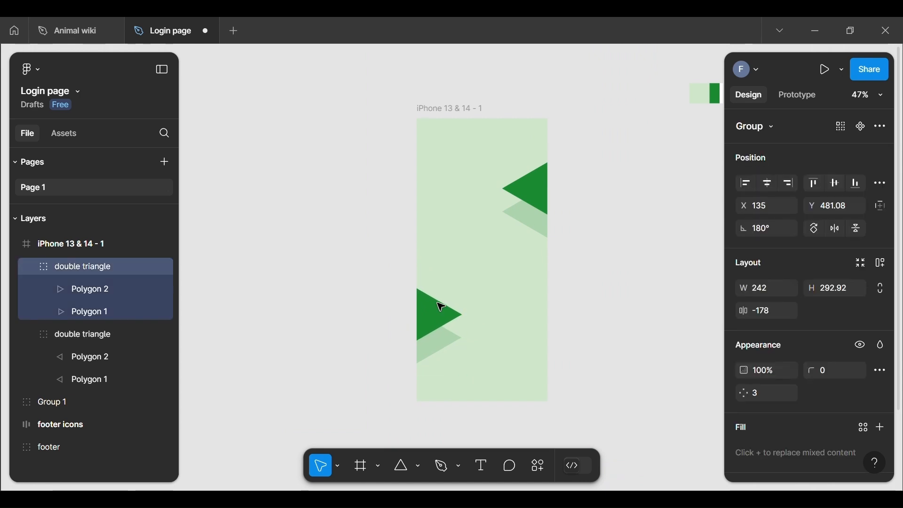
pyautogui.click(657, 252)
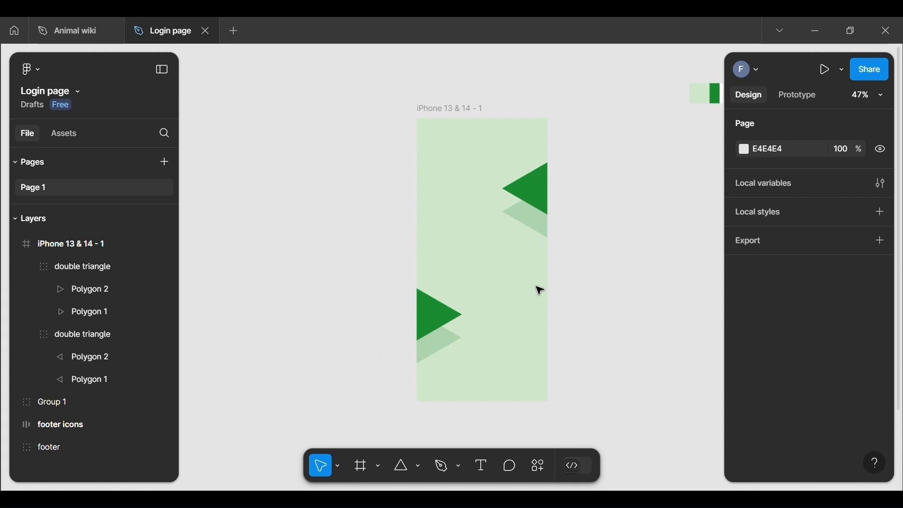
pyautogui.click(450, 316)
pyautogui.press('Right')
pyautogui.press('Right')
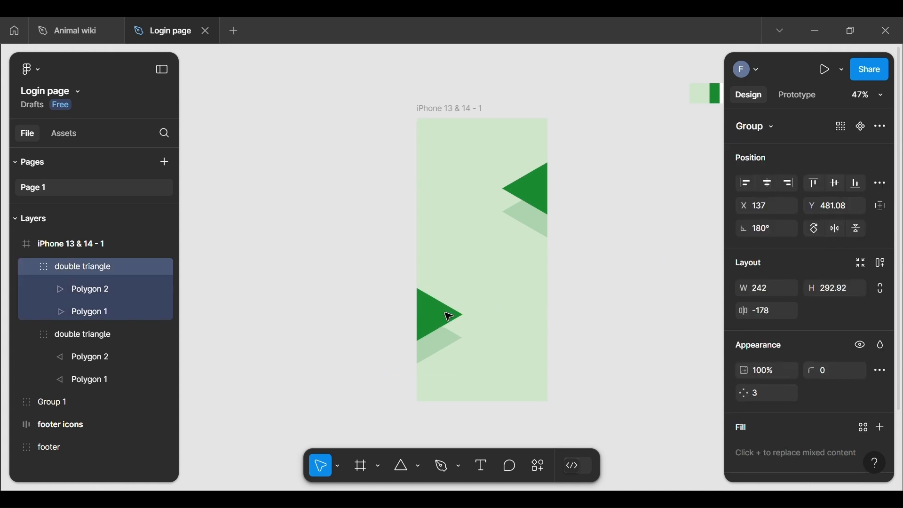
pyautogui.click(613, 236)
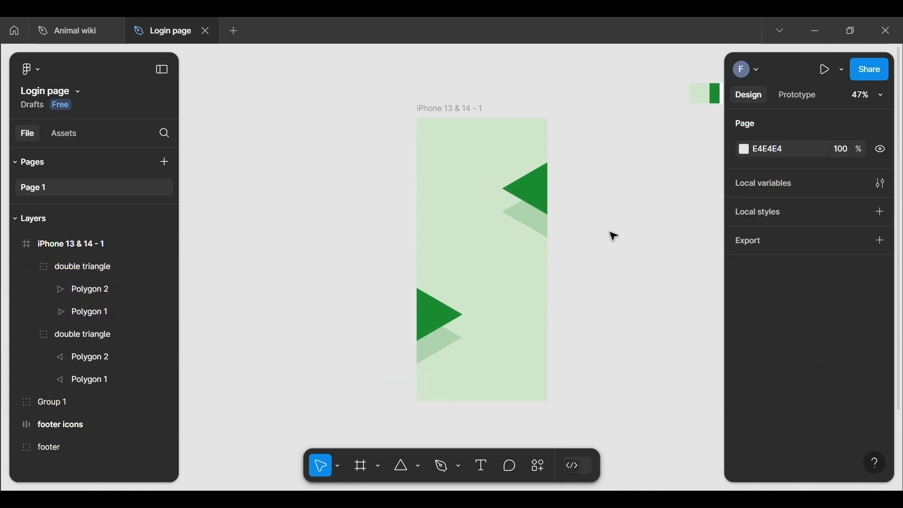
# Show the phone frame's 4-column layout grid, check the double triangle groups against it, and hide the grid again.
pyautogui.click(448, 110)
pyautogui.scroll(-6, 870, 433)
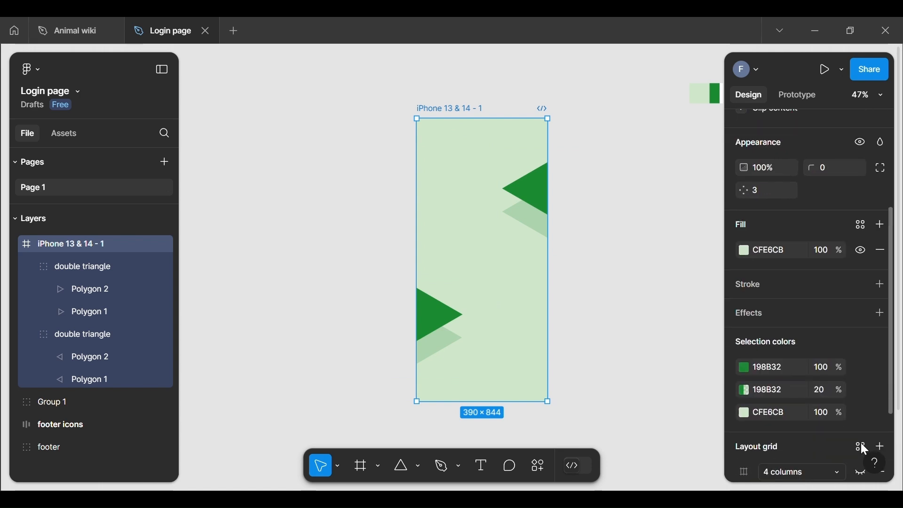
pyautogui.click(861, 399)
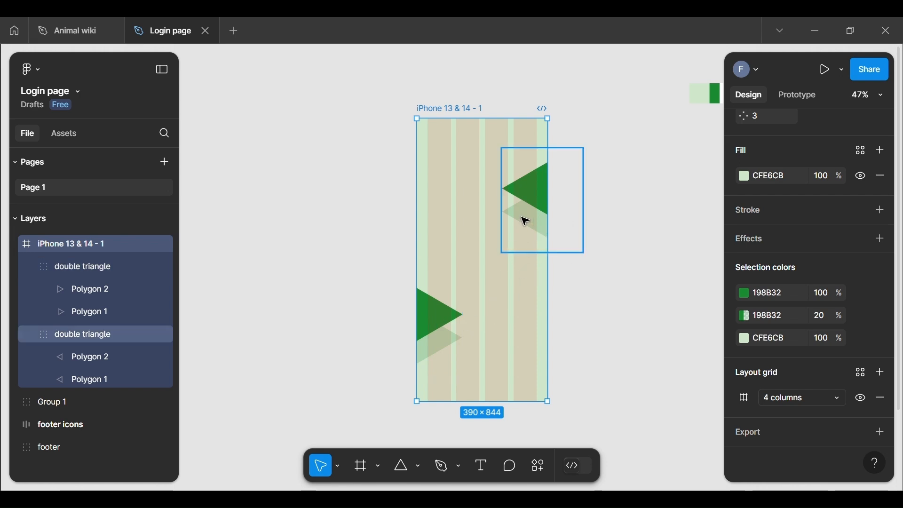
pyautogui.scroll(5, 525, 221)
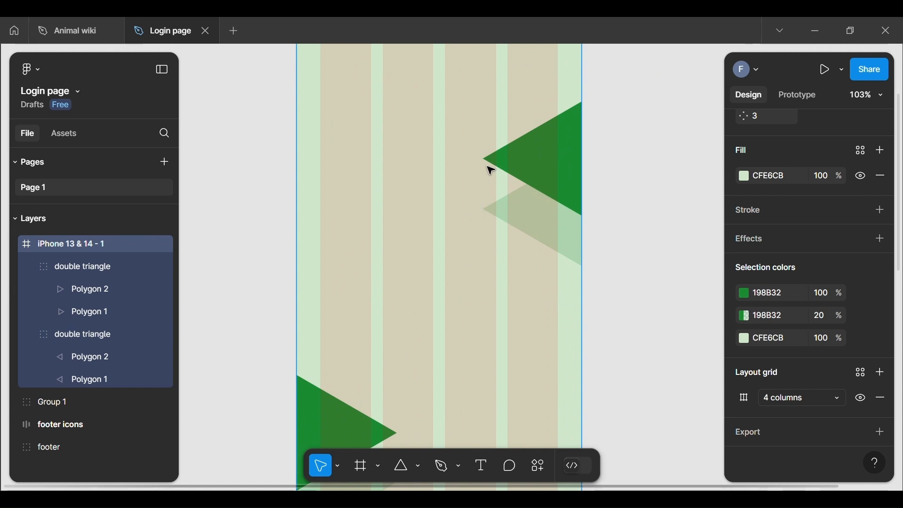
pyautogui.scroll(-5, 475, 202)
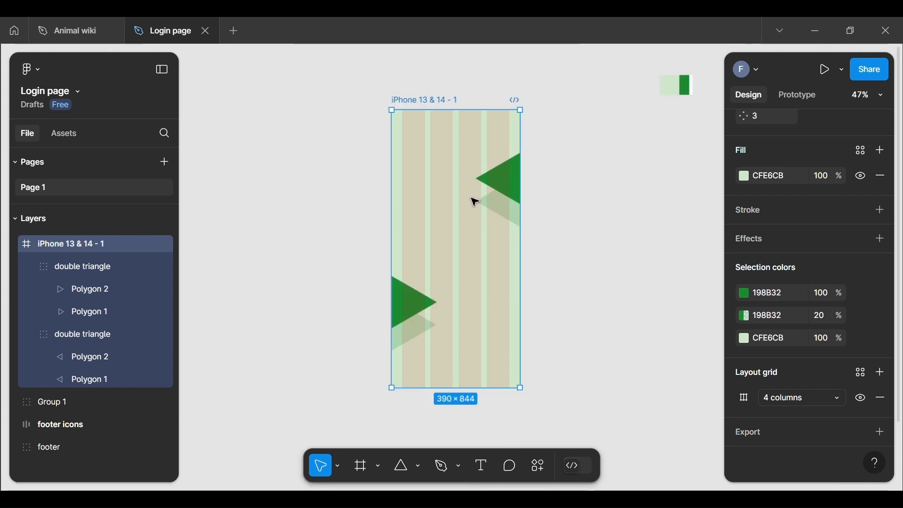
pyautogui.click(598, 275)
pyautogui.click(399, 115)
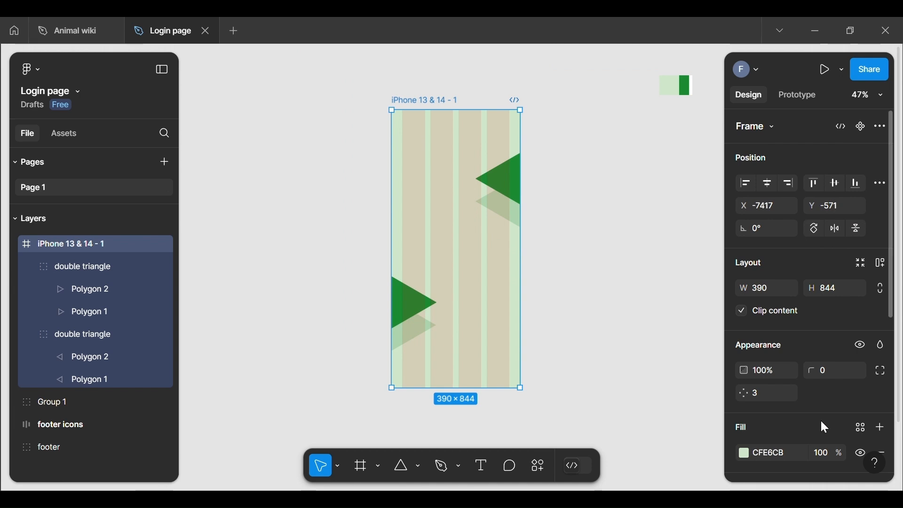
pyautogui.scroll(-6, 862, 444)
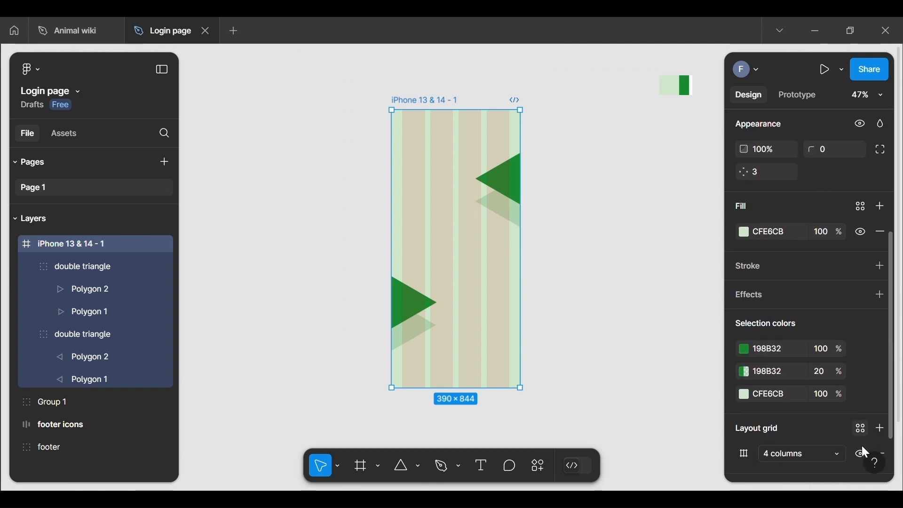
pyautogui.click(863, 399)
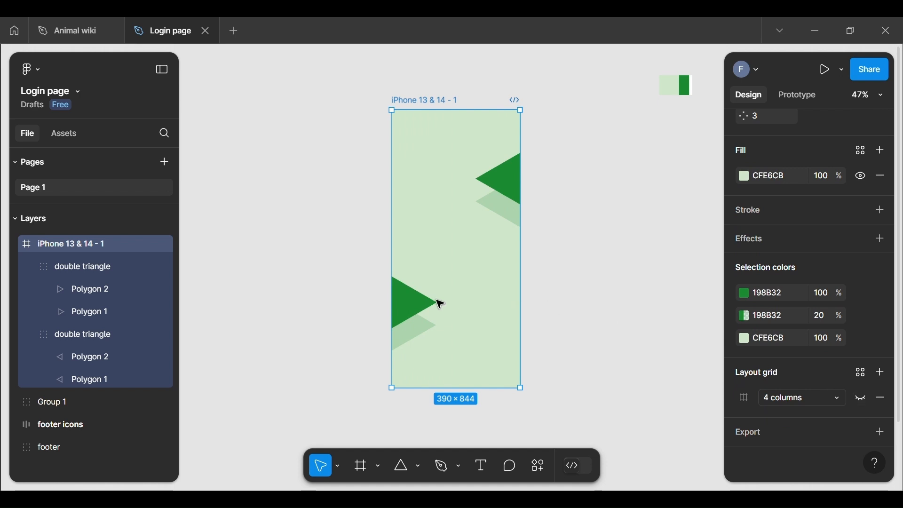
# Nudge the double triangle group on the phone frame's left edge straight down, keeping its horizontal position.
pyautogui.click(419, 312)
pyautogui.press('Down')
pyautogui.press('Down')
pyautogui.press('Down')
pyautogui.press('Down')
pyautogui.press('Down')
pyautogui.press('Down')
pyautogui.press('Down')
pyautogui.press('Down')
pyautogui.press('Down')
pyautogui.press('Down')
pyautogui.press('Down')
pyautogui.press('Down')
pyautogui.press('Down')
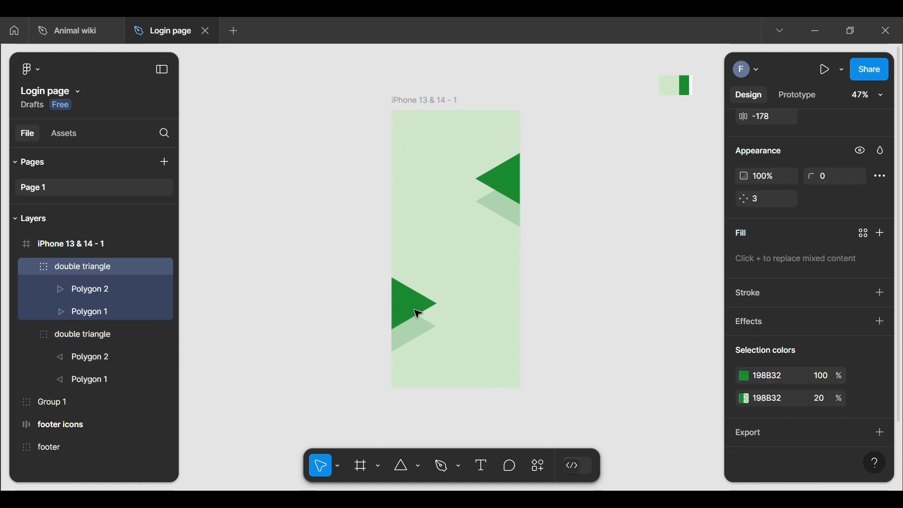
pyautogui.press('Down')
pyautogui.press('Down')
pyautogui.press('Down')
pyautogui.press('Down')
pyautogui.press('Down')
pyautogui.press('Down')
pyautogui.press('Down')
pyautogui.press('Down')
pyautogui.press('Down')
pyautogui.press('Down')
pyautogui.press('Down')
pyautogui.press('Down')
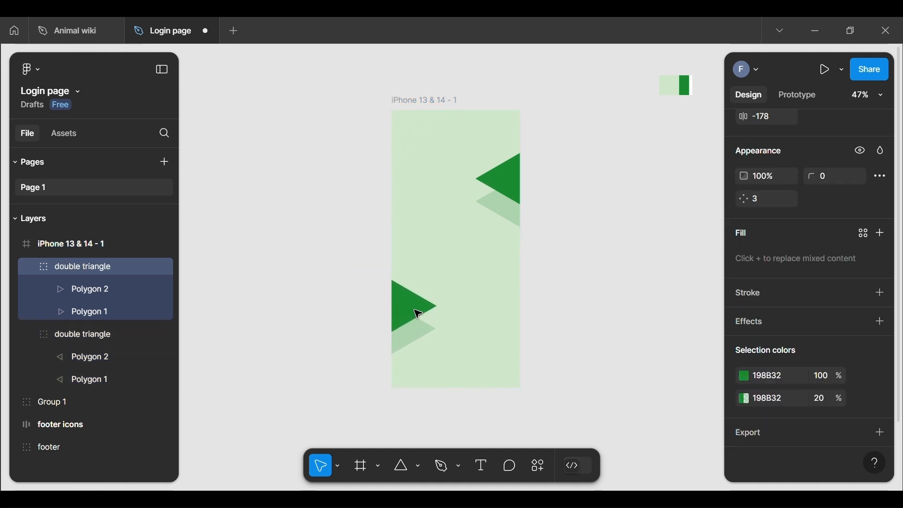
pyautogui.press('Down')
pyautogui.press('Down')
pyautogui.press('Down')
pyautogui.press('Down')
pyautogui.press('Down')
pyautogui.press('Down')
pyautogui.press('Down')
pyautogui.press('Down')
pyautogui.press('Down')
pyautogui.press('Down')
pyautogui.press('Down')
pyautogui.press('Down')
pyautogui.press('Down')
pyautogui.press('Down')
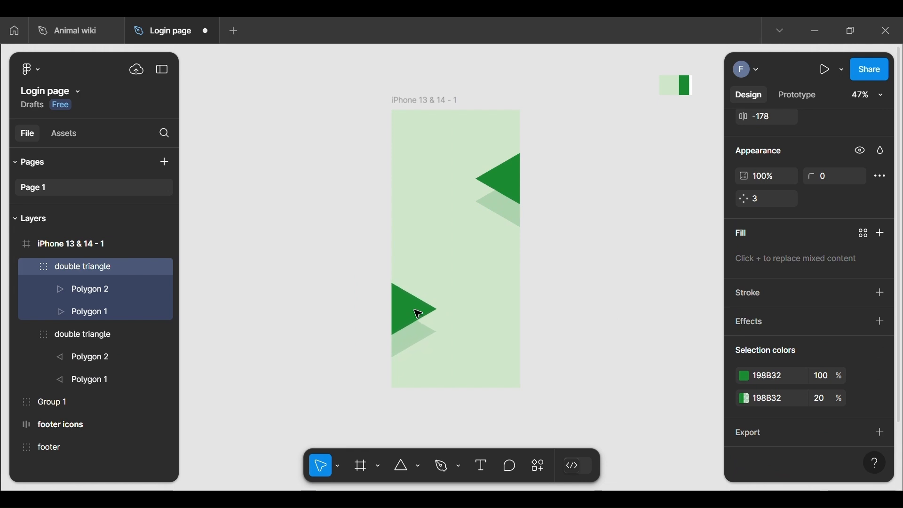
pyautogui.press('Down')
pyautogui.press('Down')
pyautogui.press('Down')
pyautogui.press('Down')
pyautogui.press('Down')
pyautogui.press('Down')
pyautogui.press('Down')
pyautogui.press('Down')
pyautogui.press('Down')
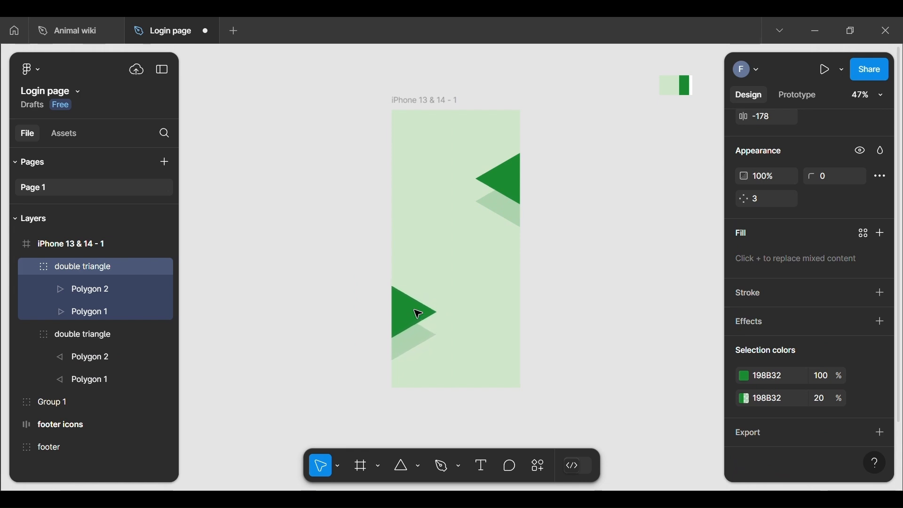
# Nudge the double triangle group on the phone frame's right edge straight up, closer to the frame's top.
pyautogui.click(502, 195)
pyautogui.press('Up')
pyautogui.press('Up')
pyautogui.press('Up')
pyautogui.press('Up')
pyautogui.press('Up')
pyautogui.press('Up')
pyautogui.press('Up')
pyautogui.press('Up')
pyautogui.press('Up')
pyautogui.press('Up')
pyautogui.press('Up')
pyautogui.press('Up')
pyautogui.press('Up')
pyautogui.press('Up')
pyautogui.press('Up')
pyautogui.press('Up')
pyautogui.press('Up')
pyautogui.press('Up')
pyautogui.press('Up')
pyautogui.press('Up')
pyautogui.press('Up')
pyautogui.press('Up')
pyautogui.press('Up')
pyautogui.press('Up')
pyautogui.press('Up')
pyautogui.press('Up')
pyautogui.press('Up')
pyautogui.press('Up')
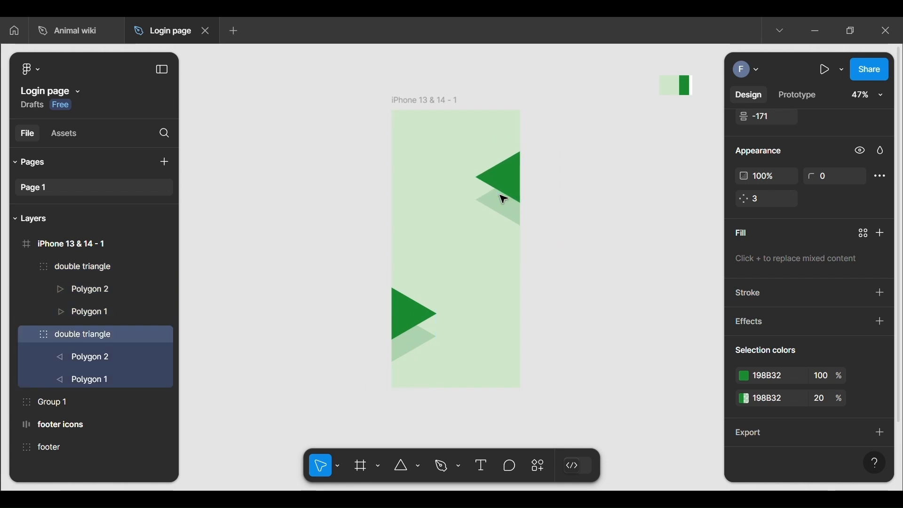
pyautogui.press('Up')
pyautogui.press('Up')
pyautogui.press('Up')
pyautogui.press('Up')
pyautogui.press('Up')
pyautogui.press('Up')
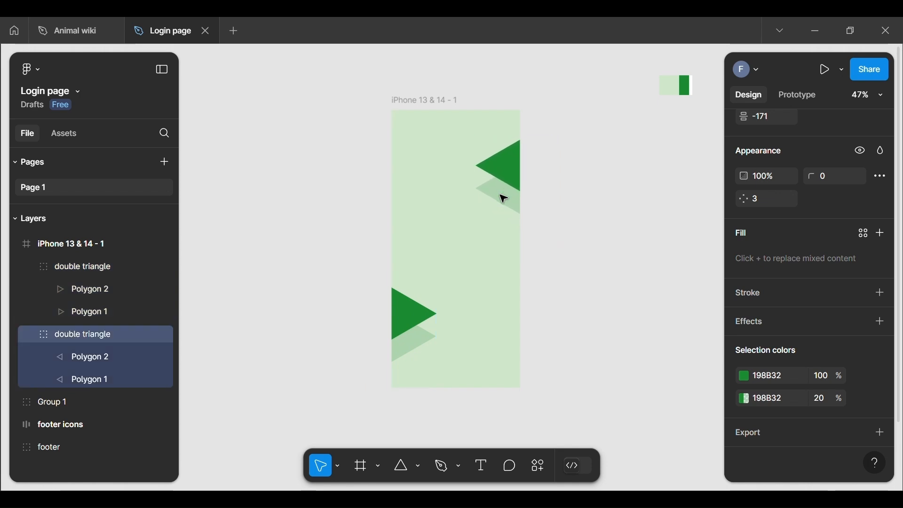
pyautogui.click(592, 318)
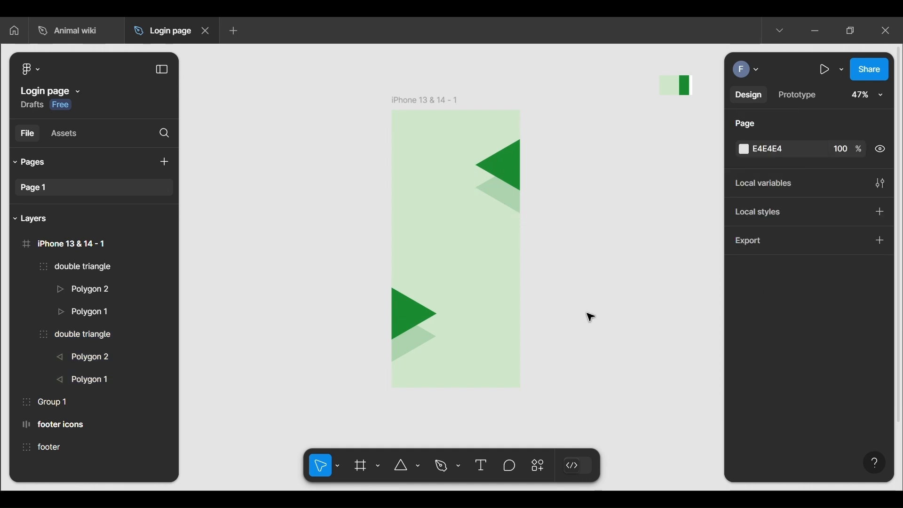
# Place a rectangle in the phone frame at X 32, Y 266, stretched to about 305 × 100.
pyautogui.click(438, 112)
pyautogui.click(606, 263)
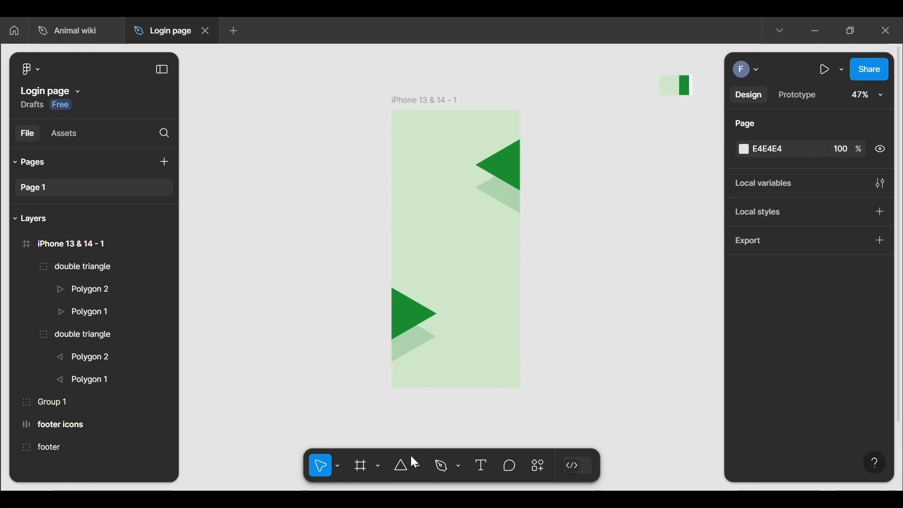
pyautogui.click(420, 470)
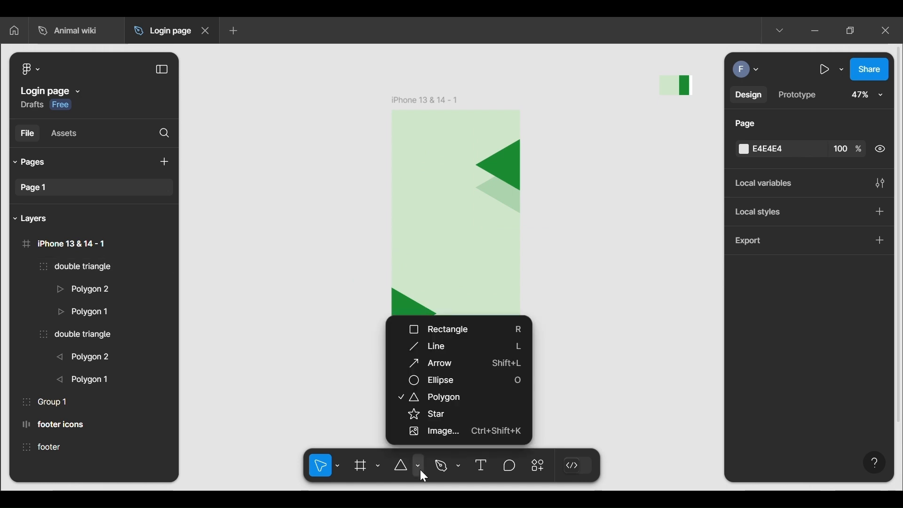
pyautogui.click(445, 332)
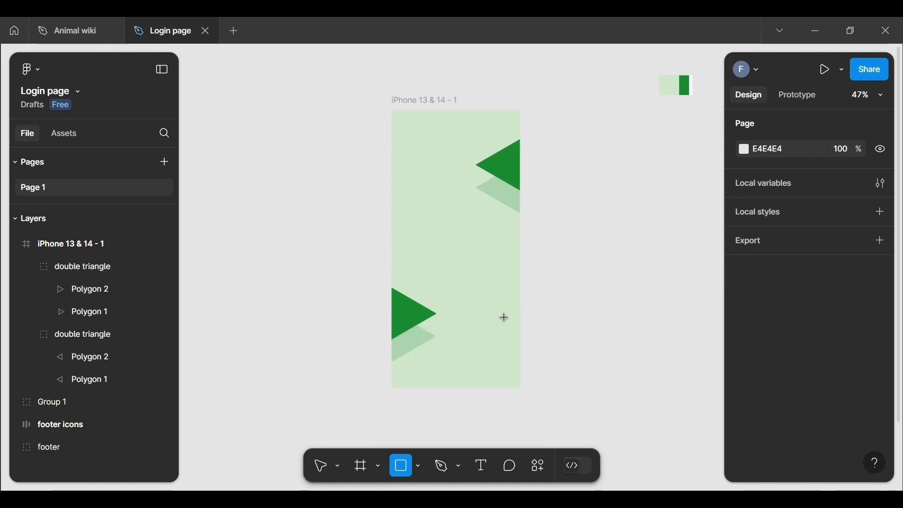
pyautogui.click(420, 215)
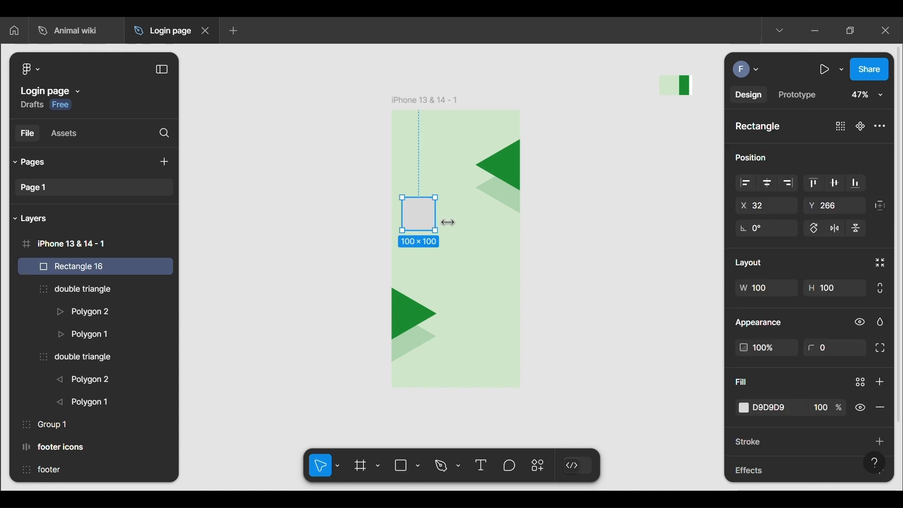
pyautogui.moveTo(448, 223); pyautogui.dragTo(514, 229)
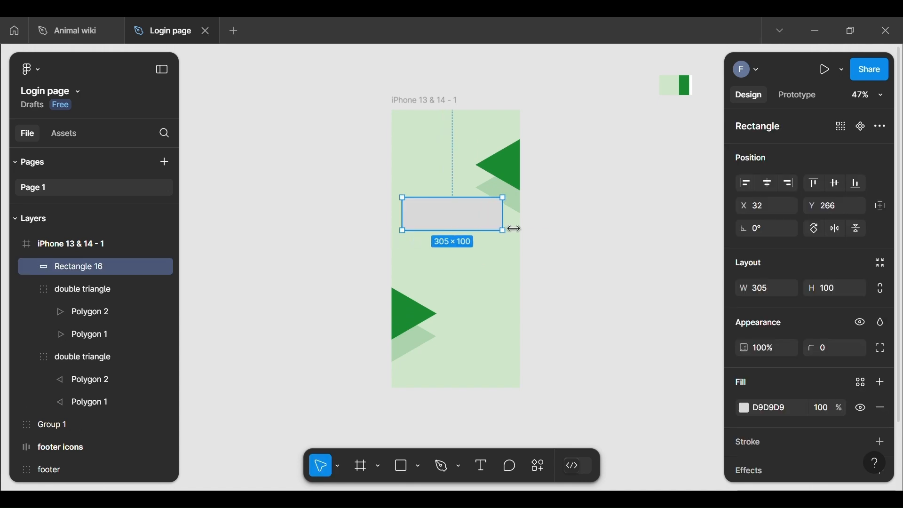
# Show the phone frame's 4-column layout grid and widen the rectangle to 326 so it spans all four columns.
pyautogui.click(423, 115)
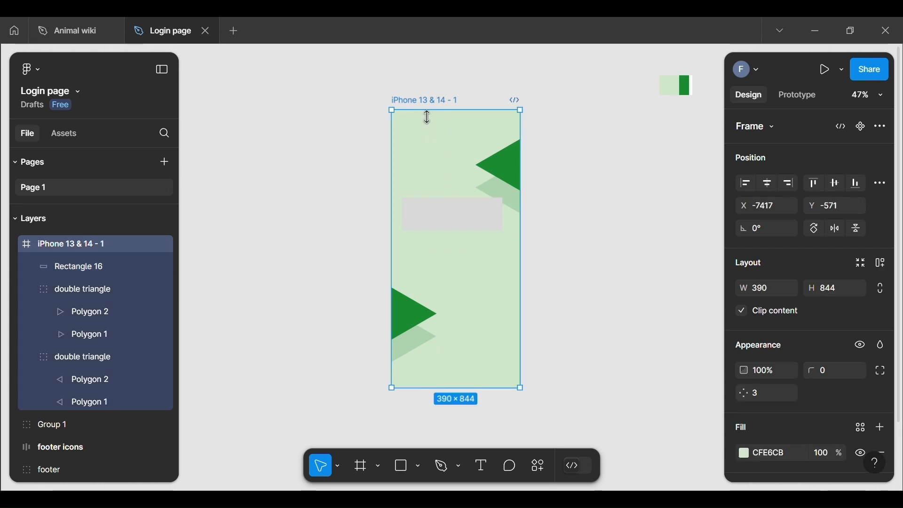
pyautogui.scroll(-5, 800, 412)
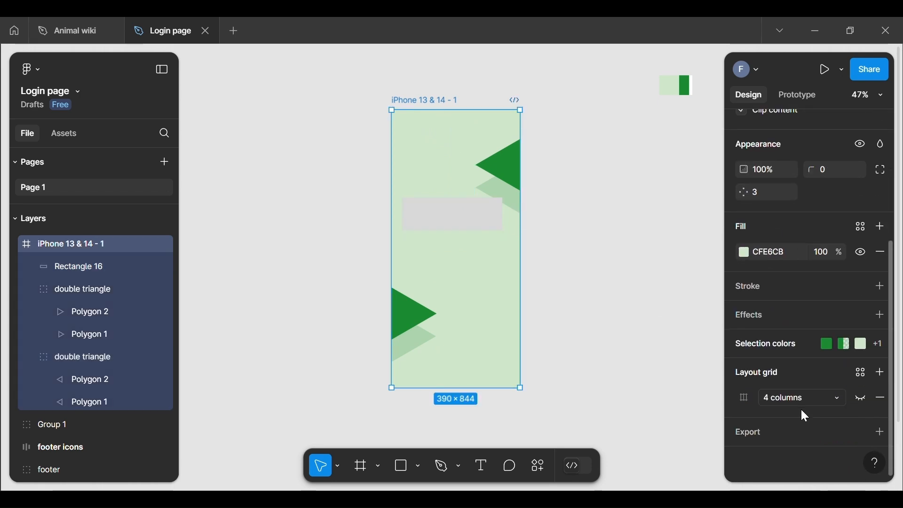
pyautogui.click(857, 398)
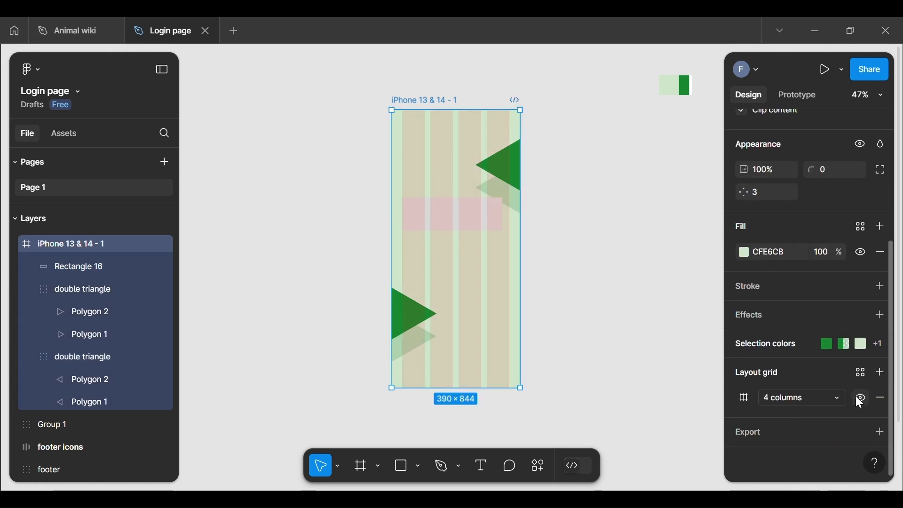
pyautogui.click(491, 225)
pyautogui.scroll(5, 464, 218)
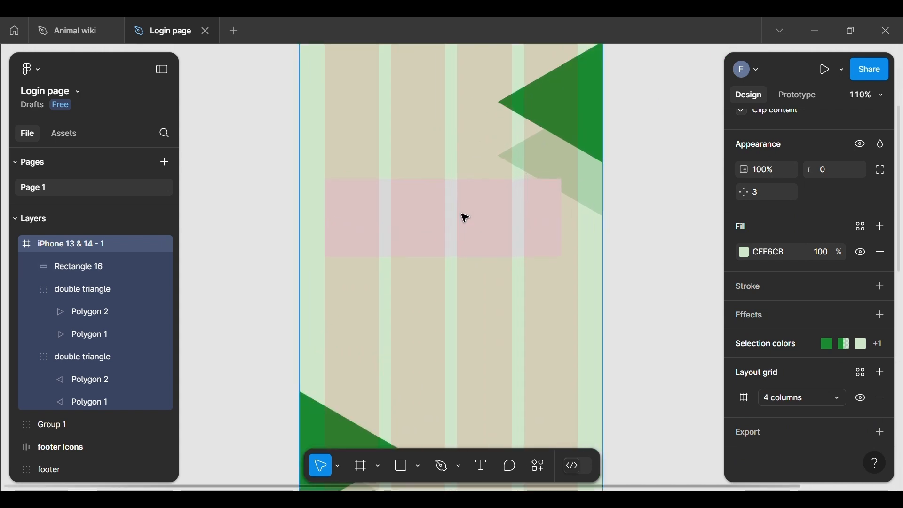
pyautogui.click(550, 206)
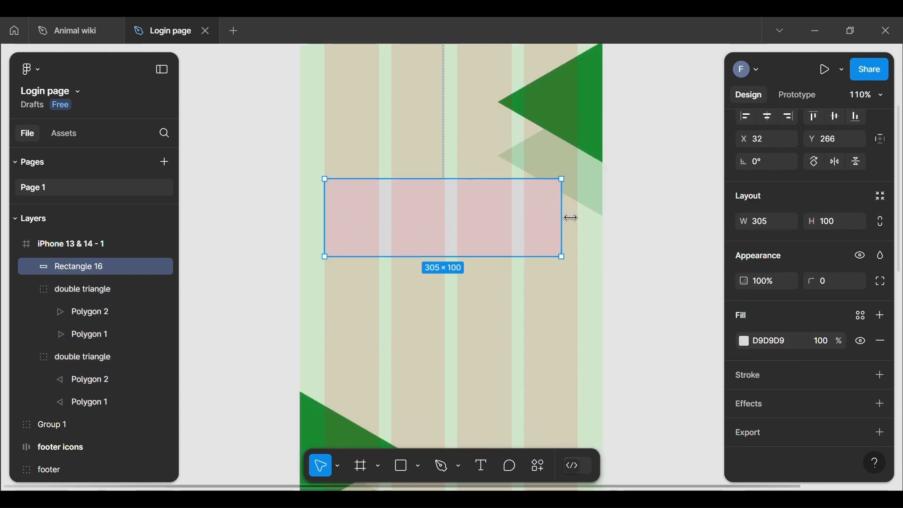
pyautogui.moveTo(570, 217); pyautogui.dragTo(587, 218)
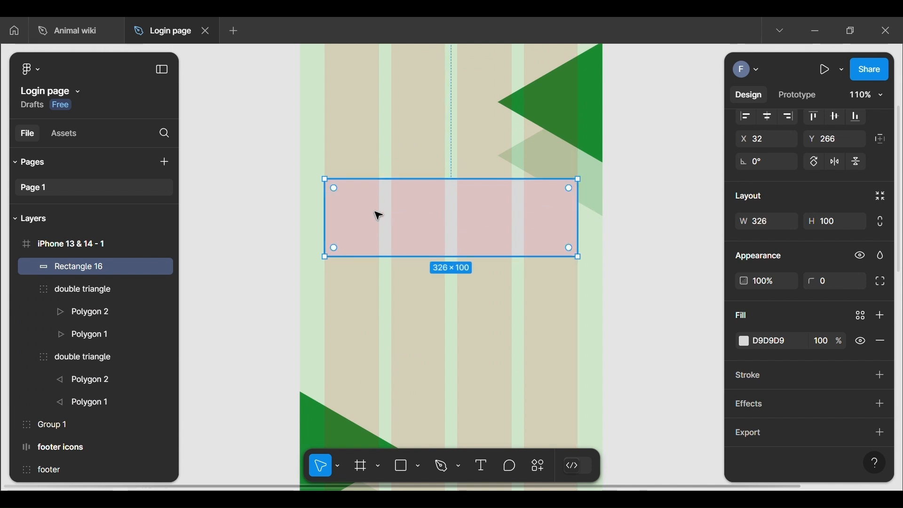
# Extend the rectangle's lower edge down to a height of 297, slightly overlapping the left-edge triangle.
pyautogui.moveTo(437, 269); pyautogui.dragTo(413, 420)
pyautogui.scroll(-5, 410, 419)
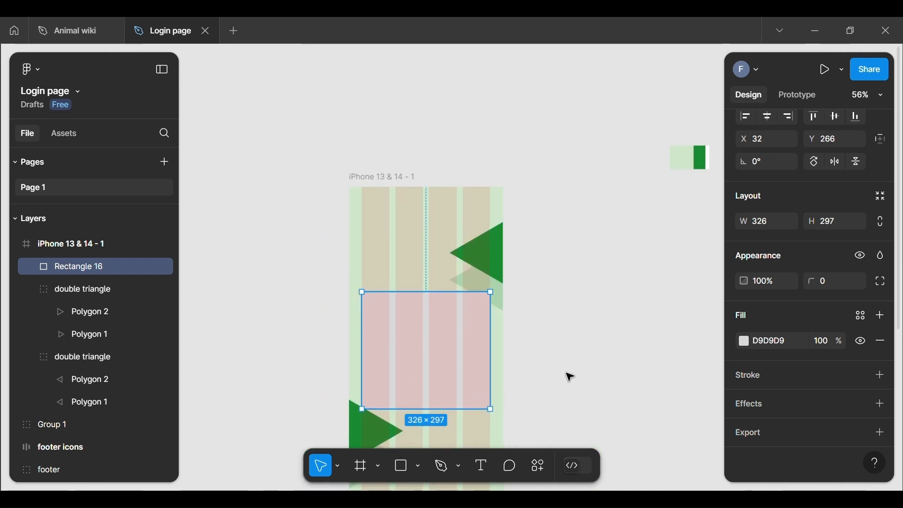
pyautogui.scroll(-3, 414, 283)
pyautogui.scroll(8, 397, 277)
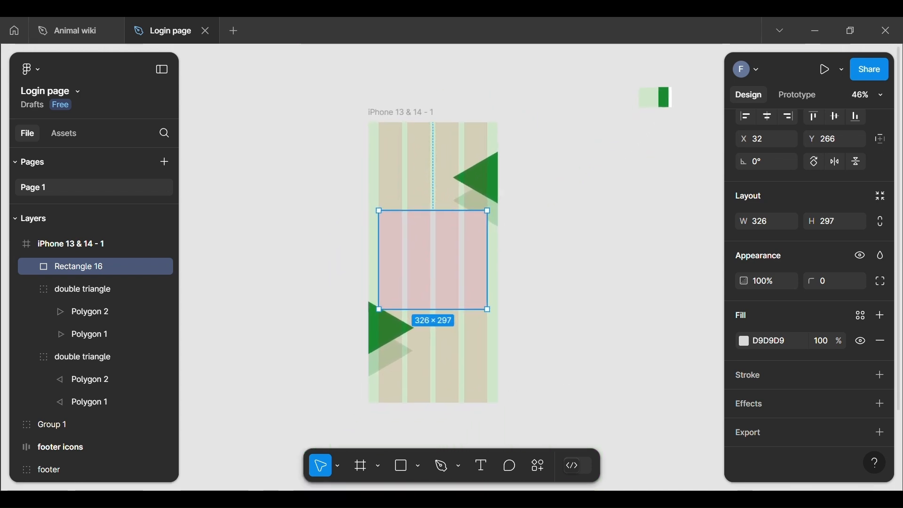
pyautogui.scroll(-2, 449, 235)
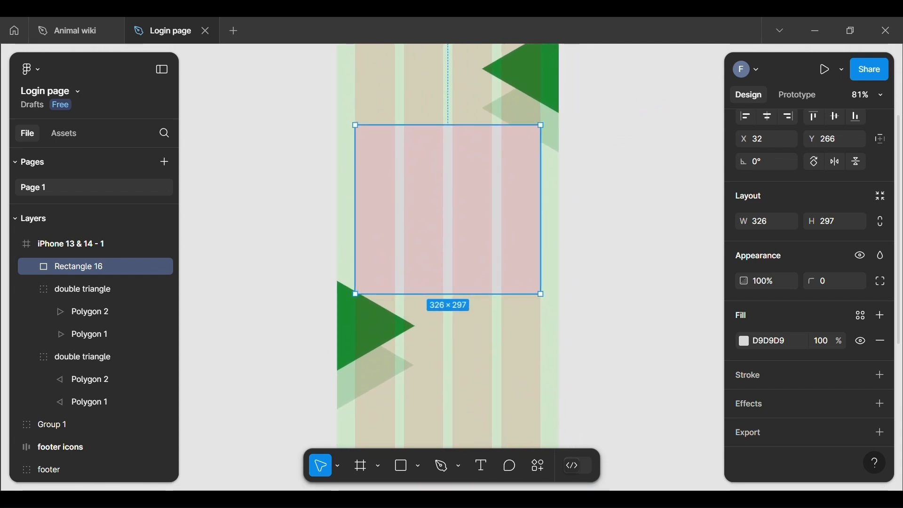
pyautogui.click(606, 245)
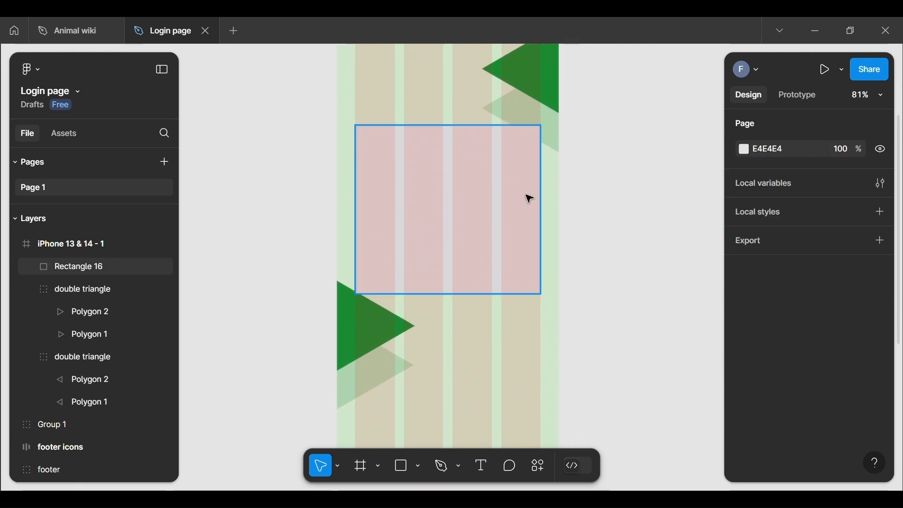
# Raise the rectangle's upper edge to Y 258, giving it a height of 305.
pyautogui.scroll(-2, 538, 198)
pyautogui.scroll(5, 631, 194)
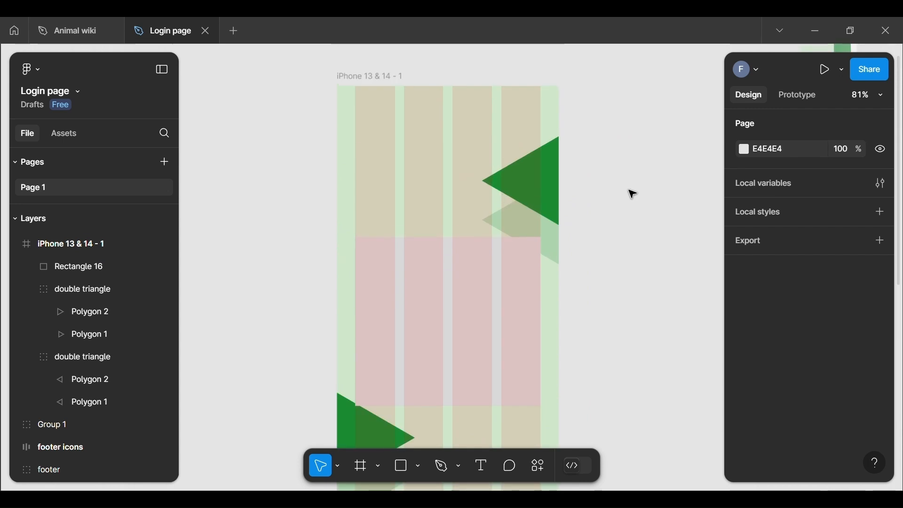
pyautogui.scroll(-5, 583, 238)
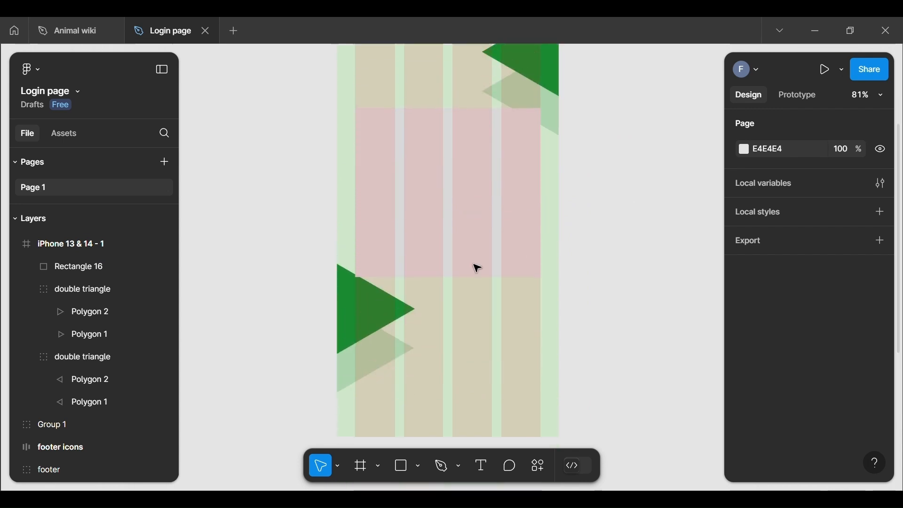
pyautogui.scroll(4, 500, 244)
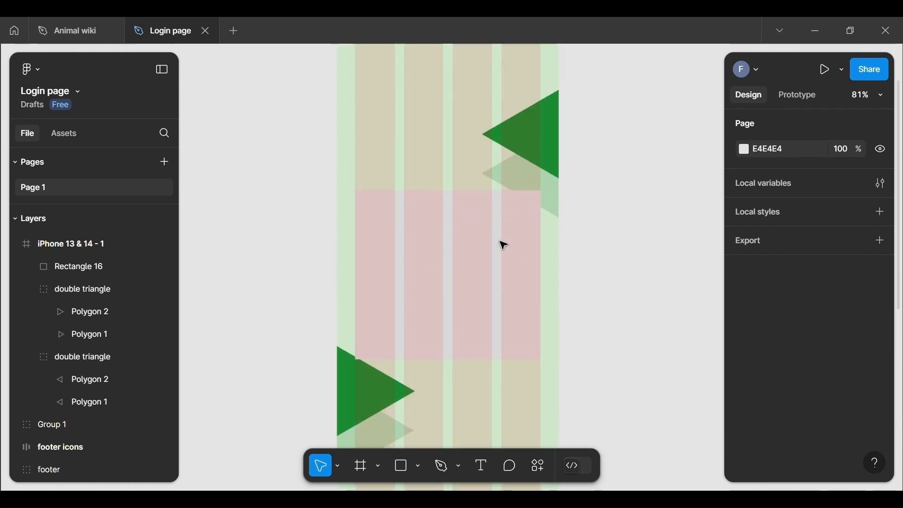
pyautogui.scroll(1, 500, 208)
pyautogui.click(485, 293)
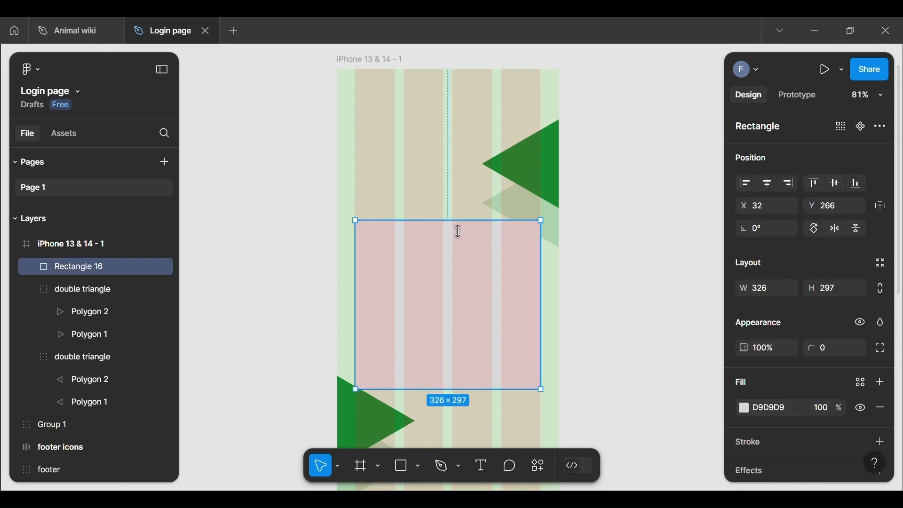
pyautogui.moveTo(456, 231); pyautogui.dragTo(456, 226)
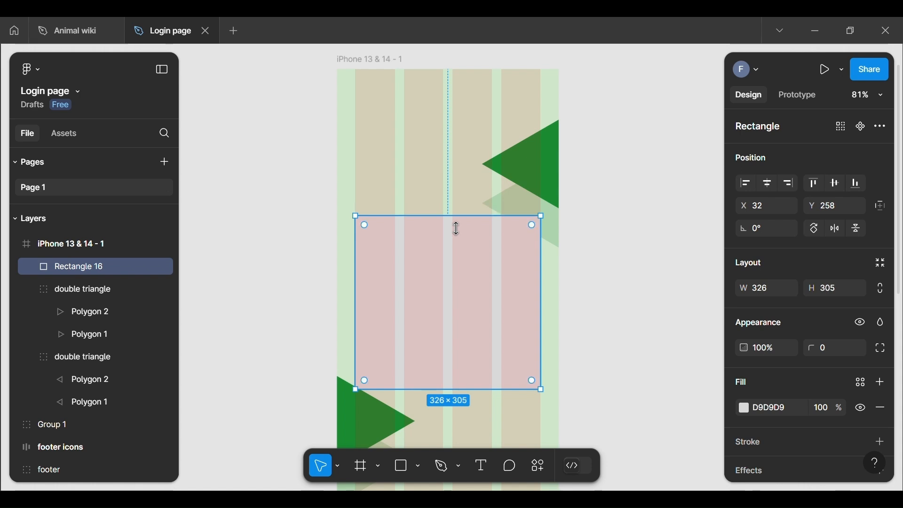
pyautogui.scroll(-3, 472, 347)
pyautogui.scroll(-1, 479, 352)
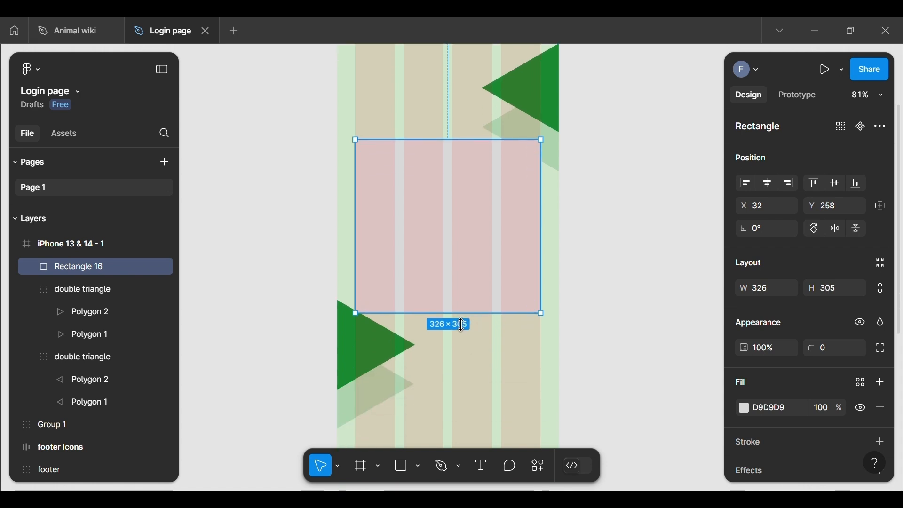
# Extend the rectangle's lower edge down to a height of 330 and round its corners with a radius of 10.
pyautogui.moveTo(459, 325); pyautogui.dragTo(459, 340)
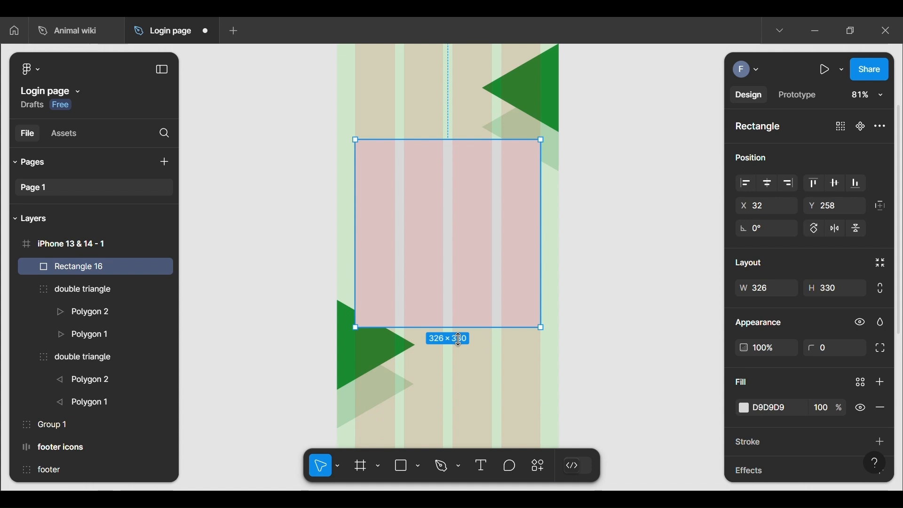
pyautogui.click(637, 288)
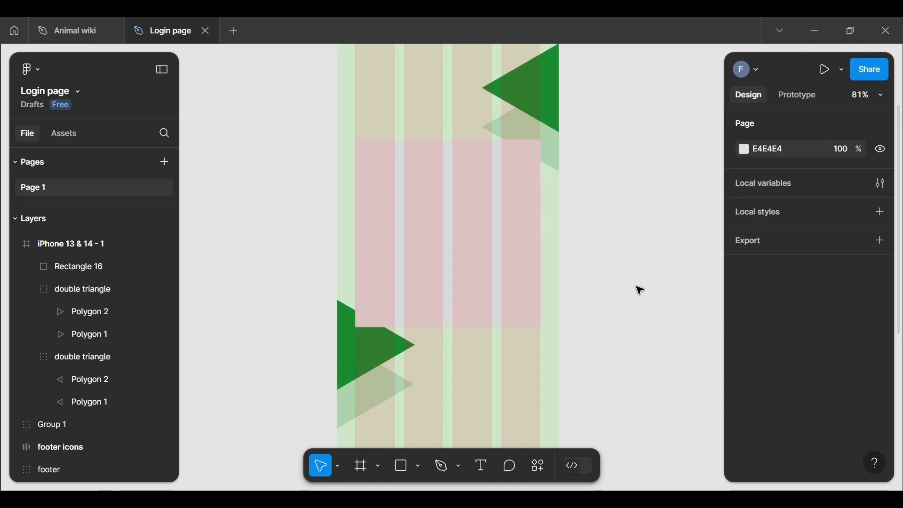
pyautogui.click(514, 252)
pyautogui.click(832, 349)
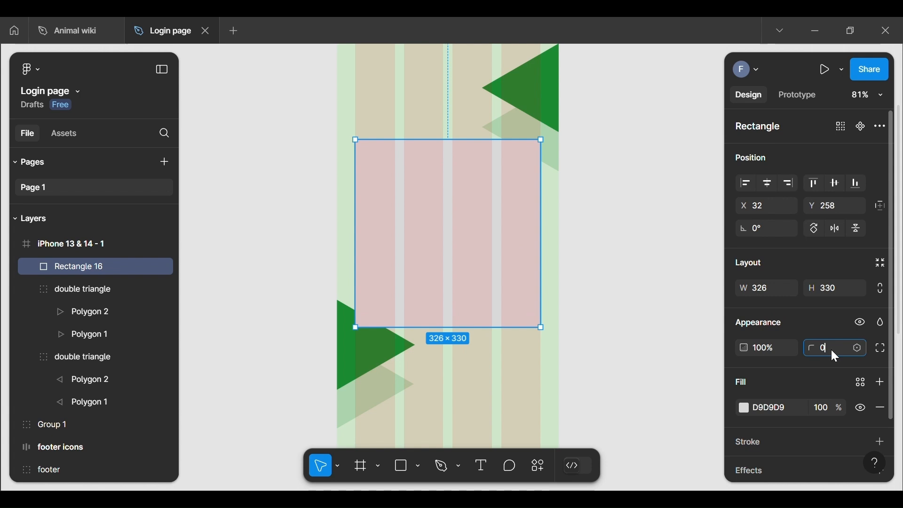
pyautogui.press('BackSpace')
pyautogui.press('Return')
pyautogui.click(687, 306)
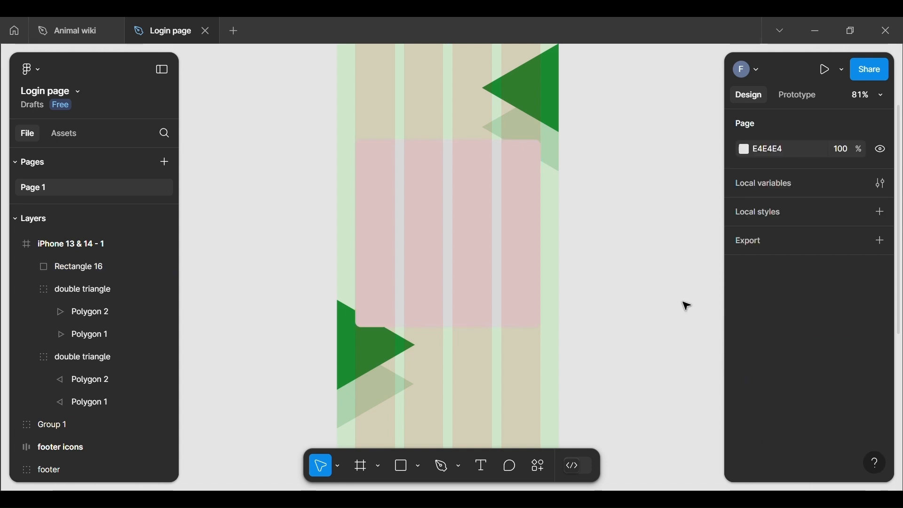
# Hide the 4-column layout grid of the iPhone 13 & 14 frame.
pyautogui.scroll(3, 595, 214)
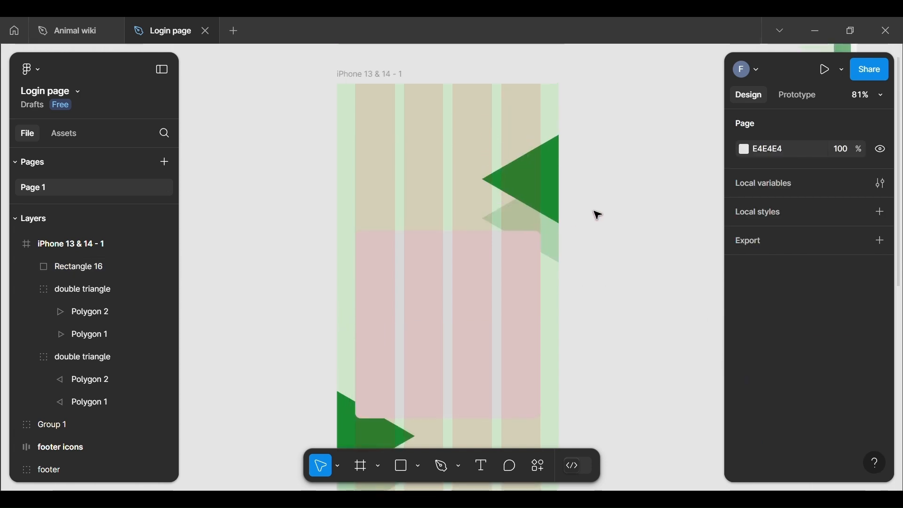
pyautogui.click(345, 84)
pyautogui.scroll(-1, 854, 388)
pyautogui.scroll(-4, 855, 390)
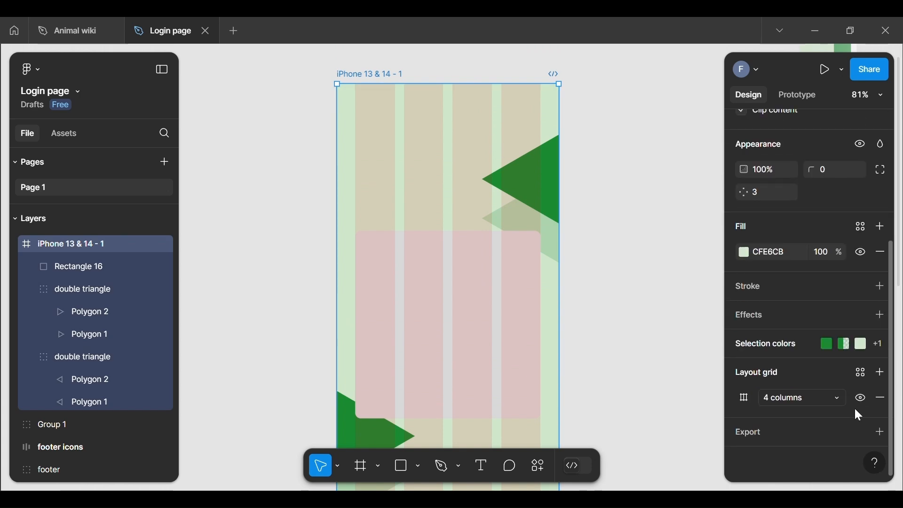
pyautogui.click(861, 398)
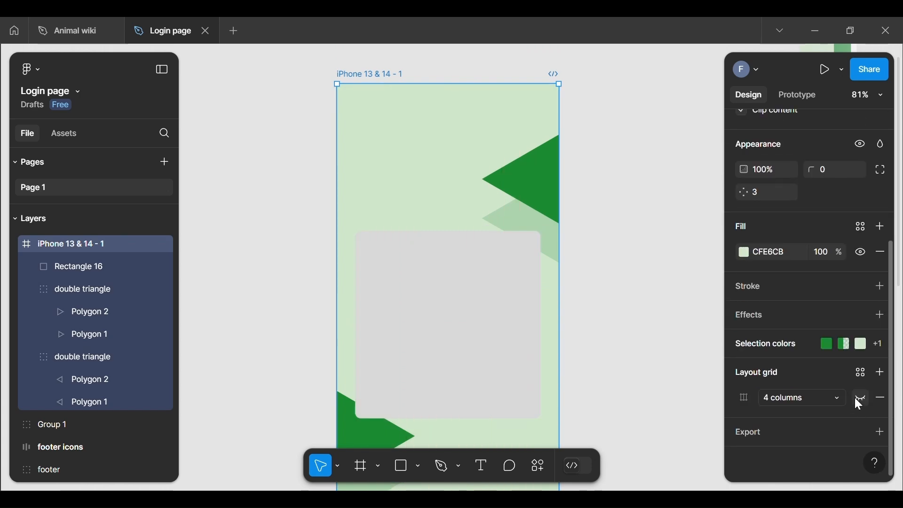
# Change the central rectangle's fill to white (FFFFFF), sampling the colour with the eyedropper near the palette swatches beside the frame.
pyautogui.click(502, 340)
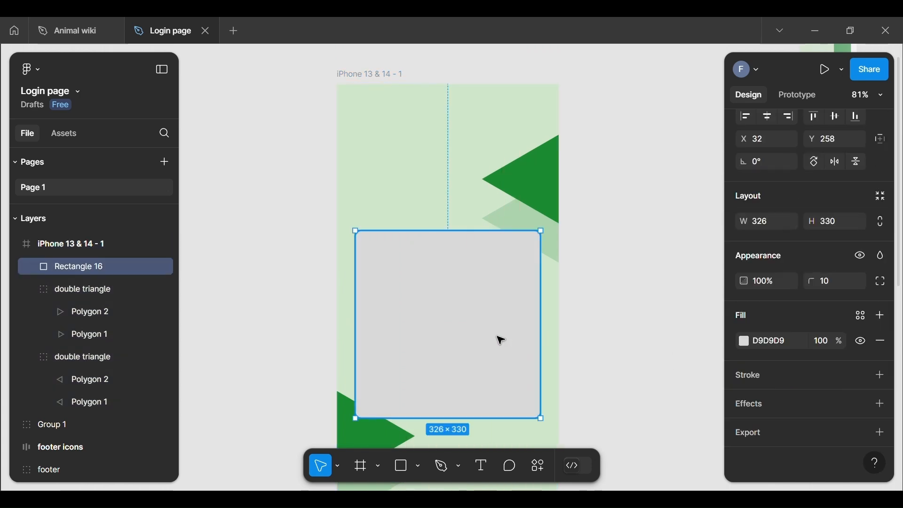
pyautogui.click(741, 335)
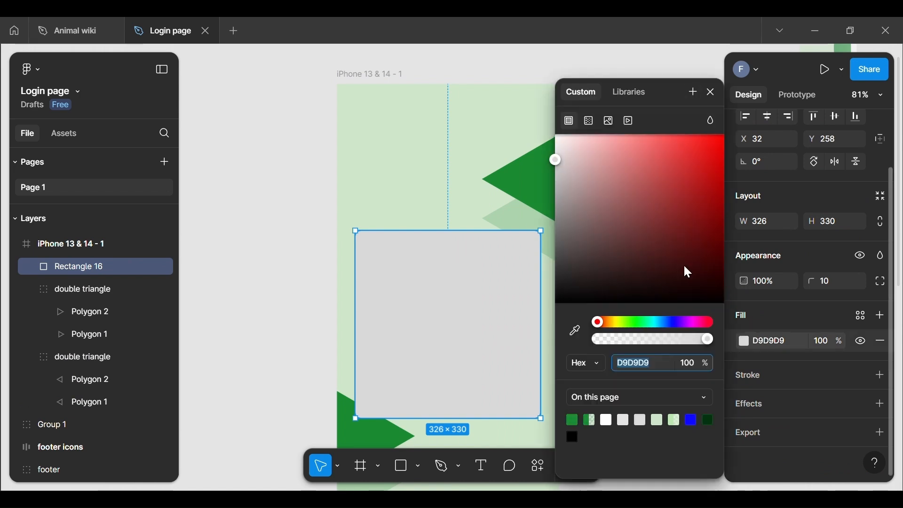
pyautogui.moveTo(654, 117); pyautogui.dragTo(655, 158)
pyautogui.scroll(5, 551, 87)
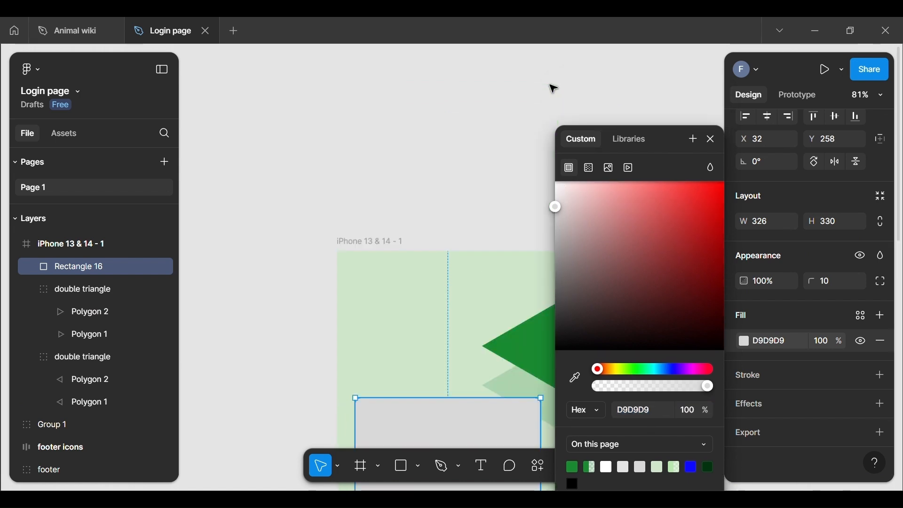
pyautogui.scroll(-7, 554, 88)
pyautogui.scroll(4, 553, 88)
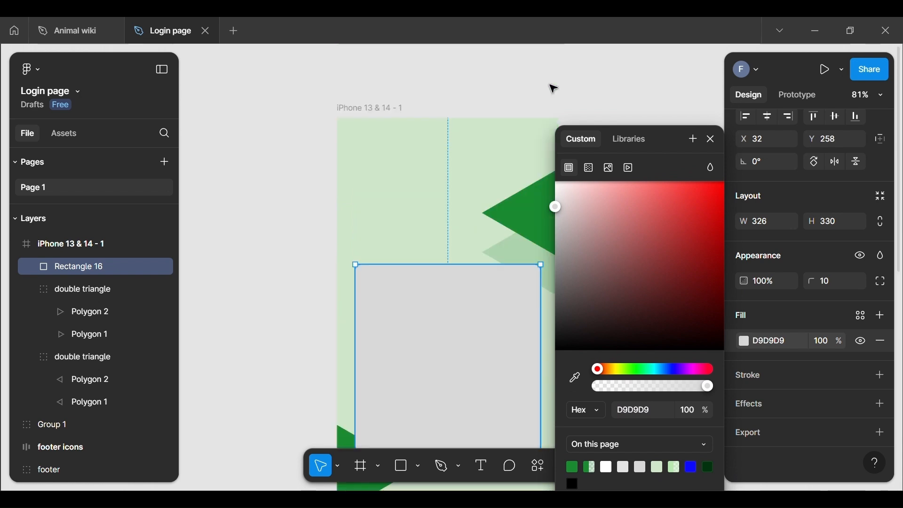
pyautogui.scroll(-5, 601, 85)
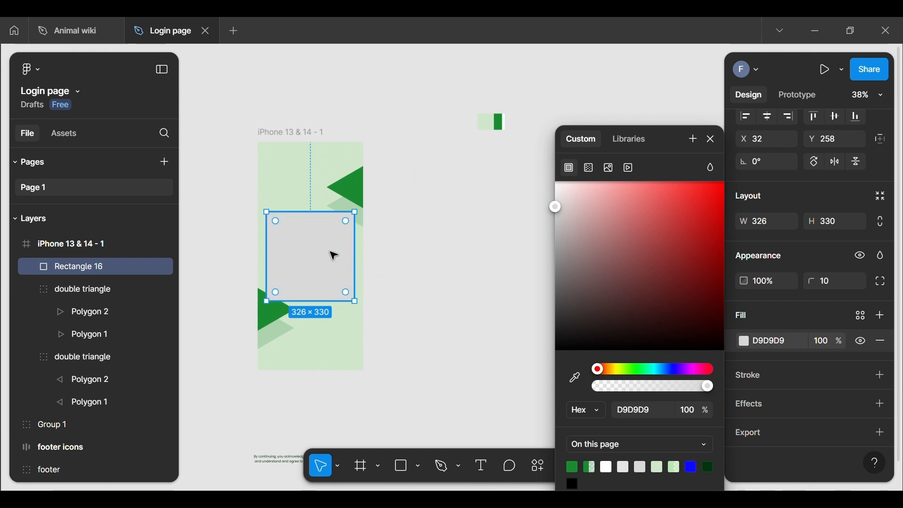
pyautogui.click(576, 379)
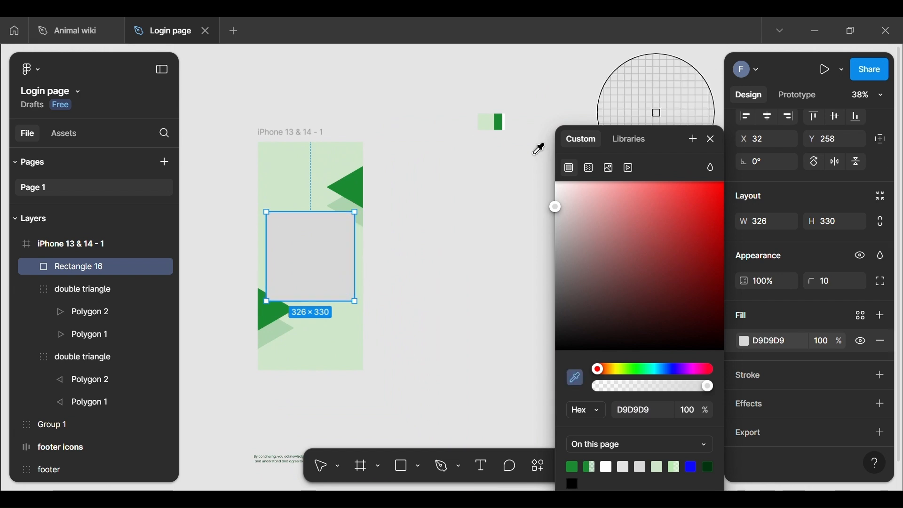
pyautogui.click(513, 139)
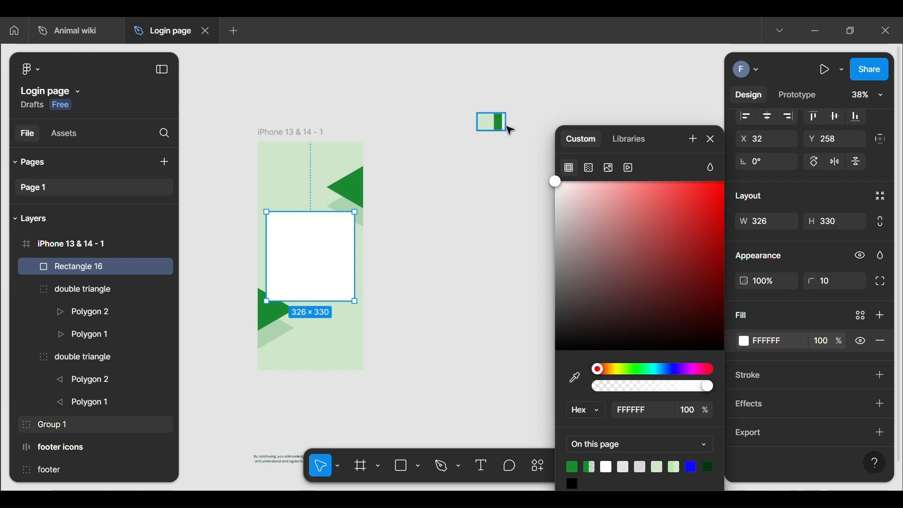
pyautogui.click(472, 246)
# Set the opacity of the central rectangle's white fill to 40%.
pyautogui.click(322, 262)
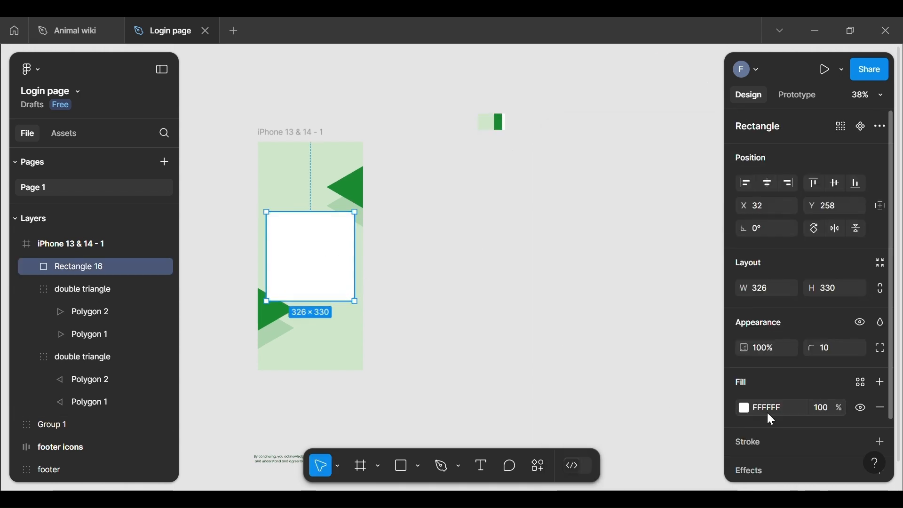
pyautogui.click(747, 407)
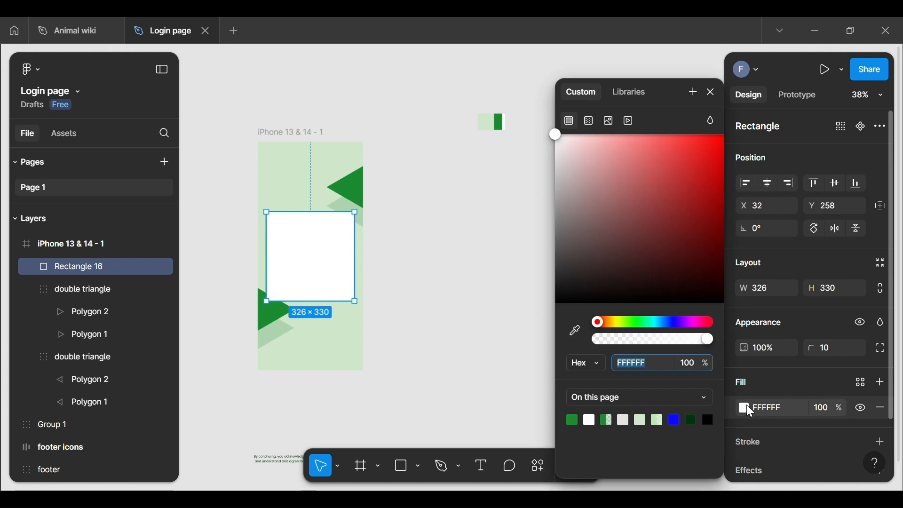
pyautogui.click(708, 335)
pyautogui.moveTo(710, 335); pyautogui.dragTo(639, 346)
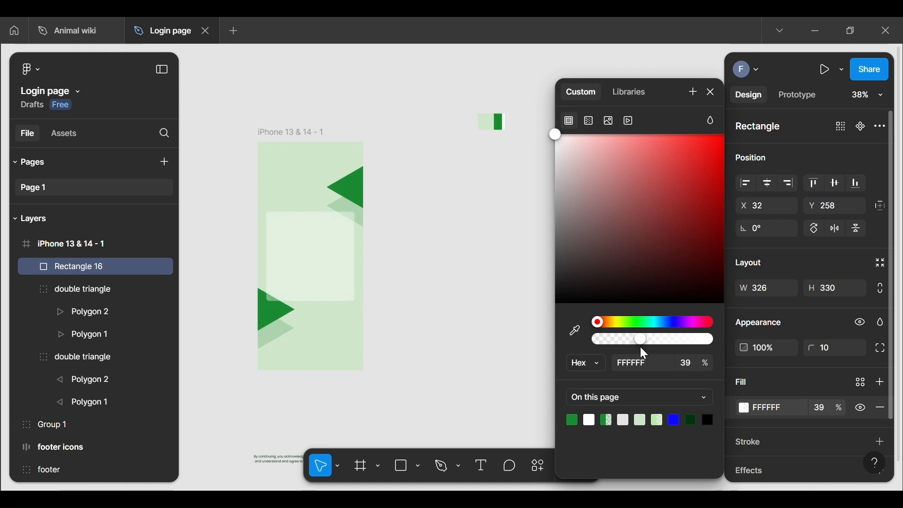
pyautogui.click(690, 362)
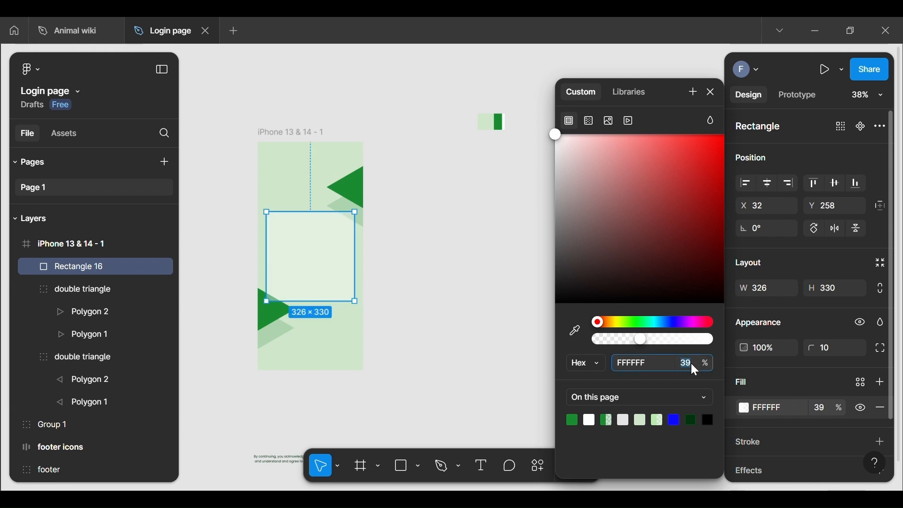
pyautogui.press('Return')
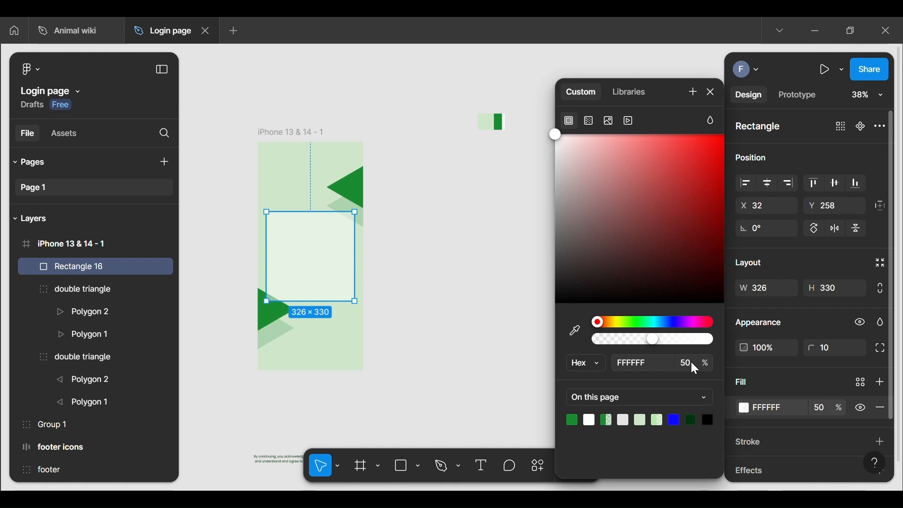
pyautogui.click(691, 362)
pyautogui.write('40')
pyautogui.press('Return')
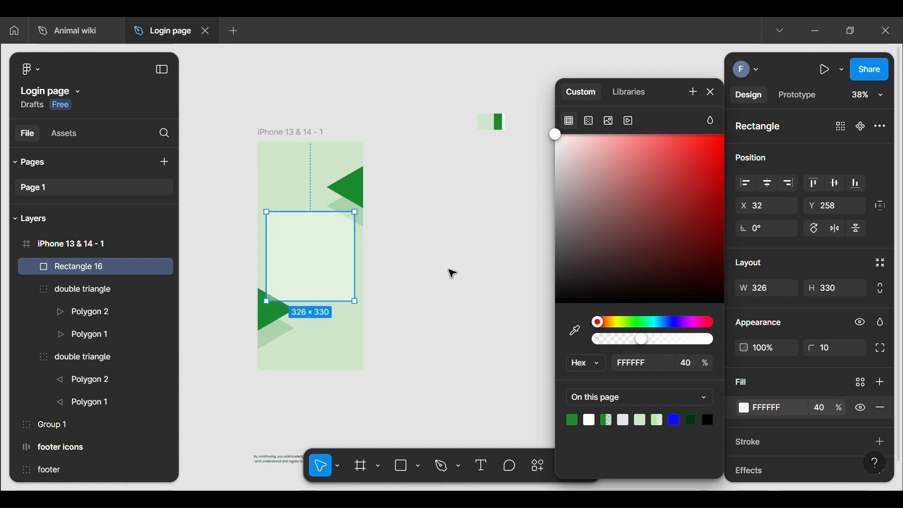
pyautogui.click(450, 270)
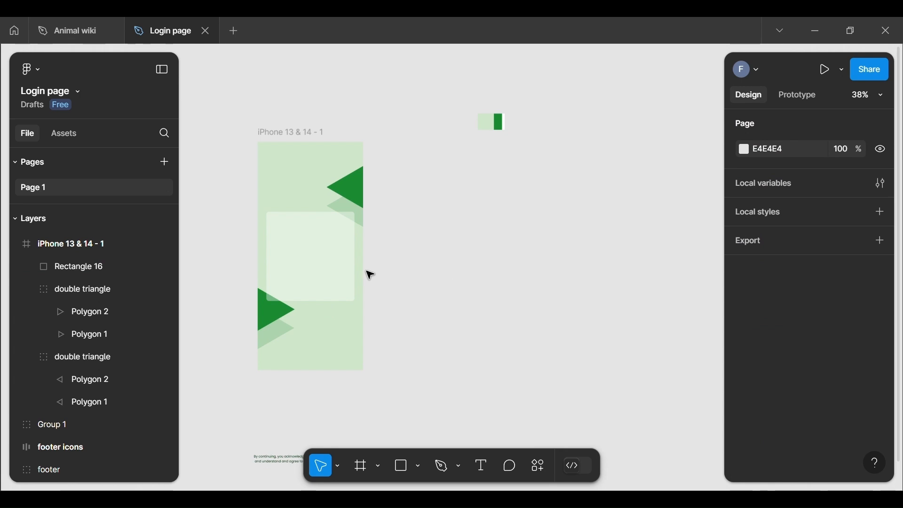
# Move the whole iPhone 13 & 14 frame right and slightly down on the canvas, to X -7101, Y -516.
pyautogui.click(292, 135)
pyautogui.moveTo(293, 169); pyautogui.dragTo(379, 184)
pyautogui.scroll(6, 379, 278)
pyautogui.scroll(-6, 384, 282)
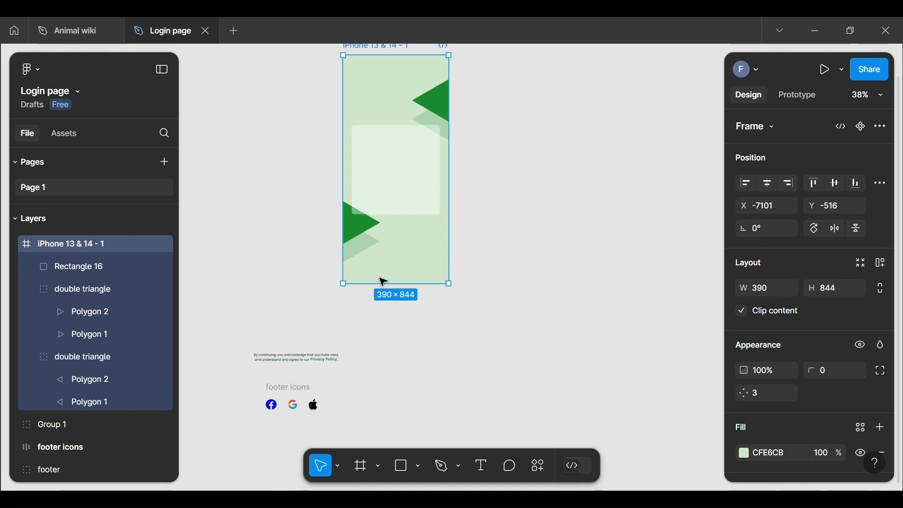
pyautogui.keyDown('ctrl'); pyautogui.scroll(5, 381, 262); pyautogui.keyUp('ctrl')
pyautogui.keyDown('ctrl'); pyautogui.scroll(-4, 400, 263); pyautogui.keyUp('ctrl')
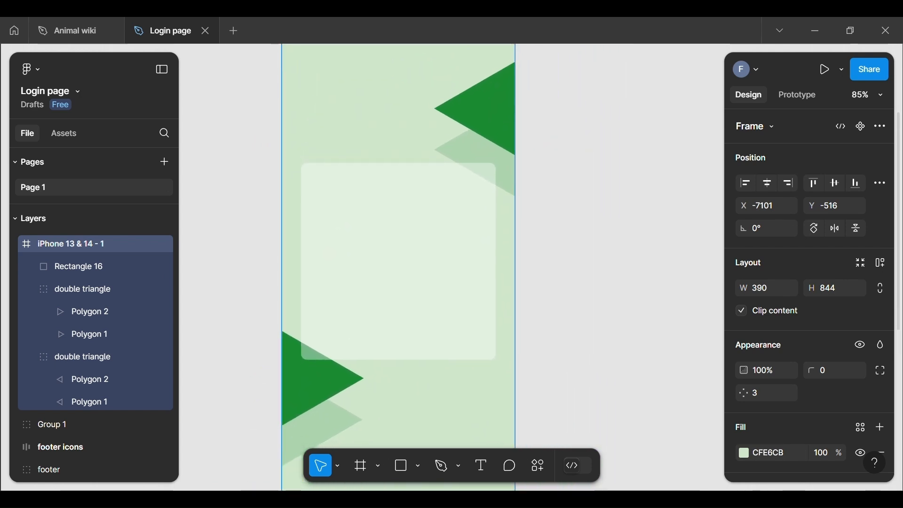
pyautogui.click(409, 185)
pyautogui.click(572, 284)
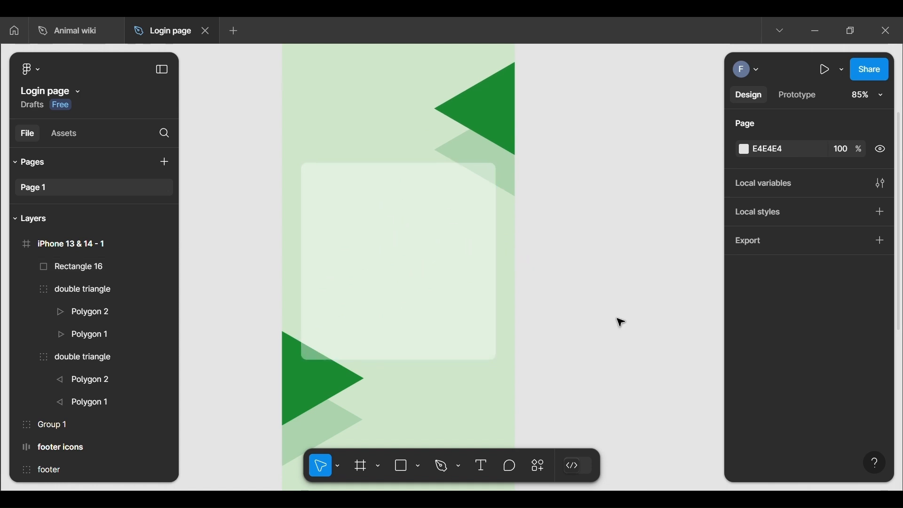
# Add the text "Email / Password" on the empty canvas to the right of the phone frame.
pyautogui.scroll(-3, 620, 322)
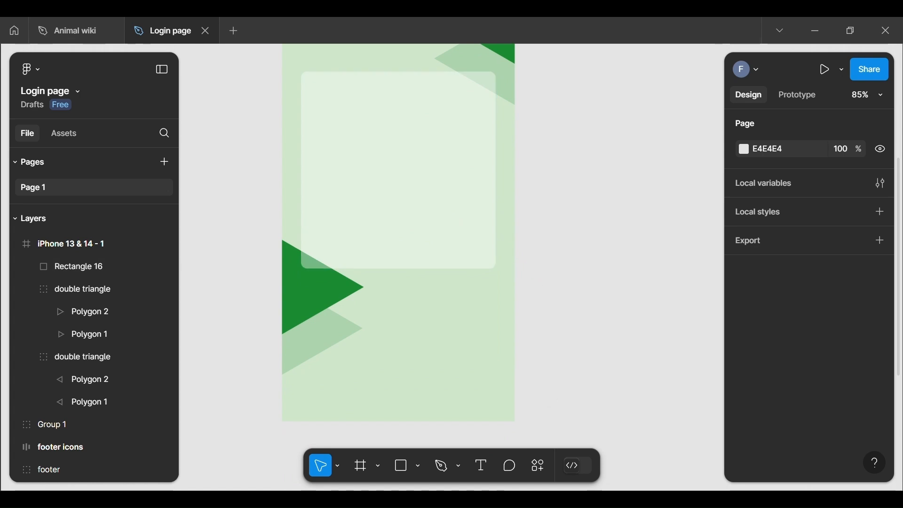
pyautogui.click(479, 470)
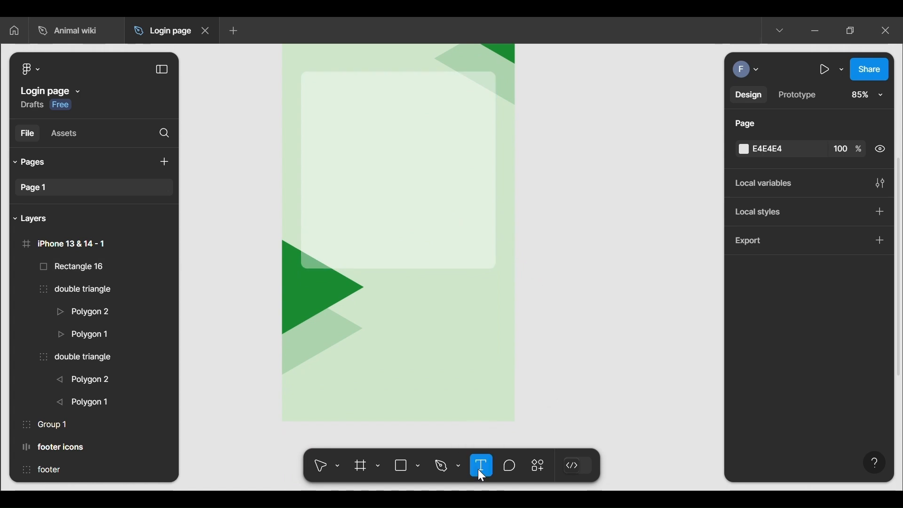
pyautogui.click(575, 311)
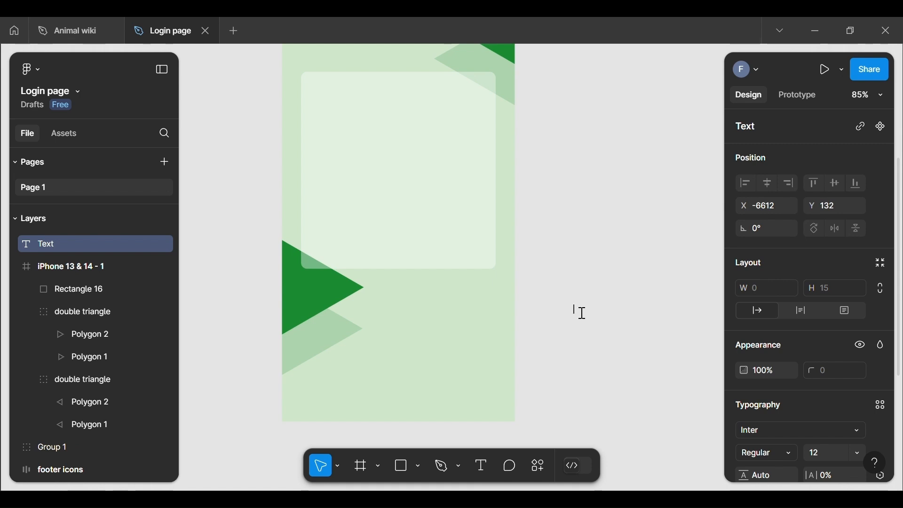
pyautogui.write('Email')
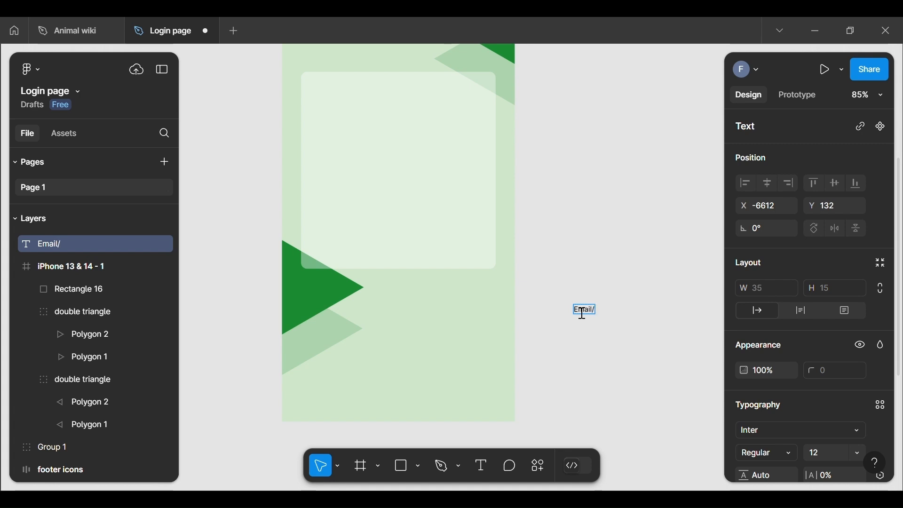
pyautogui.write('/ Passs')
pyautogui.press('BackSpace')
pyautogui.write('word')
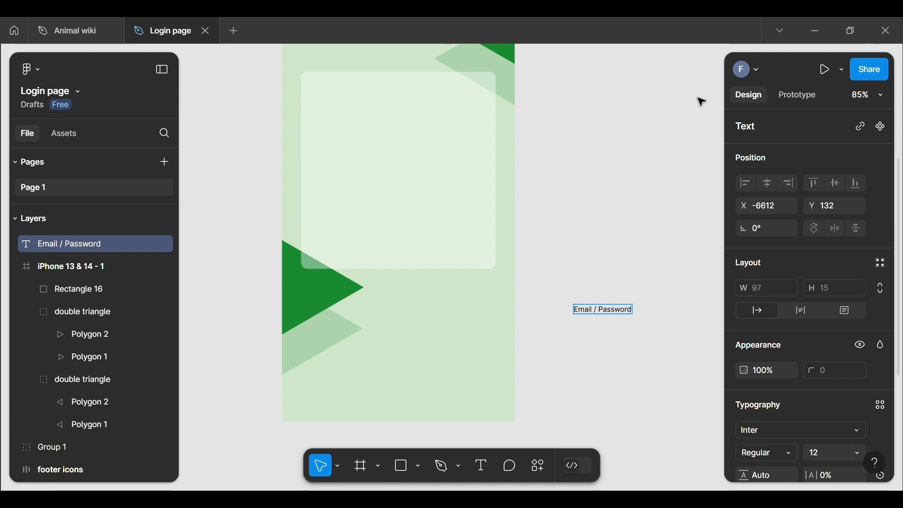
pyautogui.press('Escape')
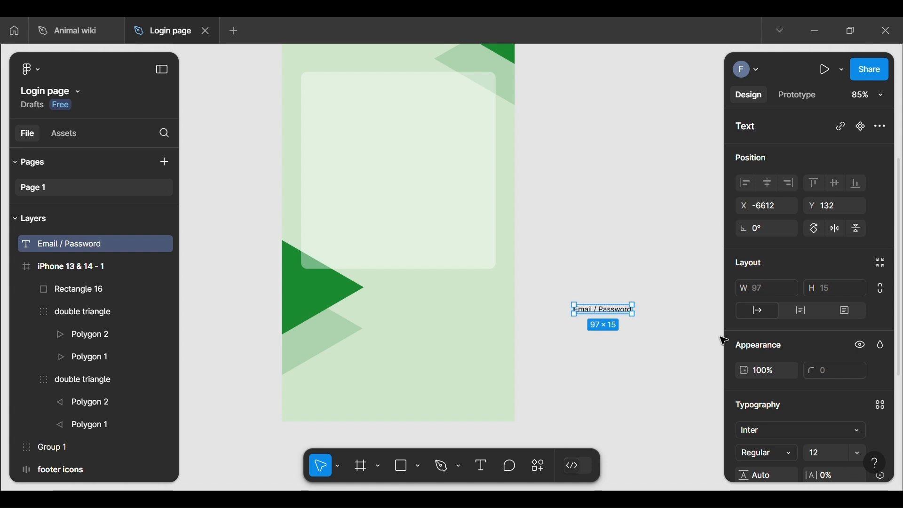
# Set the "Email / Password" text's font to Poppins and its size to 16.
pyautogui.scroll(-5, 799, 360)
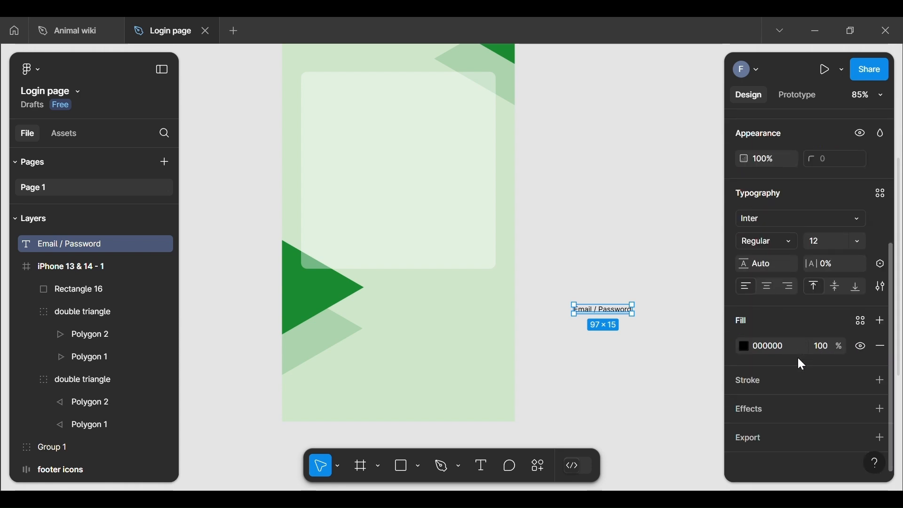
pyautogui.click(855, 221)
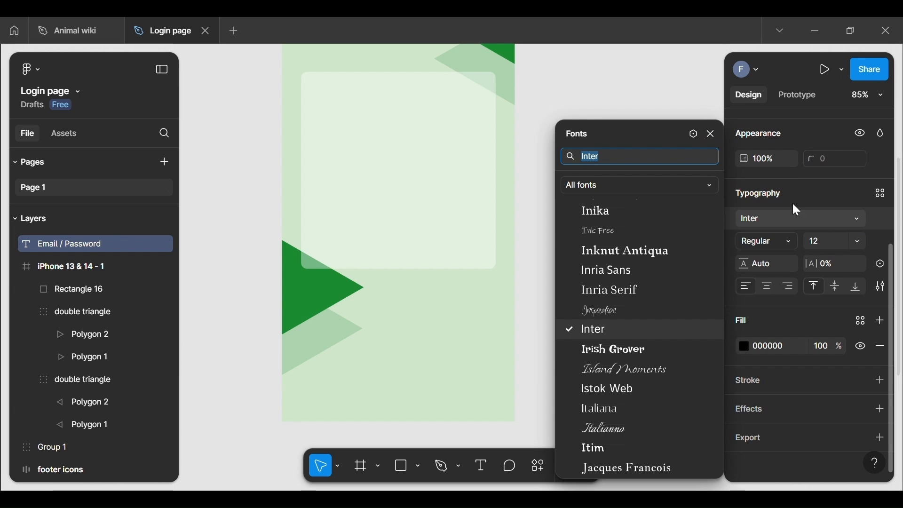
pyautogui.press('BackSpace')
pyautogui.write('pop')
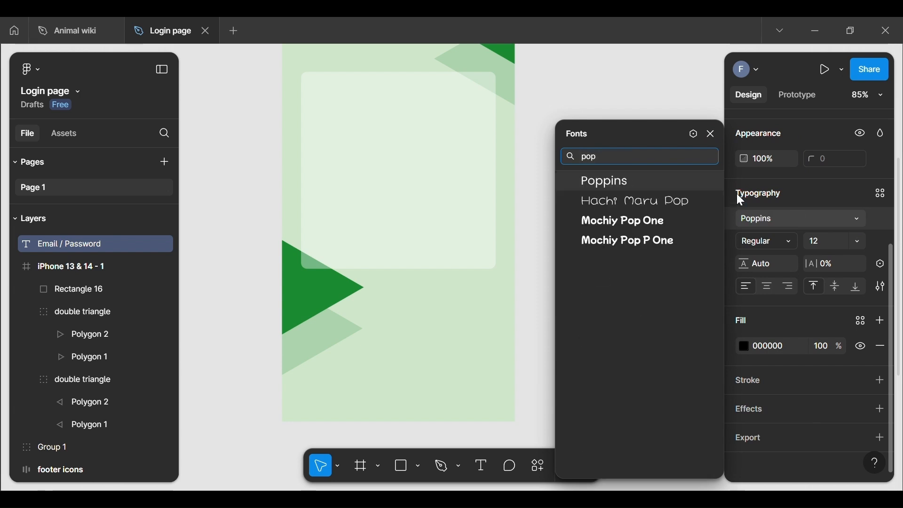
pyautogui.click(623, 182)
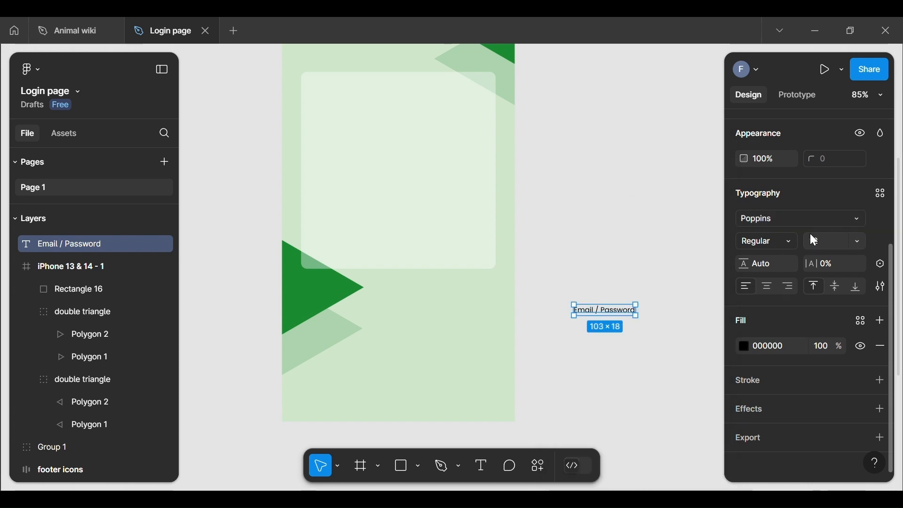
pyautogui.click(859, 244)
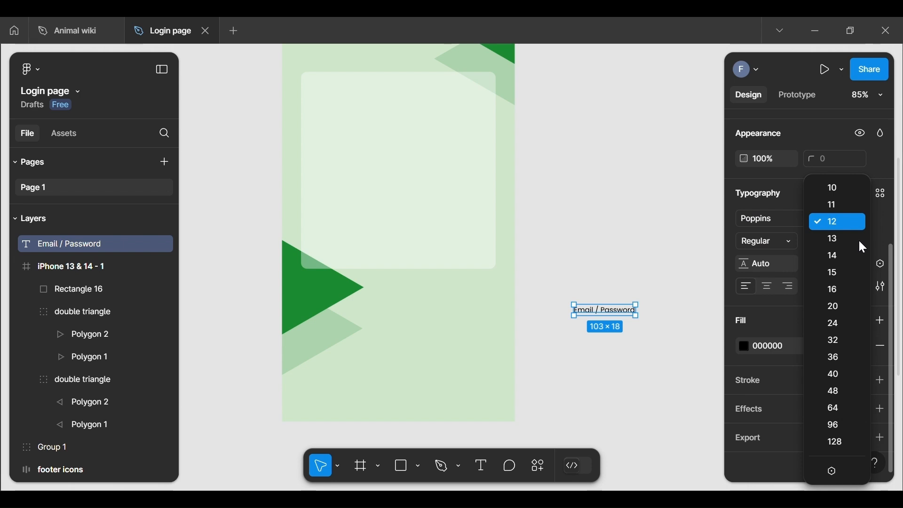
pyautogui.click(840, 291)
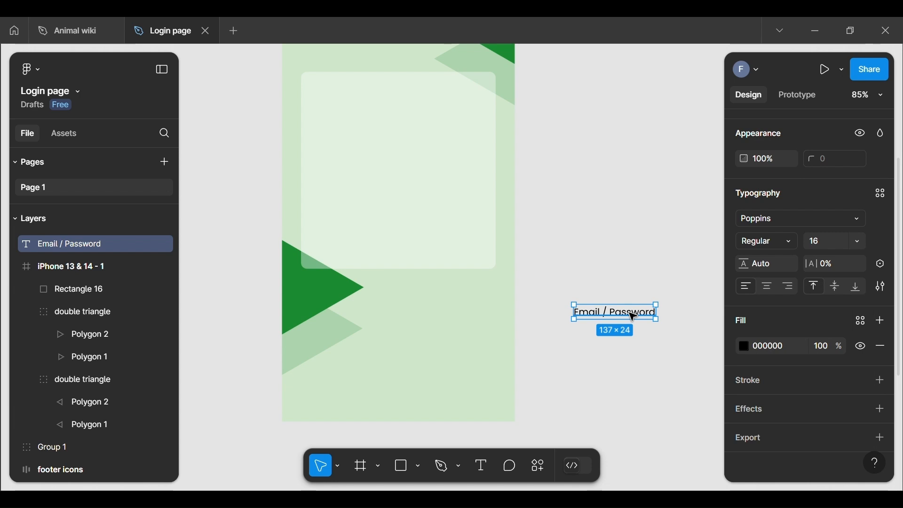
# Move the "Email / Password" text into the upper part of the translucent card, at X 59, Y 298.
pyautogui.moveTo(633, 316); pyautogui.dragTo(379, 108)
pyautogui.scroll(5, 379, 109)
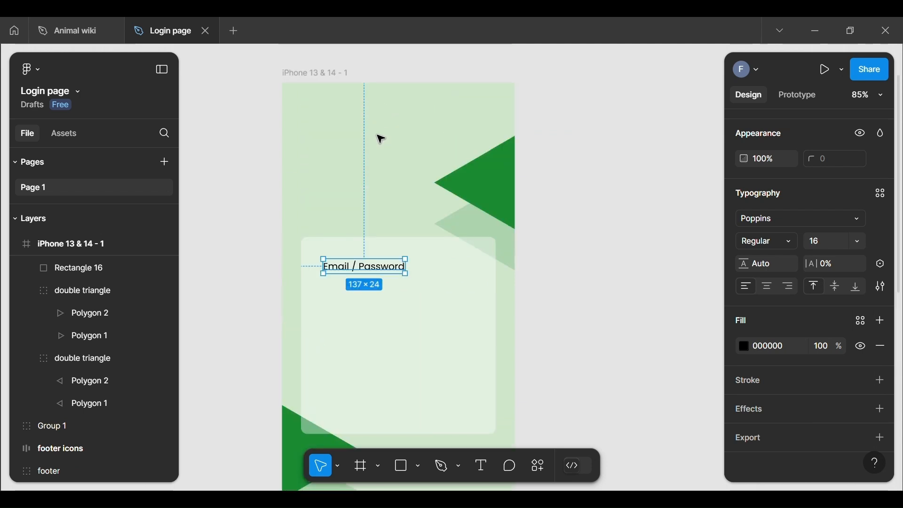
pyautogui.moveTo(381, 275); pyautogui.dragTo(376, 269)
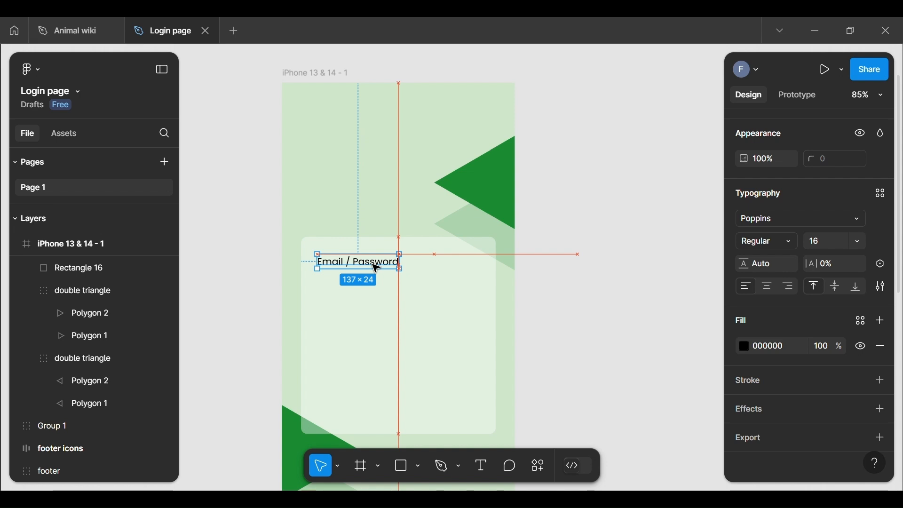
pyautogui.click(581, 278)
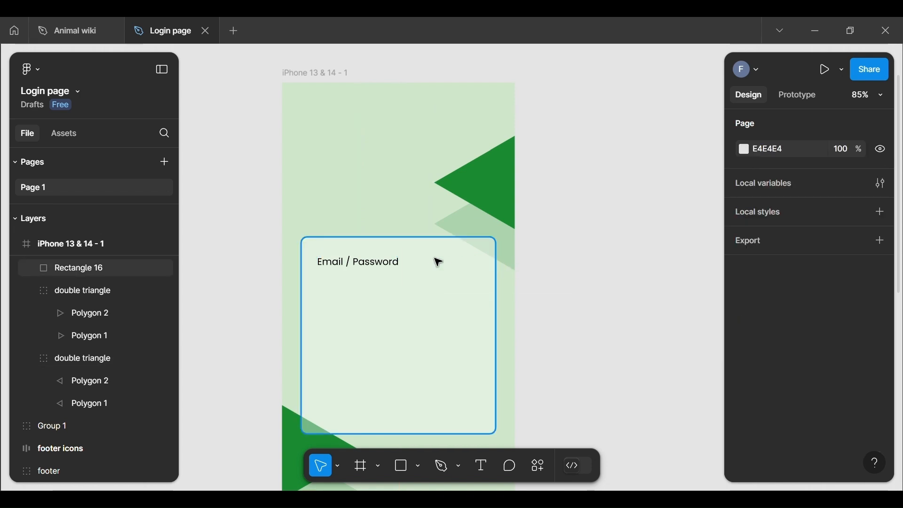
pyautogui.click(377, 273)
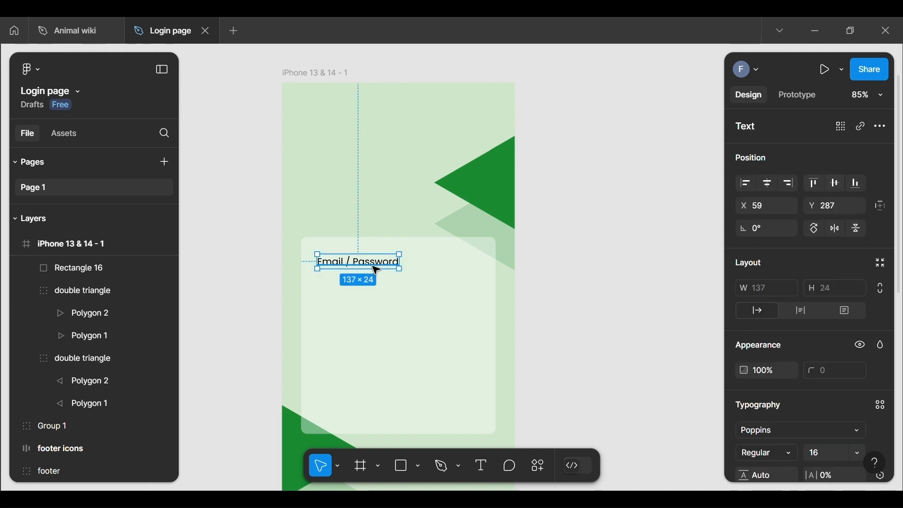
pyautogui.moveTo(377, 271); pyautogui.dragTo(377, 277)
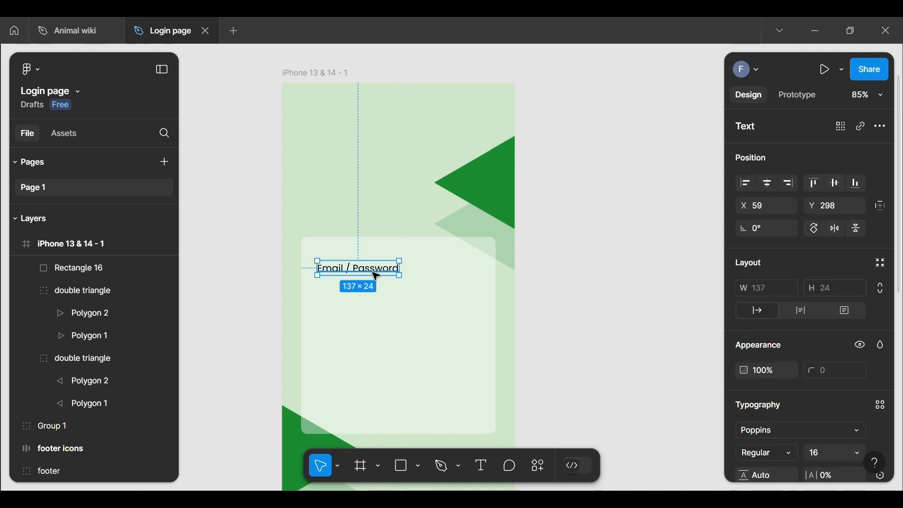
pyautogui.click(630, 347)
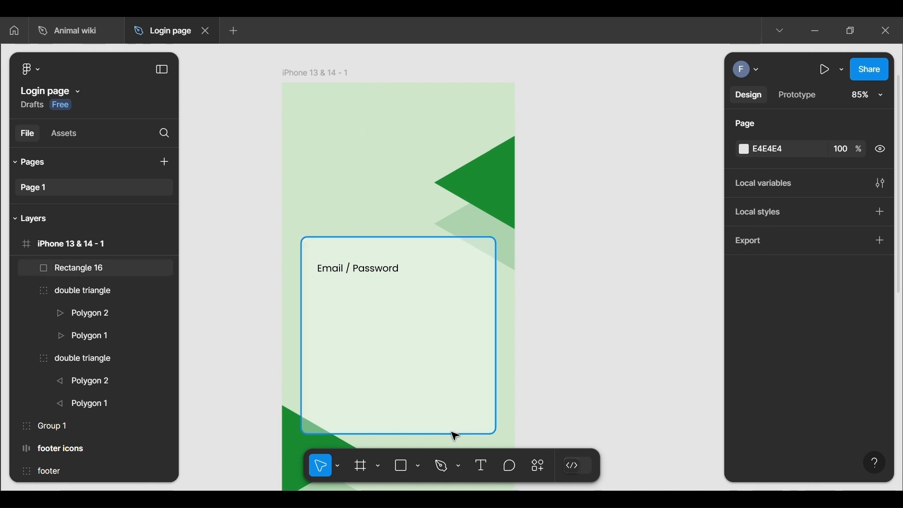
# Add a 268 × 40 rectangle beneath the "Email / Password" label in the card, at X 59, Y 342.
pyautogui.click(407, 466)
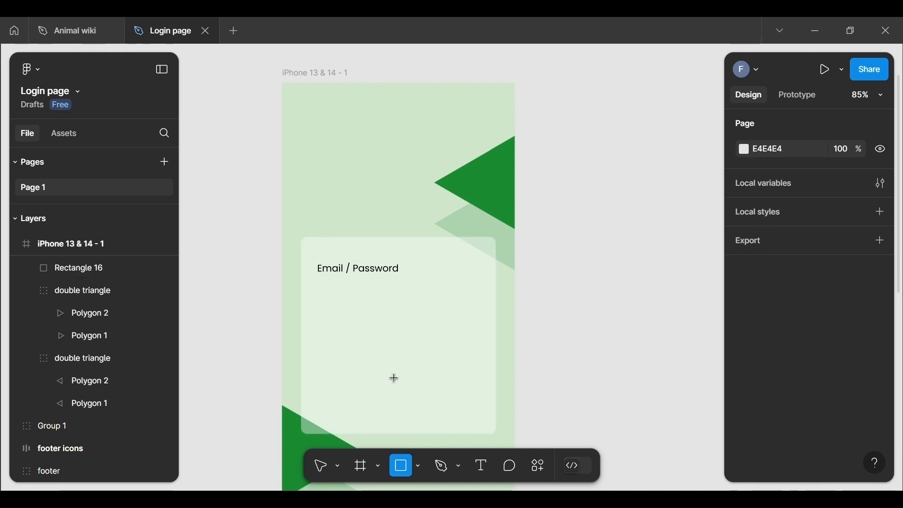
pyautogui.click(334, 305)
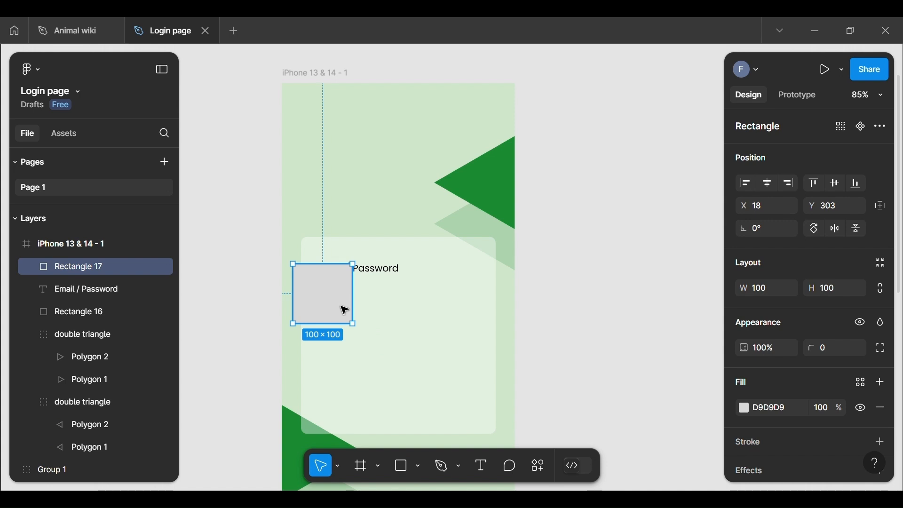
pyautogui.moveTo(342, 303); pyautogui.dragTo(369, 320)
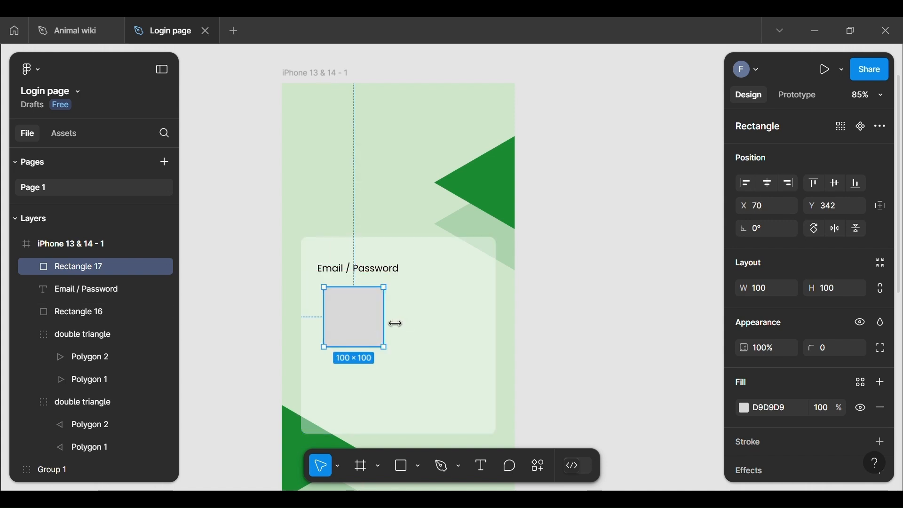
pyautogui.moveTo(431, 321); pyautogui.dragTo(481, 318)
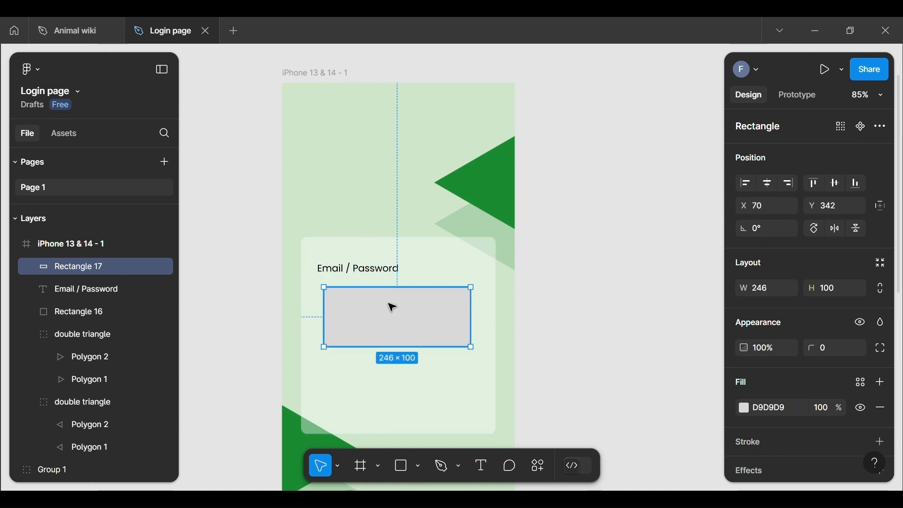
pyautogui.moveTo(335, 311); pyautogui.dragTo(329, 309)
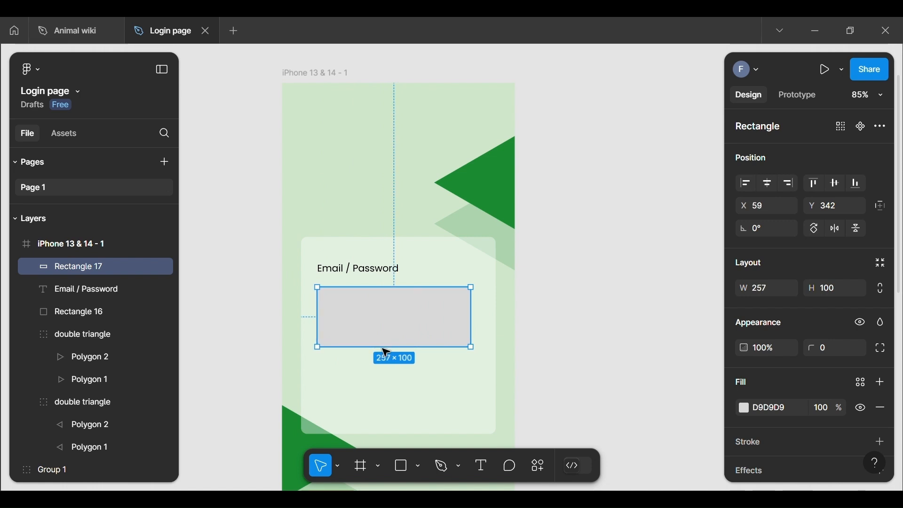
pyautogui.moveTo(392, 359); pyautogui.dragTo(389, 323)
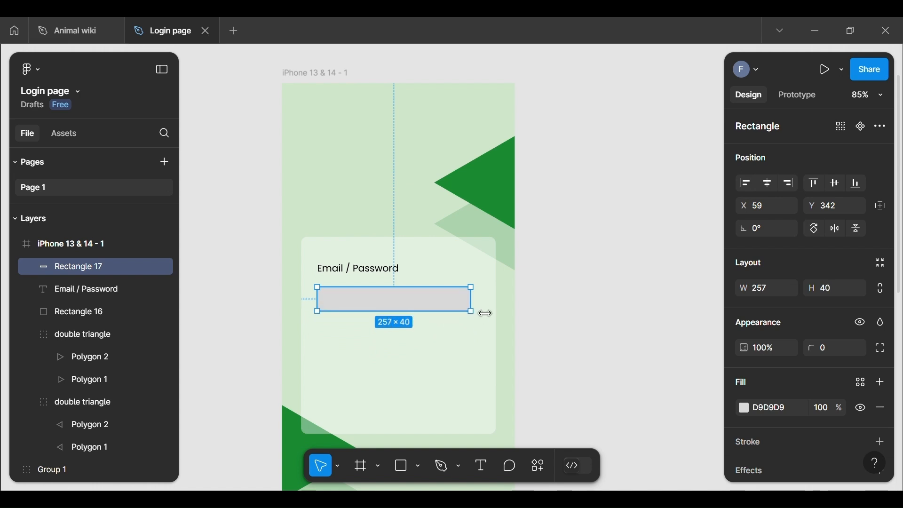
pyautogui.moveTo(486, 313); pyautogui.dragTo(485, 312)
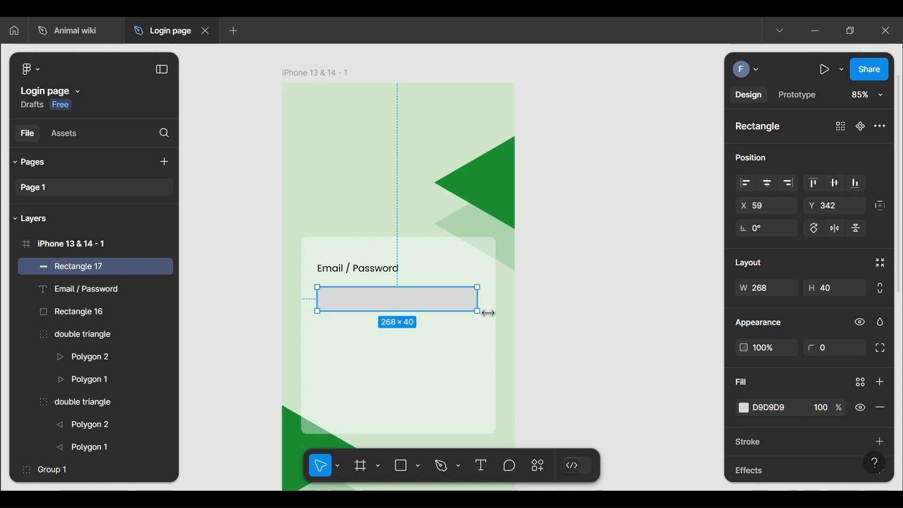
# Change the label text in the card to "Email / Username".
pyautogui.doubleClick(403, 275)
pyautogui.click(404, 278)
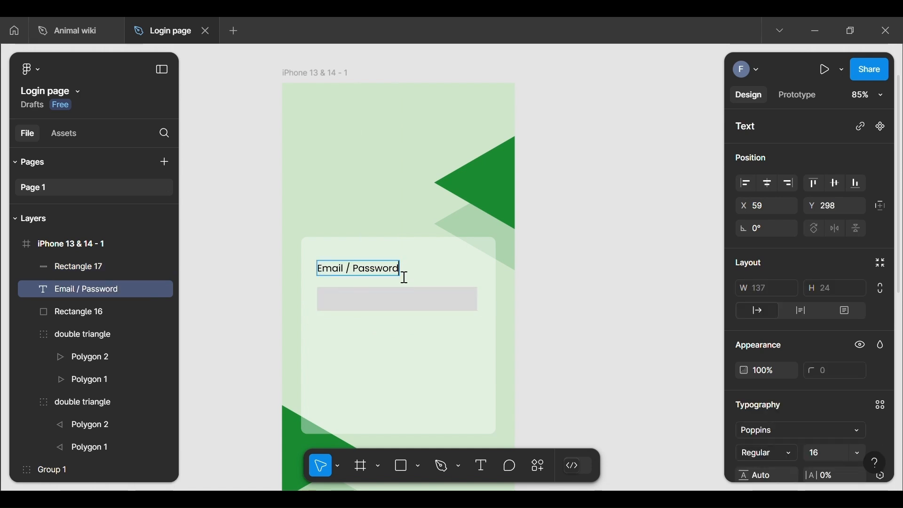
pyautogui.press('BackSpace')
pyautogui.press('BackSpace')
pyautogui.press('BackSpace')
pyautogui.press('BackSpace')
pyautogui.press('BackSpace')
pyautogui.press('BackSpace')
pyautogui.press('BackSpace')
pyautogui.press('BackSpace')
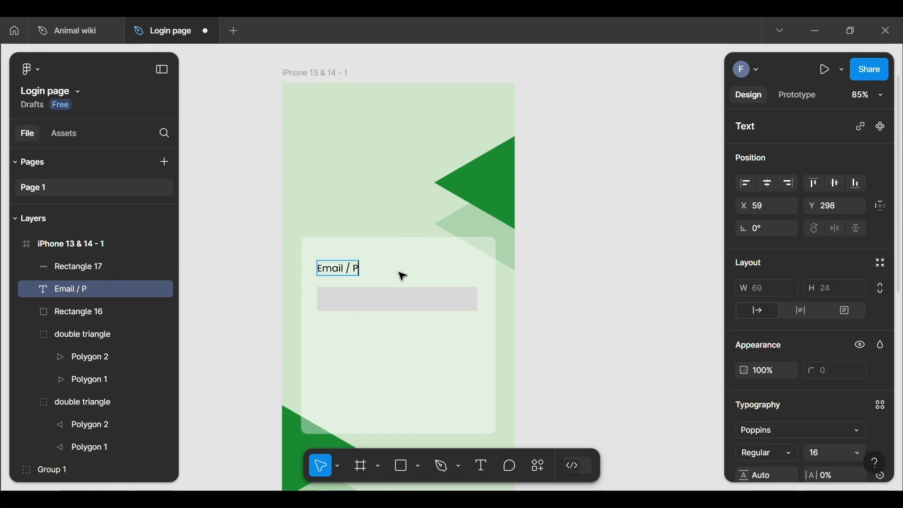
pyautogui.write('Usernam')
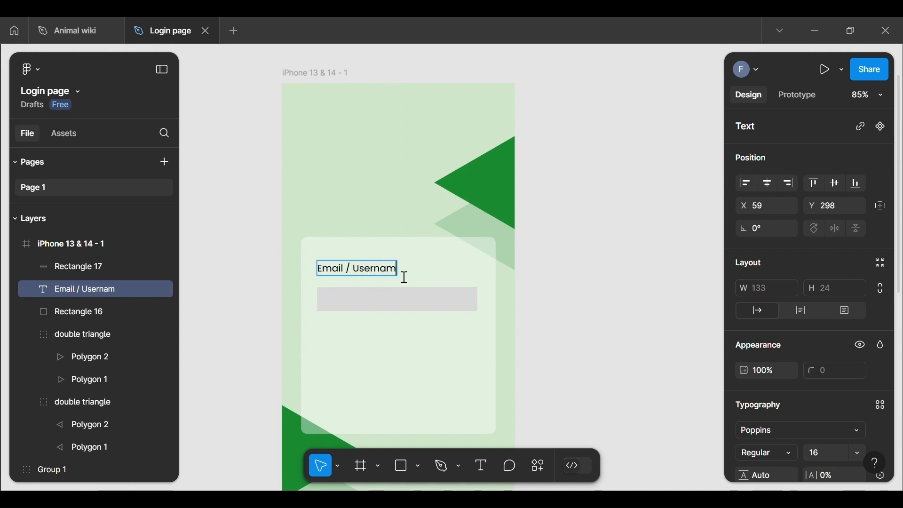
pyautogui.write('e')
pyautogui.press('Escape')
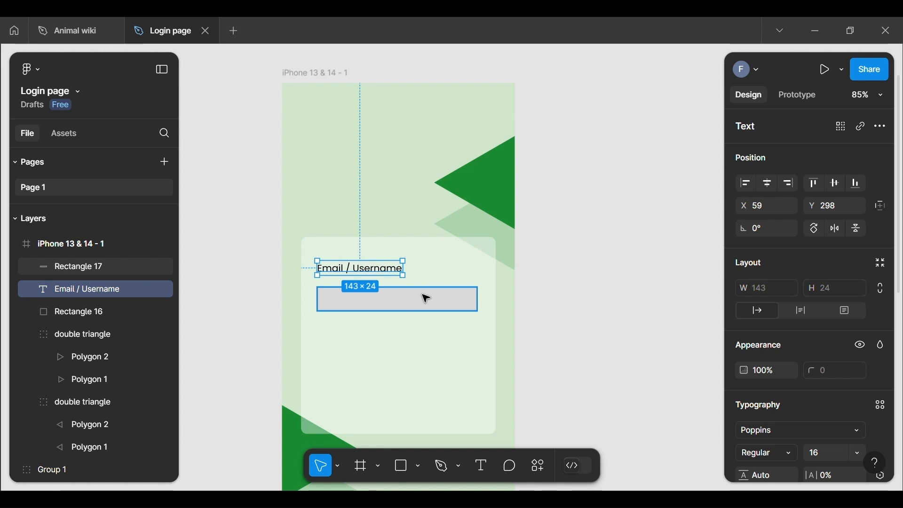
# Try slightly smaller heights for the grey rectangle under the label, then set its height back to 40.
pyautogui.click(407, 311)
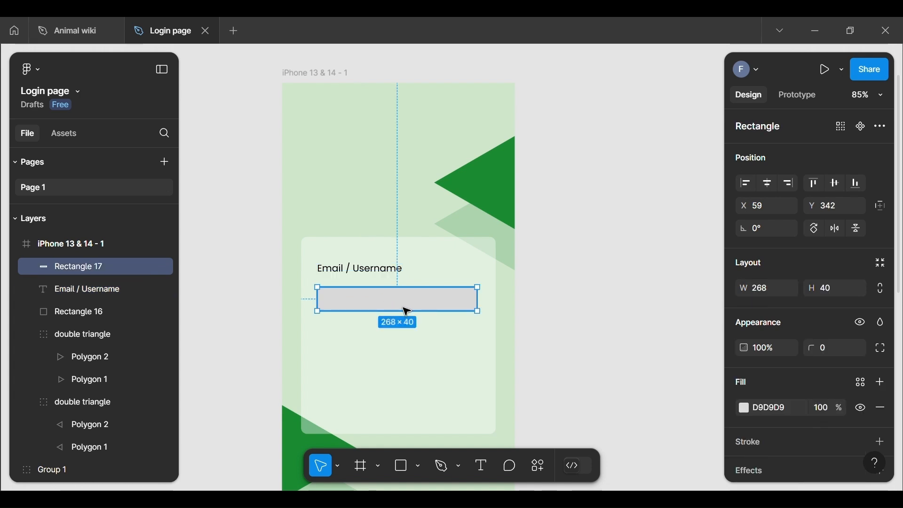
pyautogui.click(571, 290)
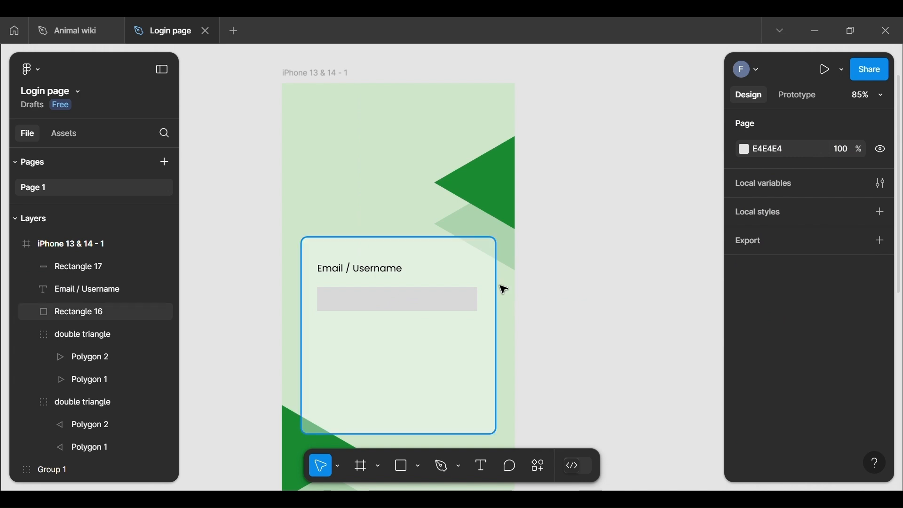
pyautogui.click(427, 297)
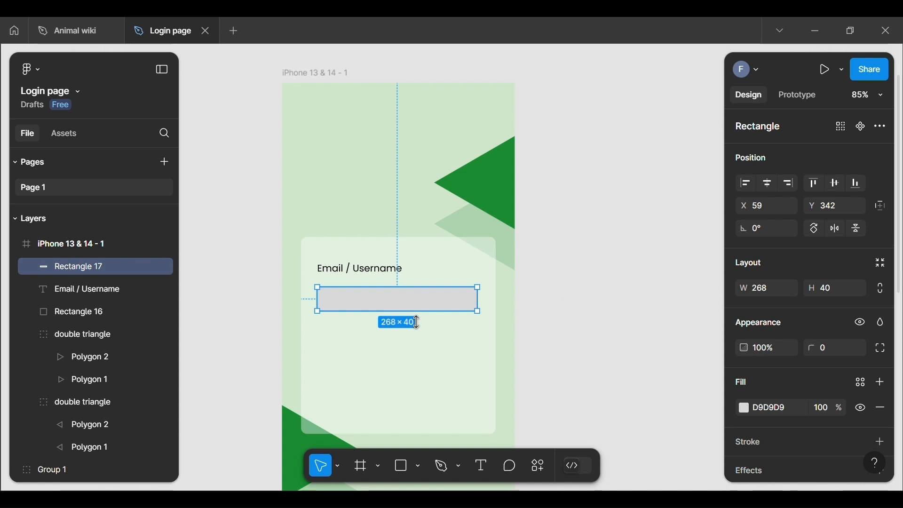
pyautogui.moveTo(416, 323); pyautogui.dragTo(416, 320)
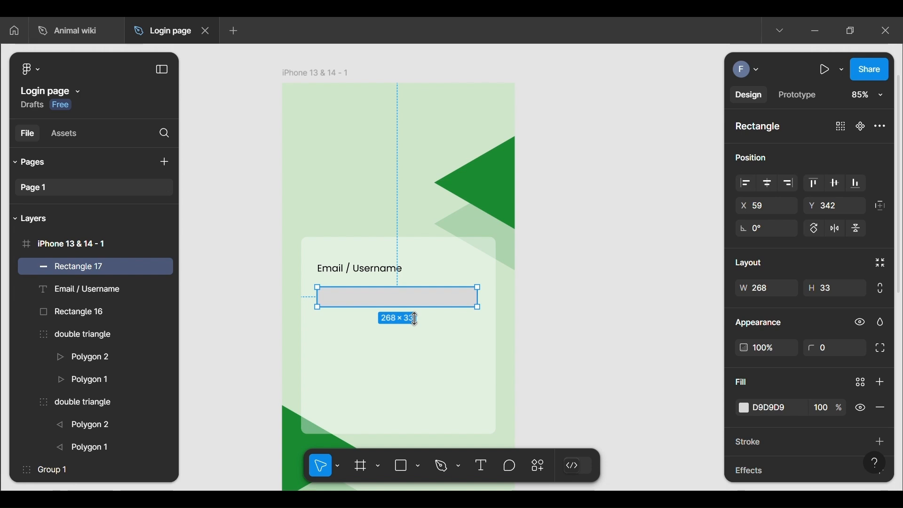
pyautogui.moveTo(416, 319); pyautogui.dragTo(416, 322)
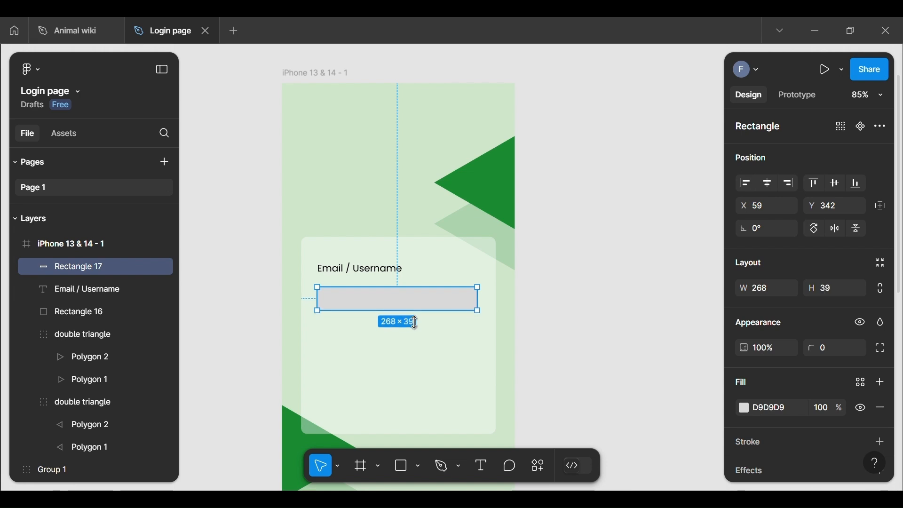
pyautogui.click(827, 292)
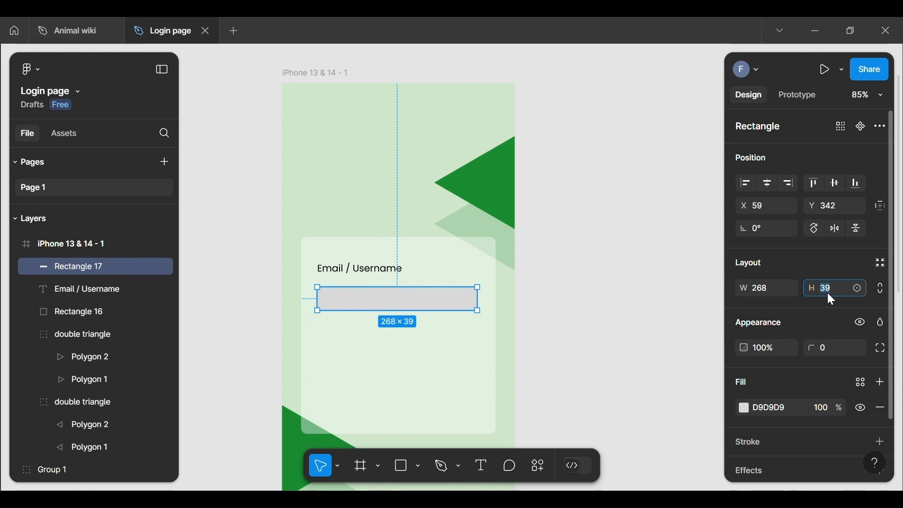
pyautogui.write('40')
pyautogui.press('Return')
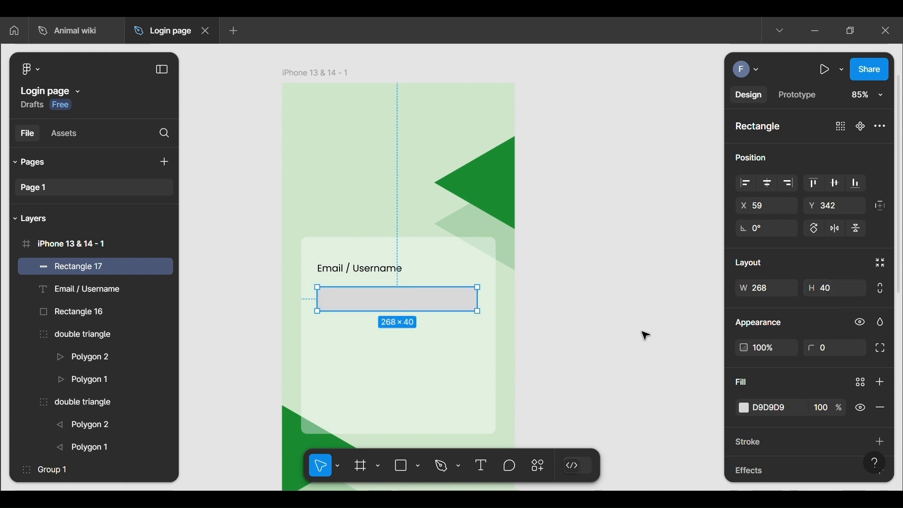
pyautogui.click(646, 331)
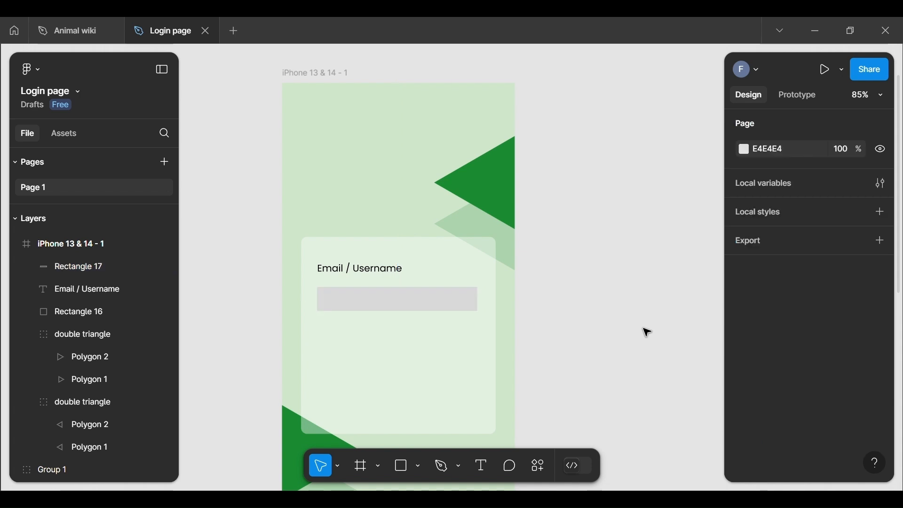
# Round the corners of the grey rectangle under "Email / Username" with a corner radius of 10.
pyautogui.click(449, 307)
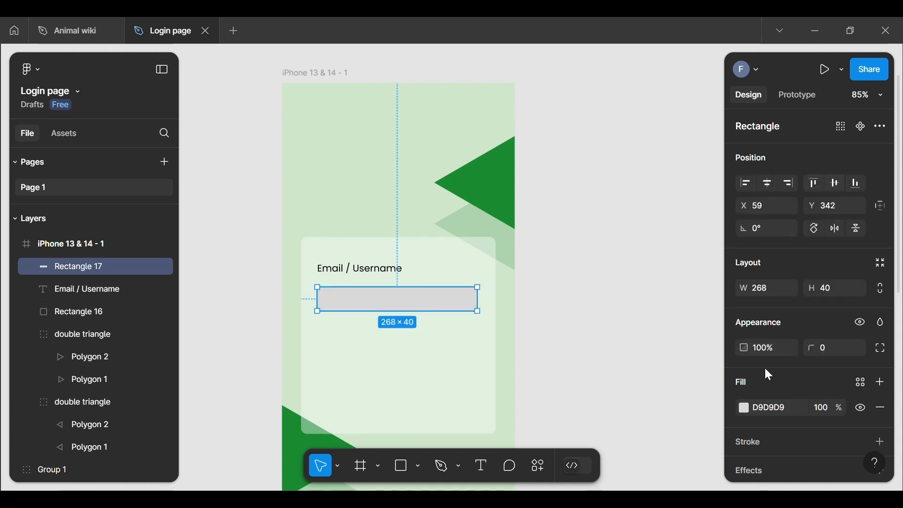
pyautogui.click(823, 348)
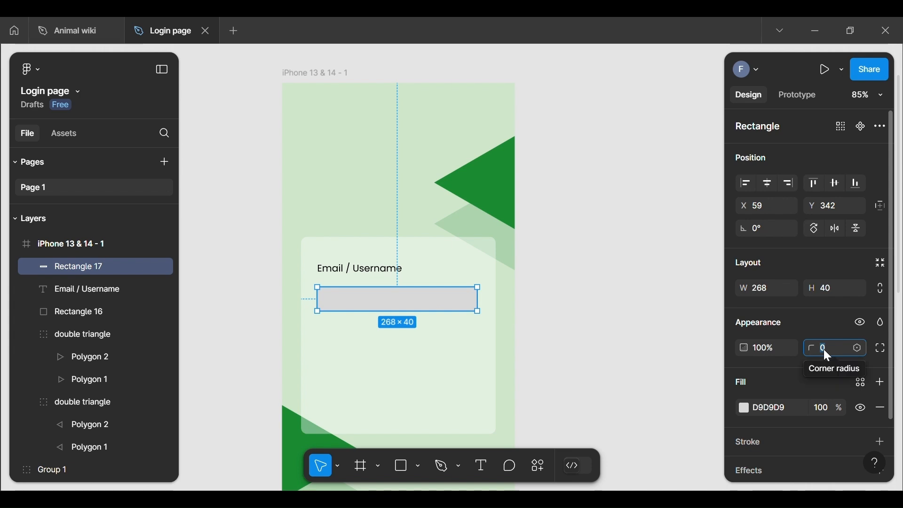
pyautogui.write('1')
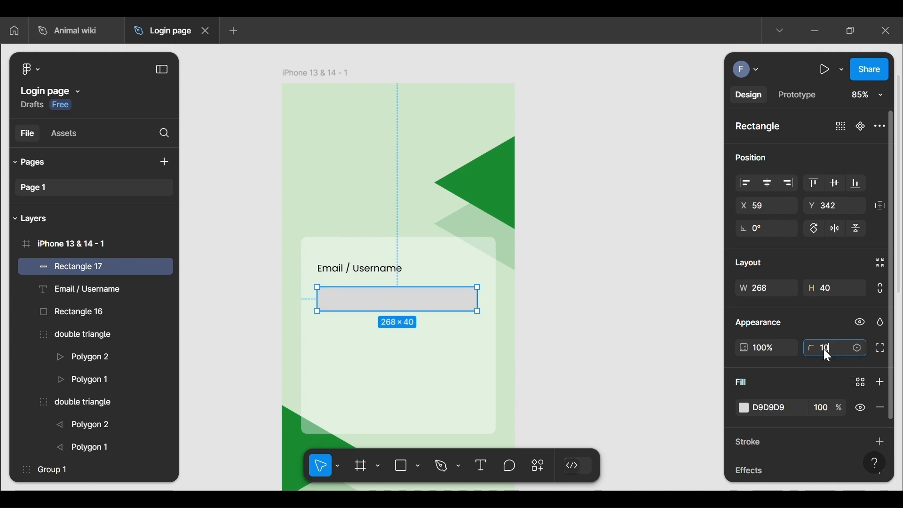
pyautogui.press('Return')
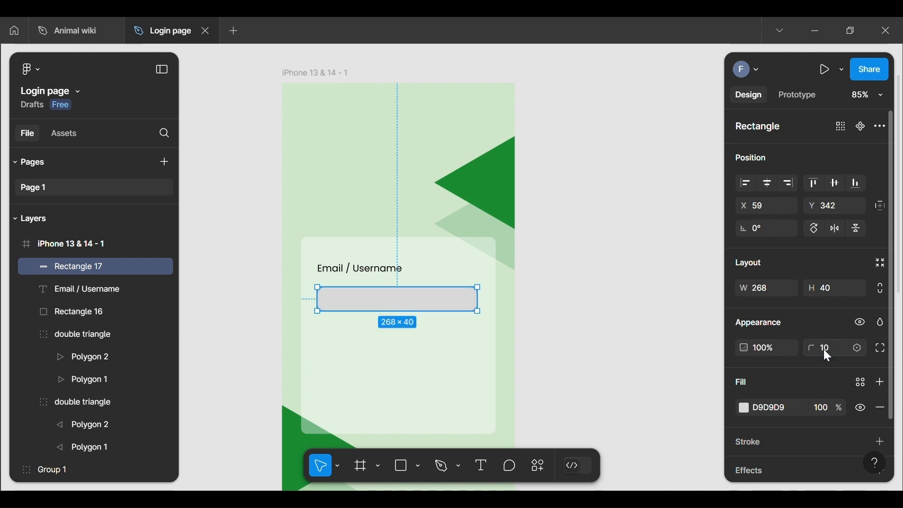
# Change the fill of the grey rounded rectangle under "Email / Username" to white.
pyautogui.click(660, 328)
pyautogui.click(451, 301)
pyautogui.click(744, 408)
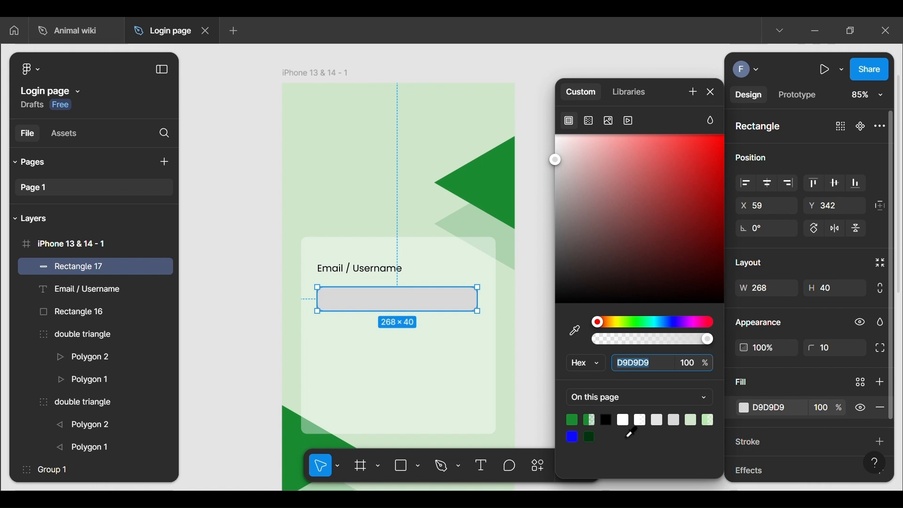
pyautogui.click(624, 420)
pyautogui.click(268, 337)
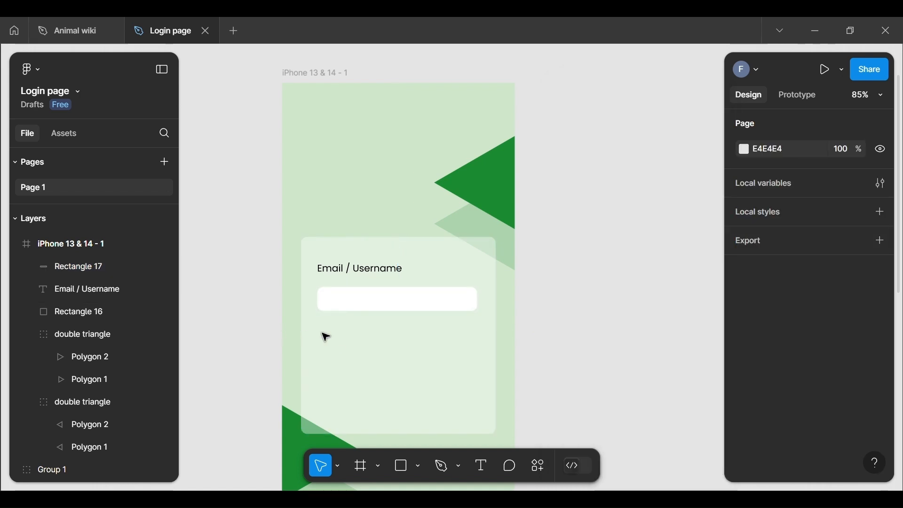
# Duplicate the "Email / Username" label together with its white field lower in the card, with the copied label at X 61, Y 437.
pyautogui.scroll(-3, 512, 317)
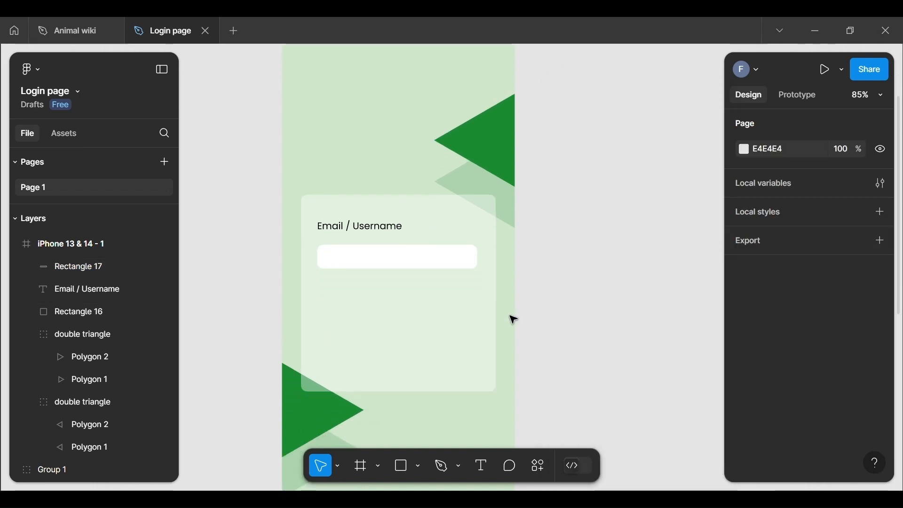
pyautogui.scroll(-2, 494, 306)
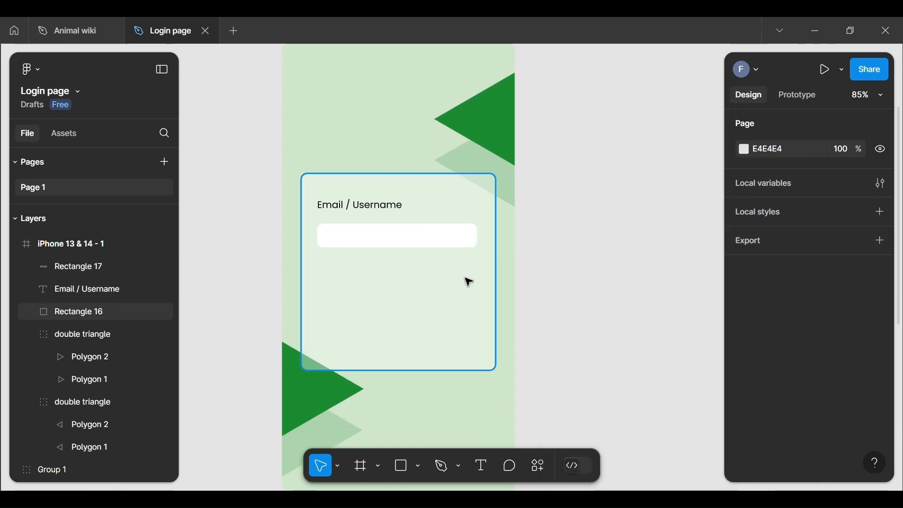
pyautogui.click(380, 215)
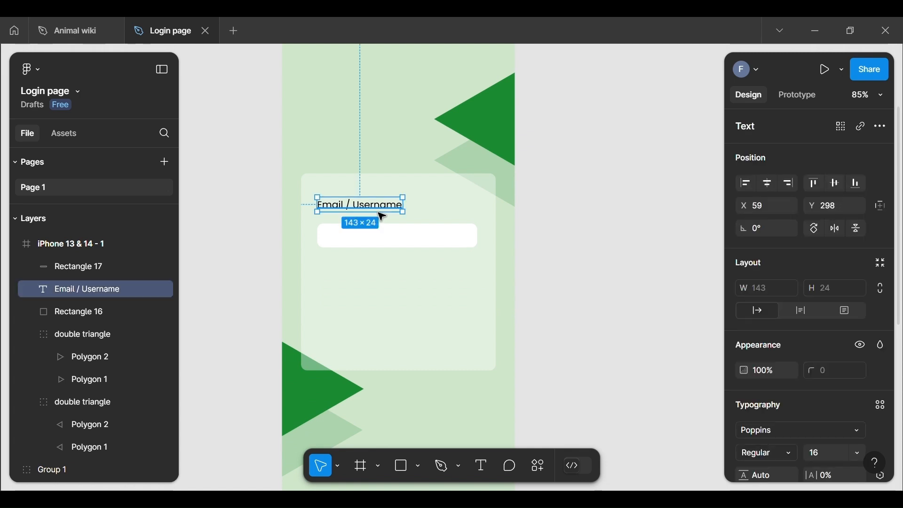
pyautogui.keyDown('shift'); pyautogui.click(385, 237); pyautogui.keyUp('shift')
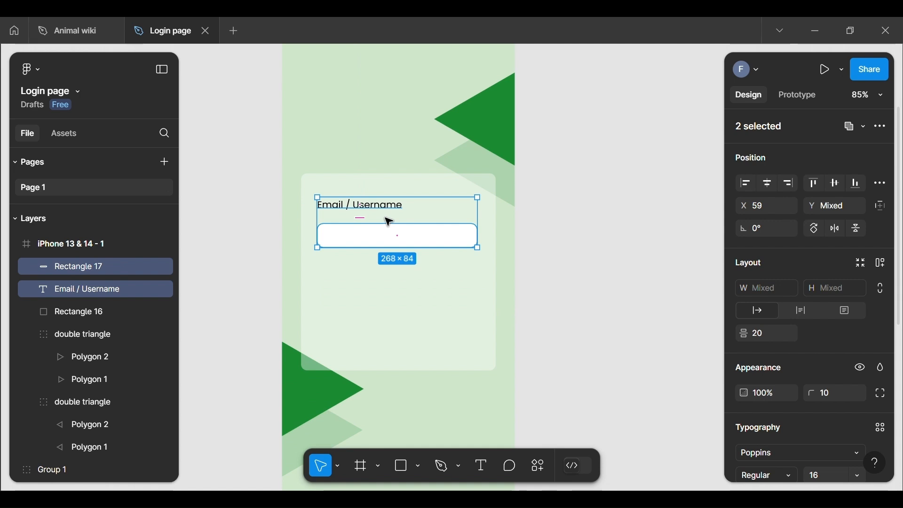
pyautogui.press('alt')
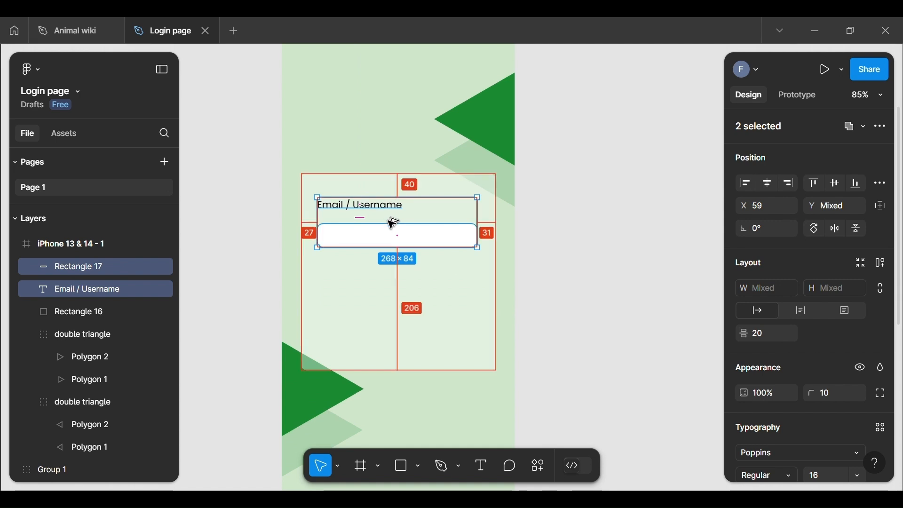
pyautogui.moveTo(393, 223); pyautogui.dragTo(395, 305)
# Change the text of the lower duplicated label to "Password".
pyautogui.click(389, 301)
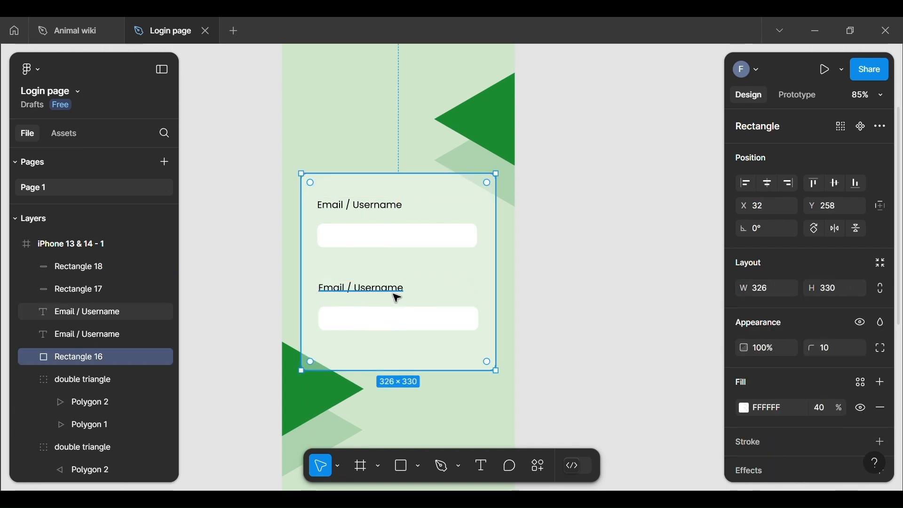
pyautogui.click(397, 295)
pyautogui.doubleClick(397, 297)
pyautogui.click(399, 298)
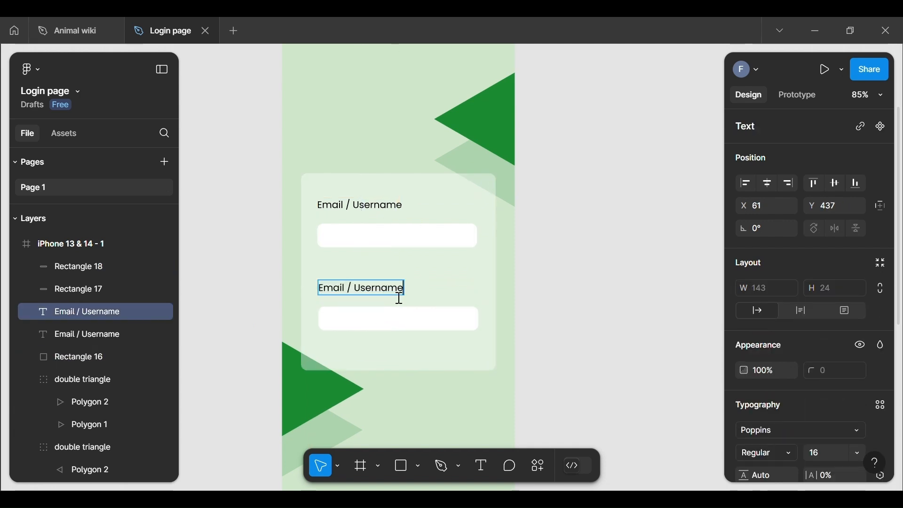
pyautogui.press('BackSpace')
pyautogui.press('BackSpace')
pyautogui.press('BackSpace')
pyautogui.press('BackSpace')
pyautogui.press('BackSpace')
pyautogui.press('BackSpace')
pyautogui.press('BackSpace')
pyautogui.press('BackSpace')
pyautogui.press('BackSpace')
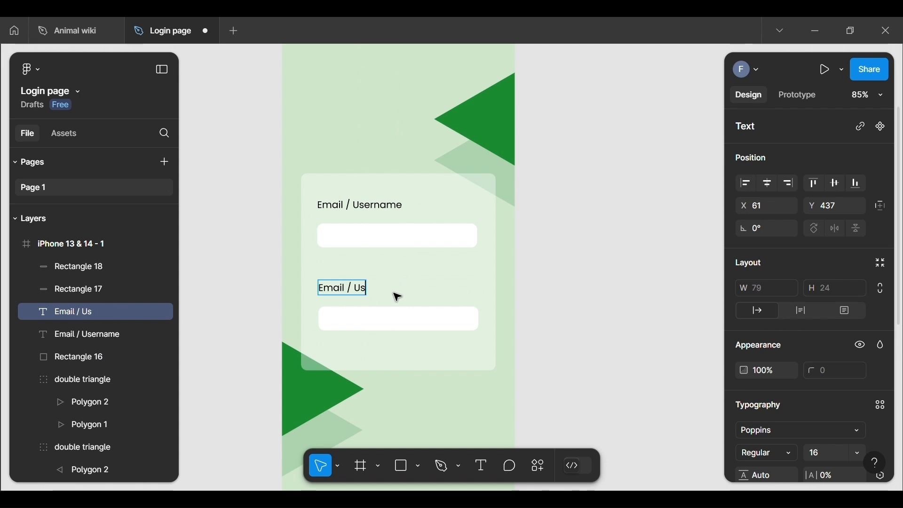
pyautogui.press('BackSpace')
pyautogui.press('BackSpace')
pyautogui.press('BackSpace')
pyautogui.press('BackSpace')
pyautogui.press('BackSpace')
pyautogui.press('BackSpace')
pyautogui.press('BackSpace')
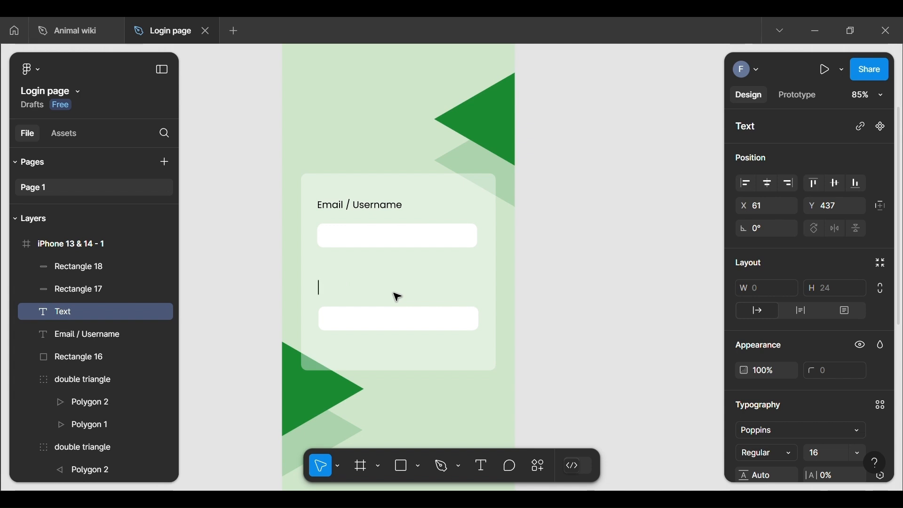
pyautogui.write('Pass')
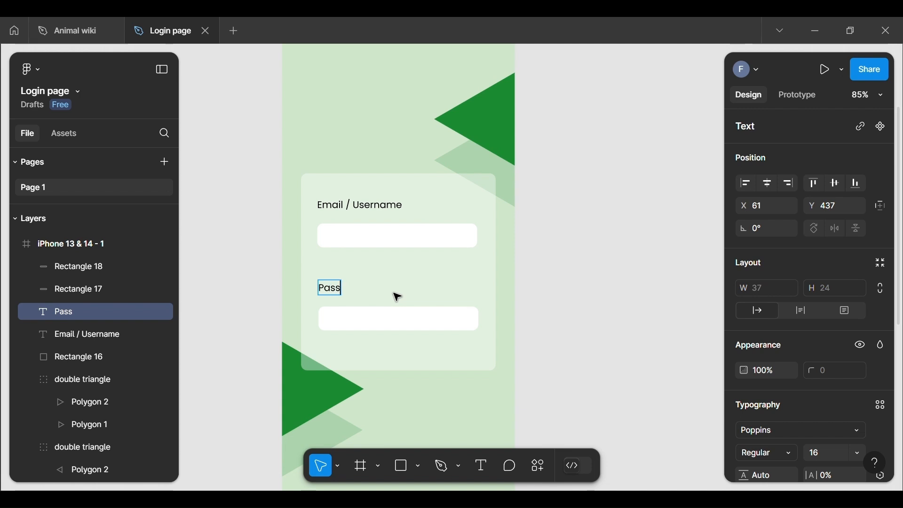
pyautogui.write('word')
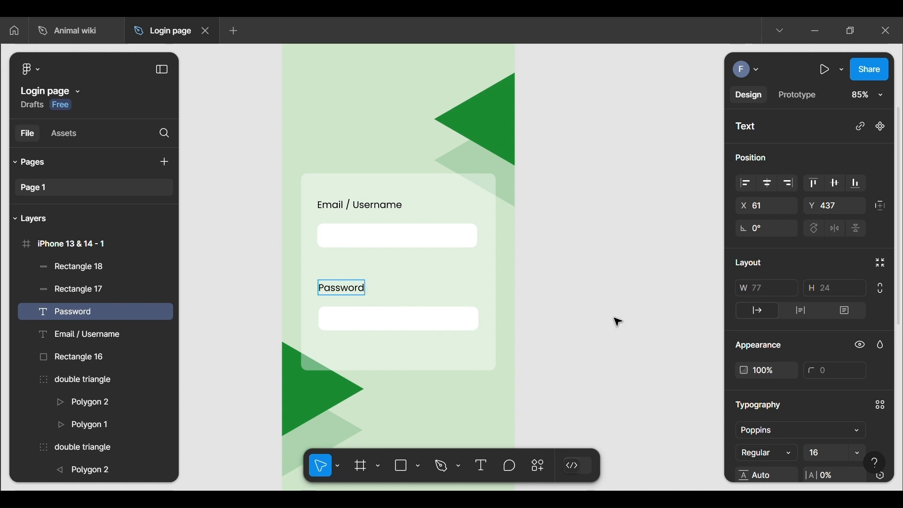
pyautogui.press('Escape')
pyautogui.click(533, 297)
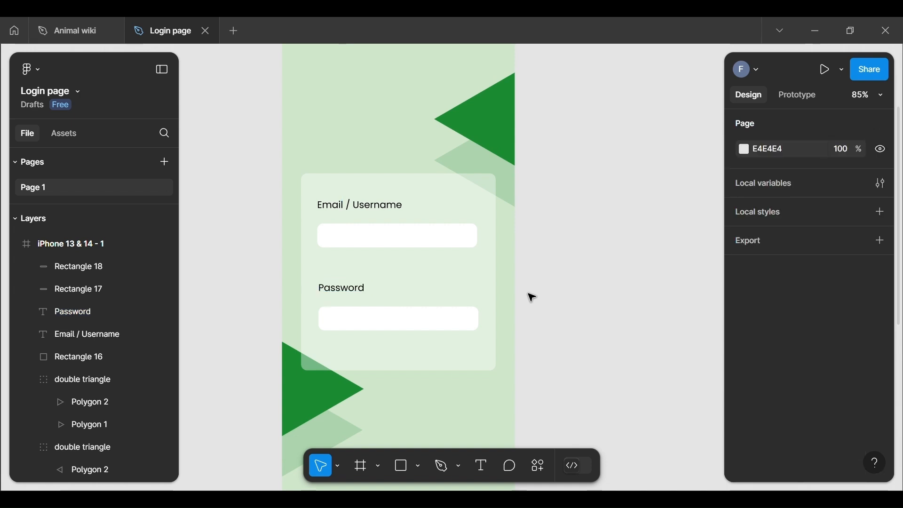
# Nudge the "Password" label slightly to the right, to X 63.
pyautogui.click(356, 290)
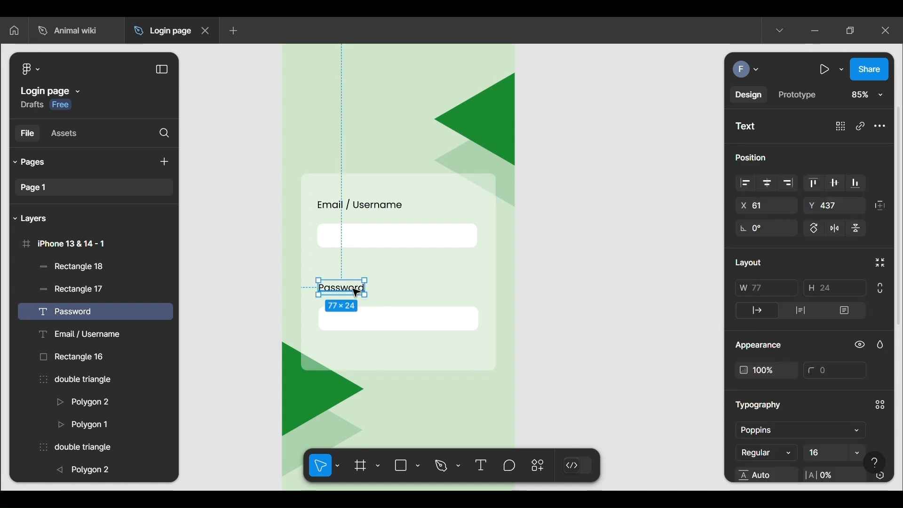
pyautogui.press('Right')
pyautogui.press('Right')
pyautogui.press('Right')
pyautogui.press('Right')
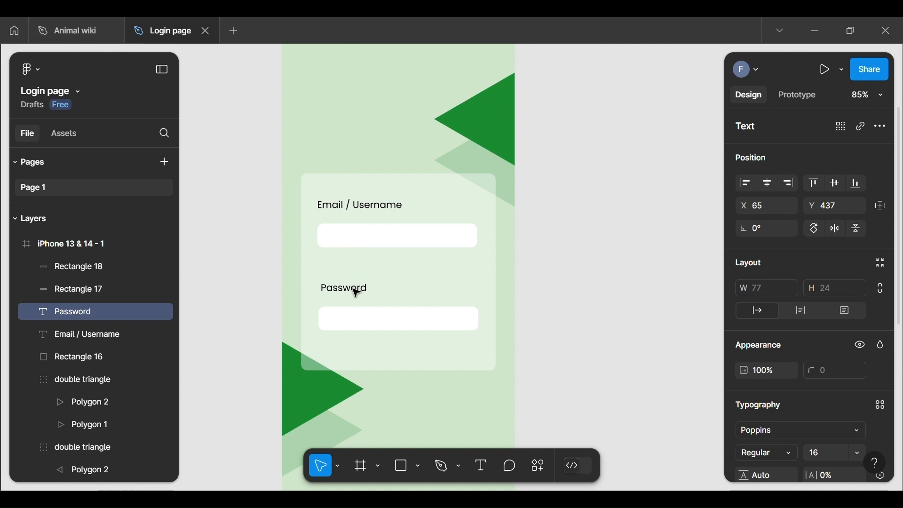
pyautogui.press('Left')
pyautogui.press('Left')
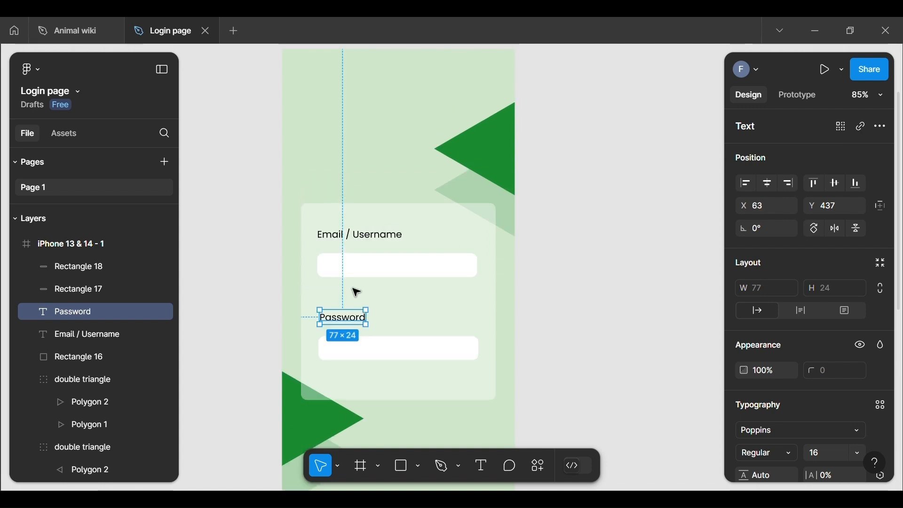
# Move the "Password" label and its field up together to Y 412, aligning the field's left edge with the one above.
pyautogui.scroll(5, 356, 293)
pyautogui.scroll(-2, 356, 293)
pyautogui.scroll(-2, 356, 293)
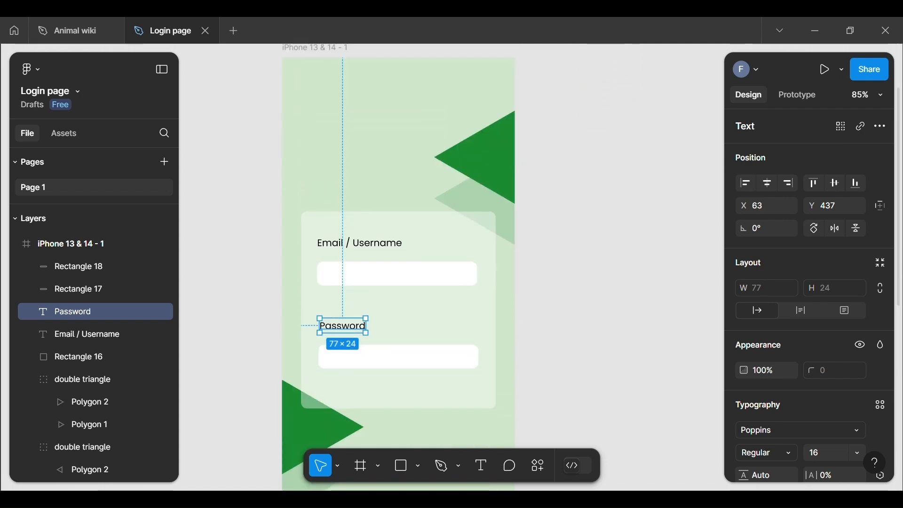
pyautogui.scroll(5, 356, 293)
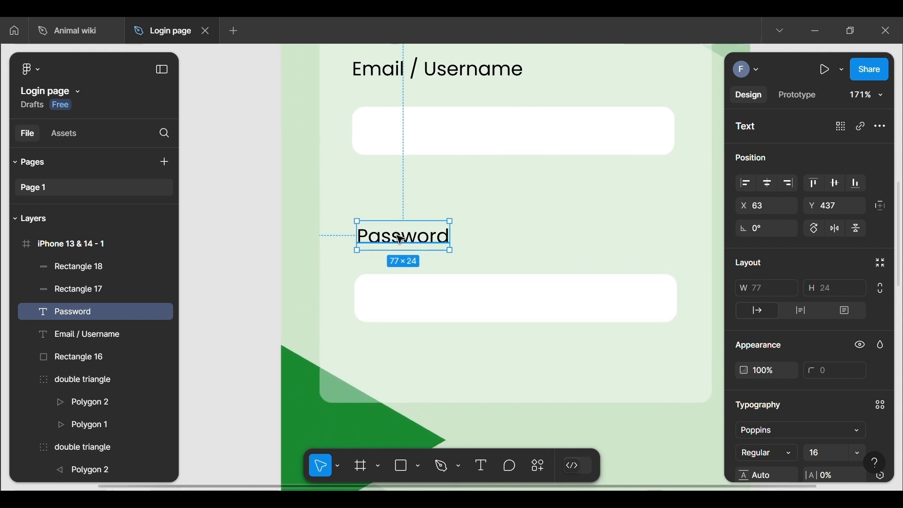
pyautogui.keyDown('shift'); pyautogui.click(423, 298); pyautogui.keyUp('shift')
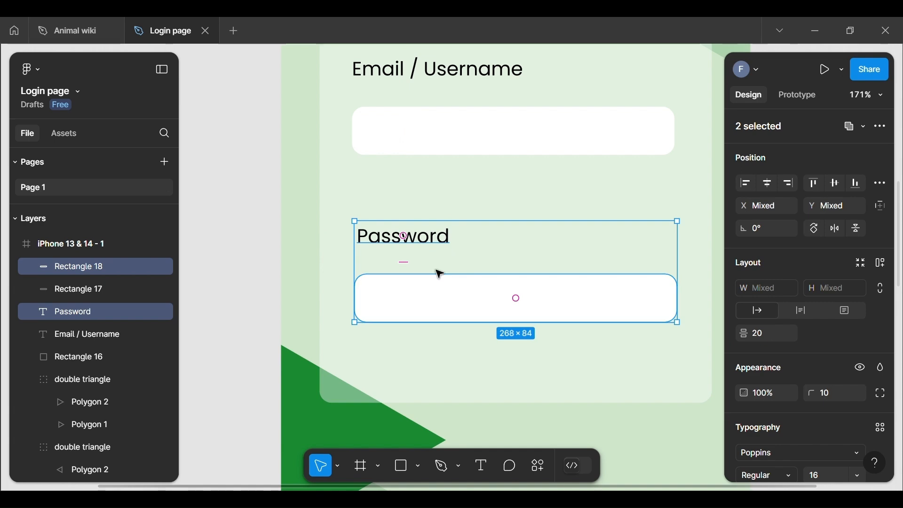
pyautogui.moveTo(437, 270); pyautogui.dragTo(433, 240)
pyautogui.doubleClick(433, 239)
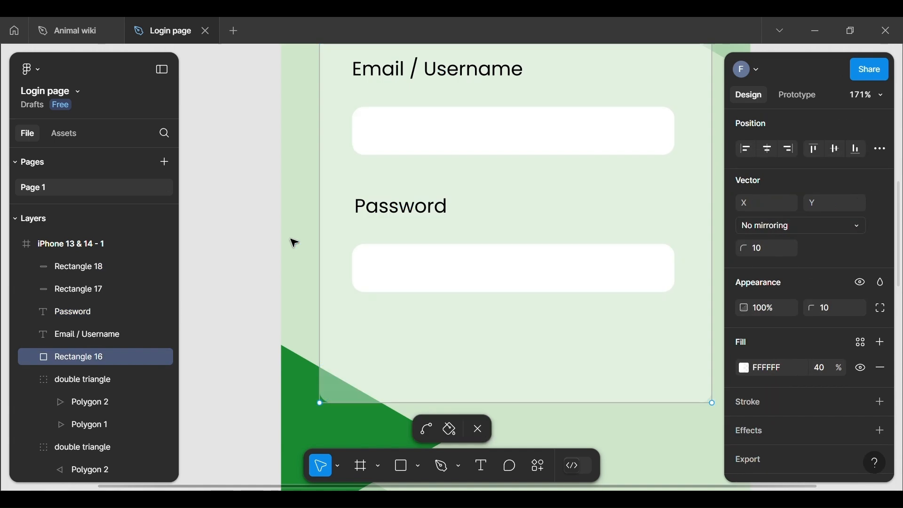
pyautogui.click(261, 246)
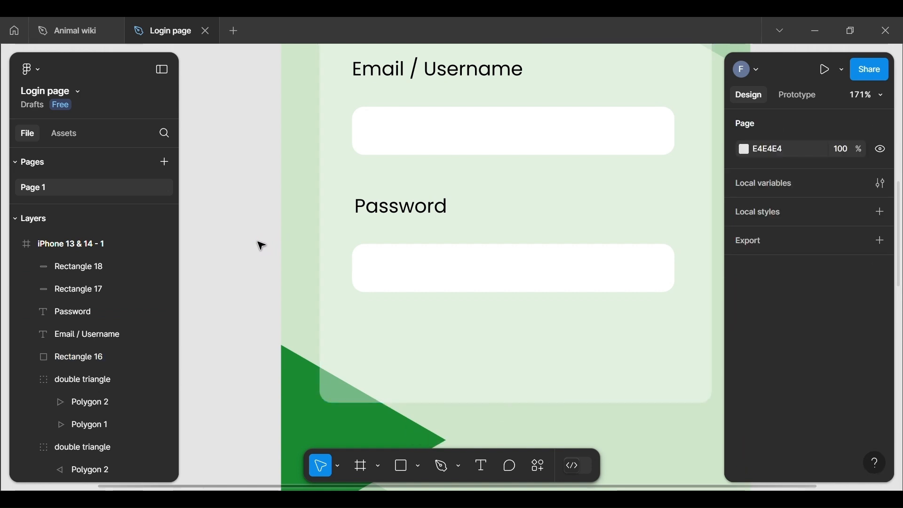
# Add auto layout to the "Email / Username" label and its field, with a vertical gap of 16.
pyautogui.scroll(-5, 261, 246)
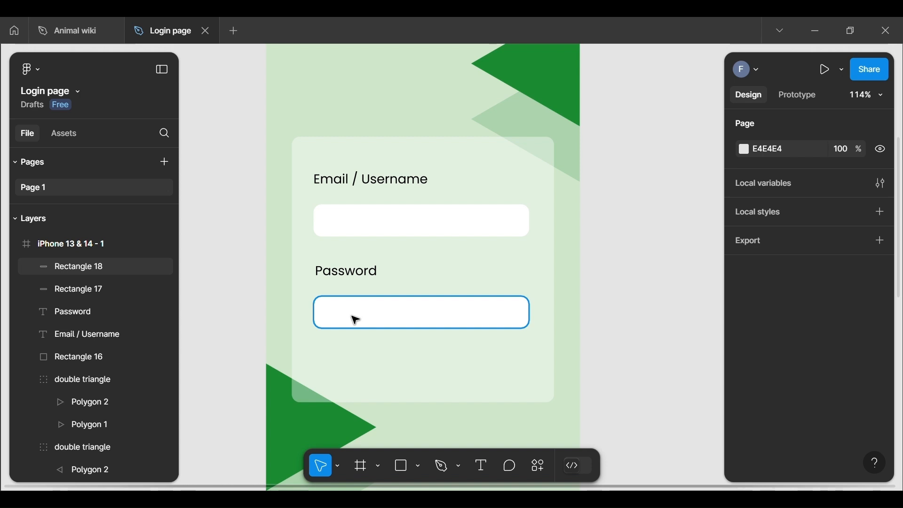
pyautogui.click(385, 185)
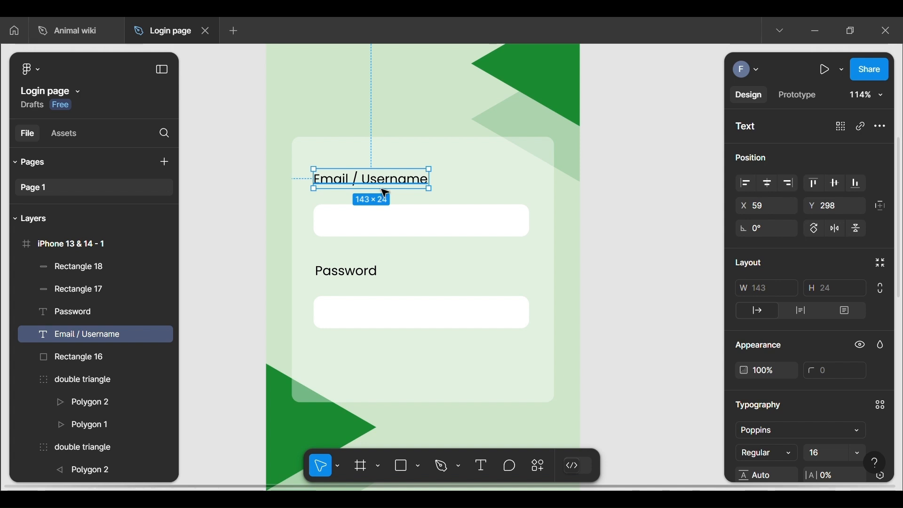
pyautogui.keyDown('shift'); pyautogui.click(385, 227); pyautogui.keyUp('shift')
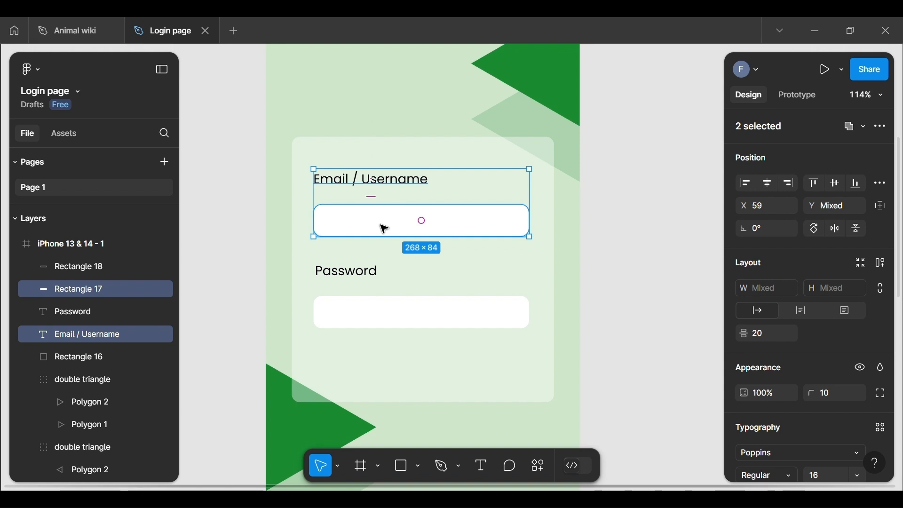
pyautogui.rightClick(377, 222)
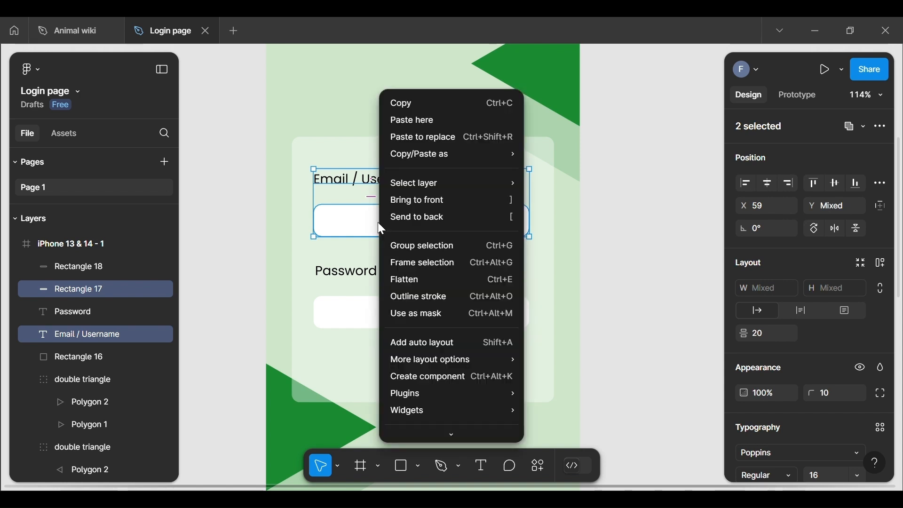
pyautogui.click(423, 346)
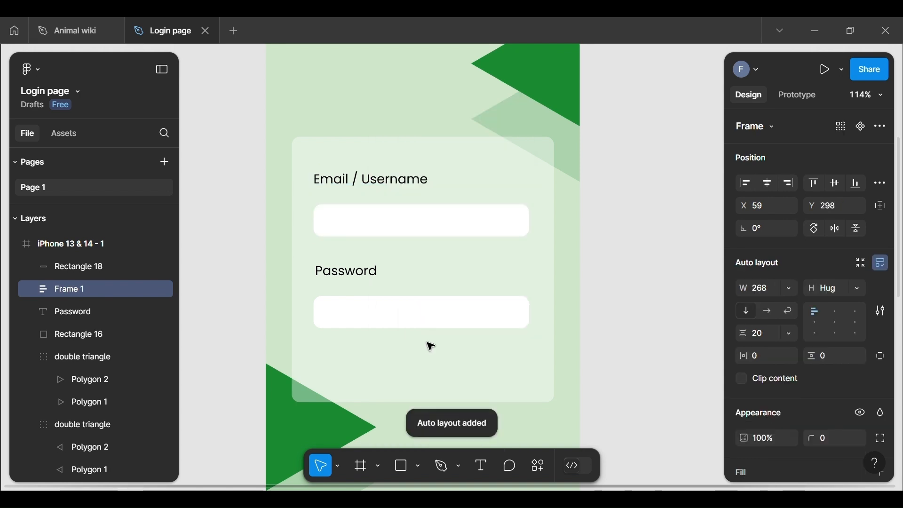
pyautogui.click(768, 337)
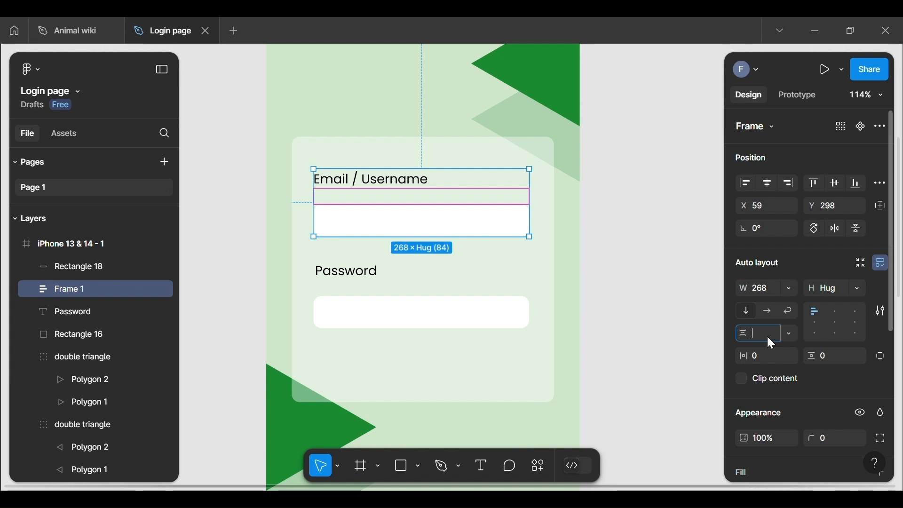
pyautogui.press('Return')
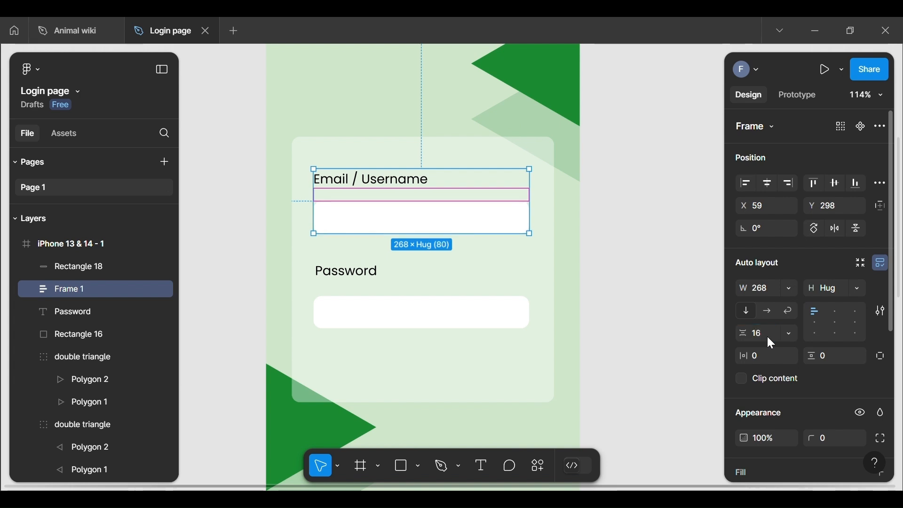
pyautogui.click(619, 318)
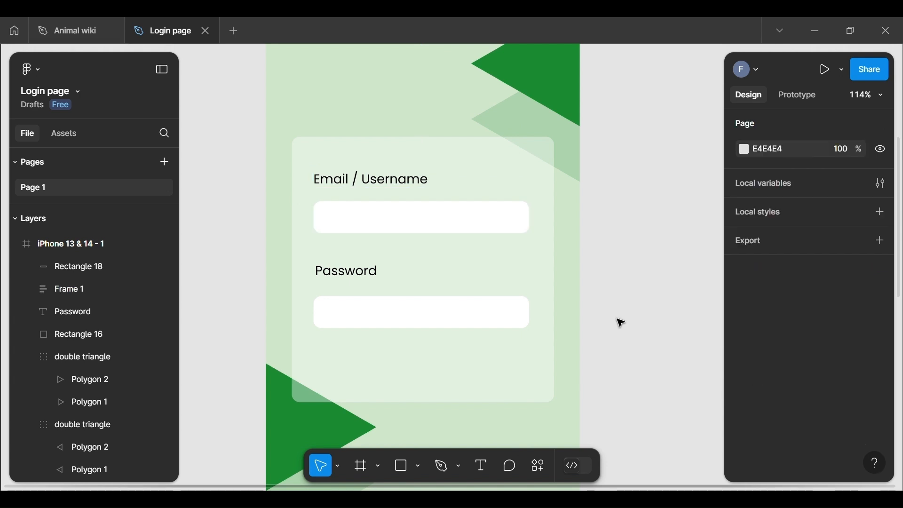
# Add auto layout to the "Password" label and its field, with a vertical gap of 16.
pyautogui.click(360, 281)
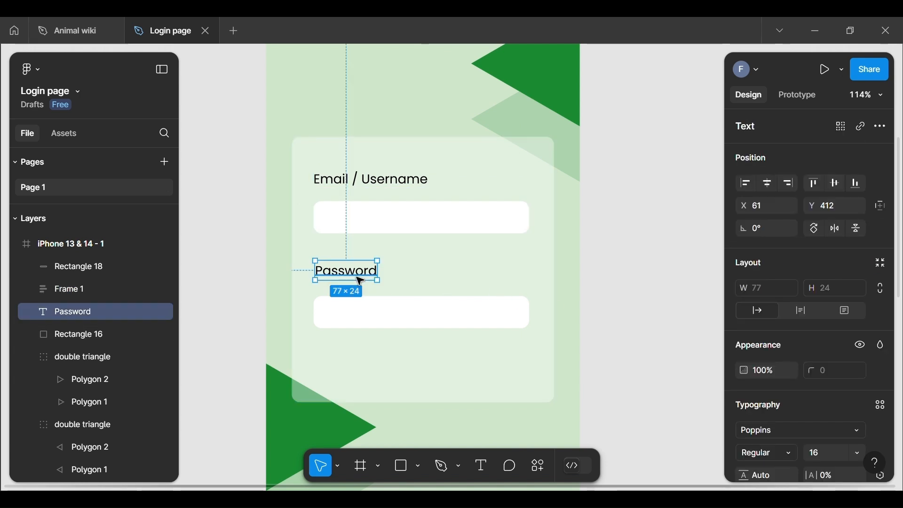
pyautogui.keyDown('shift'); pyautogui.click(369, 308); pyautogui.keyUp('shift')
pyautogui.rightClick(369, 309)
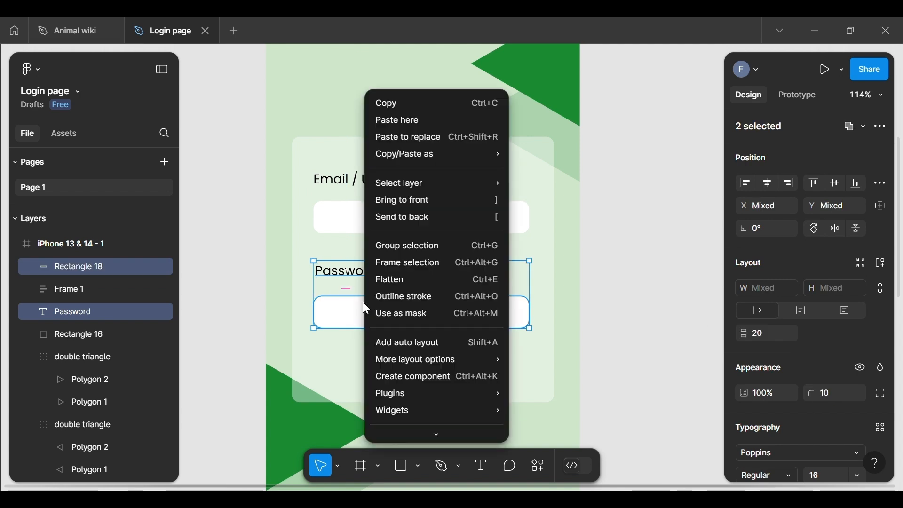
pyautogui.click(398, 343)
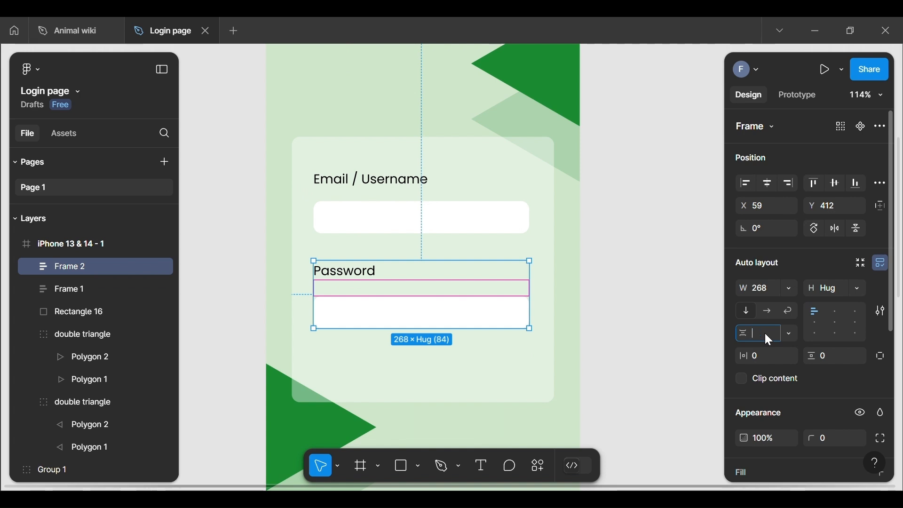
pyautogui.press('Return')
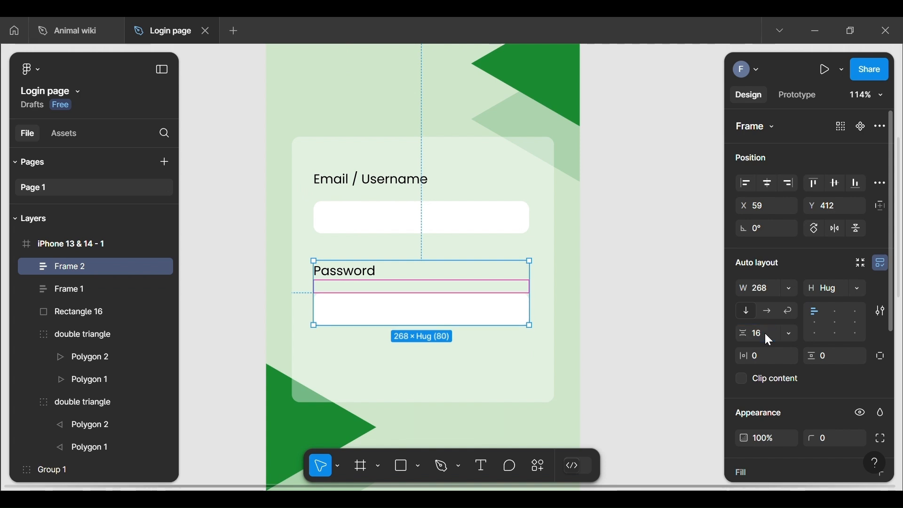
pyautogui.click(644, 314)
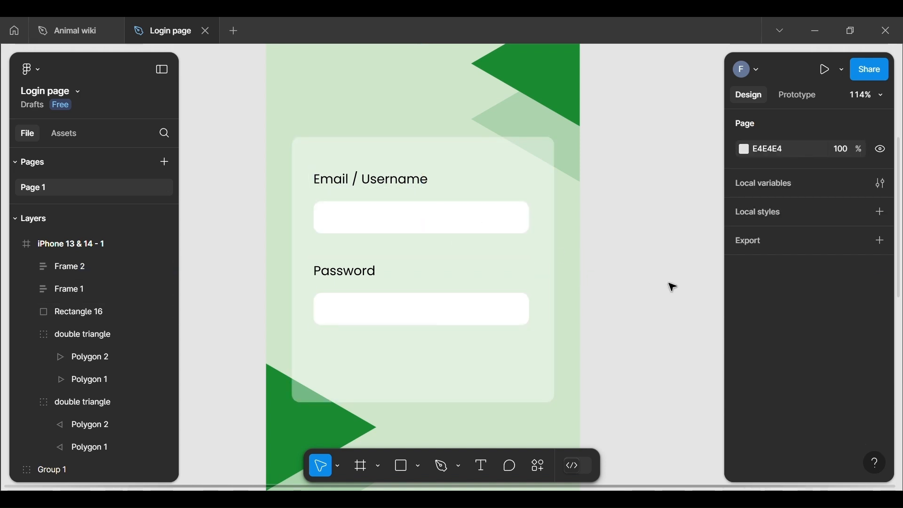
pyautogui.click(396, 205)
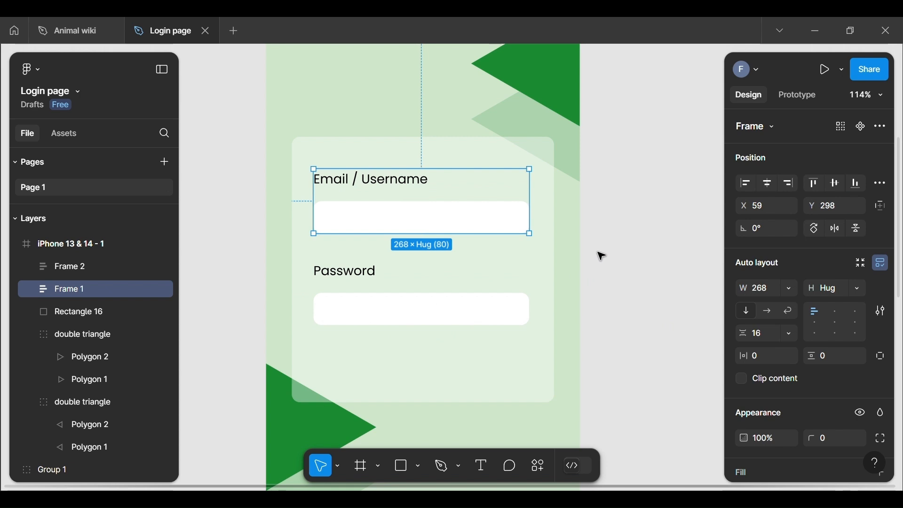
pyautogui.click(655, 252)
pyautogui.scroll(-4, 655, 252)
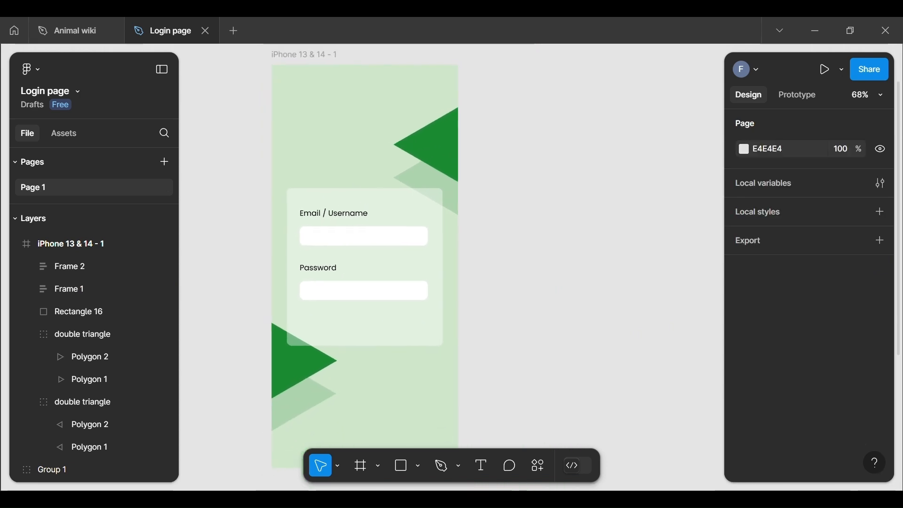
pyautogui.scroll(3, 305, 283)
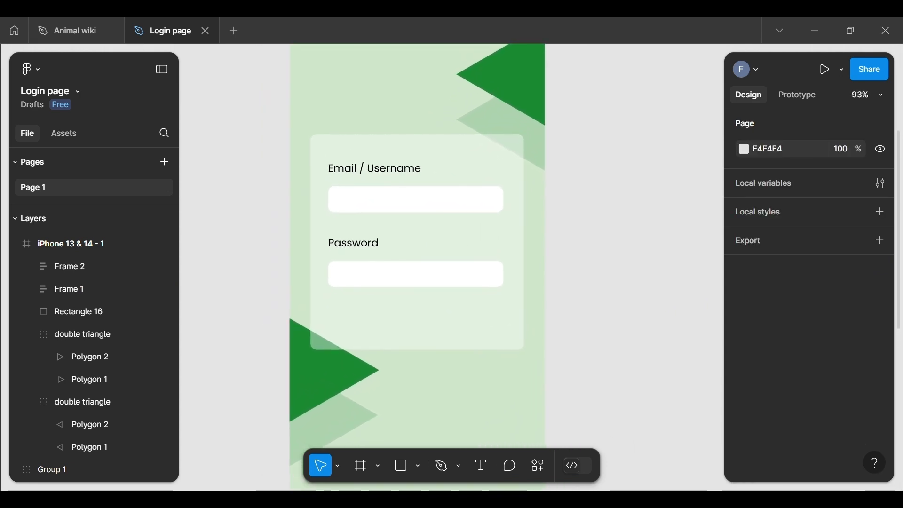
pyautogui.scroll(1, 275, 141)
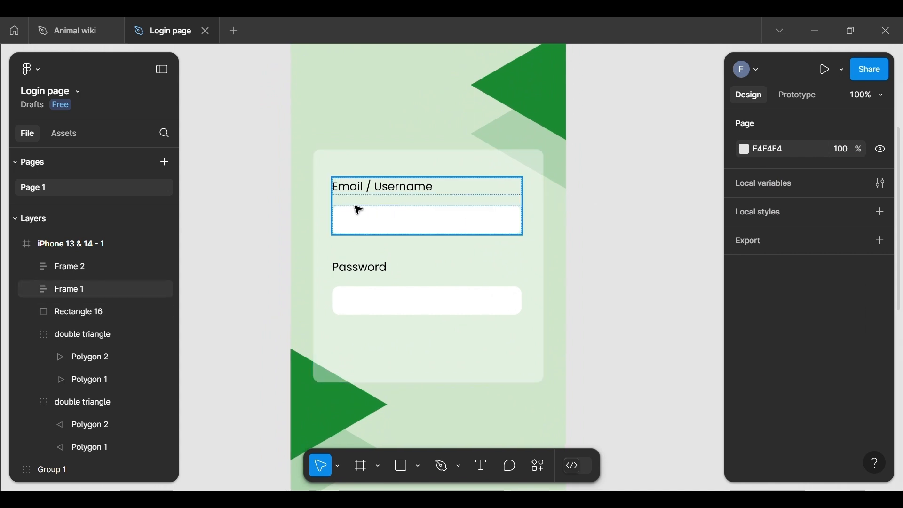
# Set both the layer opacity and the black fill opacity of the "Email / Username" label to 80%.
pyautogui.click(392, 197)
pyautogui.doubleClick(392, 196)
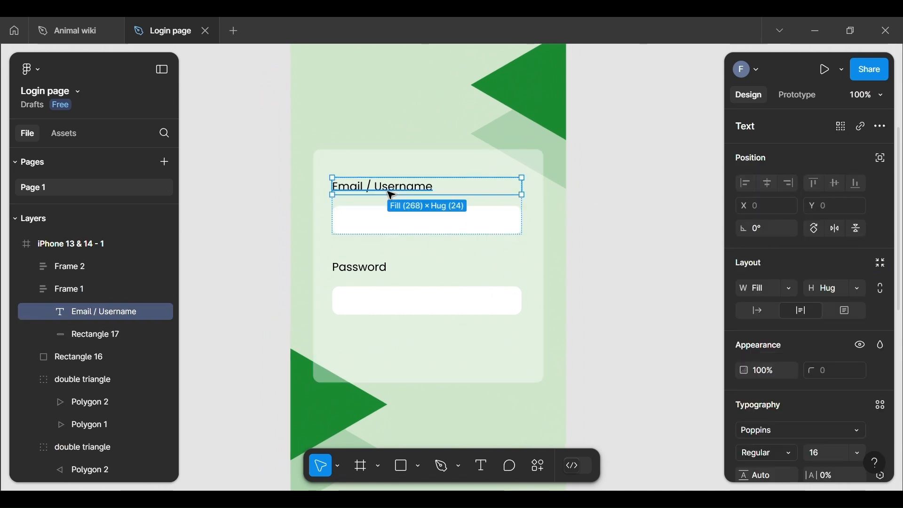
pyautogui.doubleClick(392, 195)
pyautogui.press('Escape')
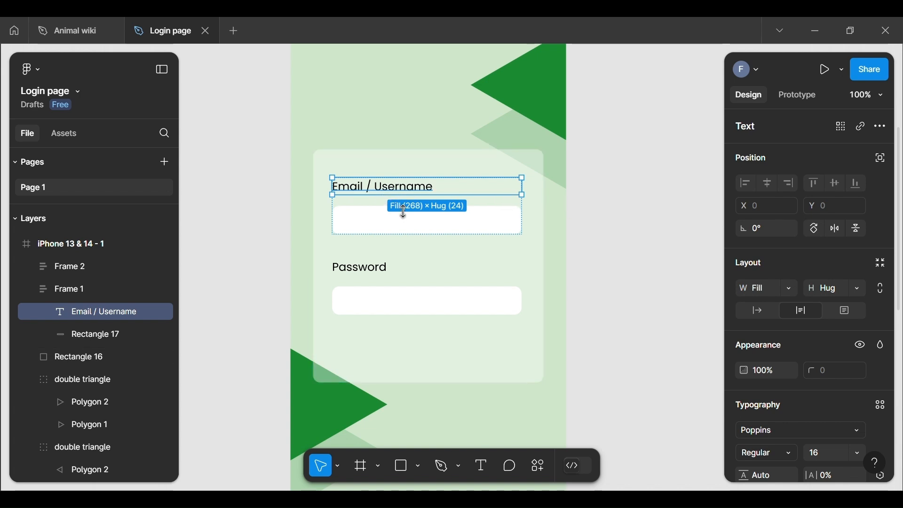
pyautogui.click(777, 370)
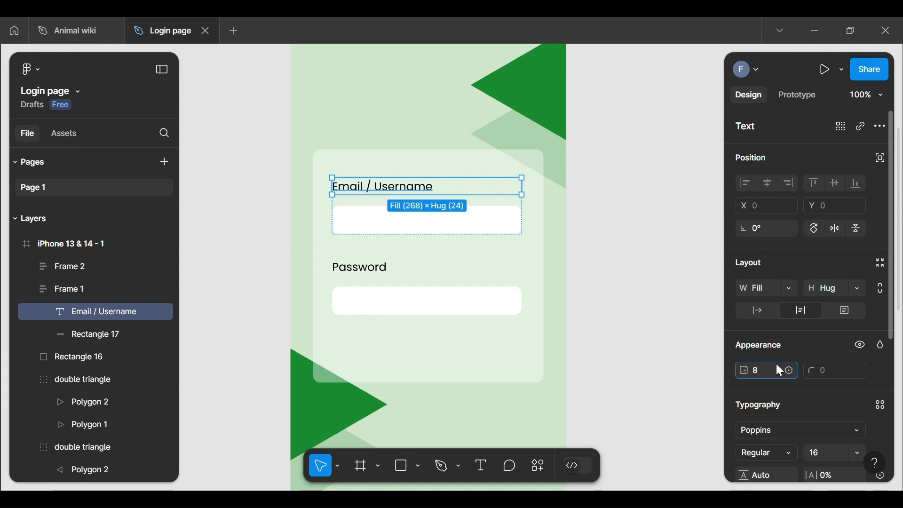
pyautogui.press('Return')
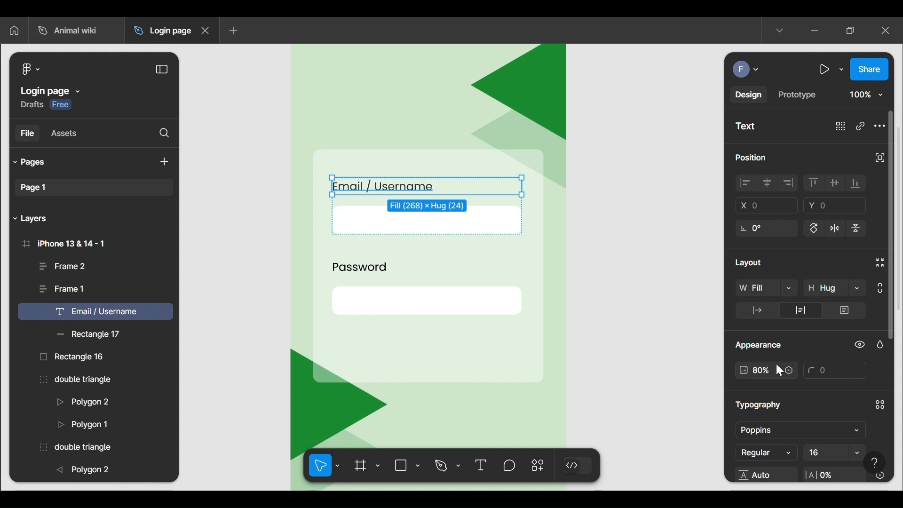
pyautogui.scroll(-5, 780, 371)
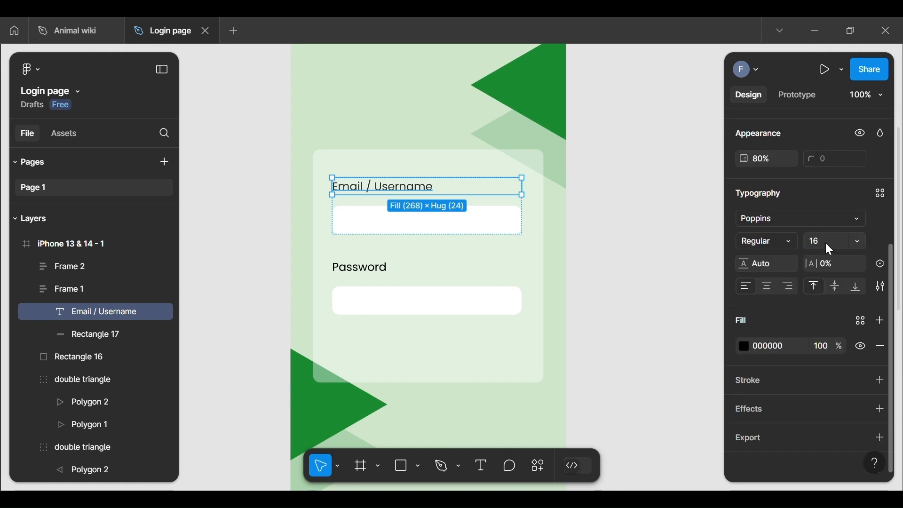
pyautogui.click(830, 348)
pyautogui.press('Return')
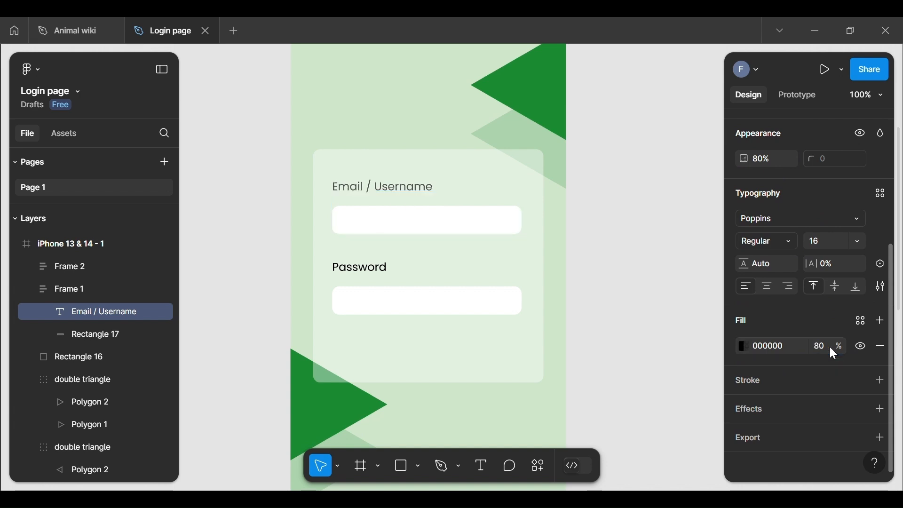
pyautogui.click(678, 307)
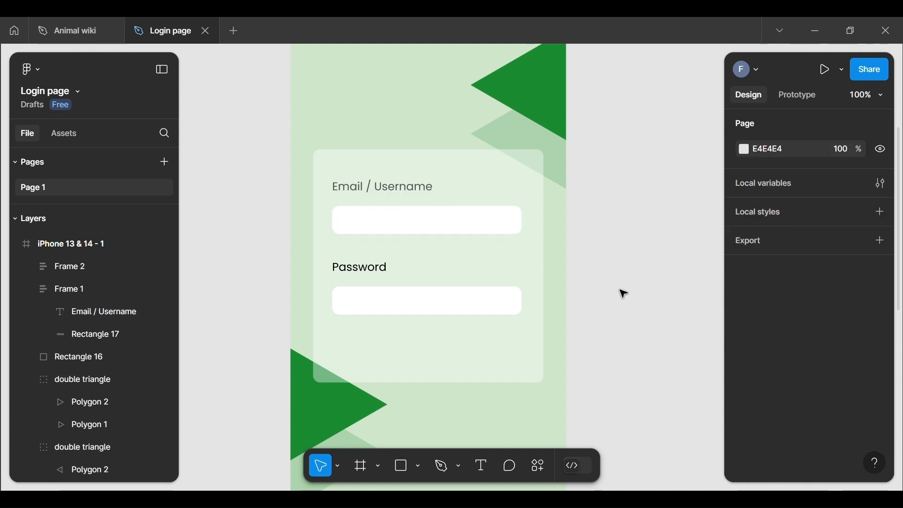
# Set both the layer opacity and the black fill opacity of the "Password" label to 80%.
pyautogui.click(371, 267)
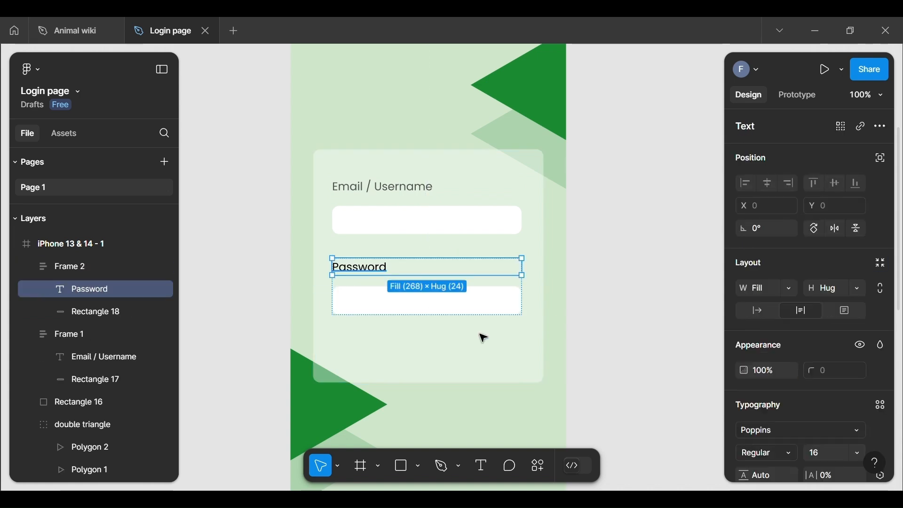
pyautogui.press('BackSpace')
pyautogui.press('BackSpace')
pyautogui.press('BackSpace')
pyautogui.press('BackSpace')
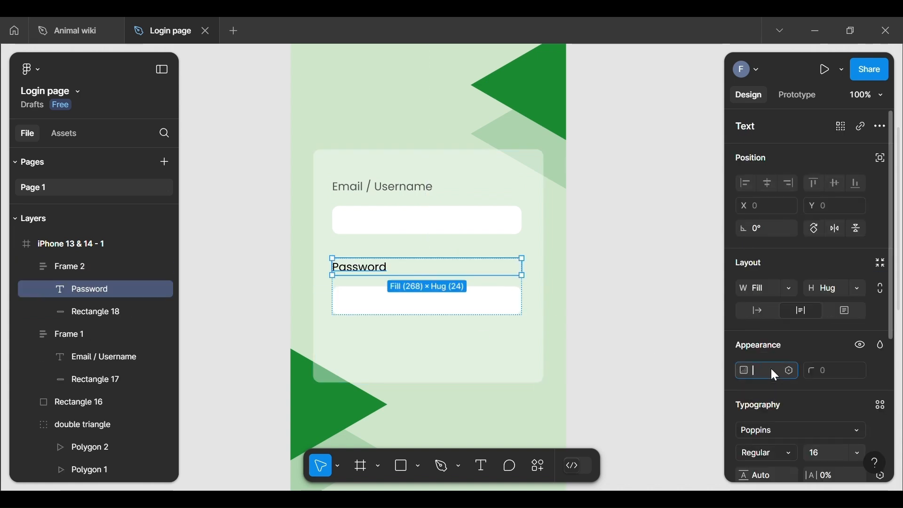
pyautogui.write('80')
pyautogui.press('Return')
pyautogui.scroll(-5, 795, 358)
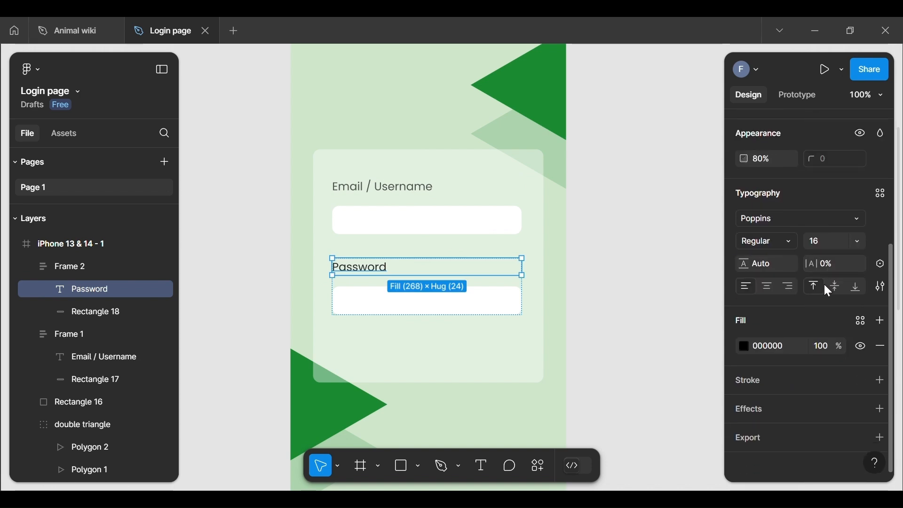
pyautogui.click(828, 346)
pyautogui.write('80')
pyautogui.press('Return')
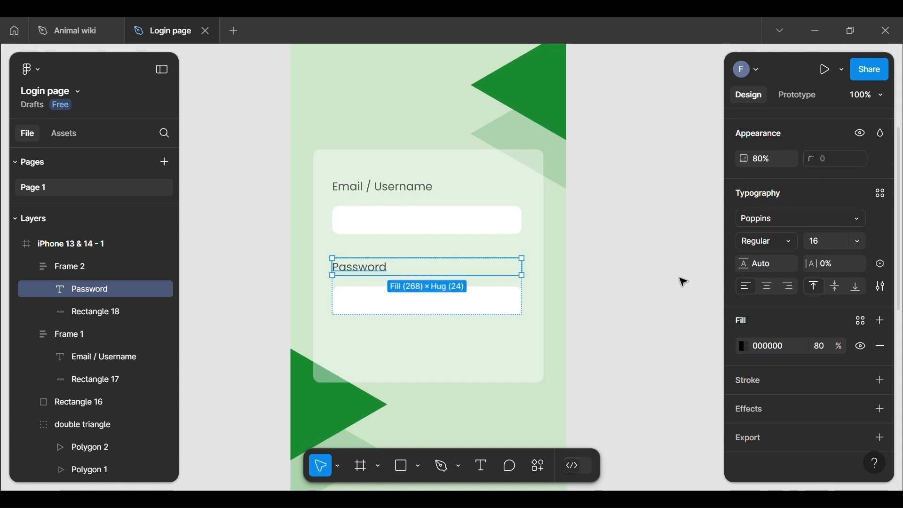
pyautogui.click(668, 263)
# Examine the two labels up close and review the opacity and typography settings of the "Email / Username" label.
pyautogui.scroll(1, 396, 214)
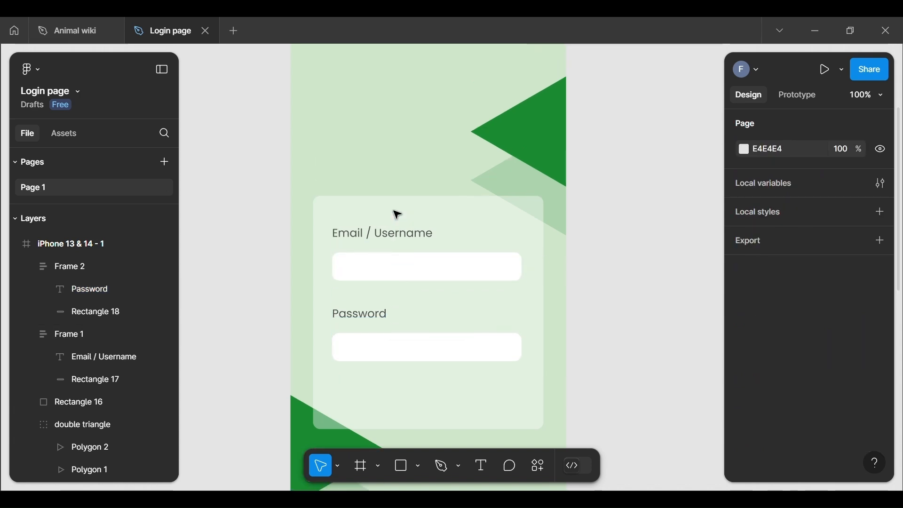
pyautogui.scroll(5, 387, 234)
pyautogui.scroll(-5, 254, 205)
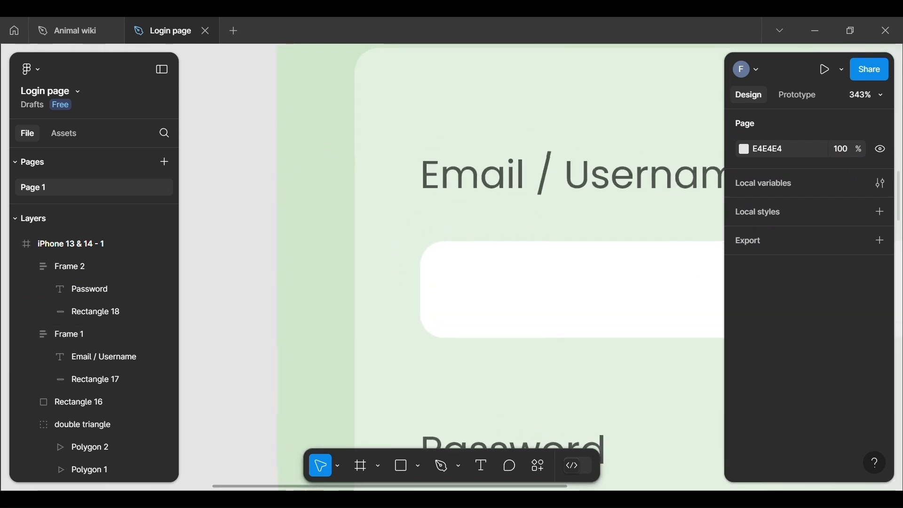
pyautogui.scroll(-1, 286, 191)
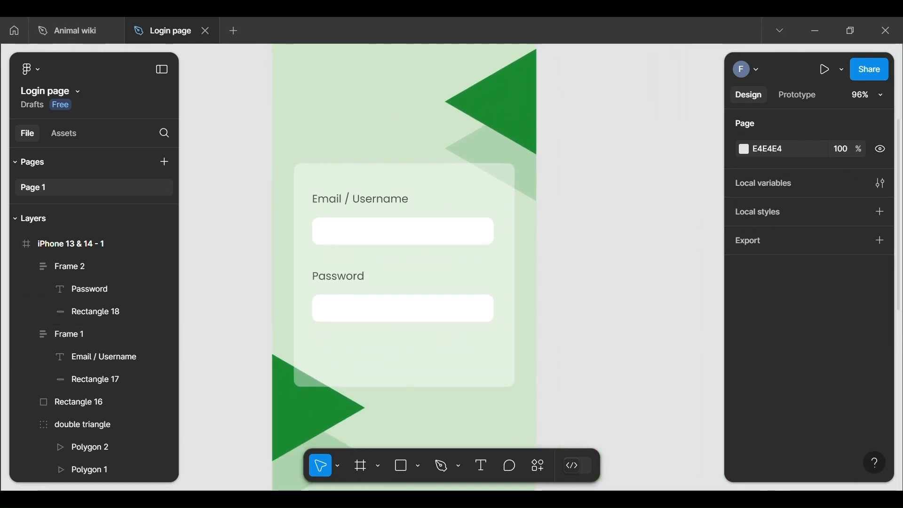
pyautogui.click(350, 208)
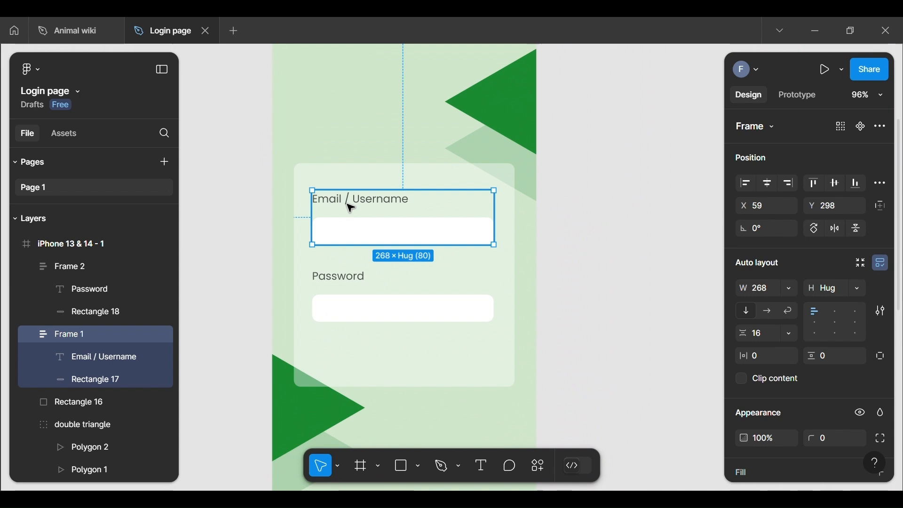
pyautogui.click(349, 204)
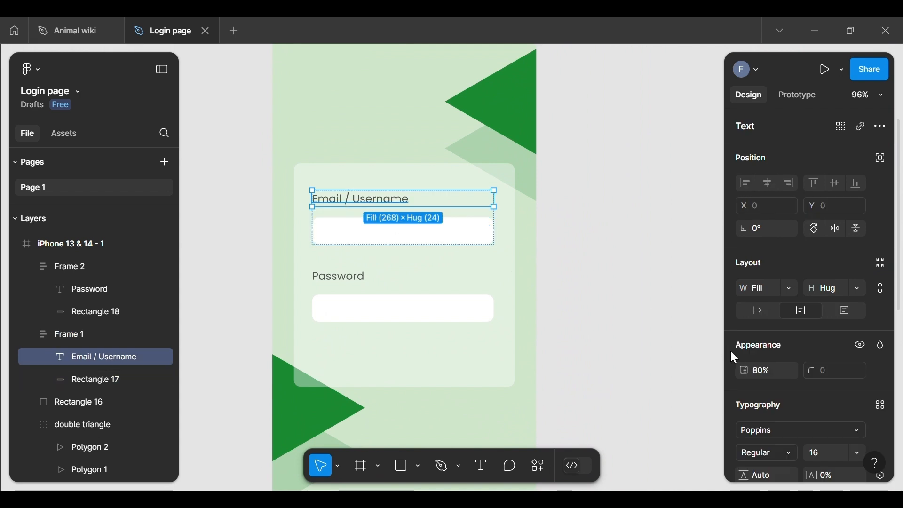
pyautogui.scroll(-3, 734, 382)
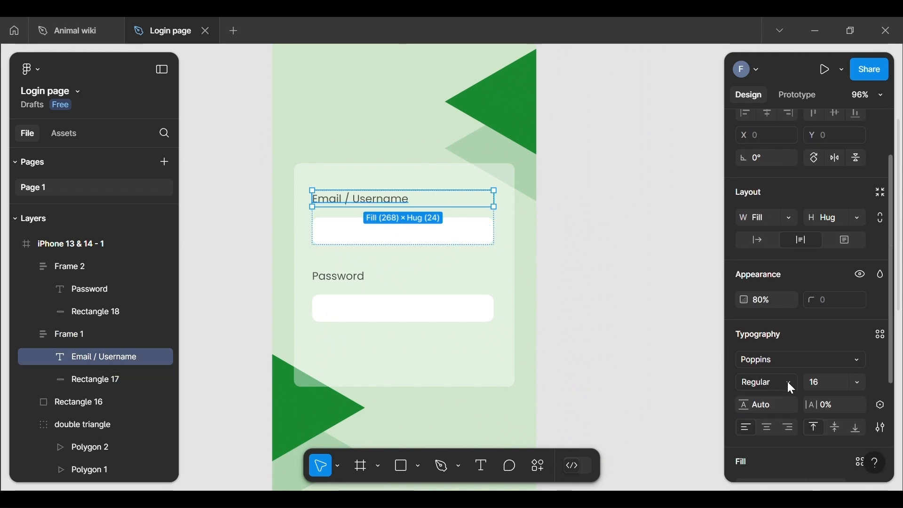
pyautogui.click(620, 315)
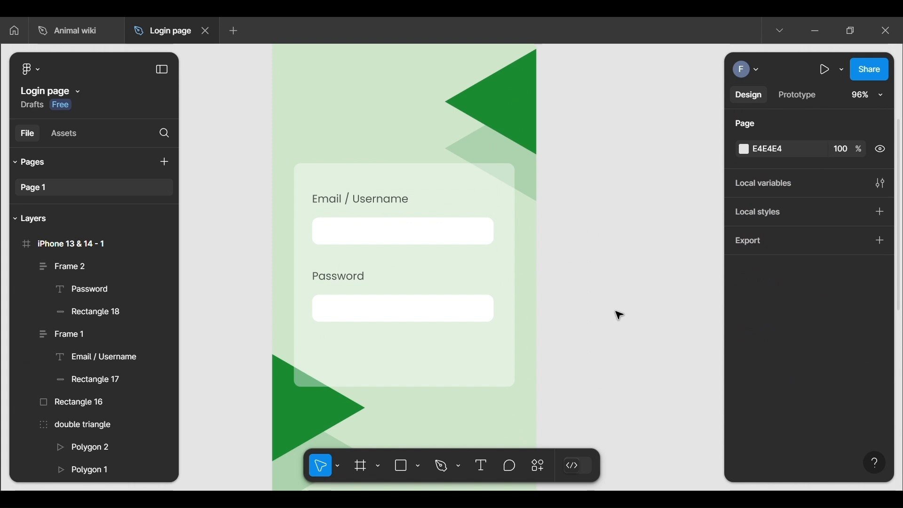
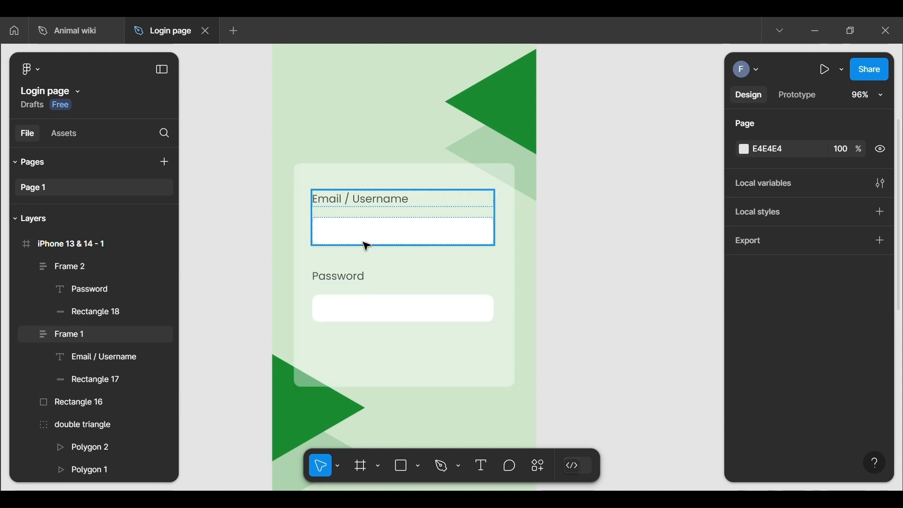
# Set the auto layout vertical gap of both label-and-field frames to 24.
pyautogui.click(365, 226)
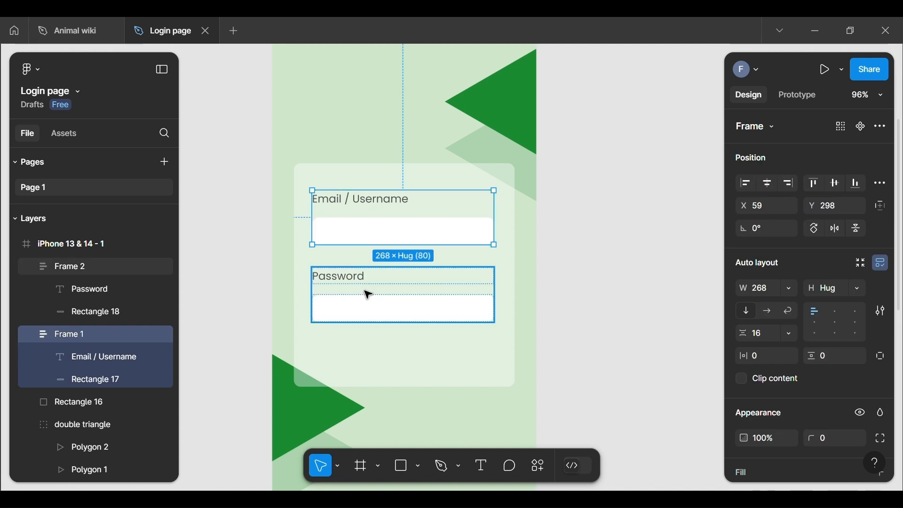
pyautogui.keyDown('shift'); pyautogui.click(369, 295); pyautogui.keyUp('shift')
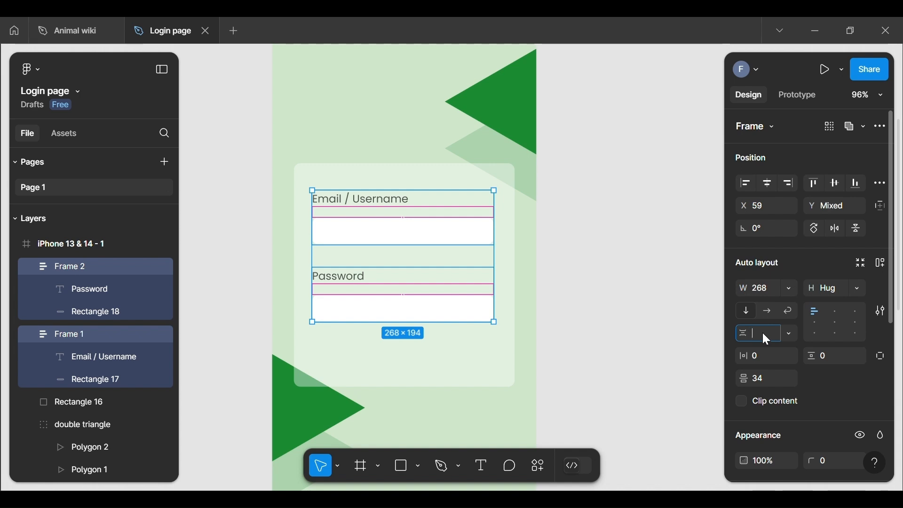
pyautogui.write('24')
pyautogui.press('Return')
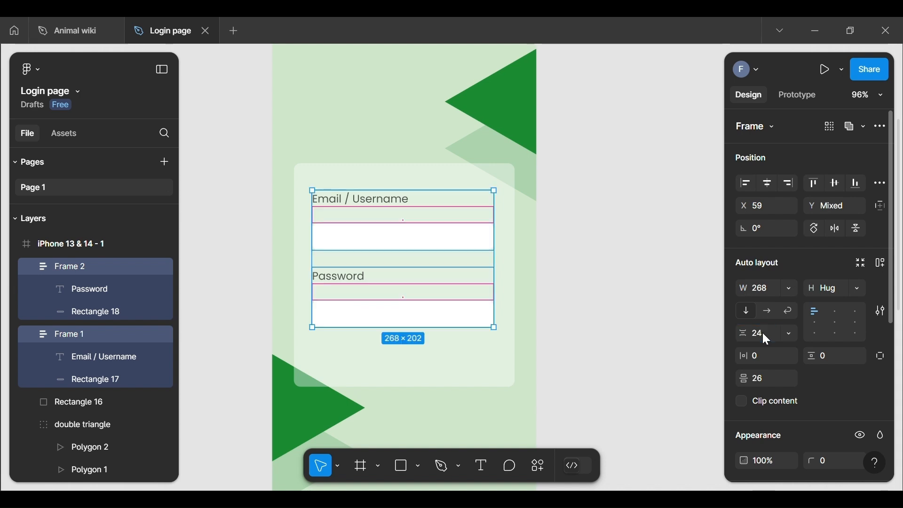
pyautogui.click(674, 364)
pyautogui.scroll(-1, 458, 282)
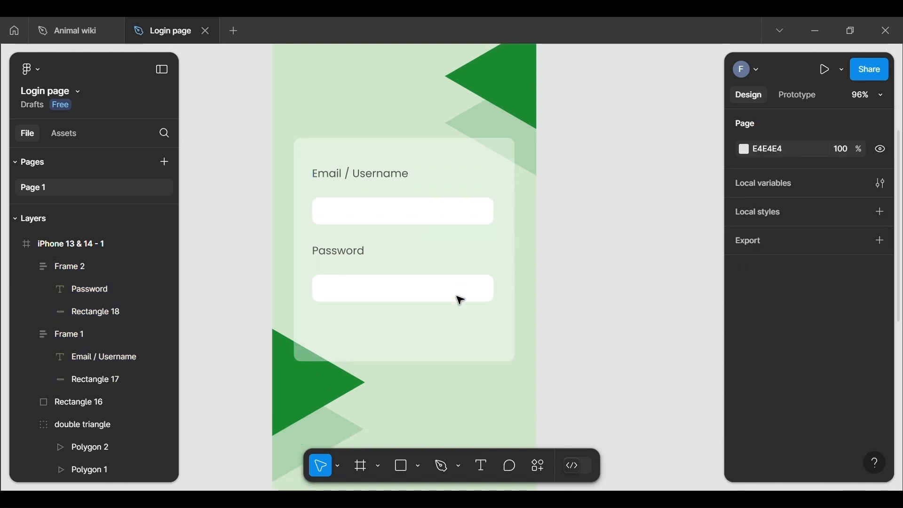
# Check the position settings of both label-and-field frames and of the translucent card behind them.
pyautogui.click(441, 205)
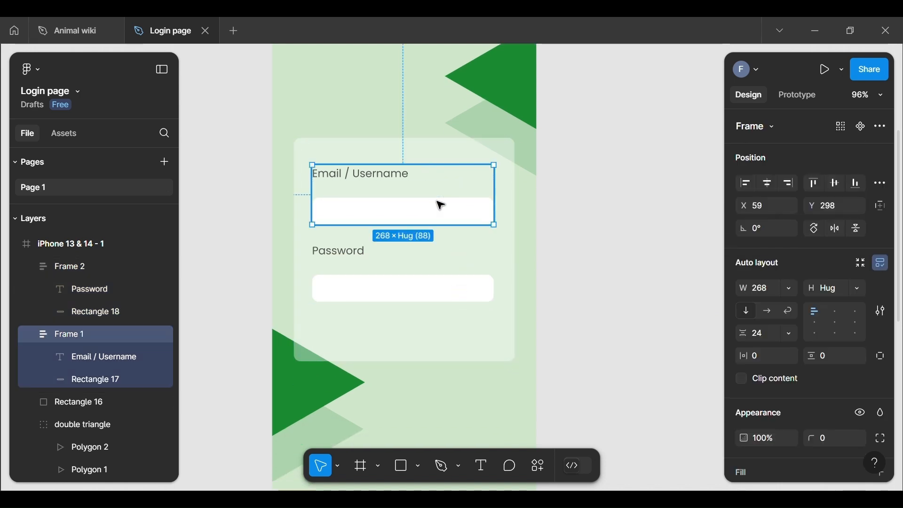
pyautogui.keyDown('shift'); pyautogui.click(423, 289); pyautogui.keyUp('shift')
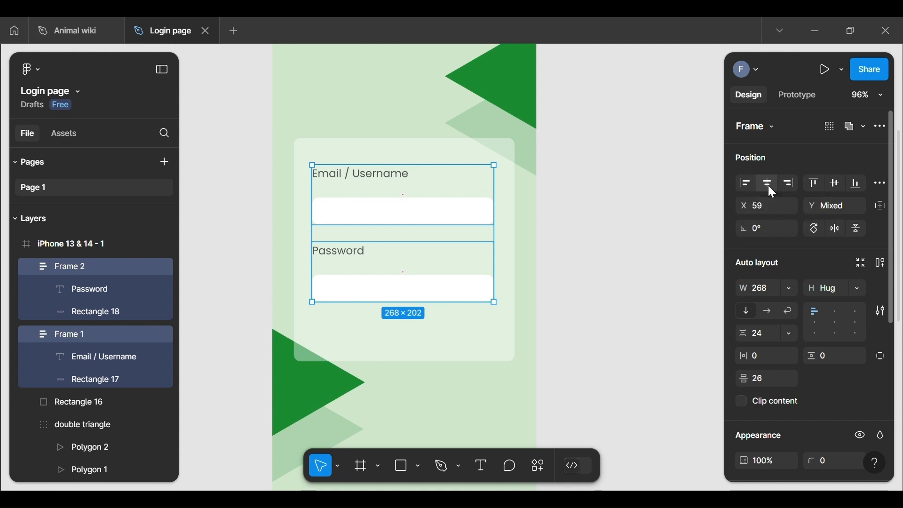
pyautogui.click(404, 142)
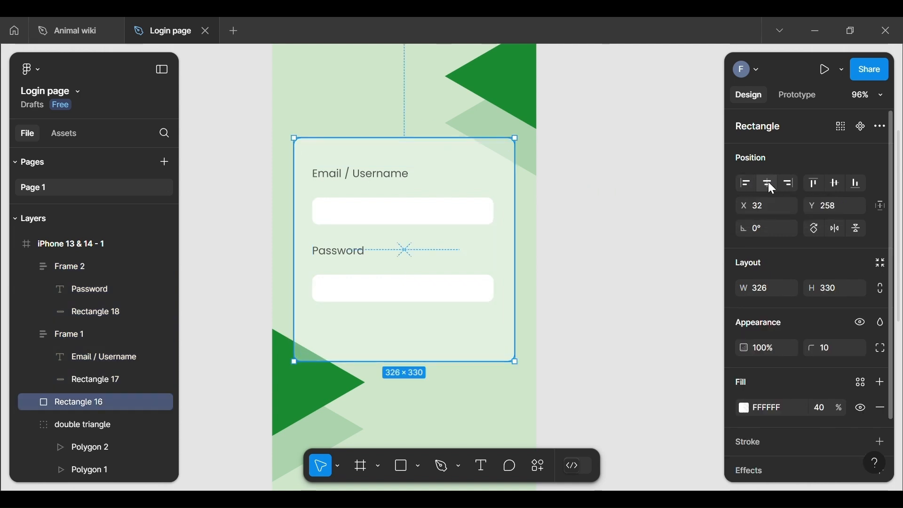
pyautogui.click(566, 215)
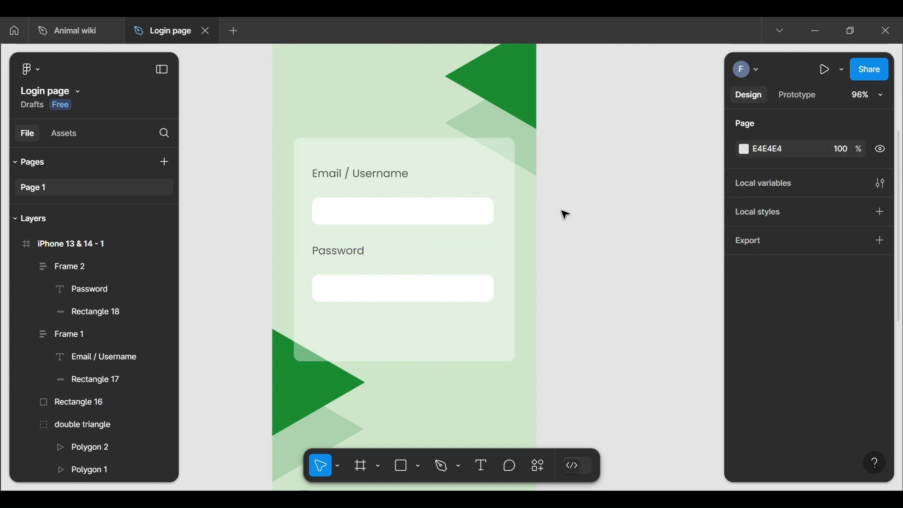
pyautogui.scroll(-3, 565, 214)
pyautogui.scroll(3, 469, 204)
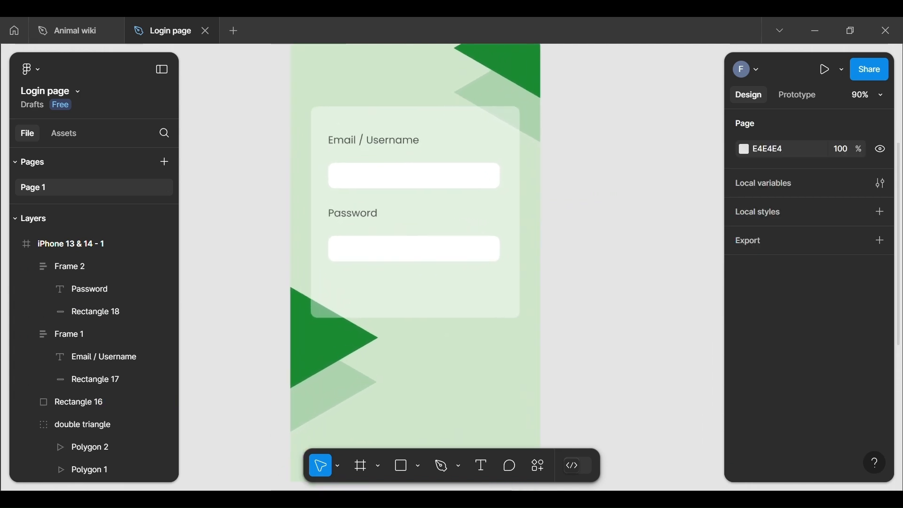
pyautogui.scroll(2, 319, 160)
pyautogui.scroll(-5, 279, 407)
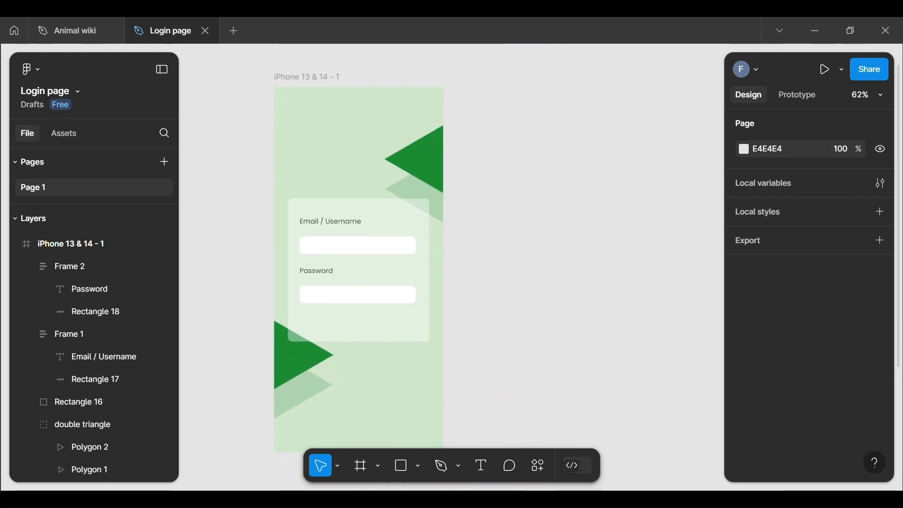
pyautogui.scroll(4, 249, 348)
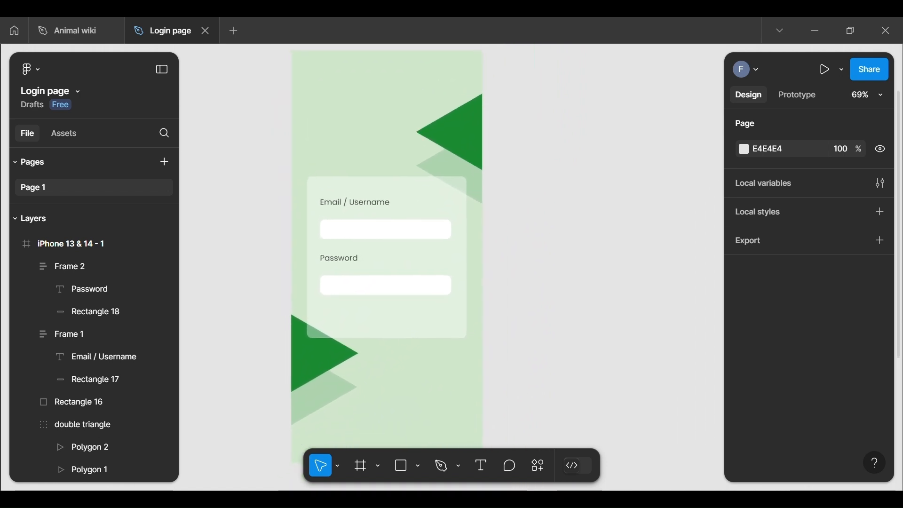
pyautogui.scroll(-3, 249, 339)
pyautogui.scroll(-2, 270, 249)
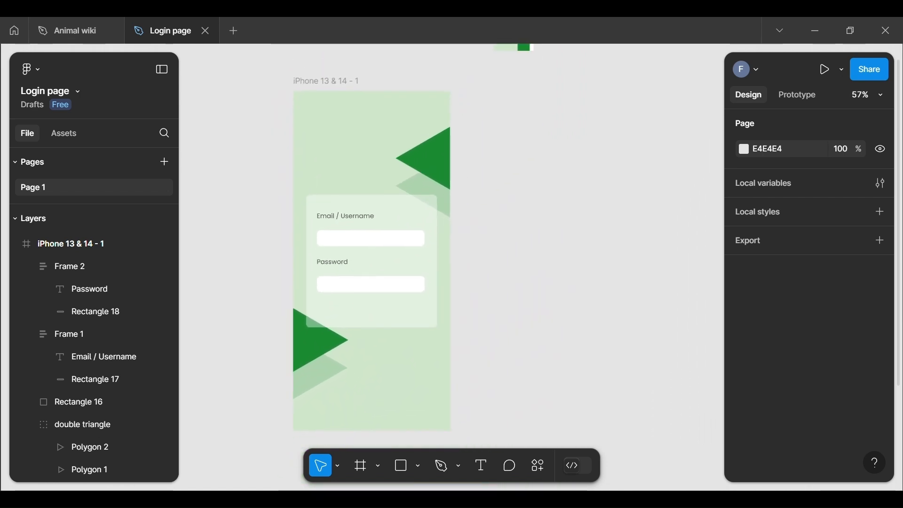
# Place a copy of the "Password" label below the password field and narrow its text box to 80.
pyautogui.scroll(3, 270, 249)
pyautogui.scroll(-2, 390, 249)
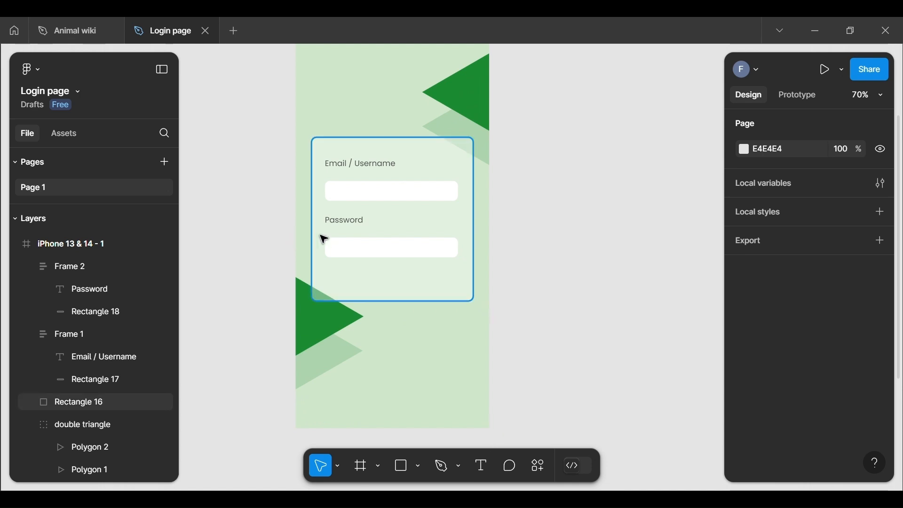
pyautogui.scroll(3, 323, 238)
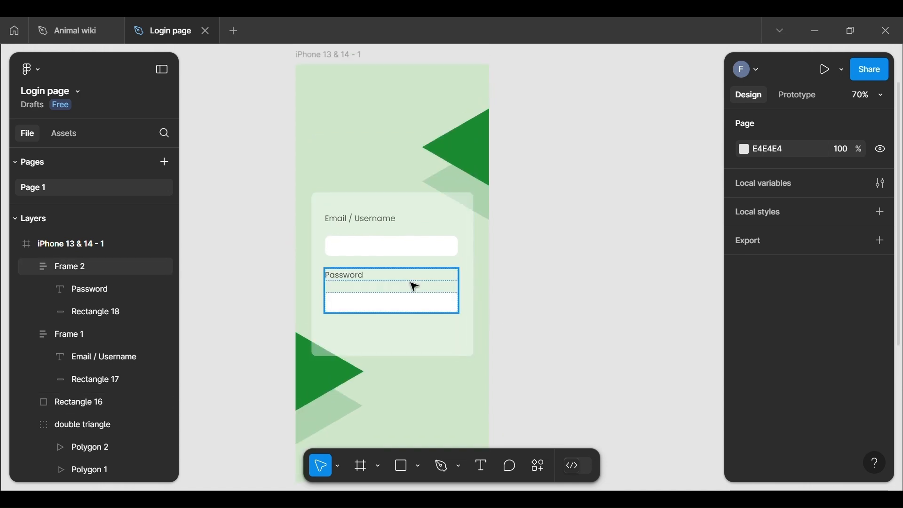
pyautogui.scroll(4, 413, 284)
pyautogui.scroll(-2, 413, 284)
pyautogui.scroll(-1, 209, 155)
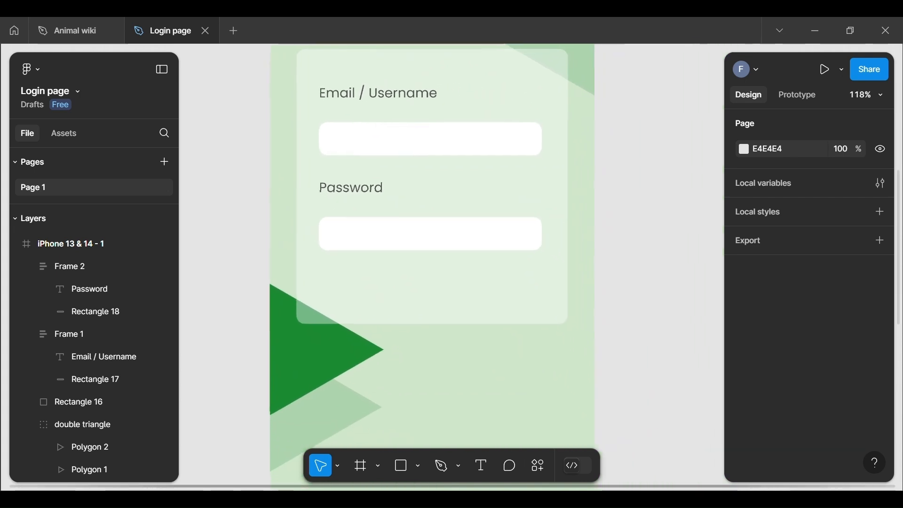
pyautogui.click(343, 222)
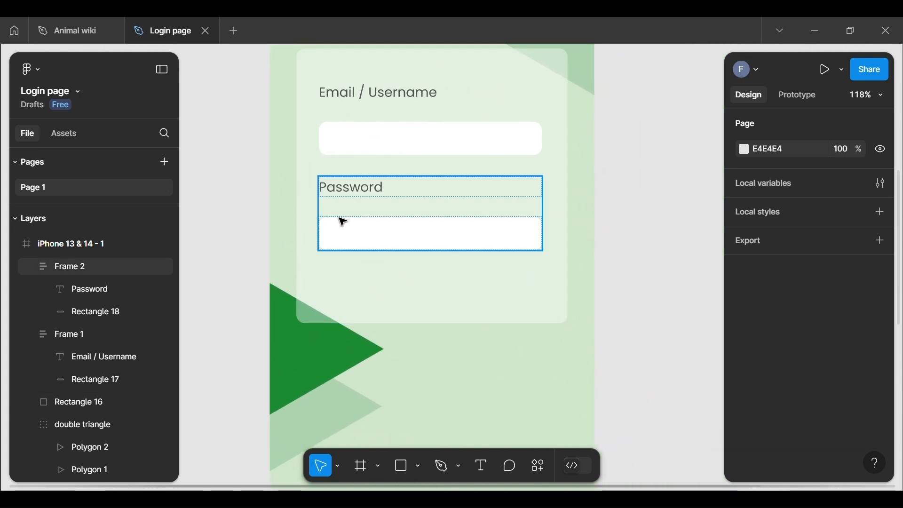
pyautogui.click(353, 195)
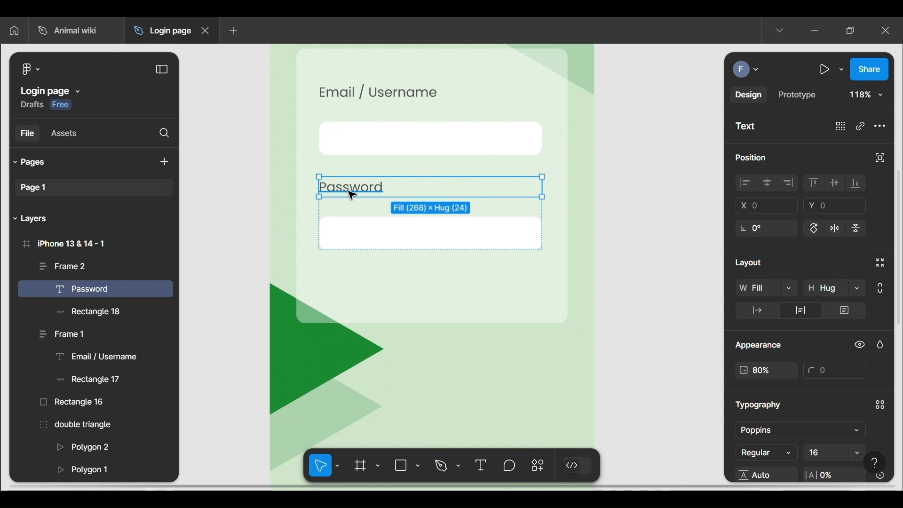
pyautogui.moveTo(353, 196); pyautogui.dragTo(452, 309)
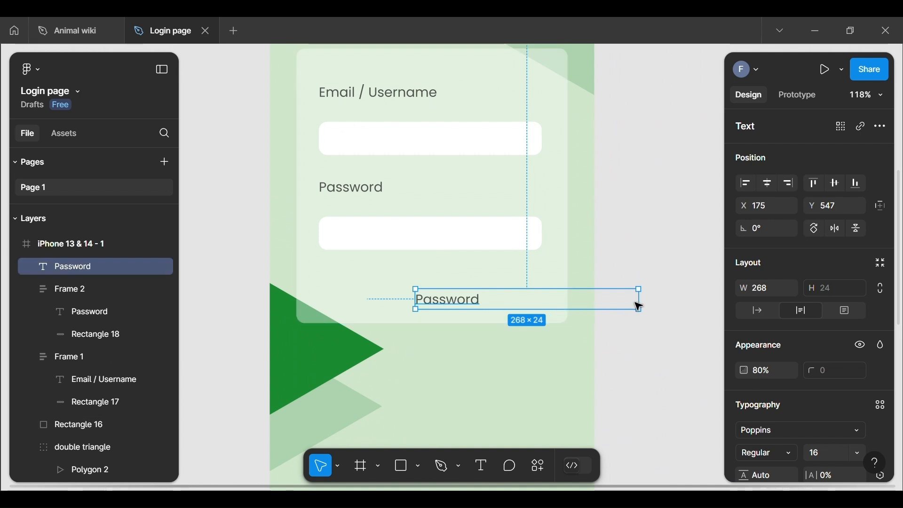
pyautogui.moveTo(642, 309); pyautogui.dragTo(496, 312)
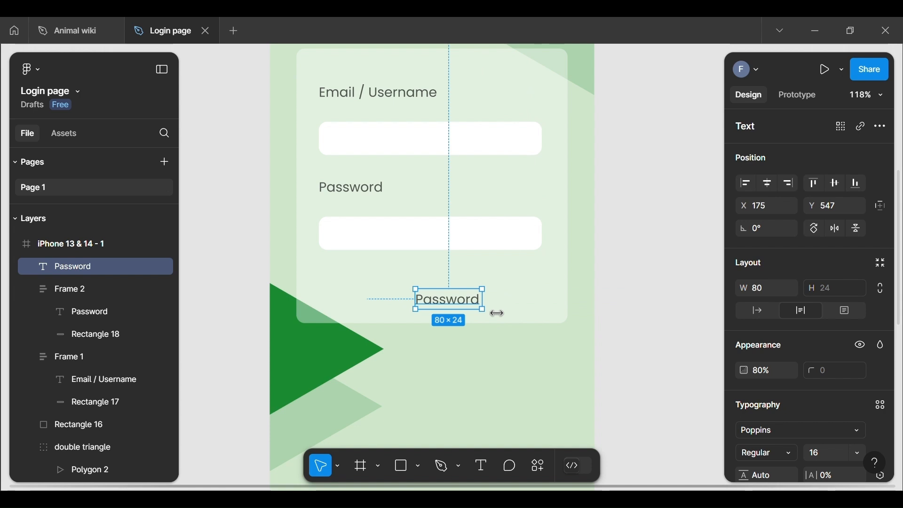
# Replace the copied label's text with "Forget password" and widen its text box to 137 to fit one line.
pyautogui.doubleClick(474, 301)
pyautogui.click(476, 302)
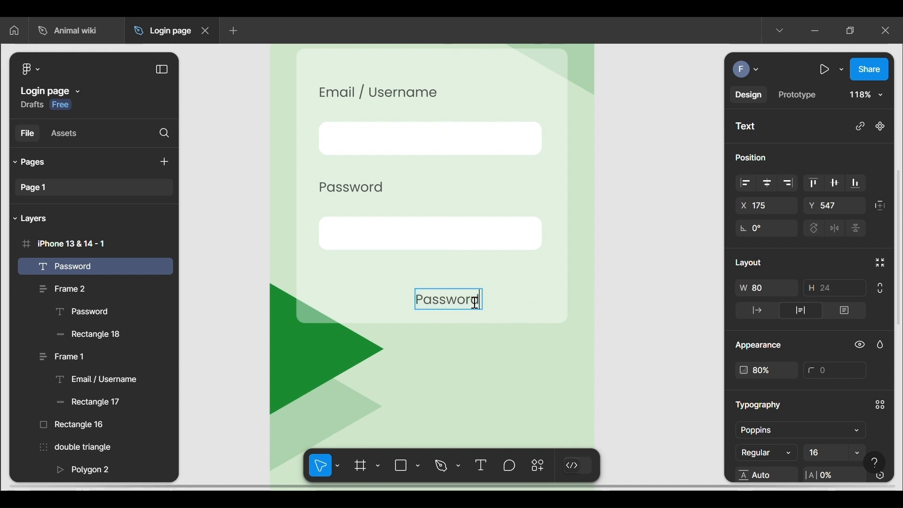
pyautogui.press('BackSpace')
pyautogui.press('BackSpace')
pyautogui.press('BackSpace')
pyautogui.press('BackSpace')
pyautogui.press('BackSpace')
pyautogui.press('BackSpace')
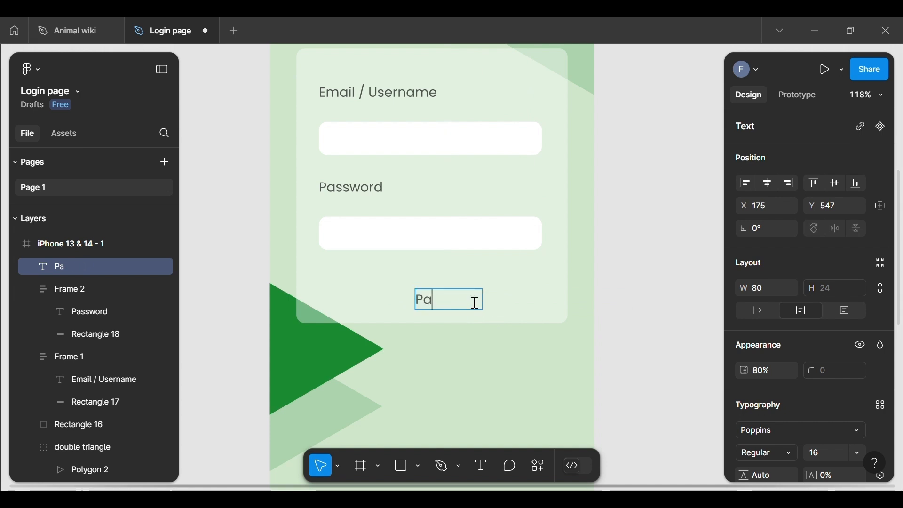
pyautogui.press('BackSpace')
pyautogui.press('BackSpace')
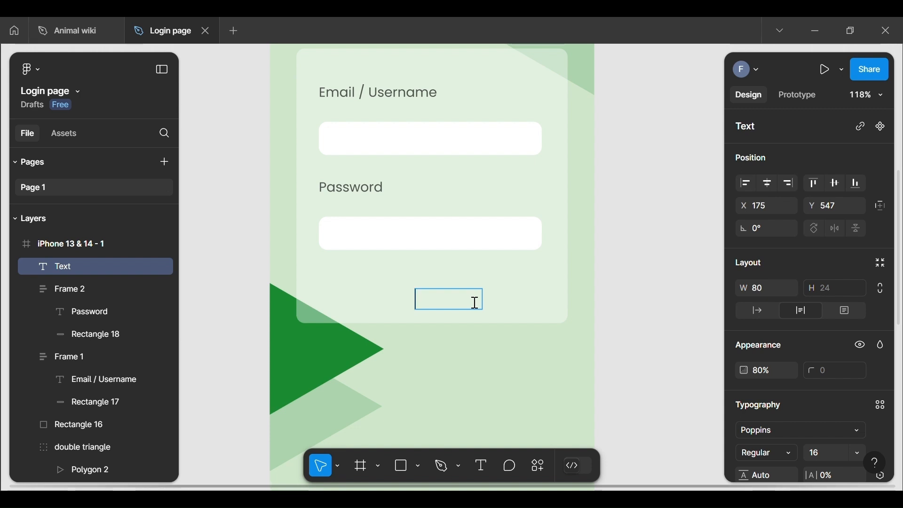
pyautogui.write('F')
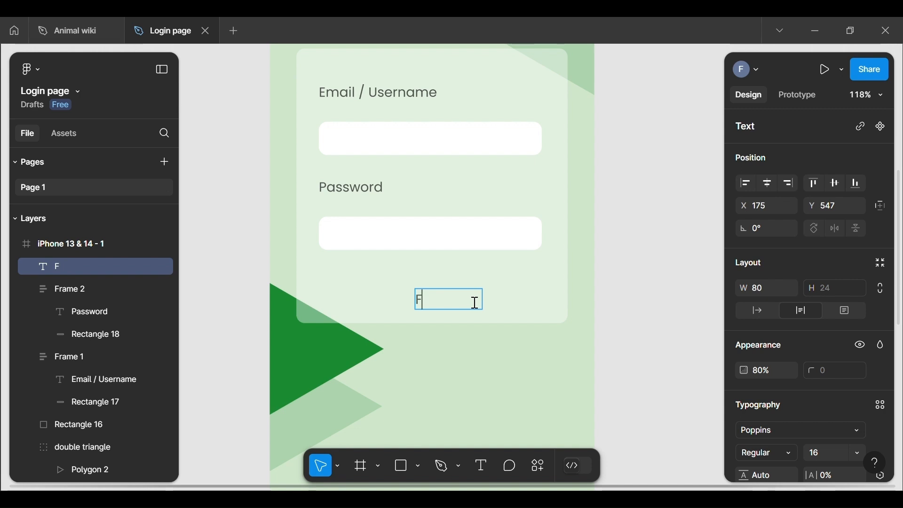
pyautogui.write('orget')
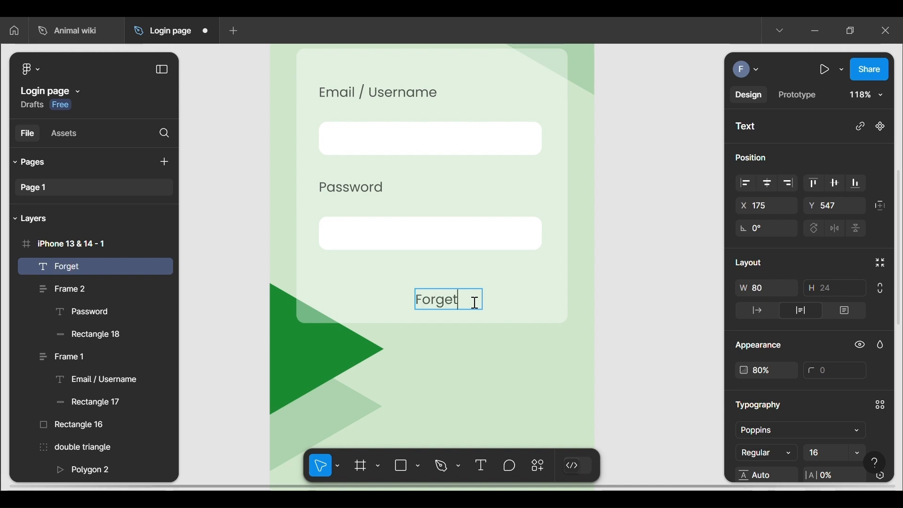
pyautogui.write(' pas')
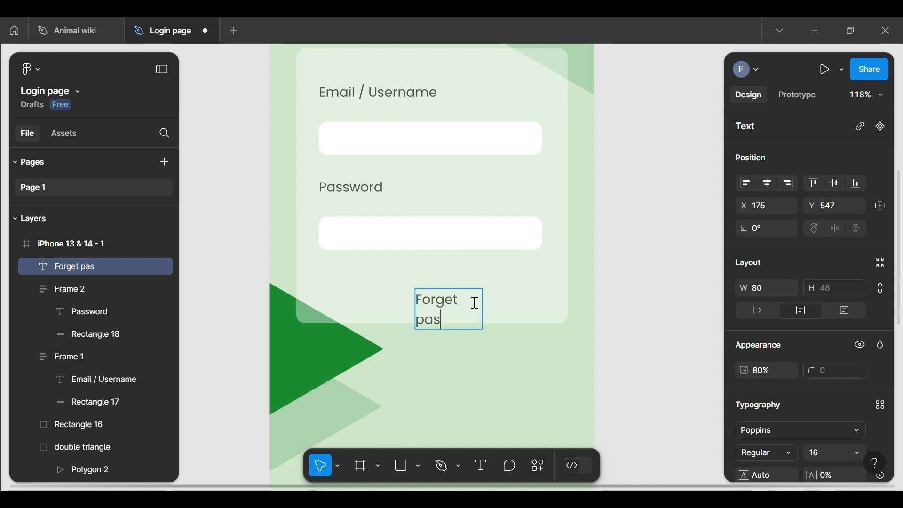
pyautogui.write('swor')
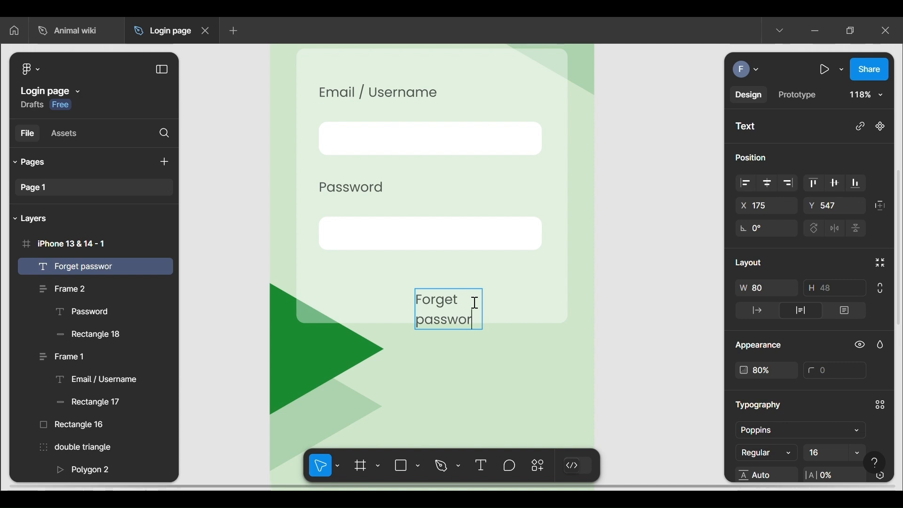
pyautogui.write('d')
pyautogui.press('Escape')
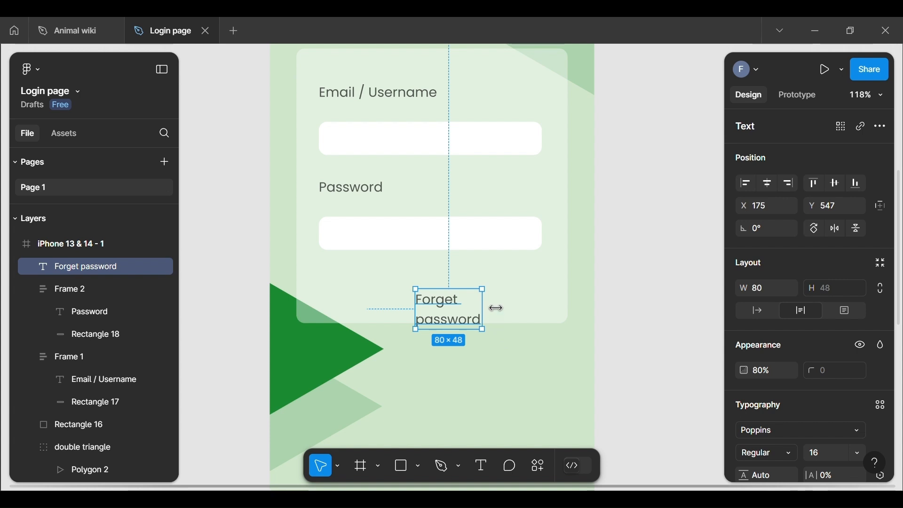
pyautogui.moveTo(496, 307); pyautogui.dragTo(535, 307)
pyautogui.click(639, 292)
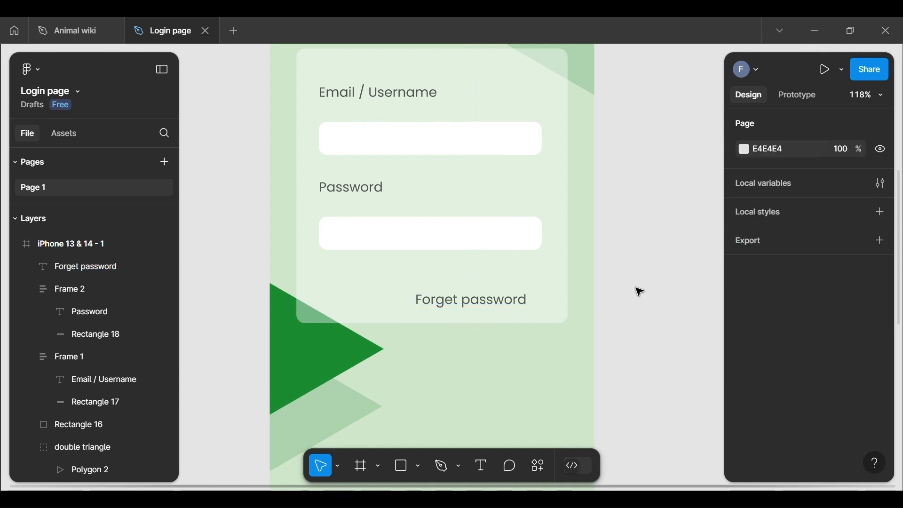
# Set the "Forget password" text to size 12, narrow its box to 105 and place it under the password field's right end.
pyautogui.click(490, 301)
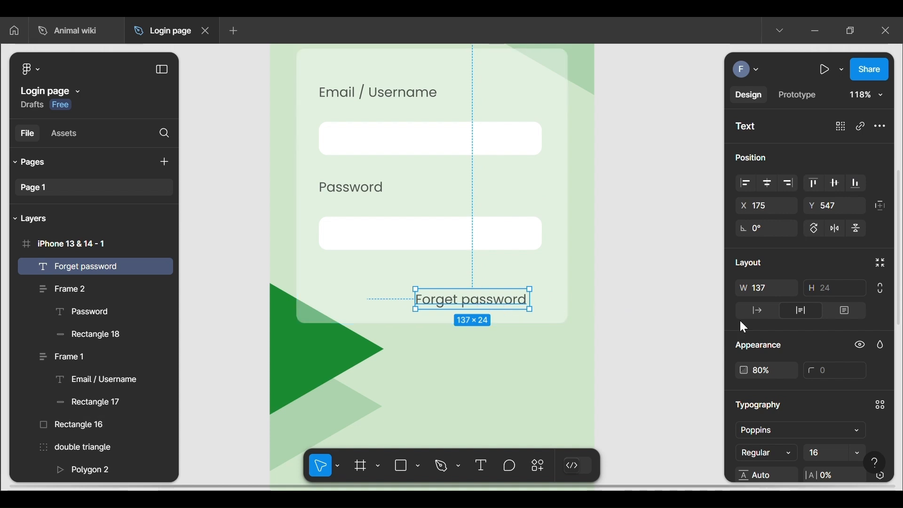
pyautogui.scroll(-5, 855, 319)
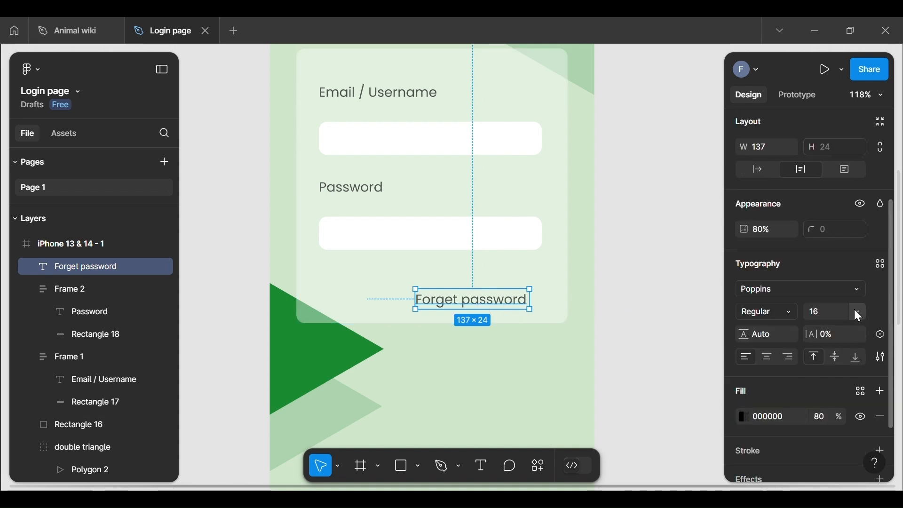
pyautogui.click(856, 312)
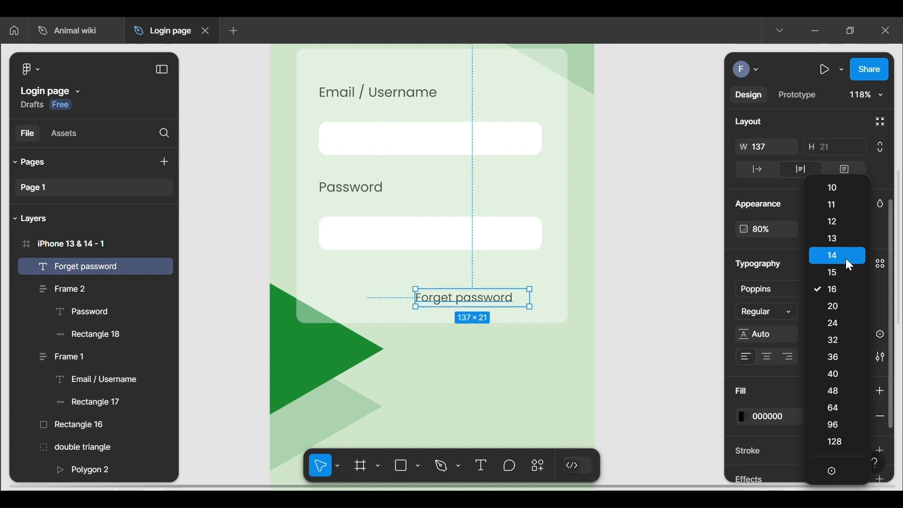
pyautogui.click(839, 221)
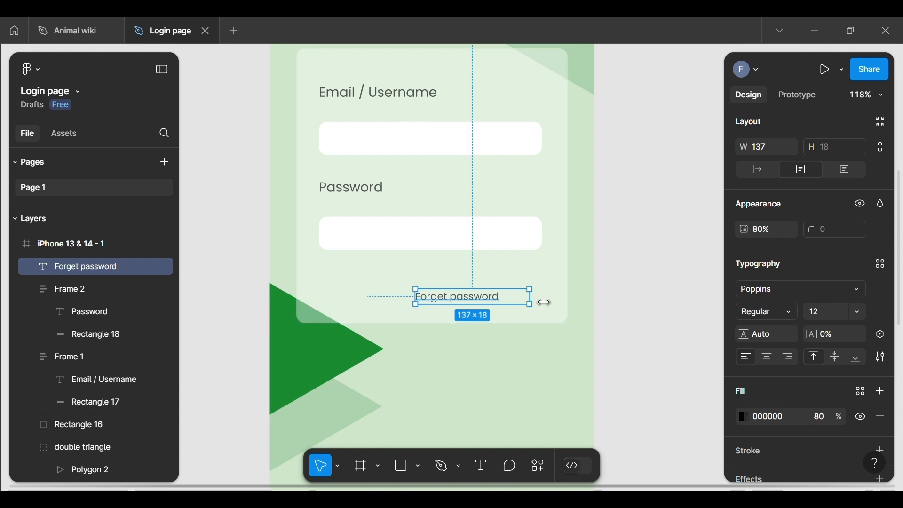
pyautogui.moveTo(546, 303); pyautogui.dragTo(525, 277)
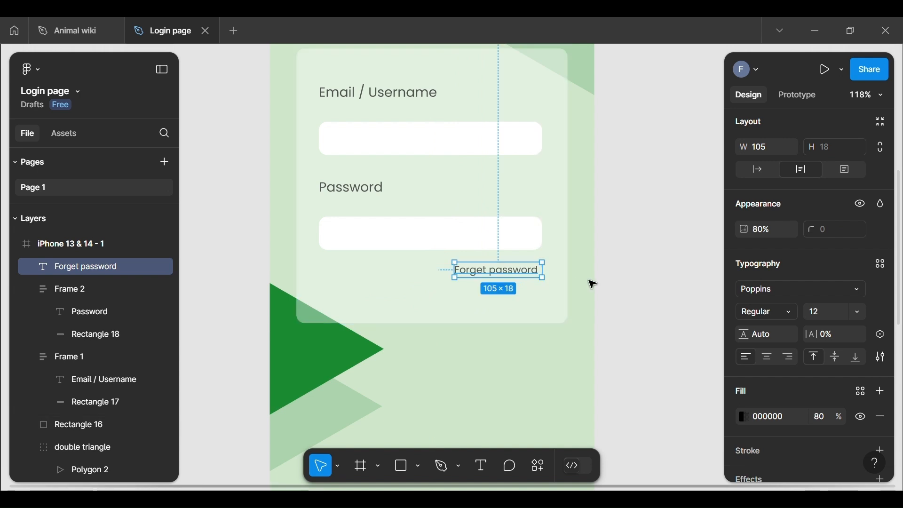
pyautogui.click(625, 272)
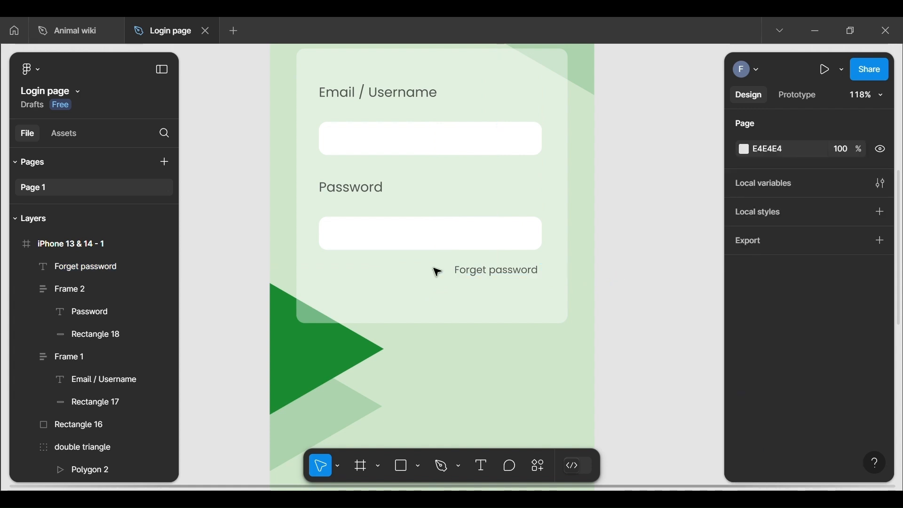
# Nudge the "Forget password" text to X 225, Y 511, just below the password field.
pyautogui.click(485, 277)
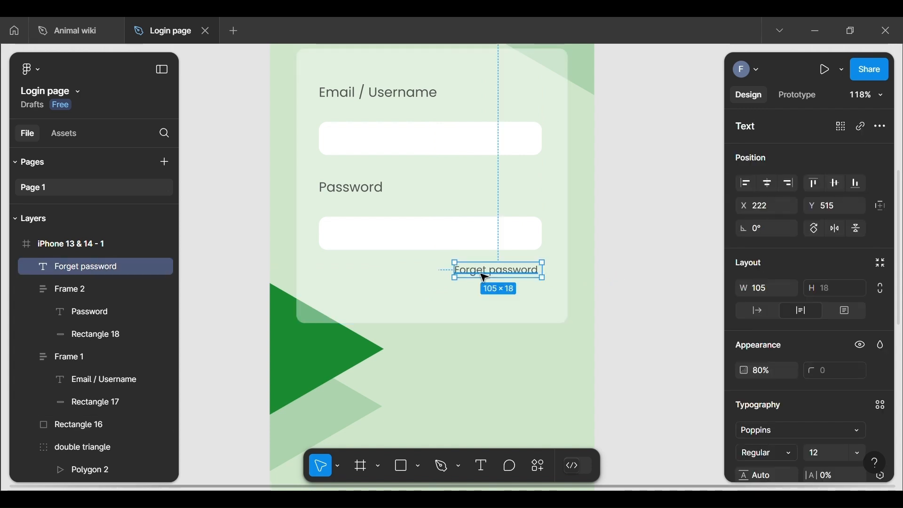
pyautogui.moveTo(485, 277); pyautogui.dragTo(486, 278)
pyautogui.press('Right')
pyautogui.press('Right')
pyautogui.press('Right')
pyautogui.press('Right')
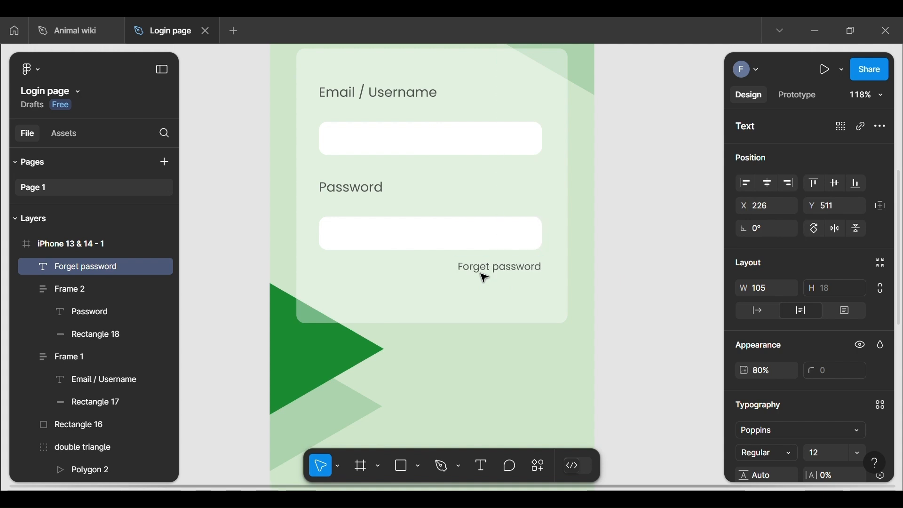
pyautogui.press('Left')
pyautogui.scroll(2, 503, 277)
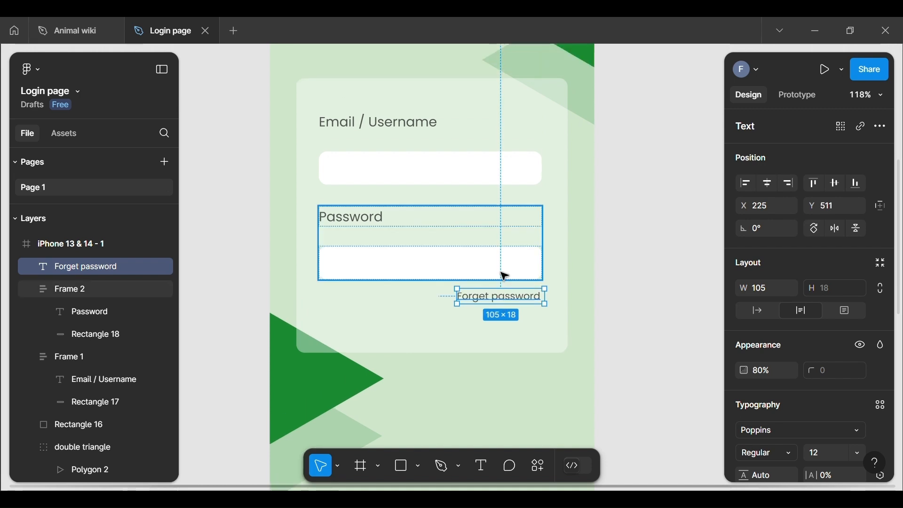
pyautogui.scroll(3, 532, 301)
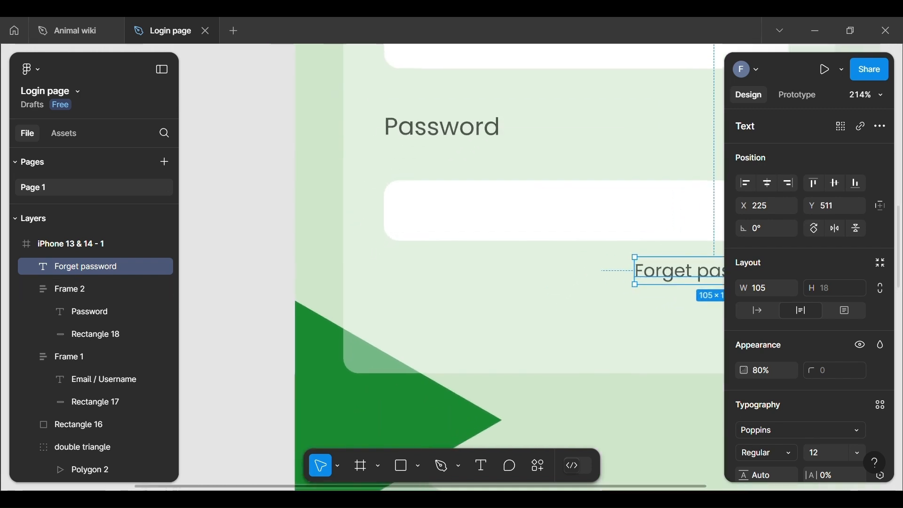
pyautogui.scroll(1, 532, 301)
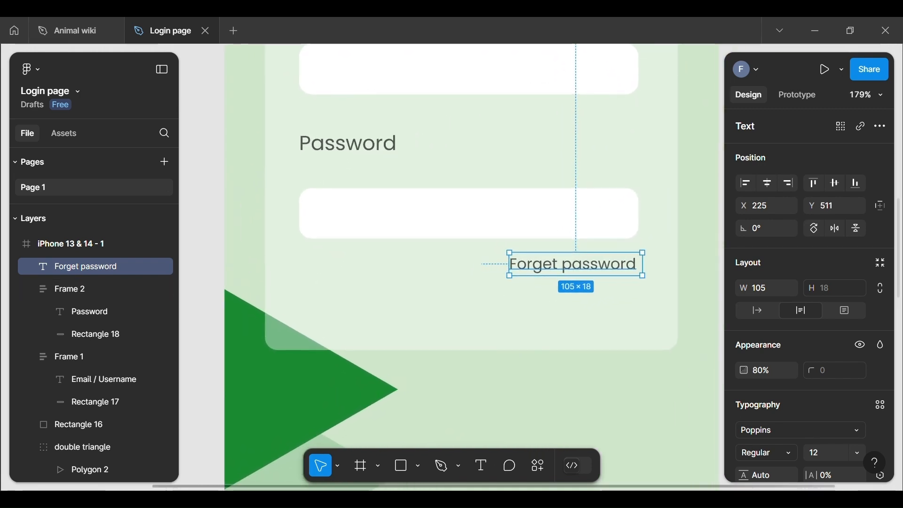
pyautogui.scroll(-4, 325, 301)
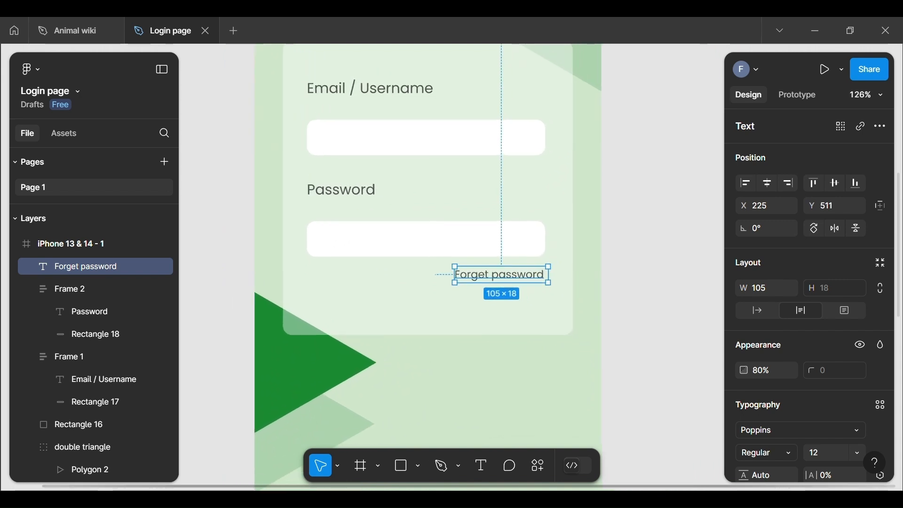
pyautogui.click(648, 290)
# Set both the layer opacity and the black fill opacity of the "Forget password" text to 100%.
pyautogui.click(501, 284)
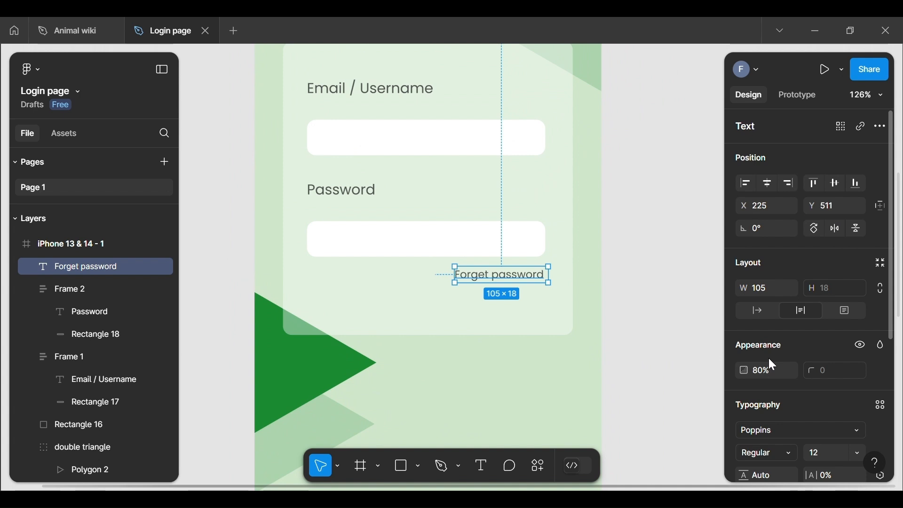
pyautogui.scroll(-5, 773, 365)
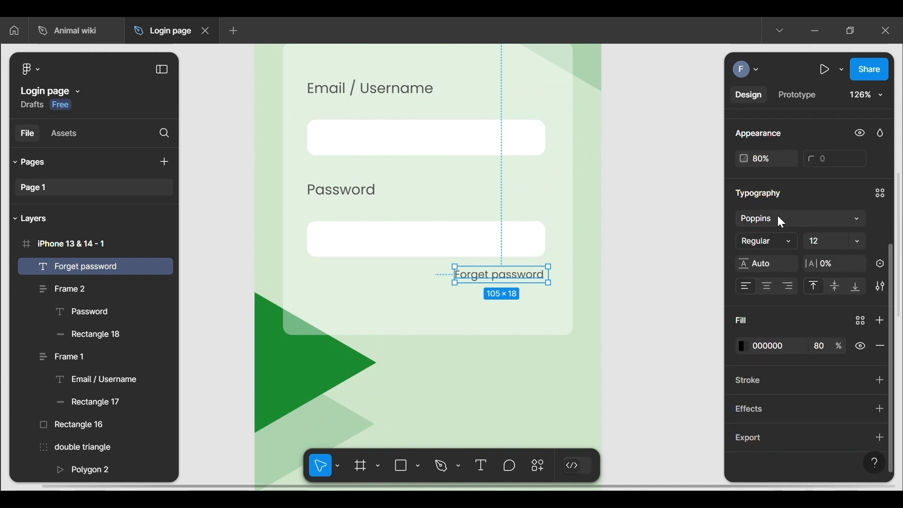
pyautogui.scroll(5, 777, 215)
pyautogui.click(769, 302)
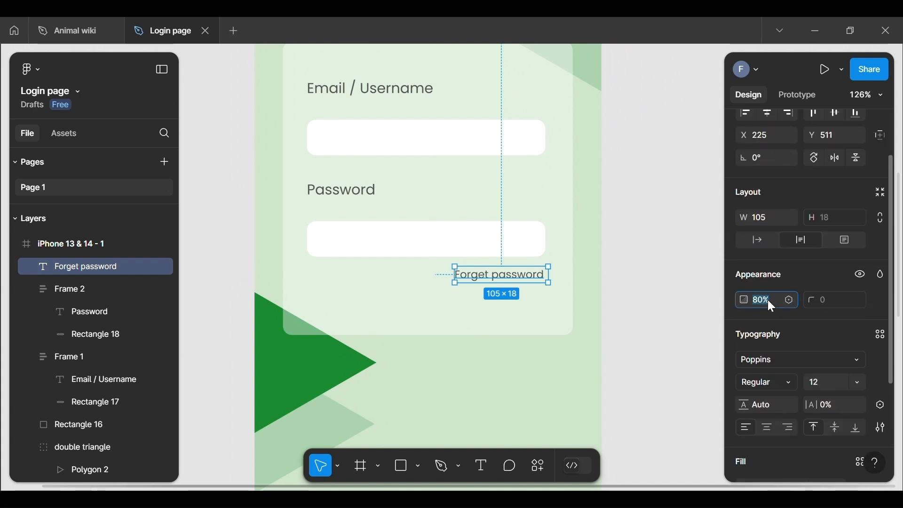
pyautogui.write('100')
pyautogui.press('Return')
pyautogui.scroll(-3, 819, 398)
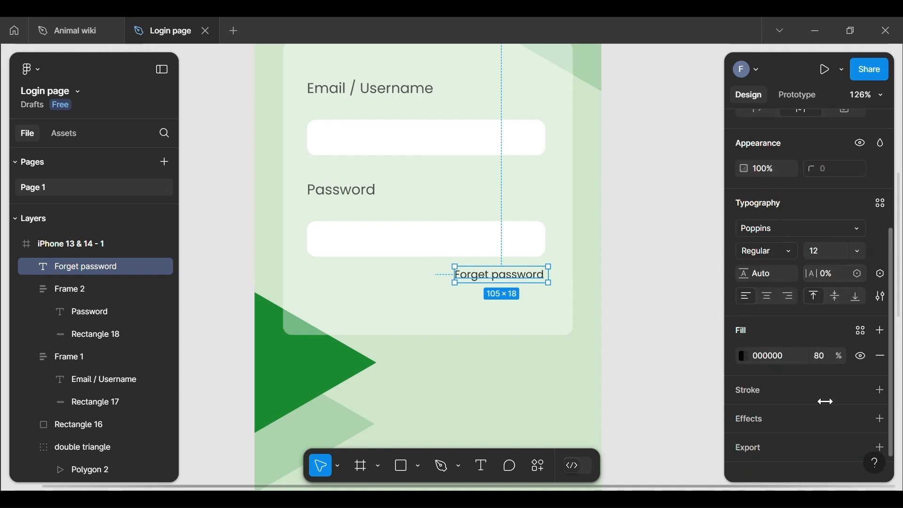
pyautogui.scroll(-1, 827, 402)
pyautogui.click(823, 346)
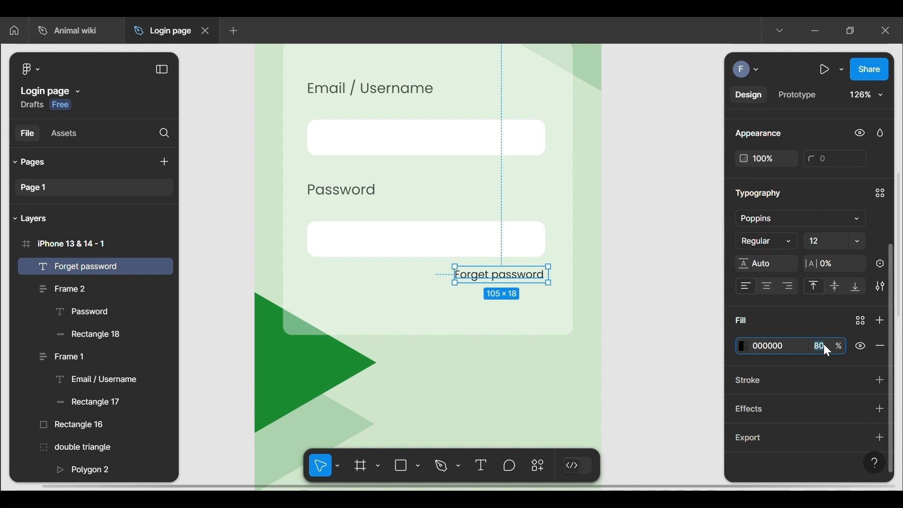
pyautogui.write('100')
pyautogui.press('Return')
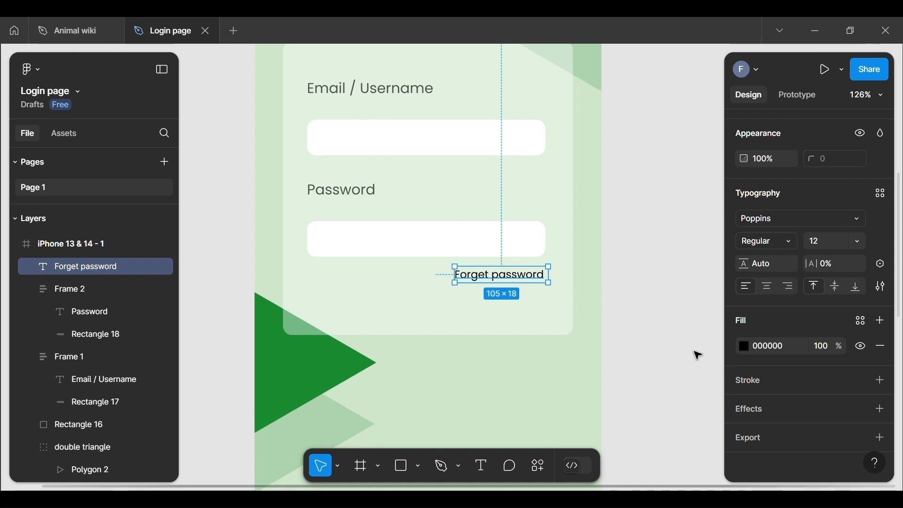
# Recolour the "Forget password" text to green 198B32 by sampling the dark green triangle with the eyedropper.
pyautogui.click(752, 348)
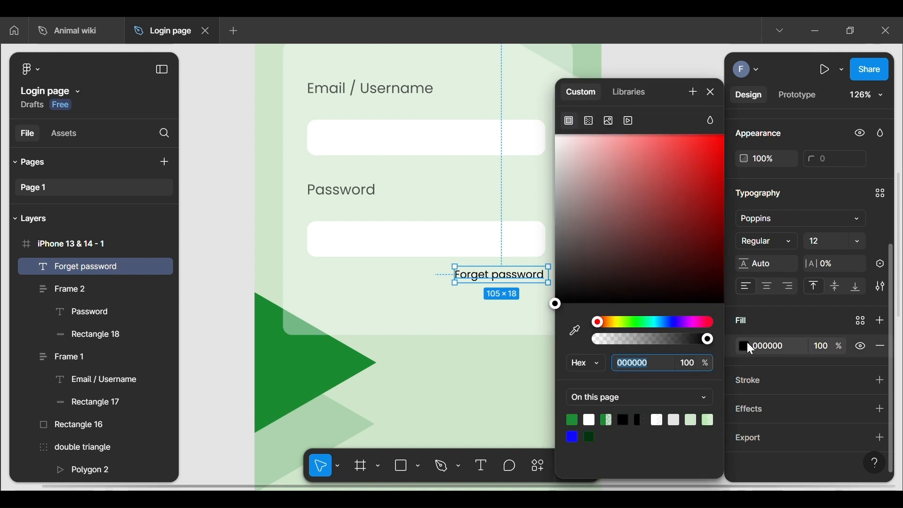
pyautogui.click(575, 330)
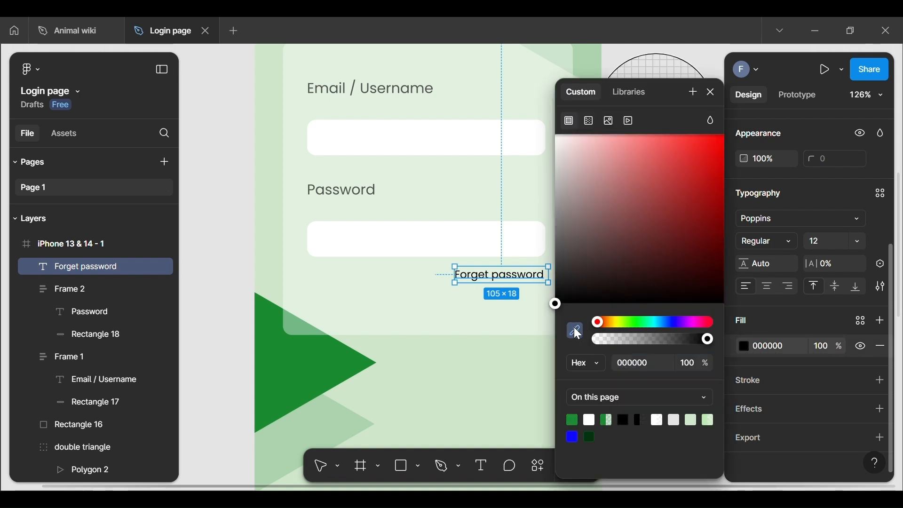
pyautogui.click(325, 372)
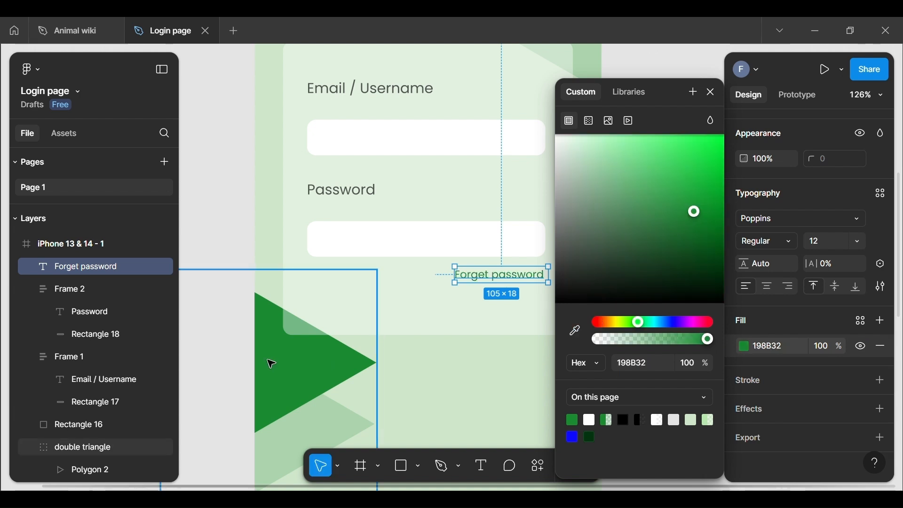
pyautogui.click(237, 225)
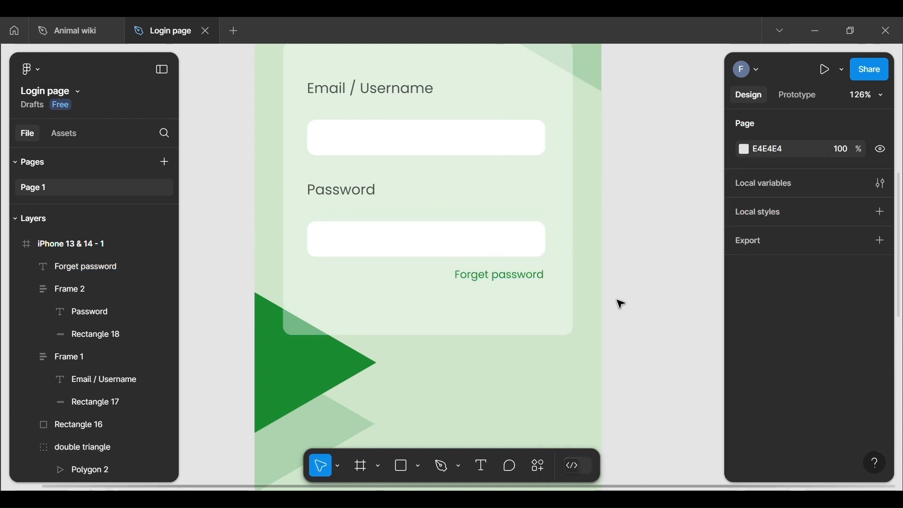
# Change the font weight of the "Forget password" text to Medium.
pyautogui.scroll(-3, 621, 304)
pyautogui.scroll(3, 621, 304)
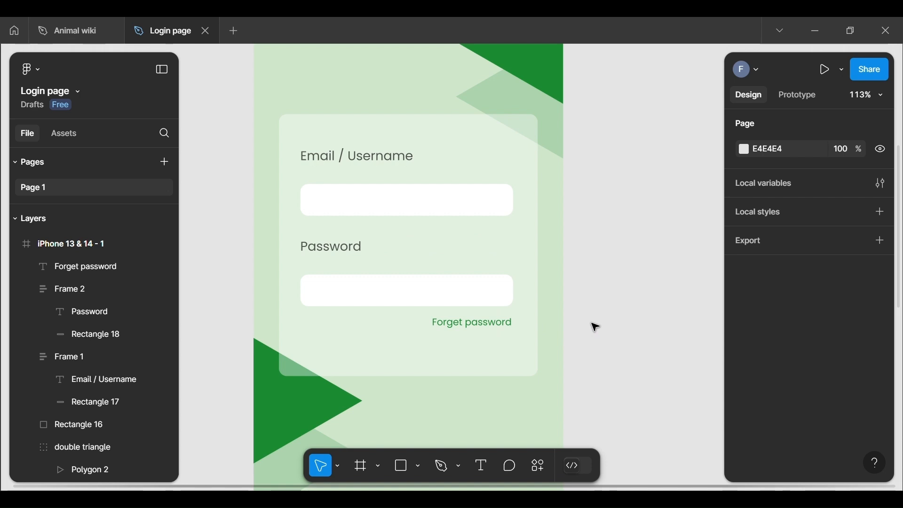
pyautogui.scroll(-2, 595, 325)
pyautogui.scroll(-1, 432, 267)
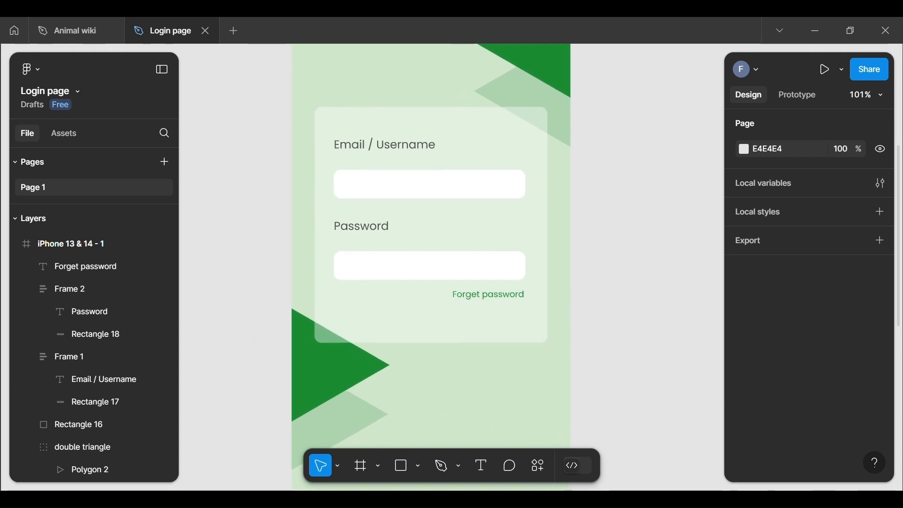
pyautogui.click(515, 300)
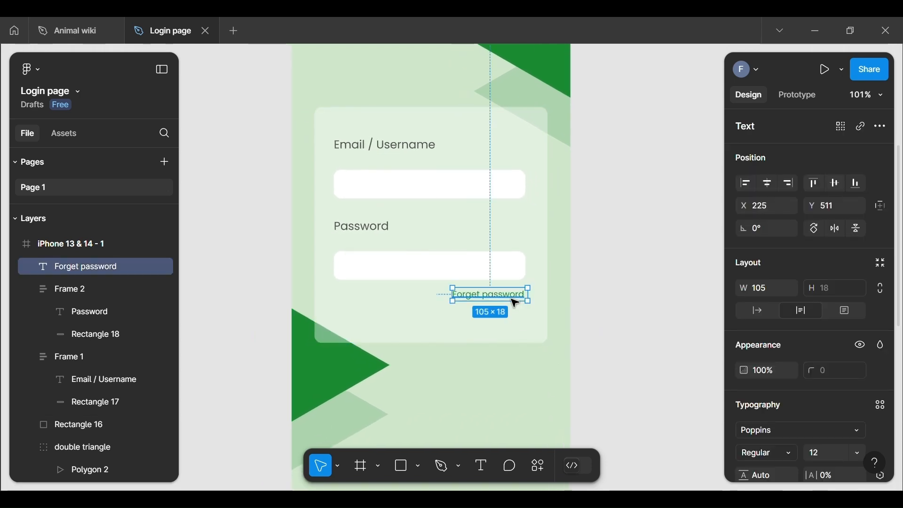
pyautogui.scroll(-4, 789, 391)
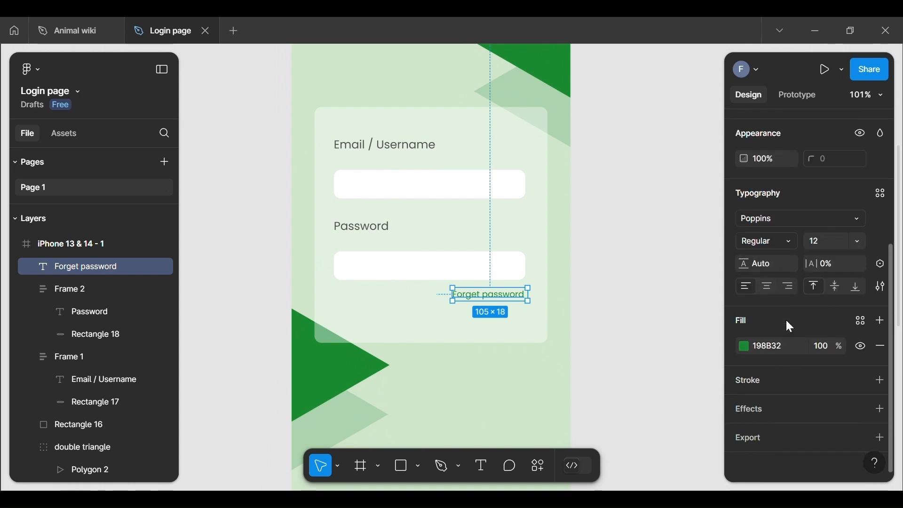
pyautogui.click(793, 235)
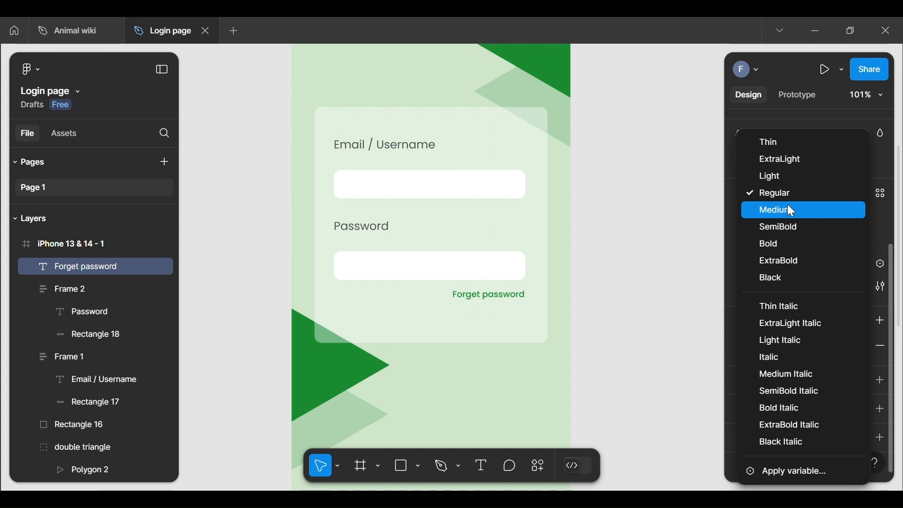
pyautogui.click(654, 280)
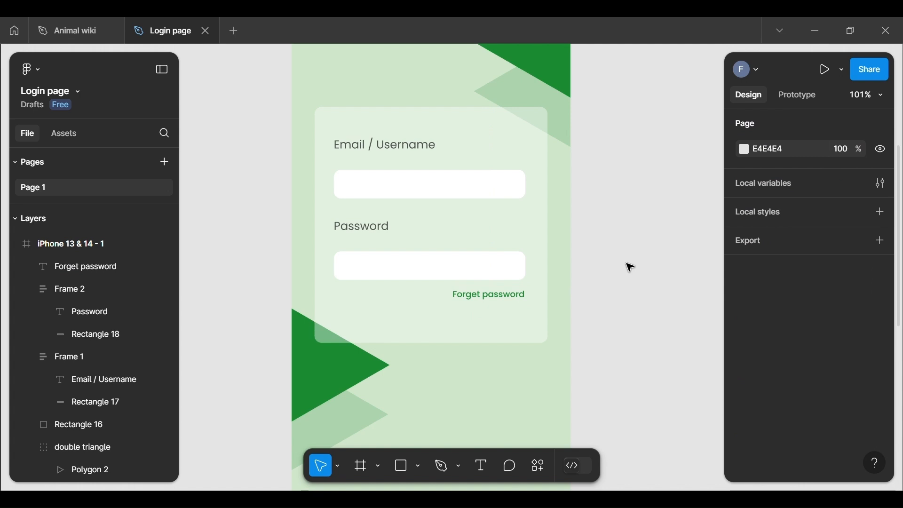
# Draw a rectangle of about 308 × 49 on the empty canvas just below the iPhone frame.
pyautogui.scroll(-2, 489, 370)
pyautogui.scroll(2, 489, 370)
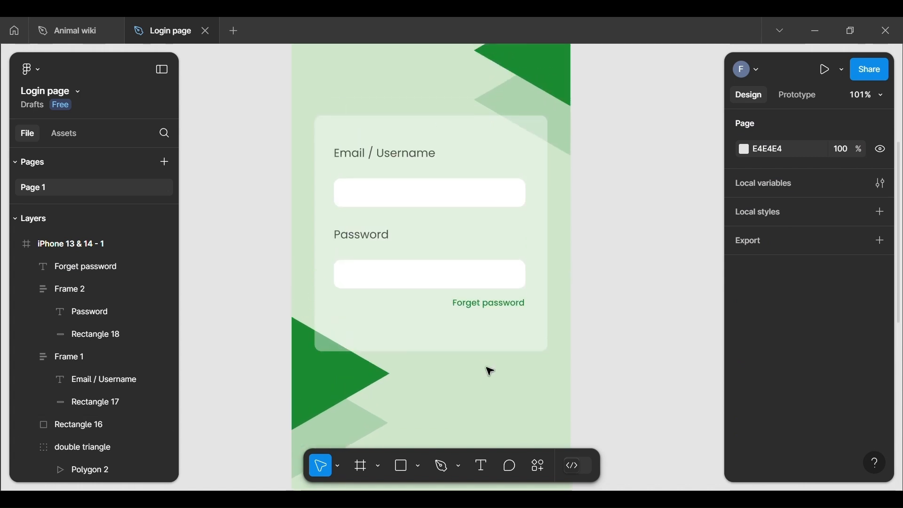
pyautogui.scroll(-5, 490, 370)
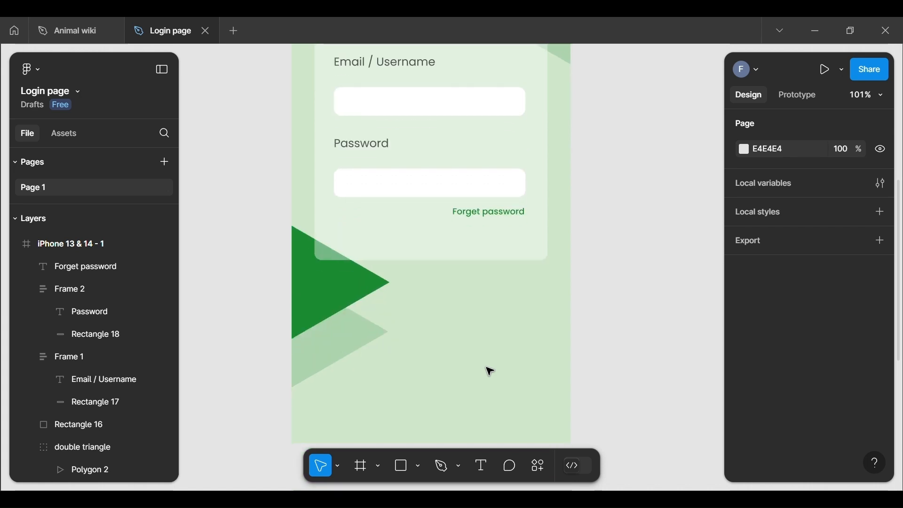
pyautogui.scroll(-7, 490, 370)
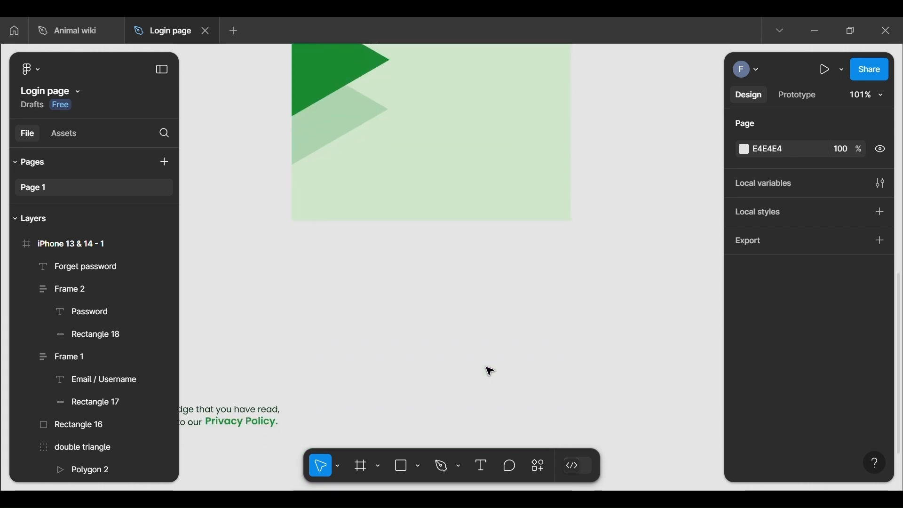
pyautogui.scroll(1, 488, 369)
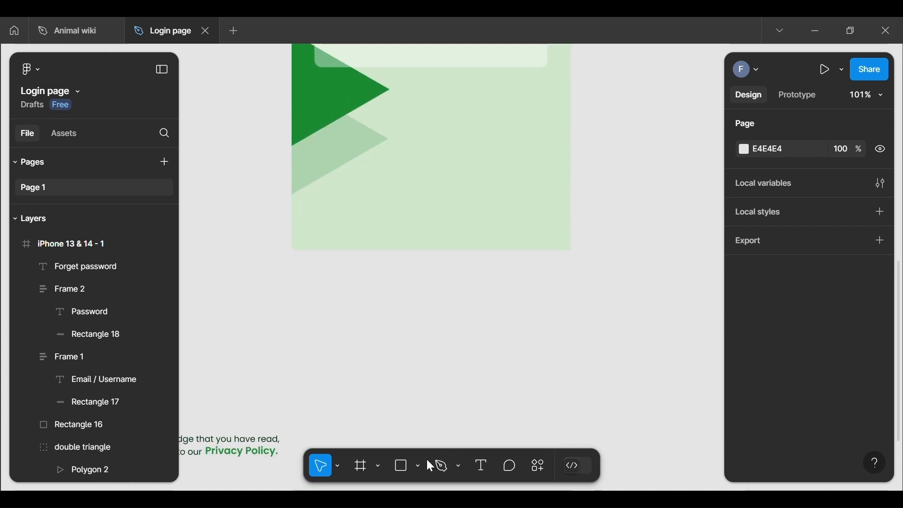
pyautogui.click(403, 466)
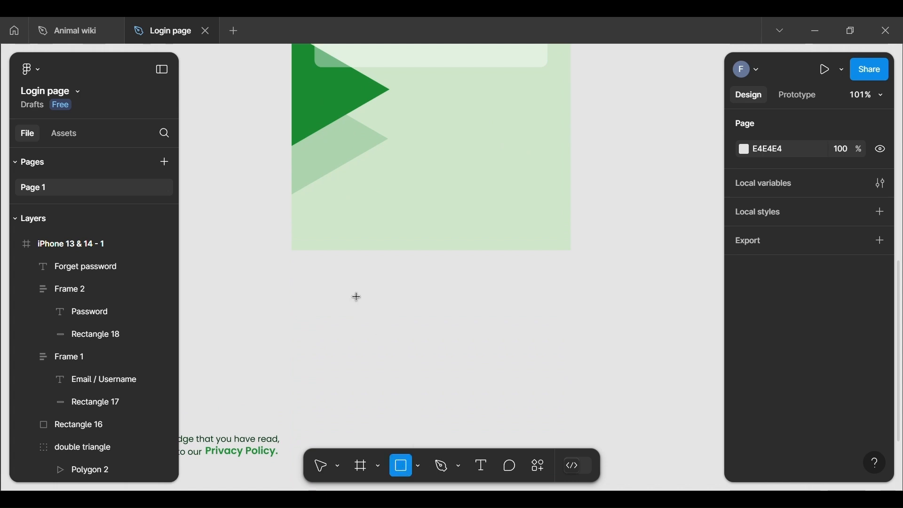
pyautogui.moveTo(346, 285); pyautogui.dragTo(568, 320)
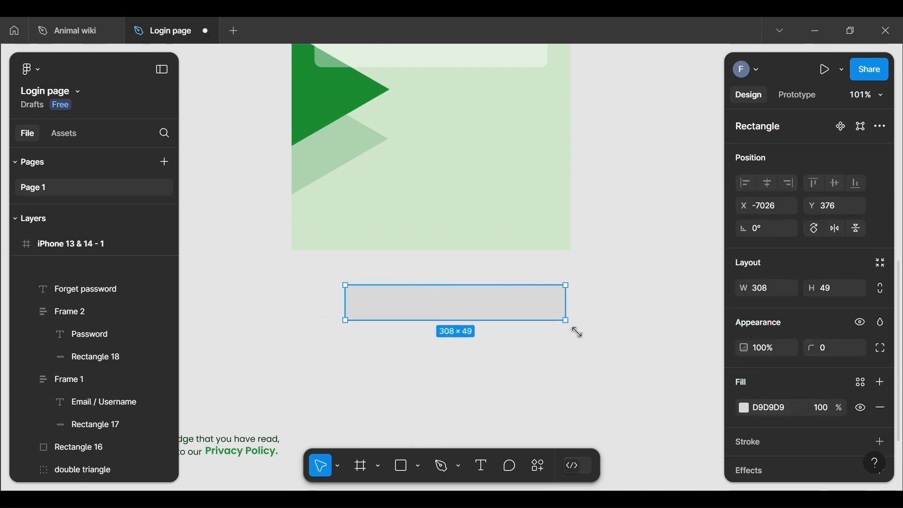
pyautogui.scroll(9, 581, 289)
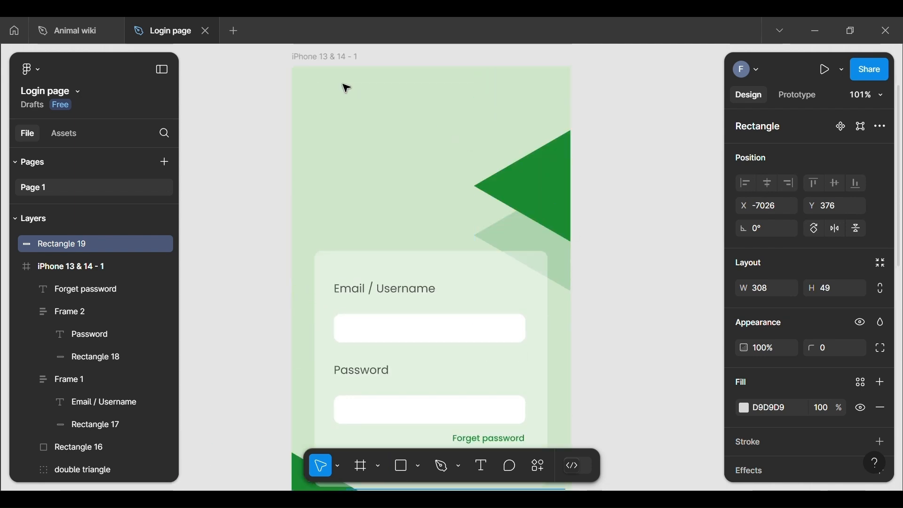
# Make the four-column layout grid visible on the iPhone 13 & 14 - 1 frame.
pyautogui.click(325, 67)
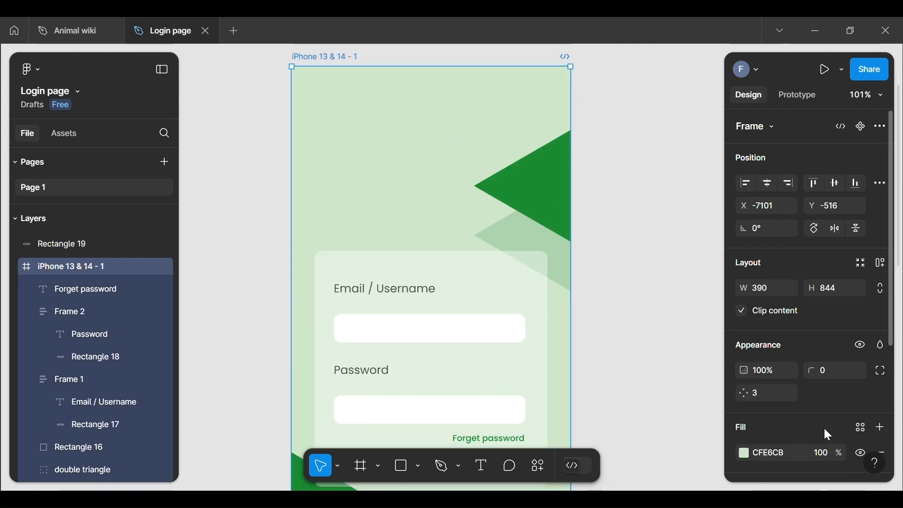
pyautogui.scroll(-5, 822, 423)
pyautogui.click(861, 401)
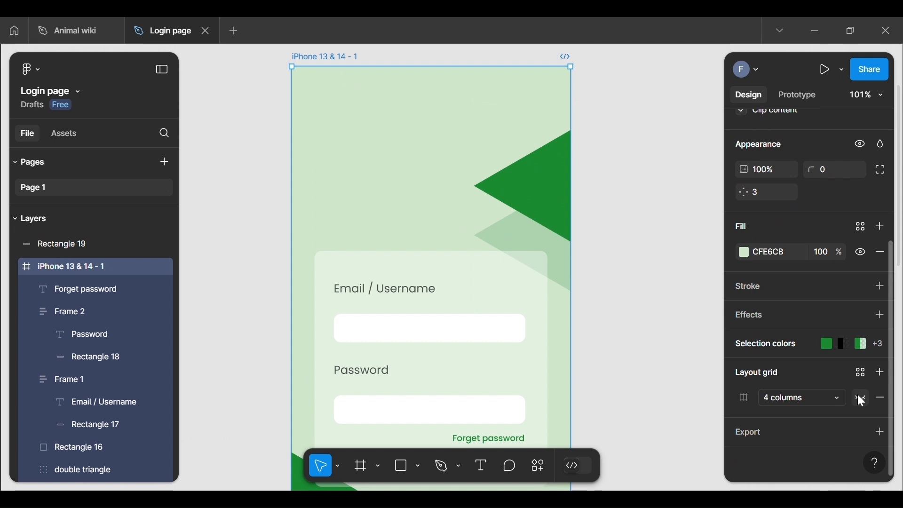
# Move the loose grey rectangle into the phone frame below the login form and resize it to 326 wide, spanning all four grid columns.
pyautogui.scroll(-5, 660, 348)
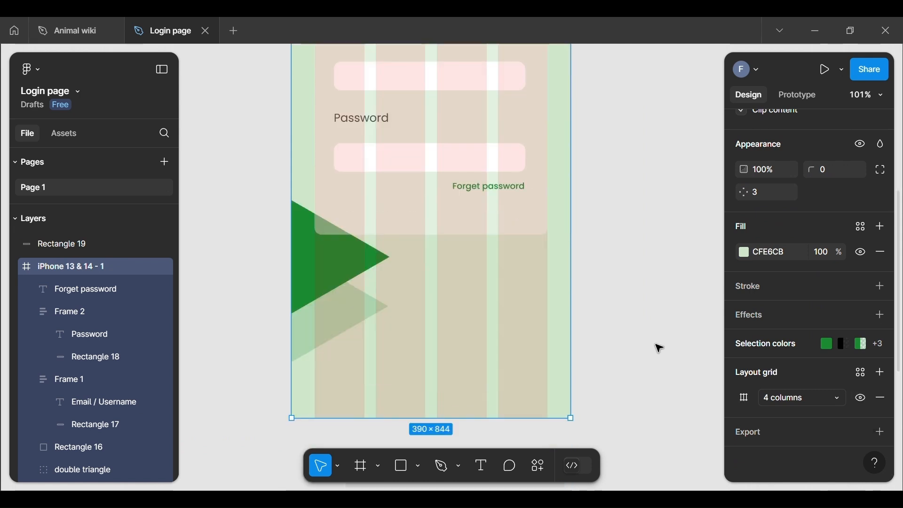
pyautogui.scroll(1, 553, 306)
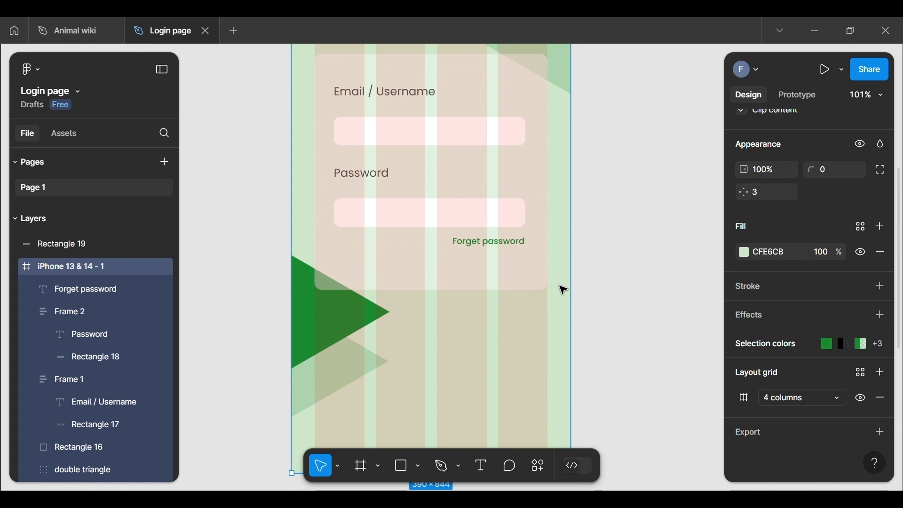
pyautogui.scroll(2, 562, 242)
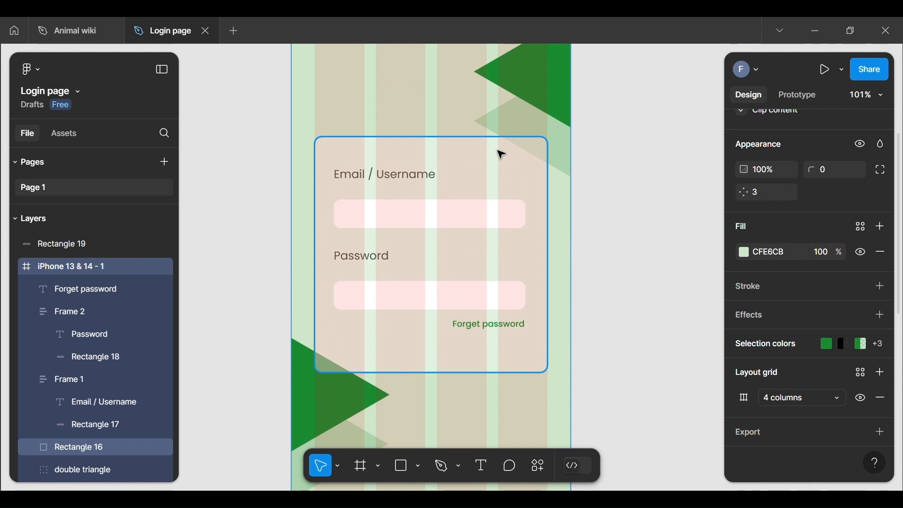
pyautogui.scroll(-5, 475, 348)
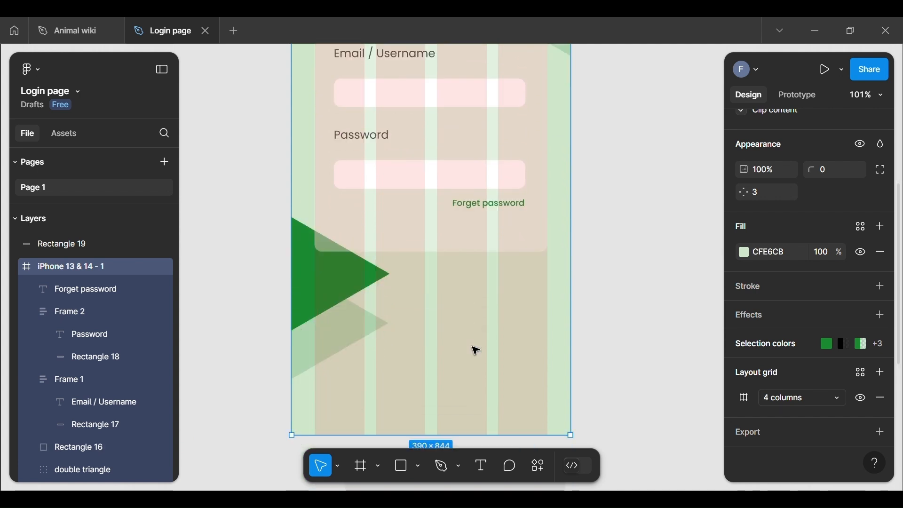
pyautogui.click(475, 413)
pyautogui.moveTo(476, 413); pyautogui.dragTo(433, 246)
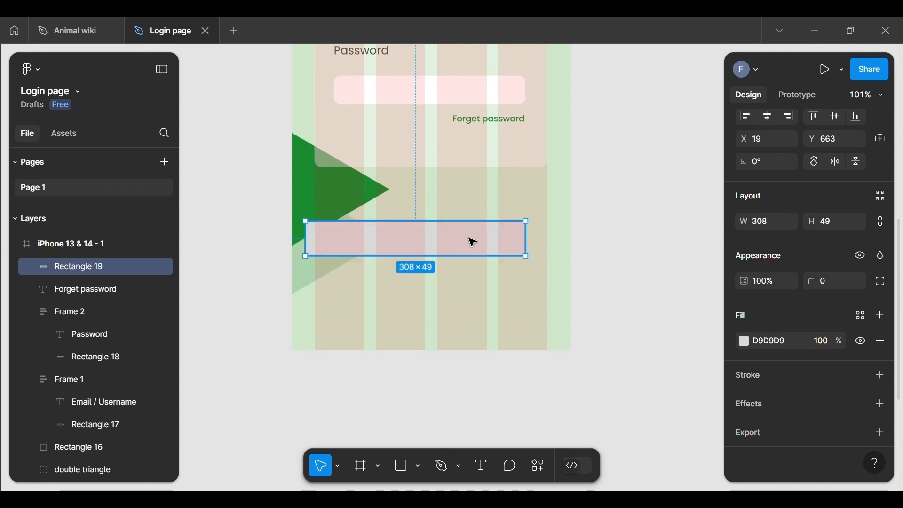
pyautogui.moveTo(532, 246); pyautogui.dragTo(557, 247)
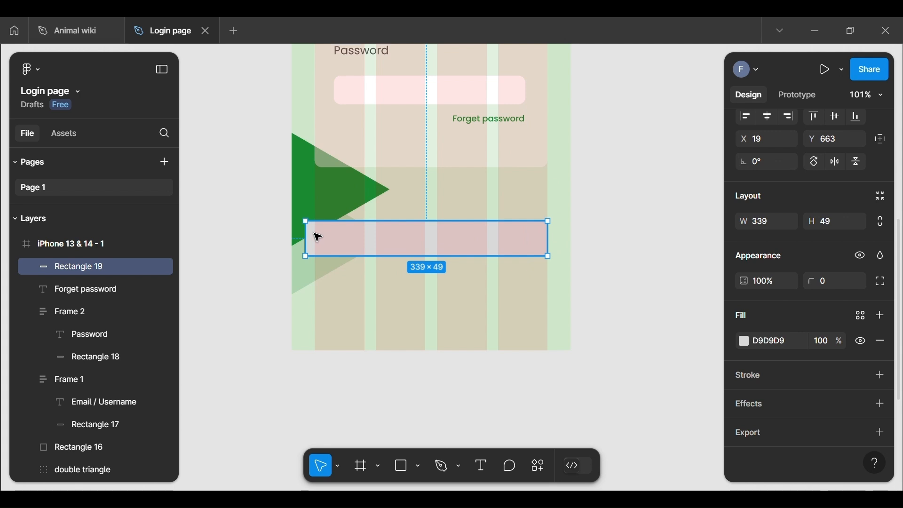
pyautogui.moveTo(319, 242); pyautogui.dragTo(324, 243)
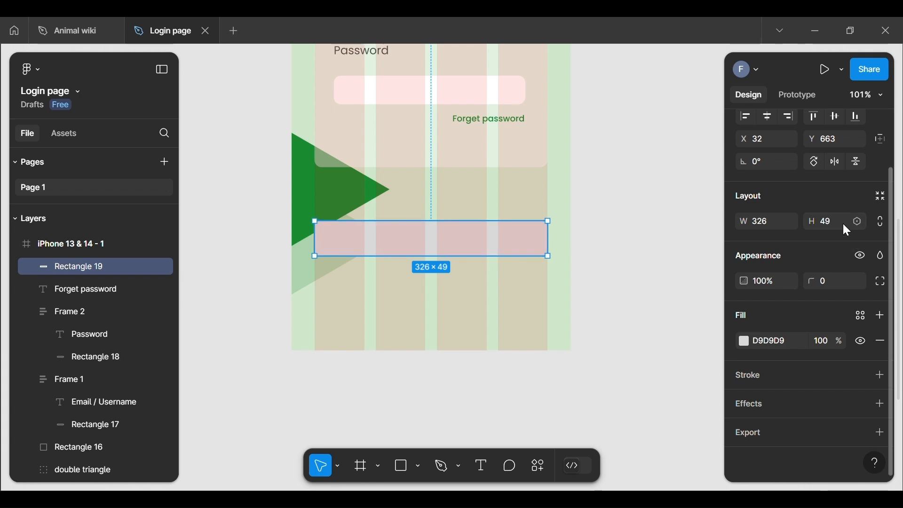
# Set the grey rectangle's height to 40 and its corner radius to 30.
pyautogui.click(830, 217)
pyautogui.press('Return')
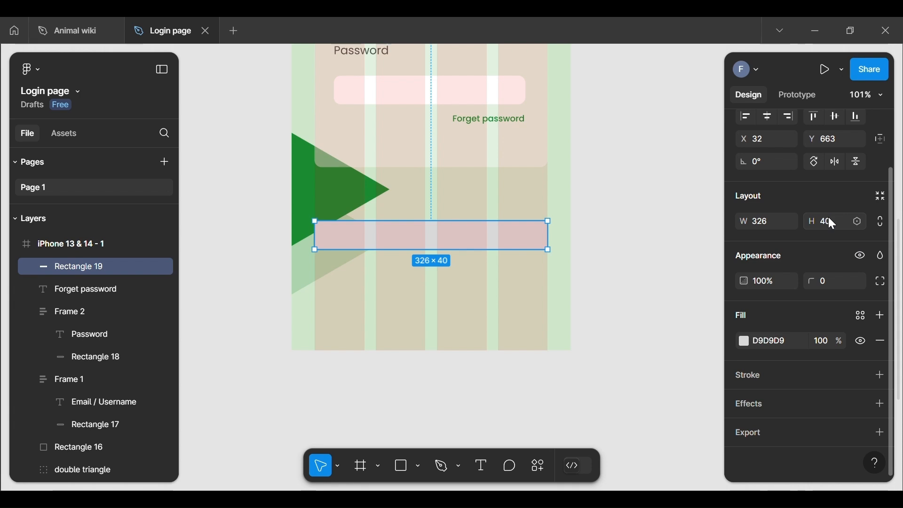
pyautogui.click(829, 280)
pyautogui.write('30')
pyautogui.press('Return')
pyautogui.click(653, 244)
pyautogui.click(516, 242)
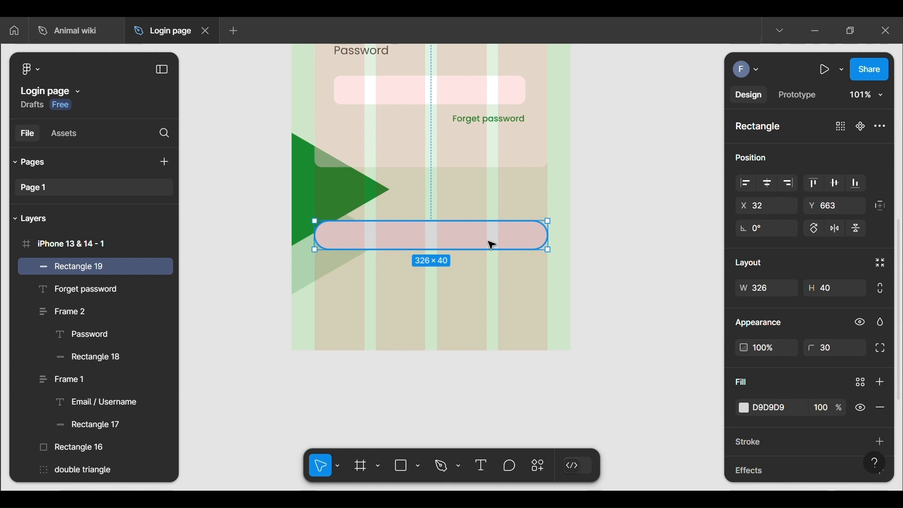
# Change the rounded rectangle's fill to white (FFFFFF).
pyautogui.click(746, 407)
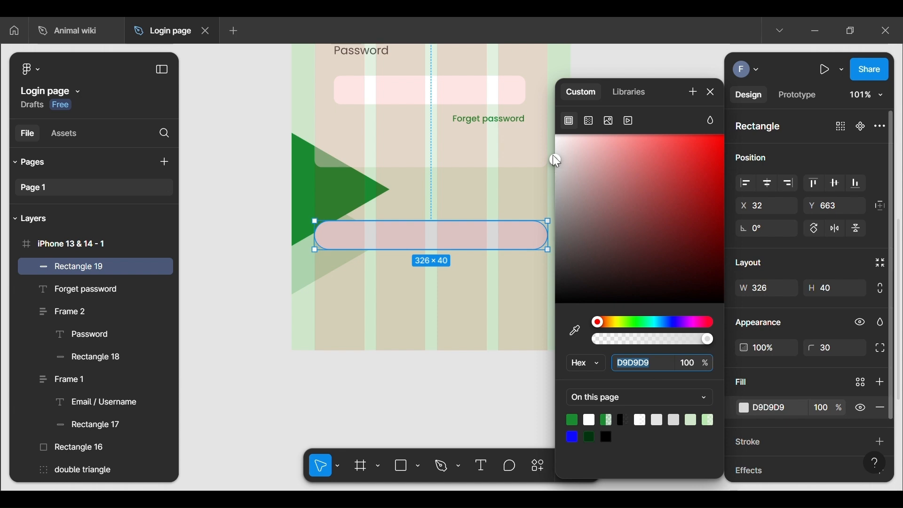
pyautogui.moveTo(552, 155); pyautogui.dragTo(543, 127)
pyautogui.click(542, 126)
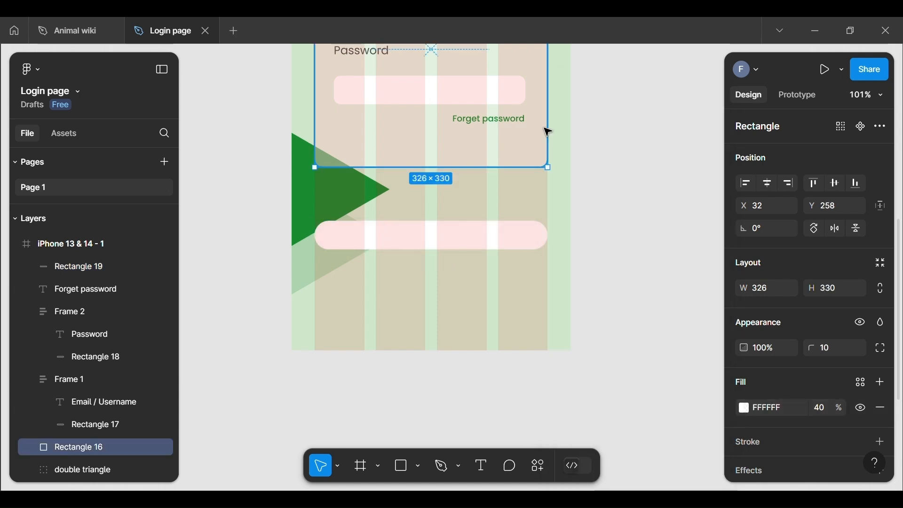
pyautogui.click(260, 202)
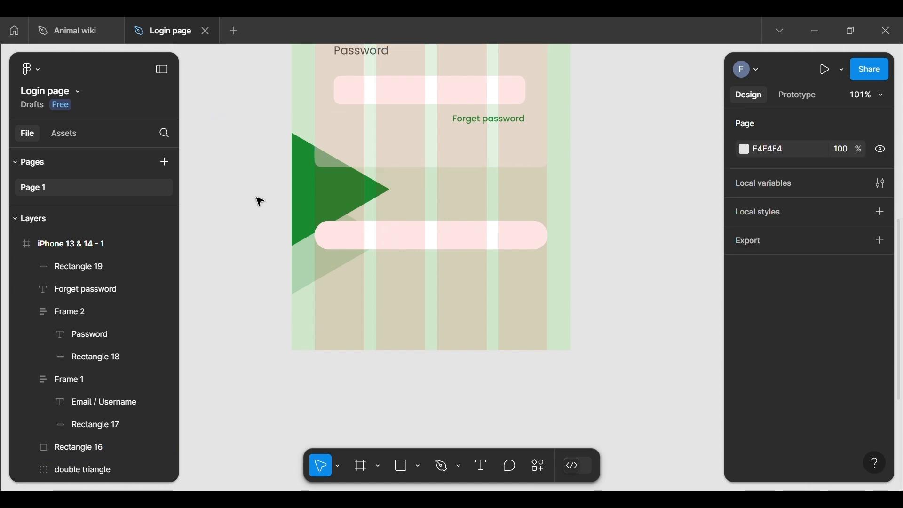
pyautogui.click(417, 228)
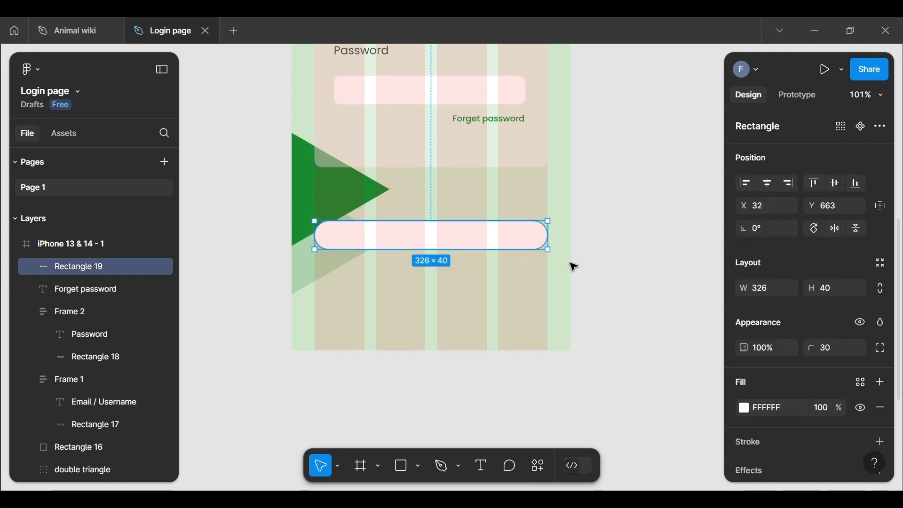
pyautogui.click(699, 358)
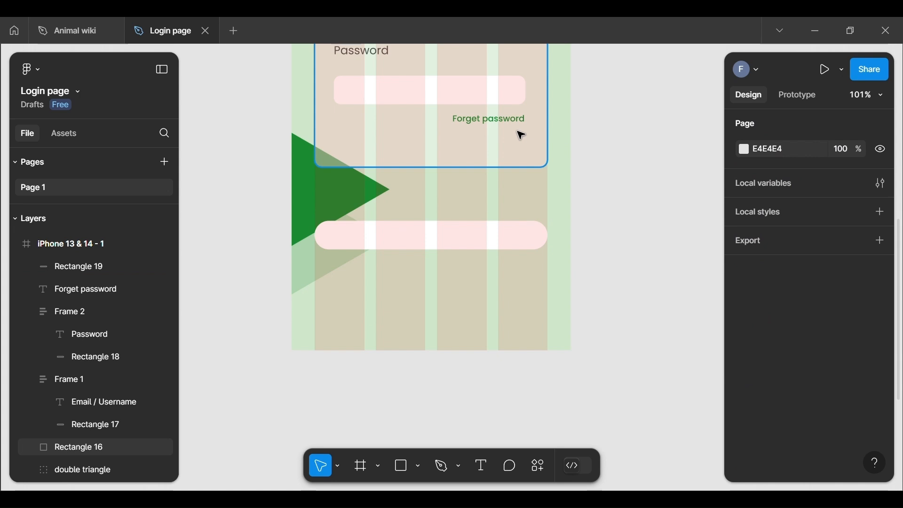
# Duplicate the Forget password text onto the rounded button, place its layer above Rectangle 19, and center it vertically on the button.
pyautogui.click(487, 121)
pyautogui.click(548, 130)
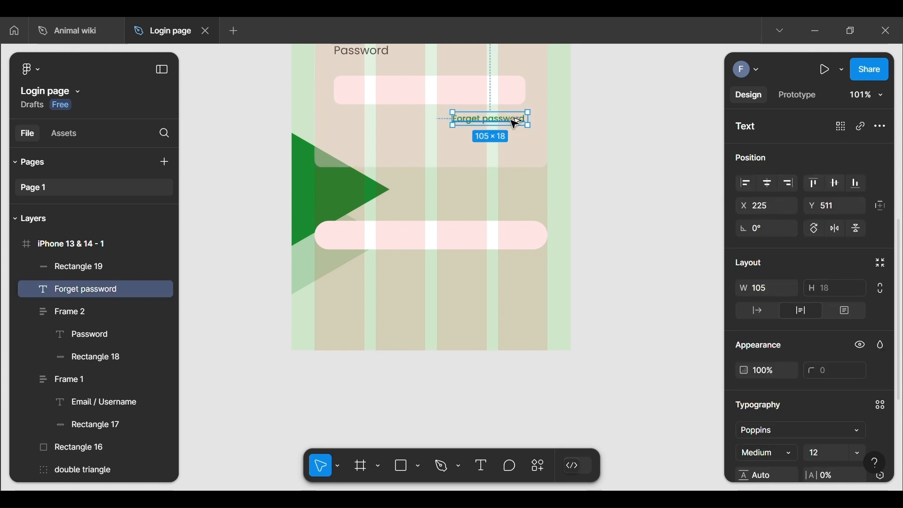
pyautogui.moveTo(513, 122); pyautogui.dragTo(445, 243)
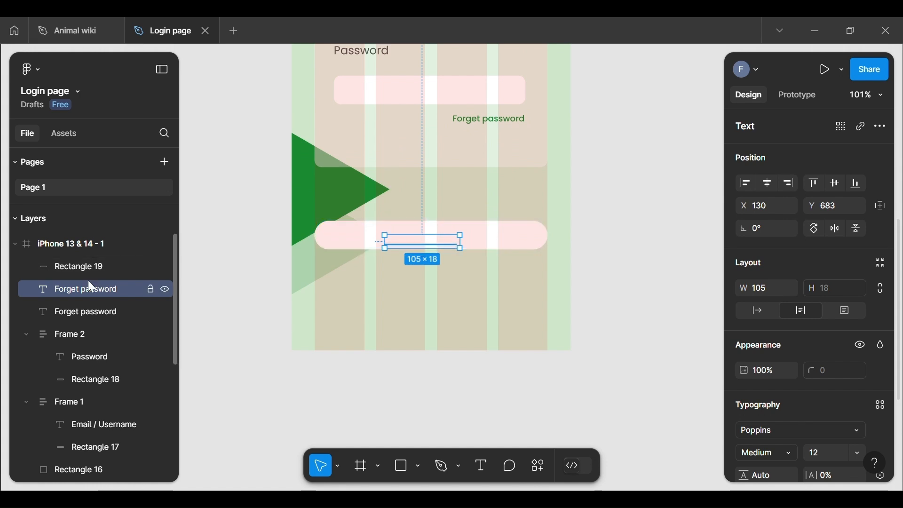
pyautogui.moveTo(81, 289); pyautogui.dragTo(82, 254)
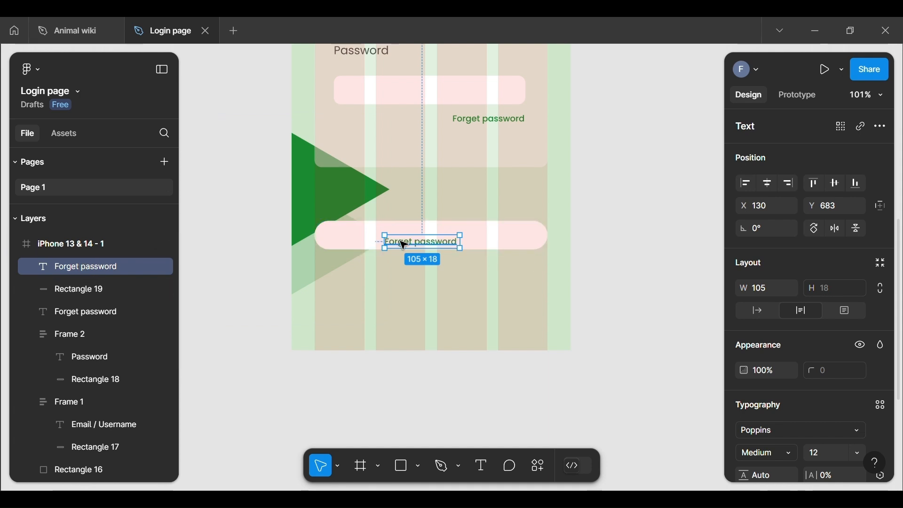
pyautogui.scroll(1, 455, 243)
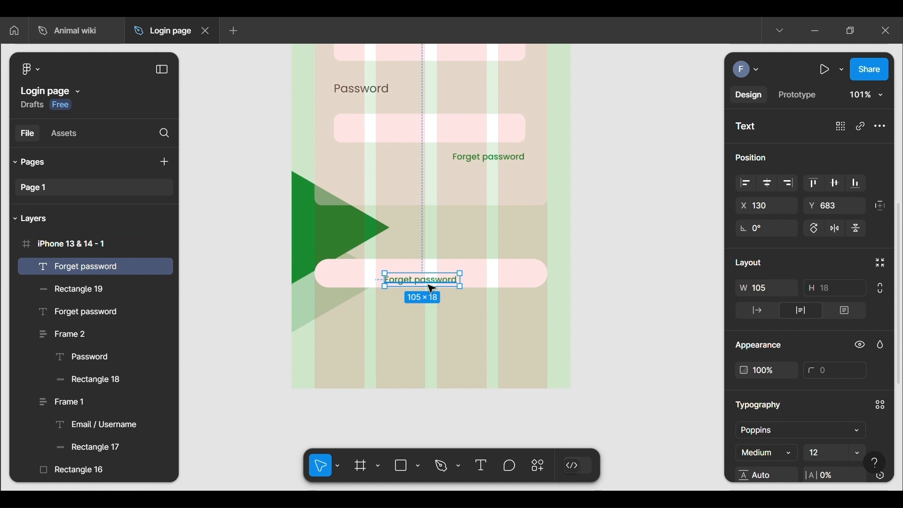
pyautogui.scroll(2, 429, 284)
pyautogui.scroll(3, 428, 284)
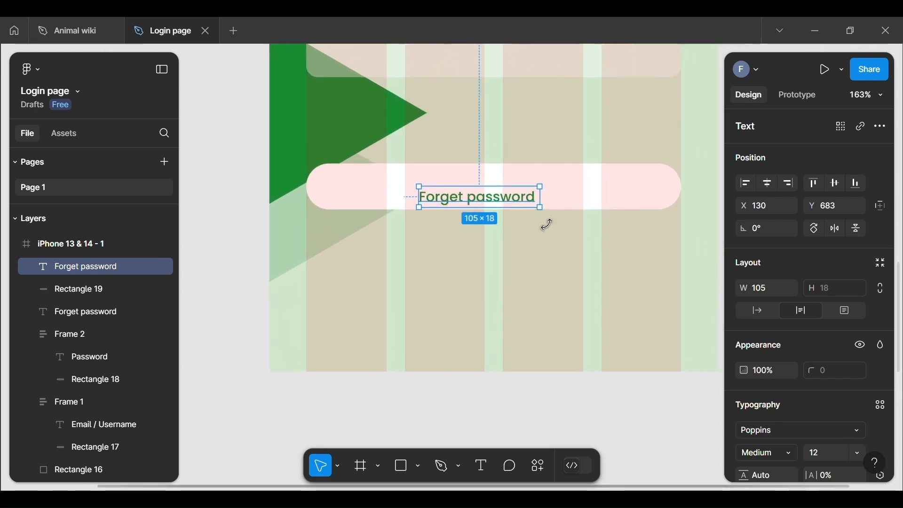
pyautogui.moveTo(482, 201); pyautogui.dragTo(482, 194)
# Replace the duplicated label's text on the button with "Sign in".
pyautogui.doubleClick(490, 200)
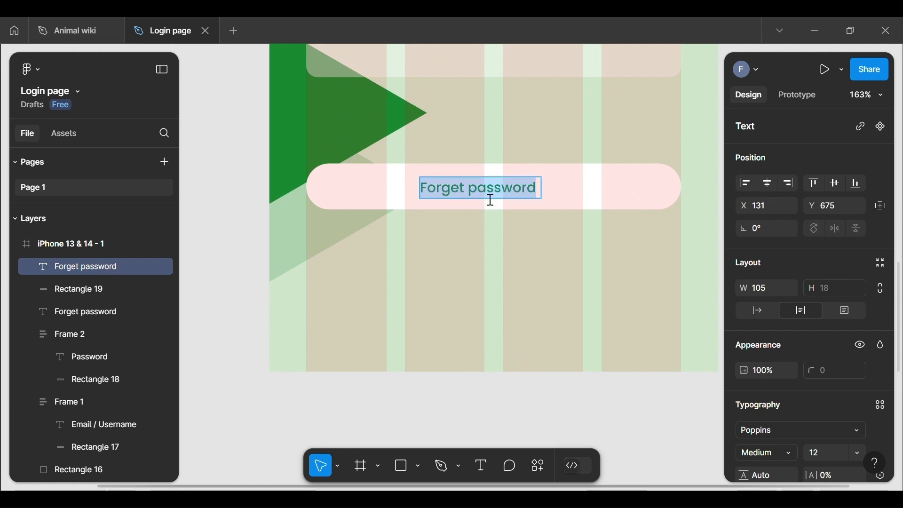
pyautogui.press('Right')
pyautogui.press('BackSpace')
pyautogui.press('BackSpace')
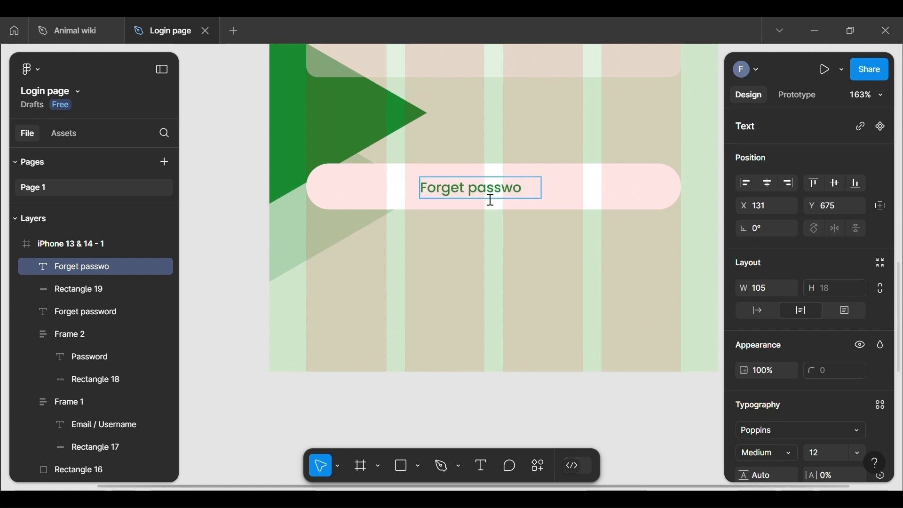
pyautogui.press('BackSpace')
pyautogui.press('BackSpace')
pyautogui.press('BackSpace')
pyautogui.press('BackSpace')
pyautogui.press('BackSpace')
pyautogui.press('BackSpace')
pyautogui.press('BackSpace')
pyautogui.press('BackSpace')
pyautogui.press('BackSpace')
pyautogui.press('BackSpace')
pyautogui.press('BackSpace')
pyautogui.press('BackSpace')
pyautogui.press('BackSpace')
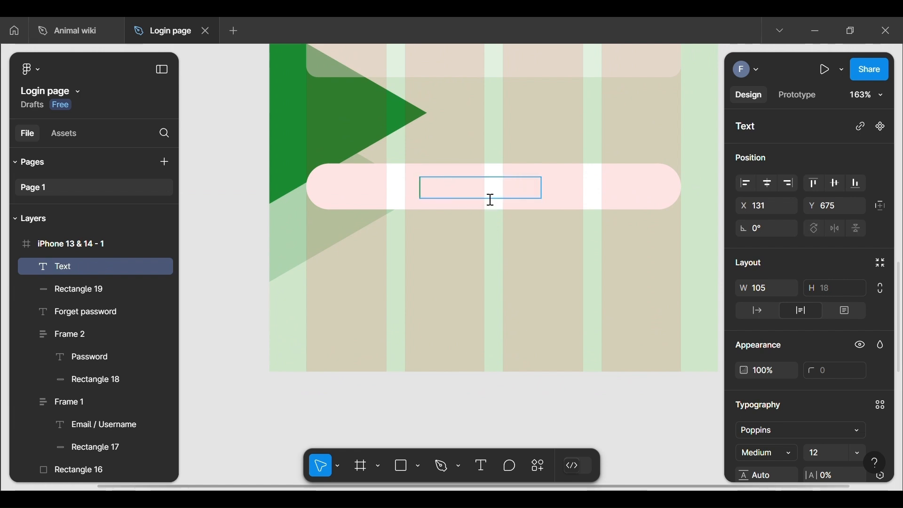
pyautogui.write('SI')
pyautogui.press('BackSpace')
pyautogui.write('ign in')
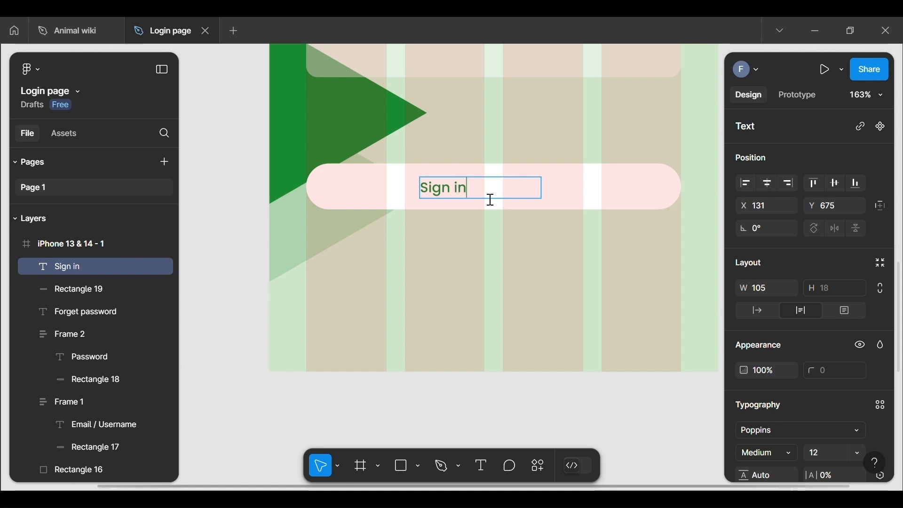
pyautogui.press('Escape')
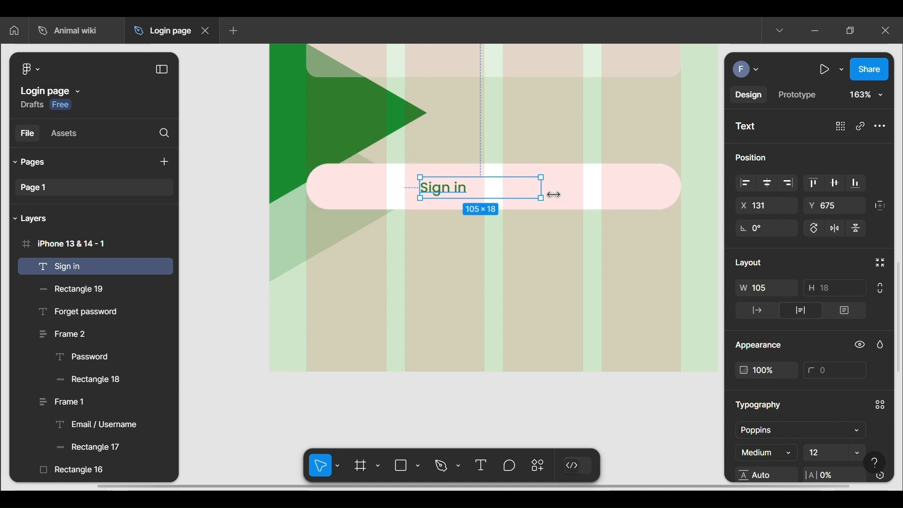
# Narrow the Sign in text box to 41 wide and move it to about the middle of the button.
pyautogui.moveTo(555, 195); pyautogui.dragTo(480, 202)
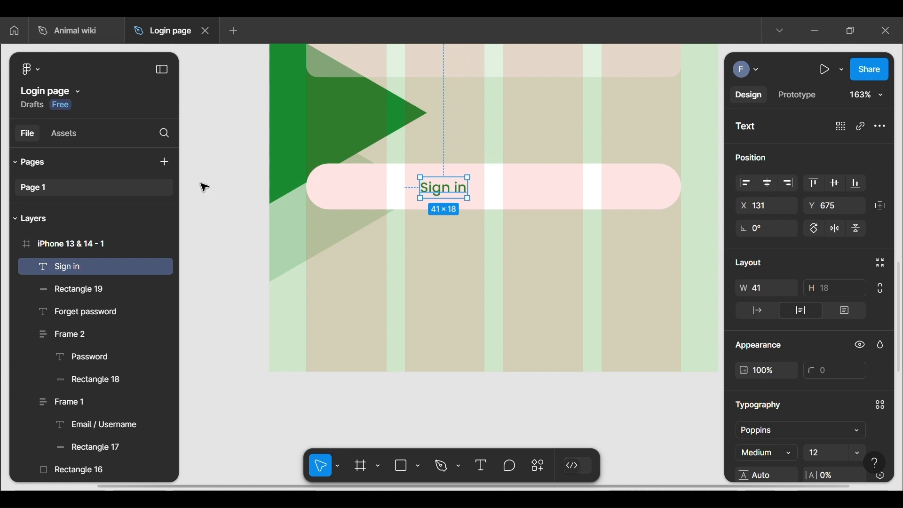
pyautogui.press('Escape')
pyautogui.click(440, 196)
pyautogui.moveTo(439, 197); pyautogui.dragTo(501, 194)
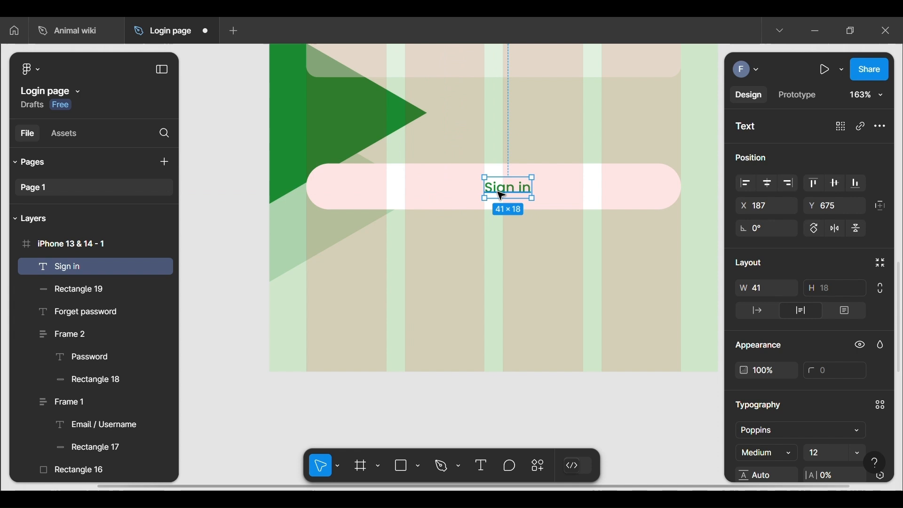
# Combine the Sign in text and its rounded rectangle into one auto layout frame.
pyautogui.keyDown('shift'); pyautogui.click(450, 192); pyautogui.keyUp('shift')
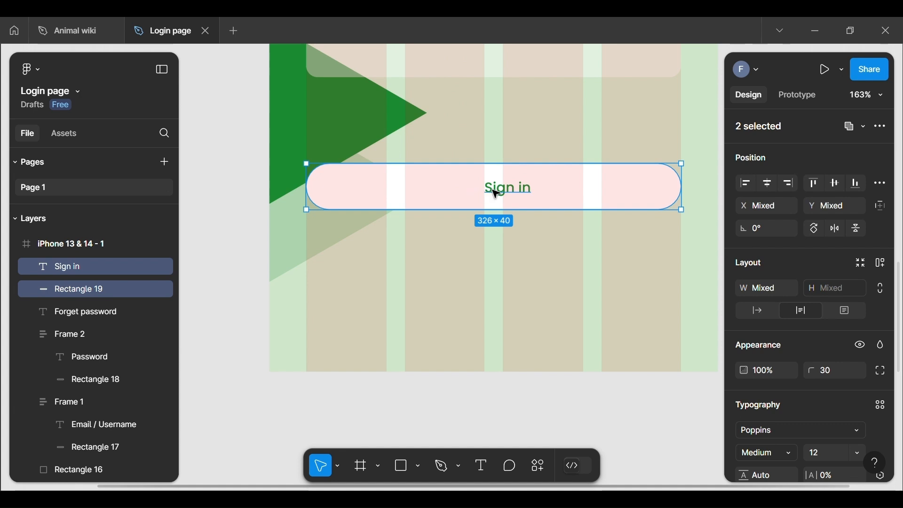
pyautogui.rightClick(489, 187)
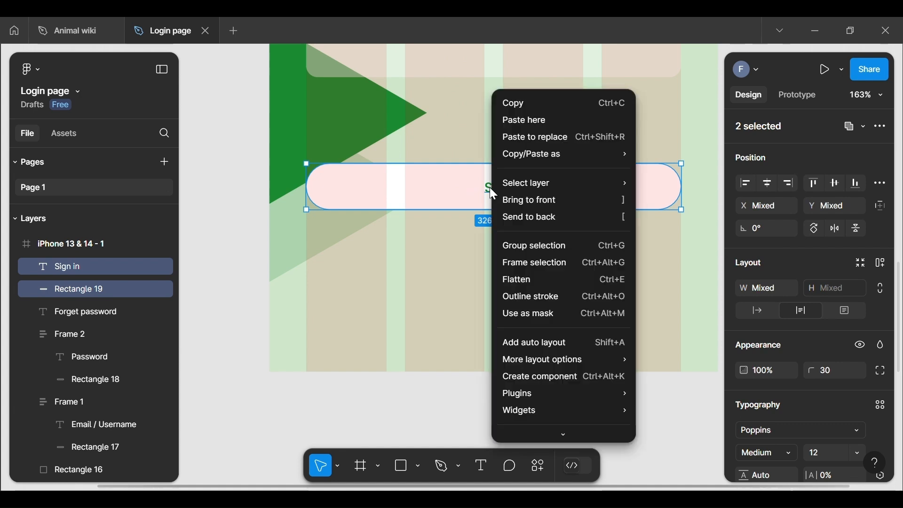
pyautogui.click(524, 342)
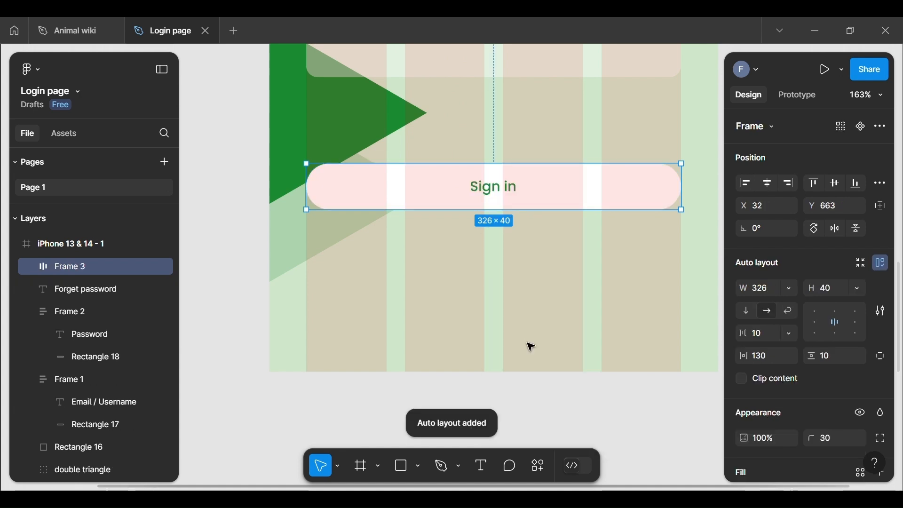
pyautogui.click(256, 215)
# Duplicate the Sign in button directly below the original, aligned at X 32 and Y 714.
pyautogui.scroll(-5, 278, 263)
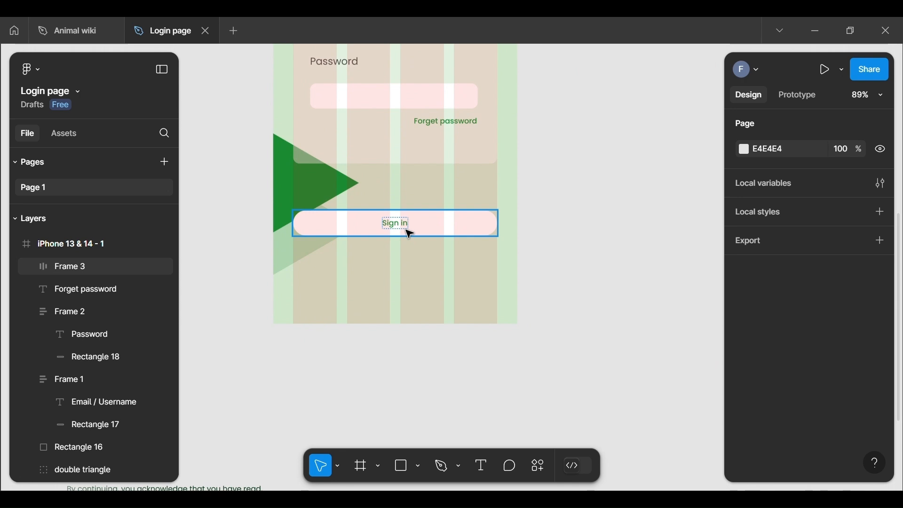
pyautogui.scroll(-2, 409, 233)
pyautogui.scroll(5, 409, 234)
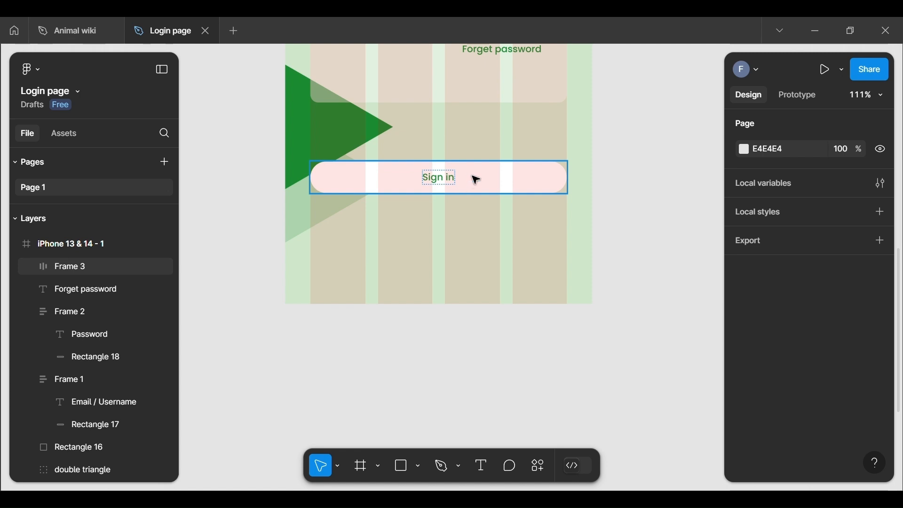
pyautogui.moveTo(476, 180); pyautogui.dragTo(471, 218)
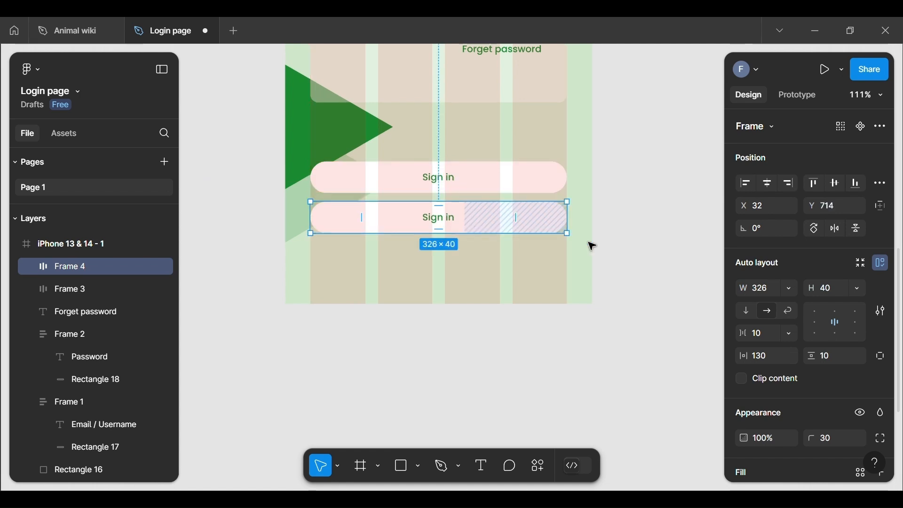
pyautogui.click(594, 278)
pyautogui.click(498, 226)
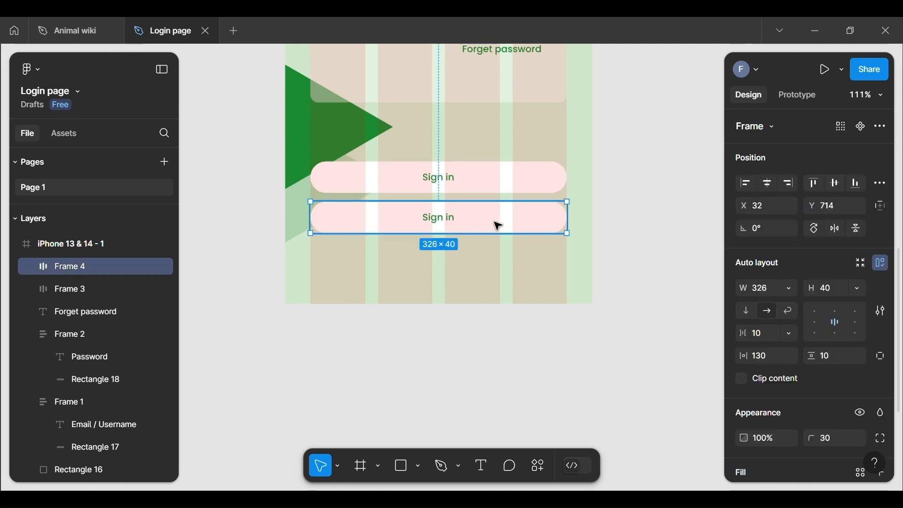
# Nudge the lower Sign in button down to Y 719, leaving a larger gap below the upper button.
pyautogui.press('Down')
pyautogui.press('Down')
pyautogui.press('Down')
pyautogui.press('Down')
pyautogui.press('Down')
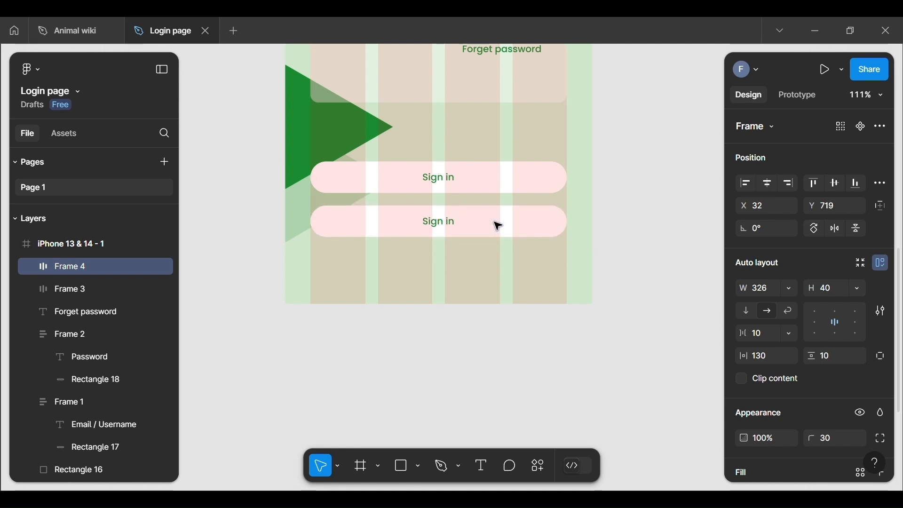
pyautogui.click(640, 200)
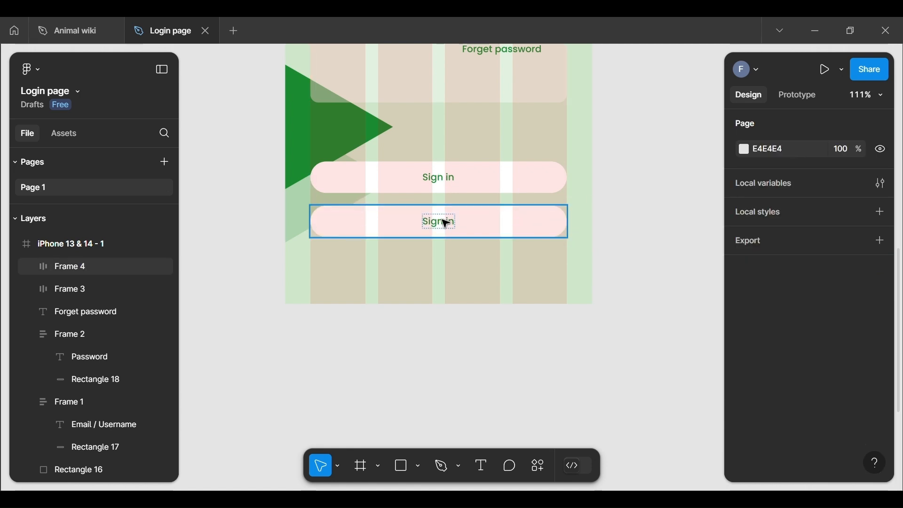
# Add an inside stroke with a weight of 1.5 to the lower Sign in button.
pyautogui.click(485, 211)
pyautogui.scroll(-5, 839, 340)
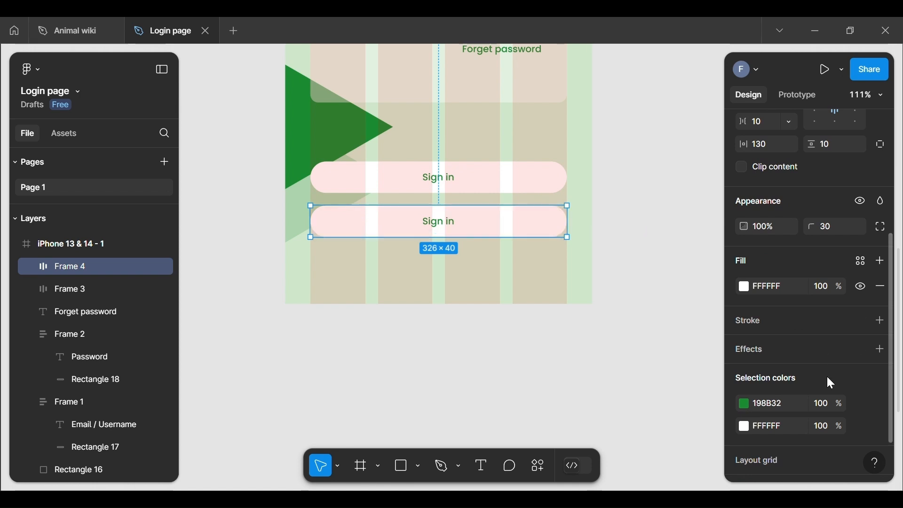
pyautogui.click(760, 320)
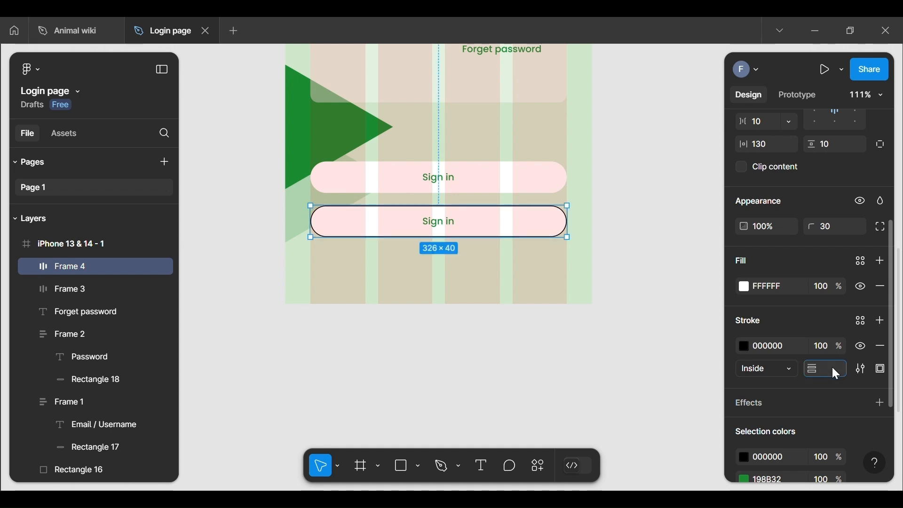
pyautogui.press('Return')
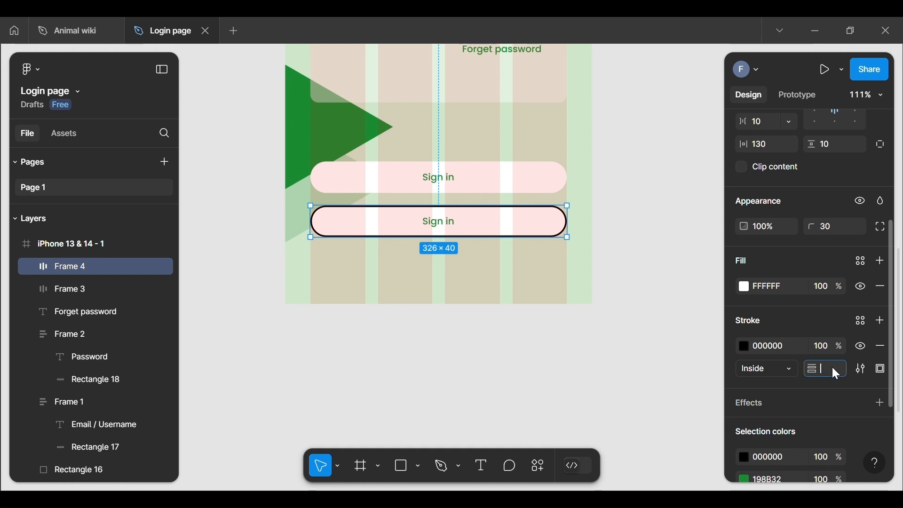
pyautogui.click(832, 367)
pyautogui.write('1.5')
pyautogui.press('Return')
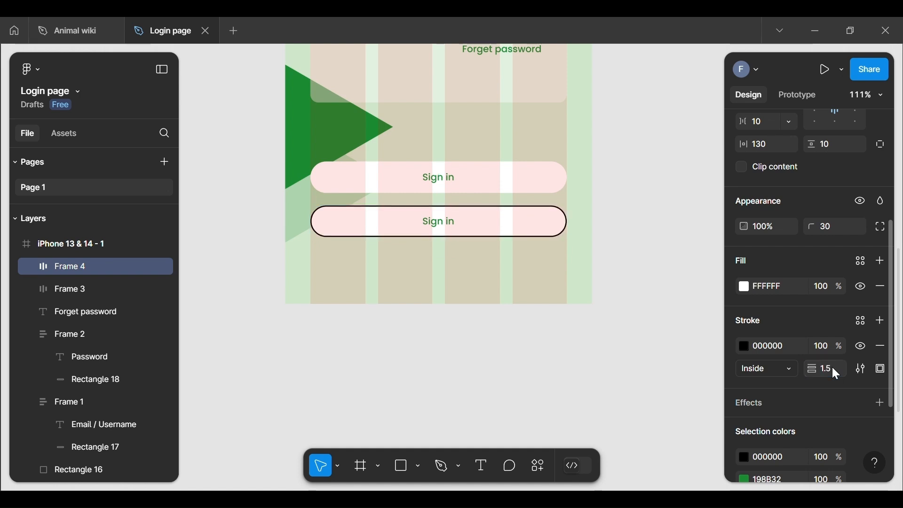
# Change the lower button's stroke color to the page's green, 198B32.
pyautogui.click(745, 347)
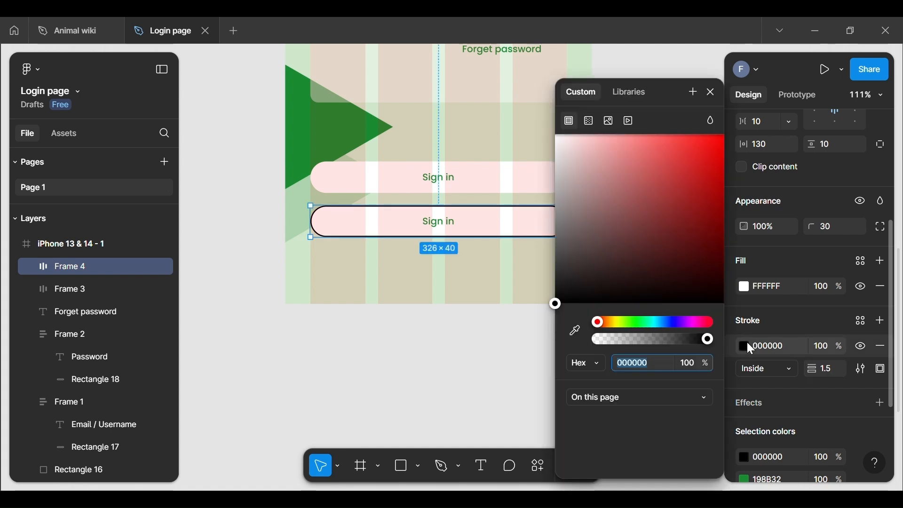
pyautogui.click(572, 420)
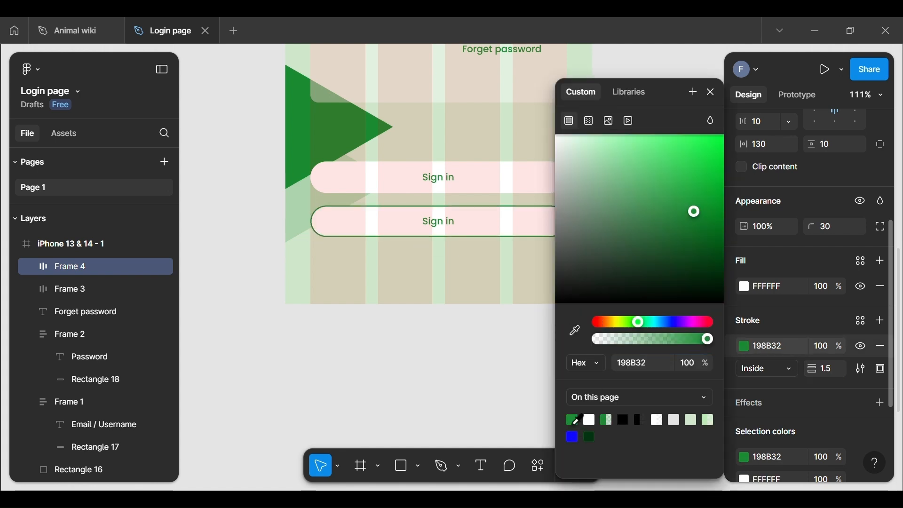
pyautogui.click(517, 405)
# Remove the white FFFFFF fill from the lower button so that only its outline and label remain.
pyautogui.click(480, 223)
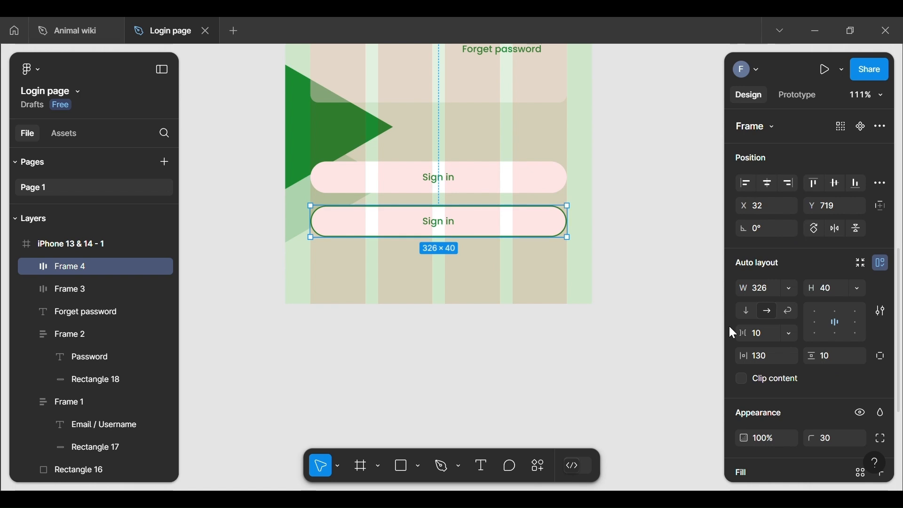
pyautogui.scroll(-3, 799, 355)
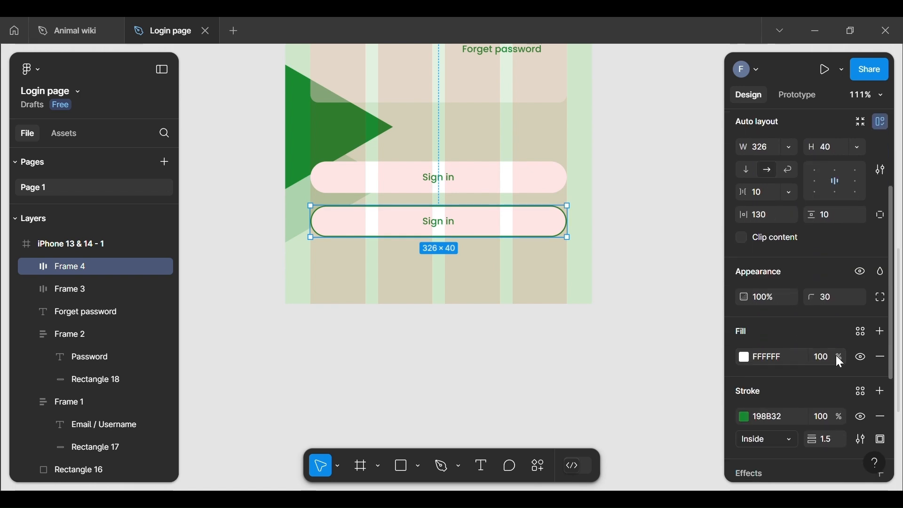
pyautogui.click(882, 357)
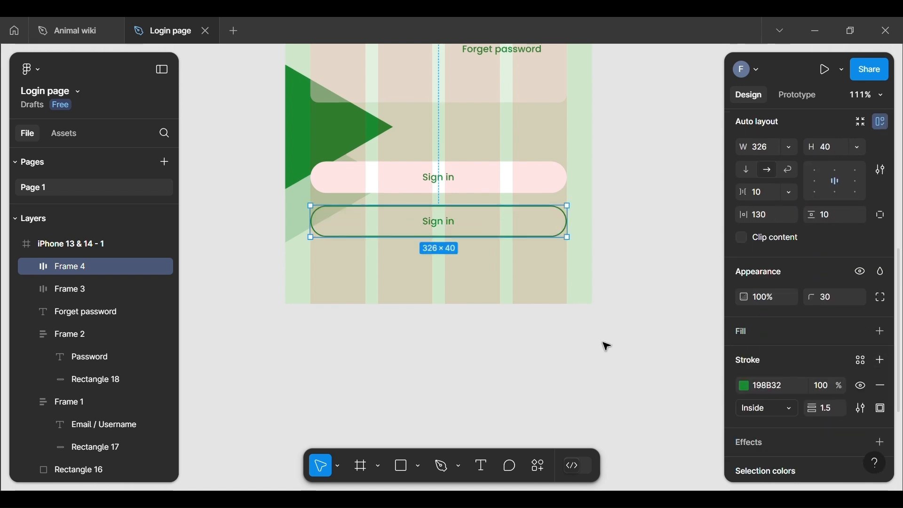
# Hide the 4-column layout grid on the iPhone 13 & 14 - 1 frame.
pyautogui.scroll(10, 636, 253)
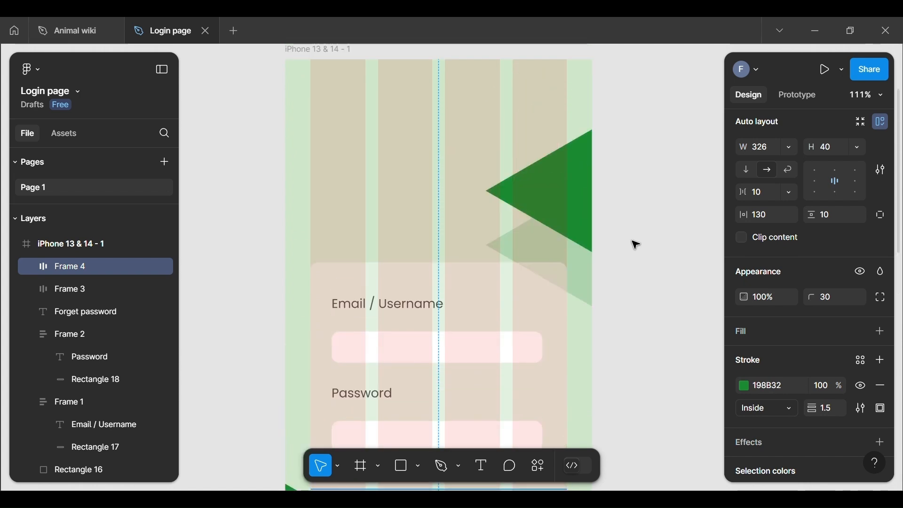
pyautogui.scroll(1, 637, 245)
pyautogui.click(302, 63)
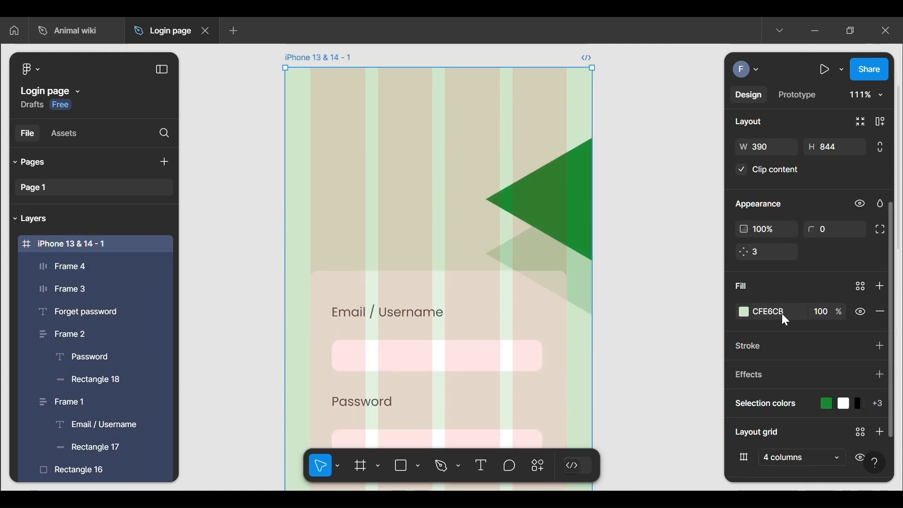
pyautogui.scroll(-3, 783, 314)
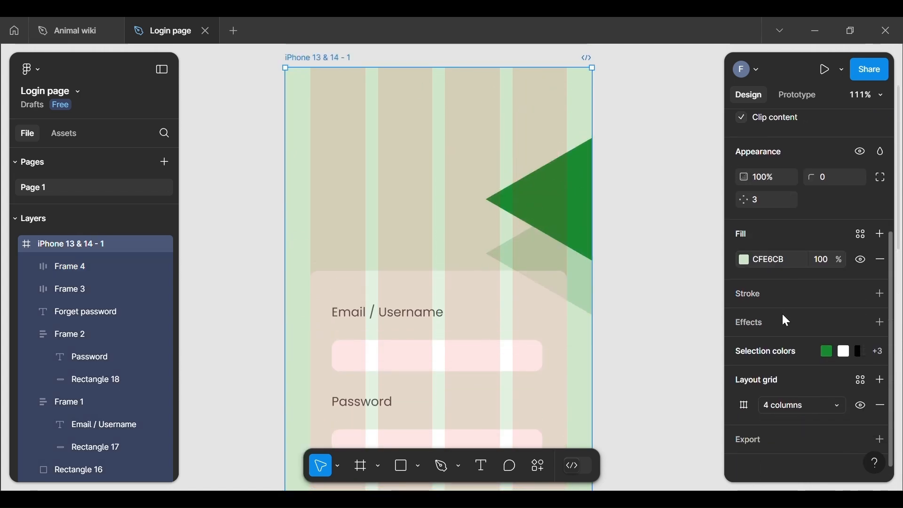
pyautogui.click(861, 399)
pyautogui.scroll(-10, 629, 373)
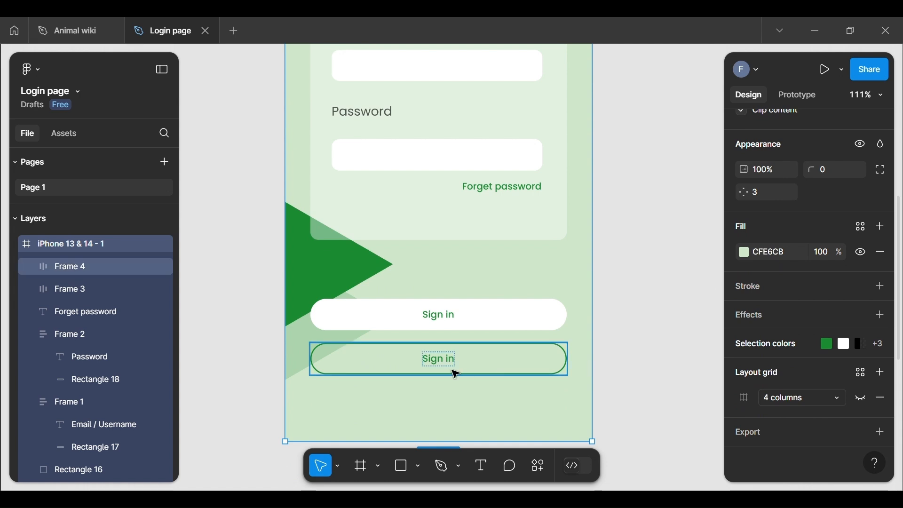
# Change the outlined button's label to "Sign up".
pyautogui.scroll(2, 455, 374)
pyautogui.scroll(-3, 461, 375)
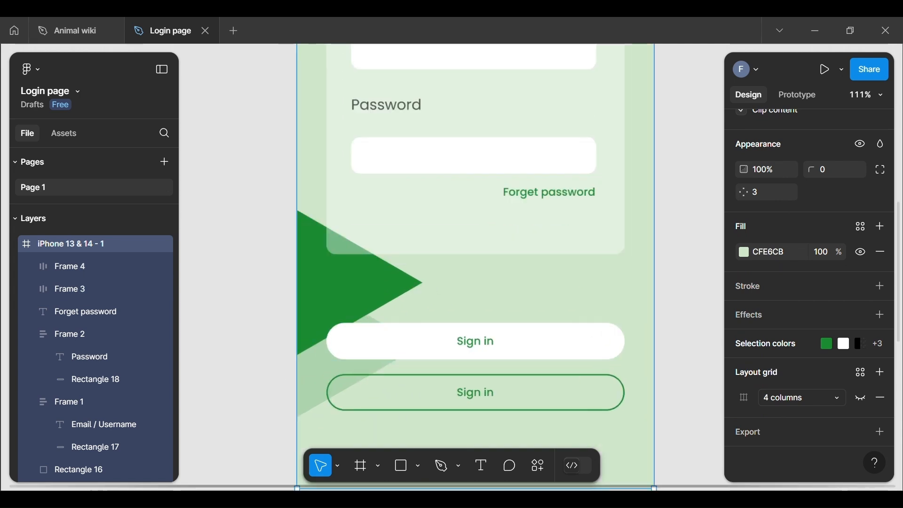
pyautogui.scroll(3, 461, 375)
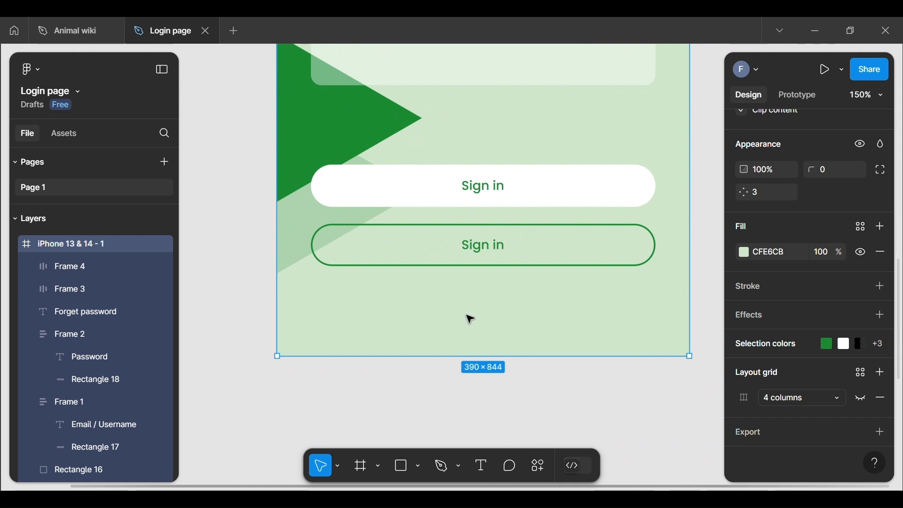
pyautogui.click(495, 258)
pyautogui.click(497, 257)
pyautogui.doubleClick(499, 258)
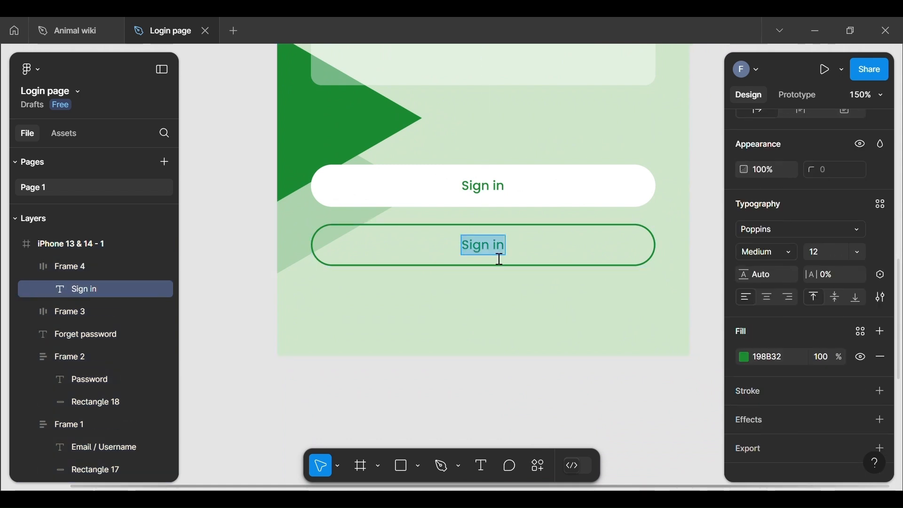
pyautogui.press('Right')
pyautogui.press('BackSpace')
pyautogui.press('BackSpace')
pyautogui.press('BackSpace')
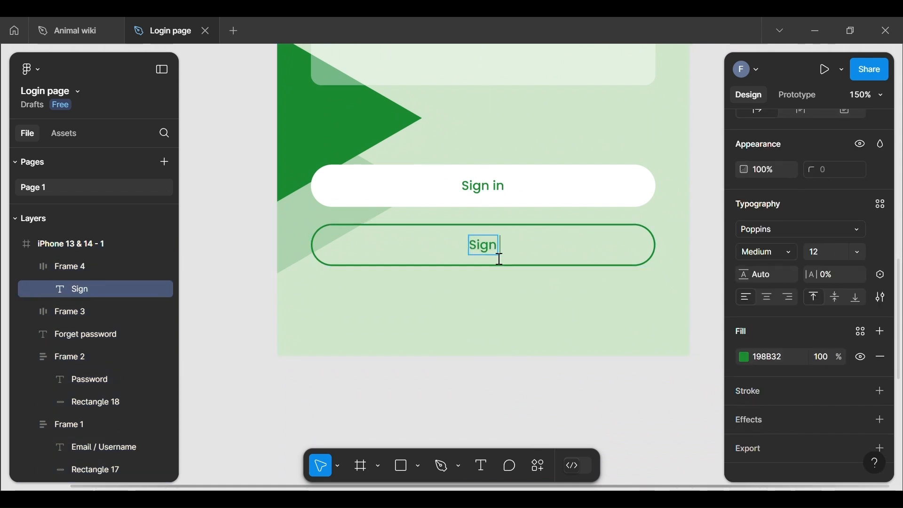
pyautogui.write('up')
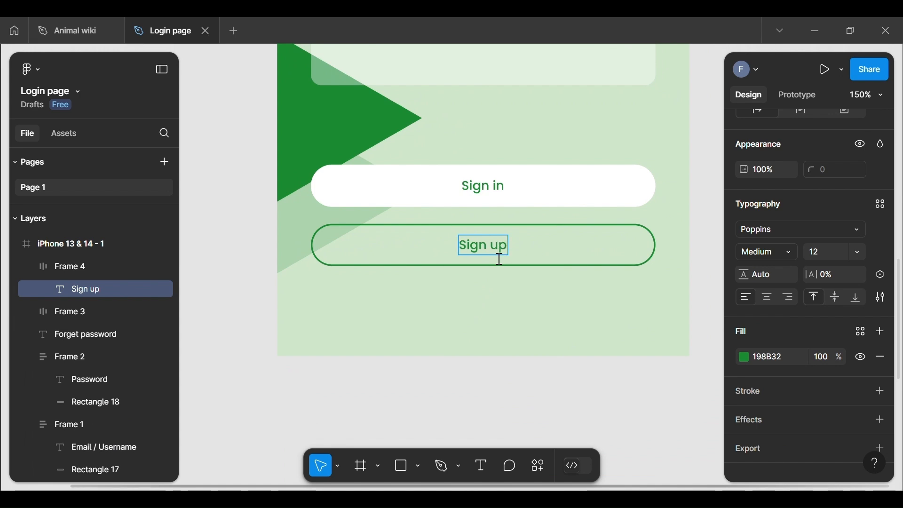
pyautogui.press('Escape')
pyautogui.press('Escape')
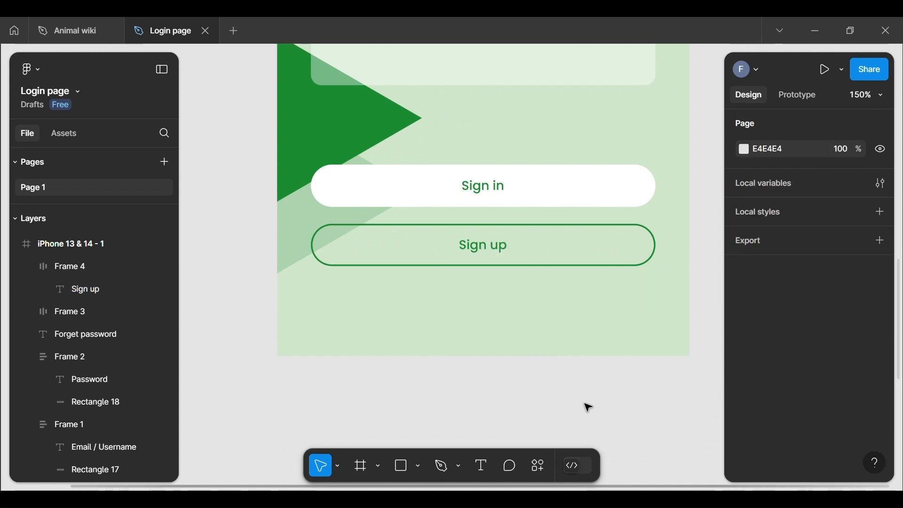
# Review the login page's overall layout, from the triangles and form fields down to the two buttons.
pyautogui.scroll(-2, 587, 405)
pyautogui.scroll(-4, 365, 309)
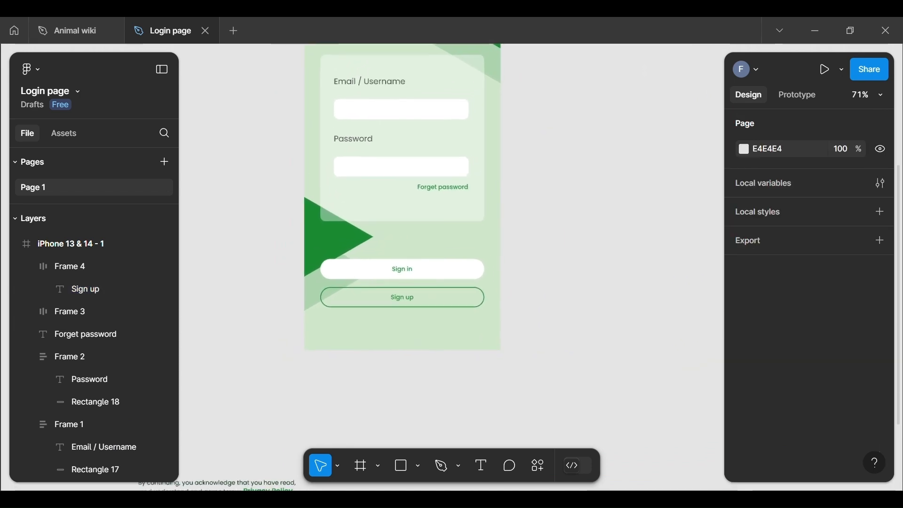
pyautogui.scroll(1, 383, 442)
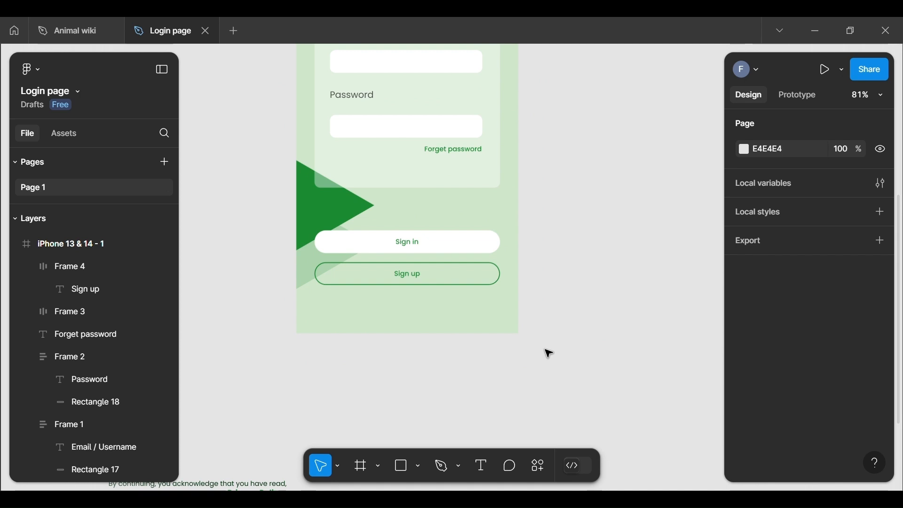
pyautogui.scroll(3, 536, 267)
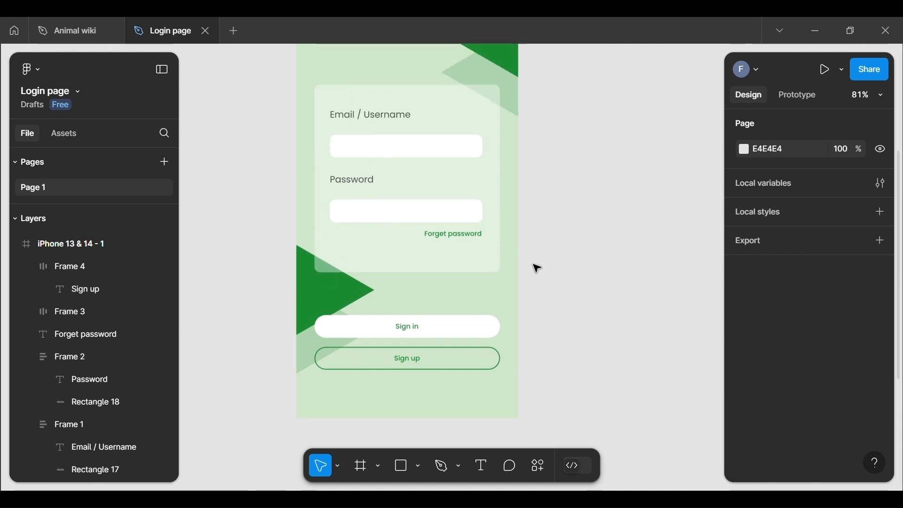
pyautogui.scroll(2, 538, 268)
pyautogui.scroll(-3, 538, 268)
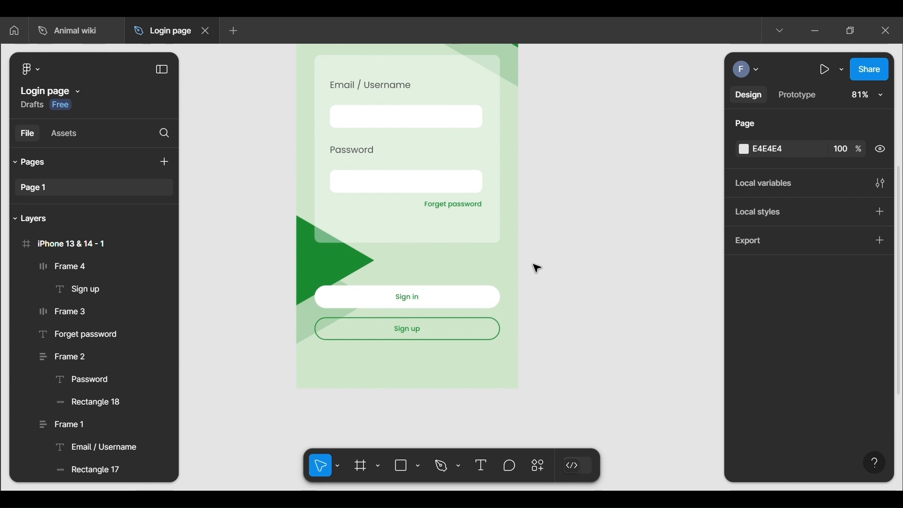
pyautogui.scroll(6, 538, 269)
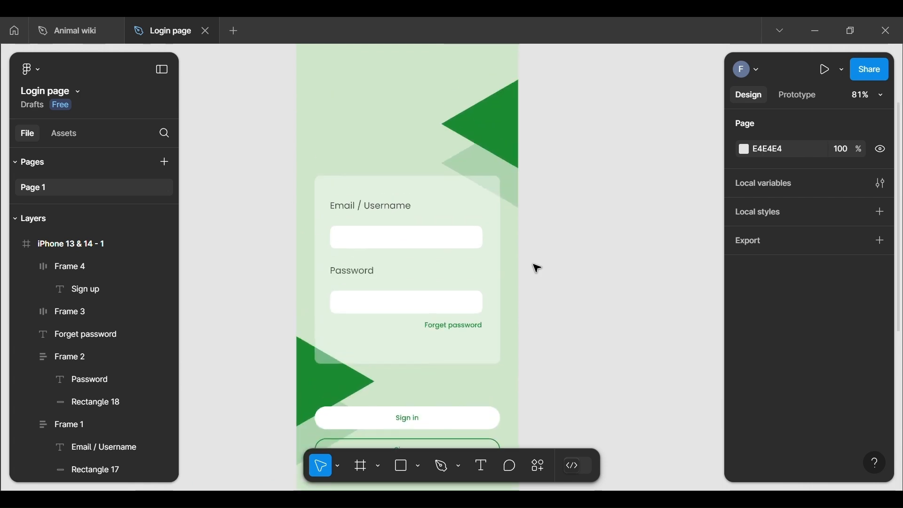
pyautogui.scroll(-6, 538, 268)
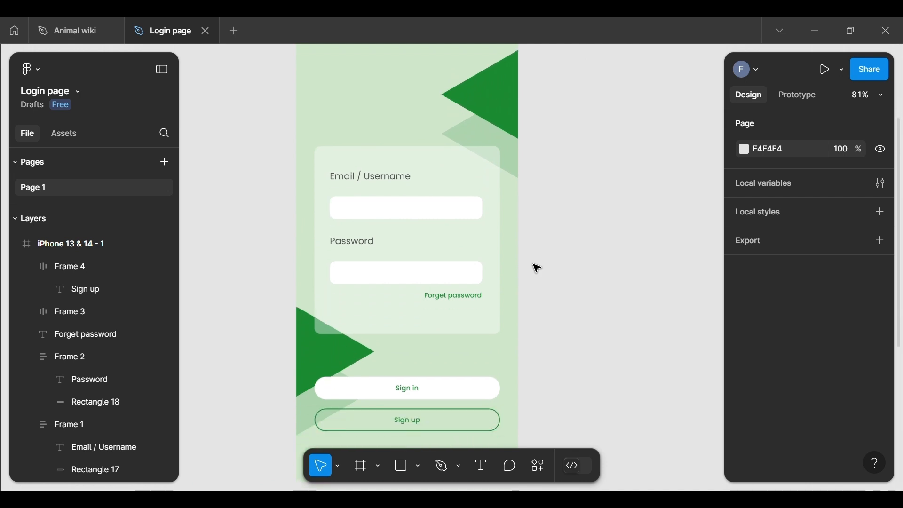
# Move the footer icons frame to just below the phone frame, at about X -6874 and Y 452.
pyautogui.scroll(-1, 538, 268)
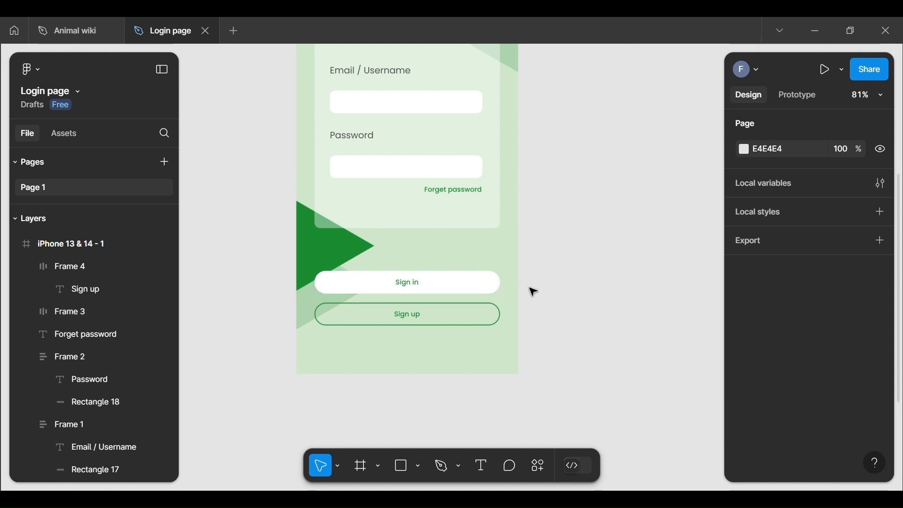
pyautogui.scroll(-5, 533, 291)
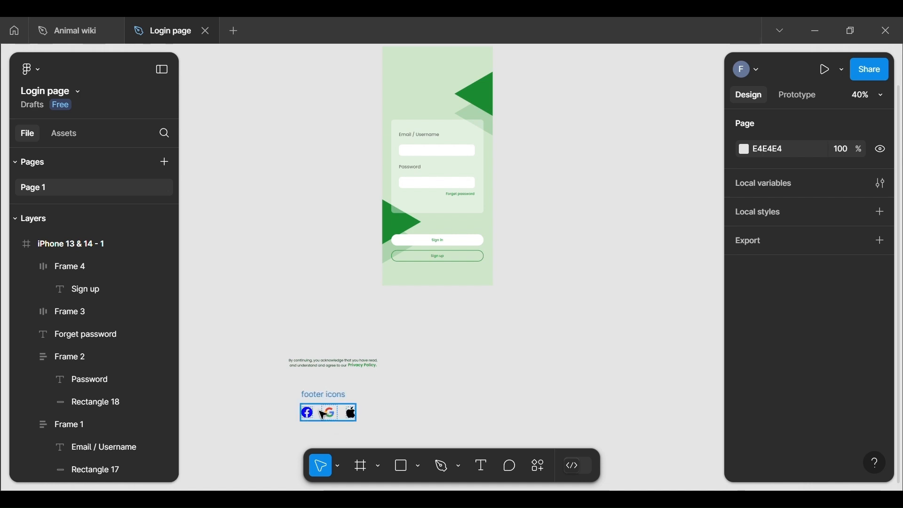
pyautogui.moveTo(323, 415); pyautogui.dragTo(469, 333)
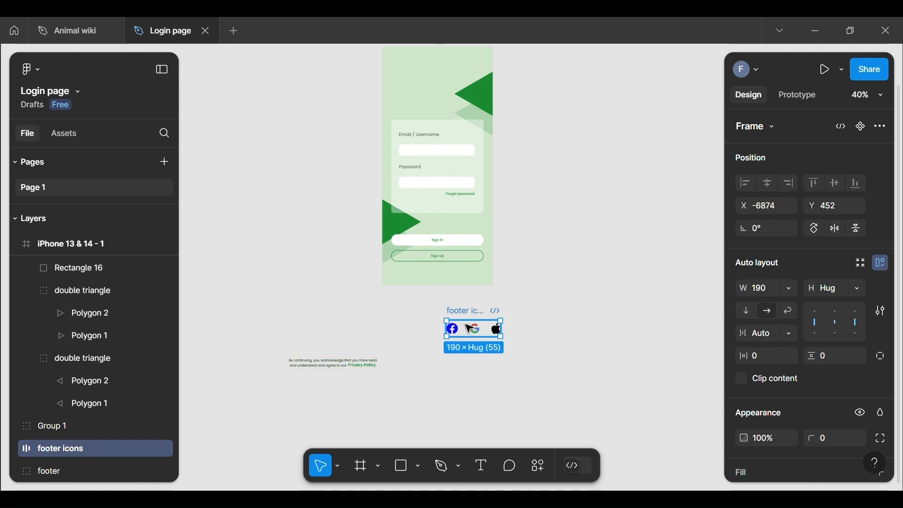
# Move the Privacy Policy footer text group closer to the phone frame, beside the footer icons, at about X -7350 and Y 489.
pyautogui.click(341, 369)
pyautogui.scroll(3, 337, 367)
pyautogui.scroll(-5, 339, 368)
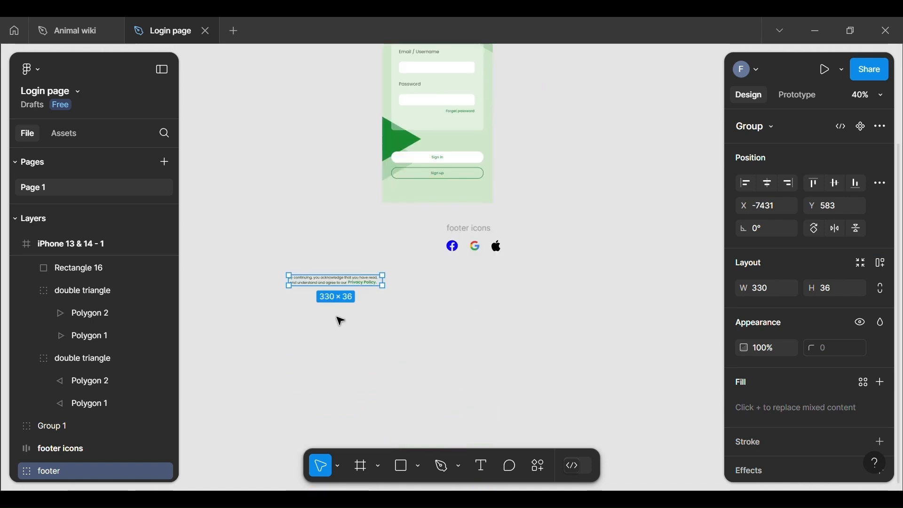
pyautogui.scroll(5, 307, 279)
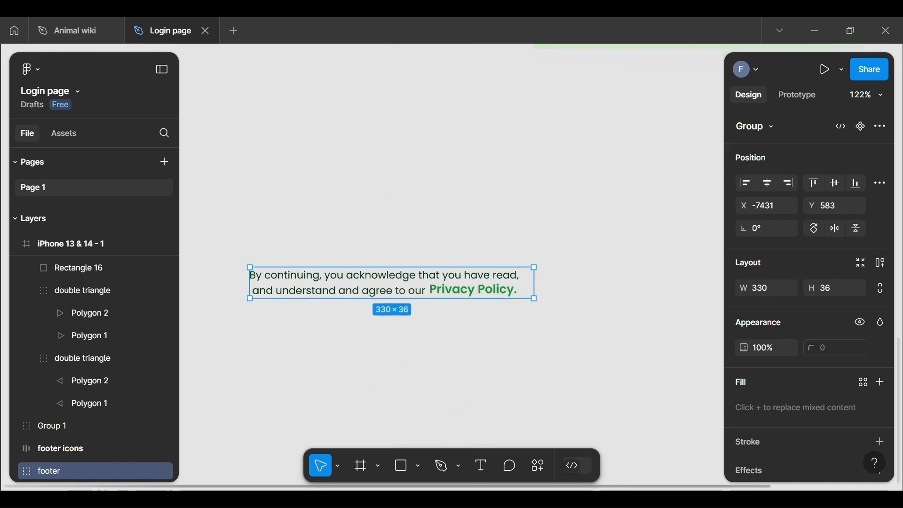
pyautogui.scroll(-5, 213, 407)
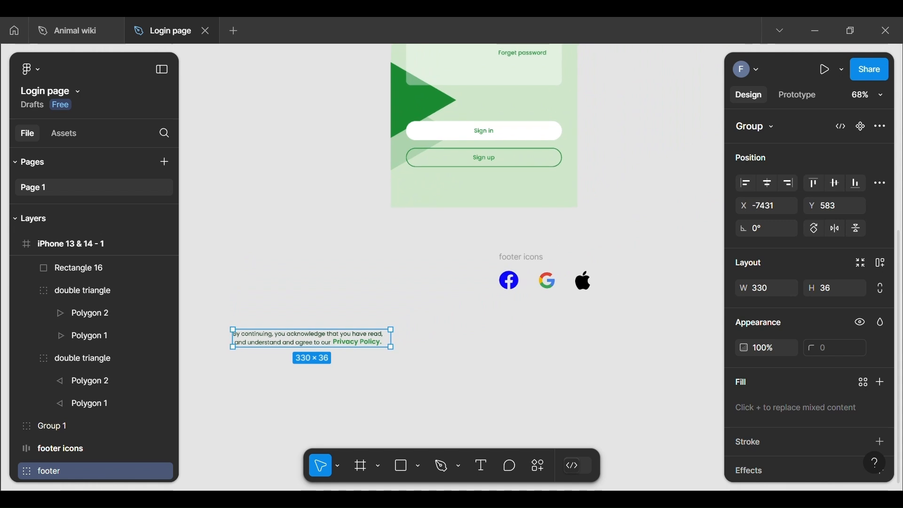
pyautogui.scroll(2, 399, 211)
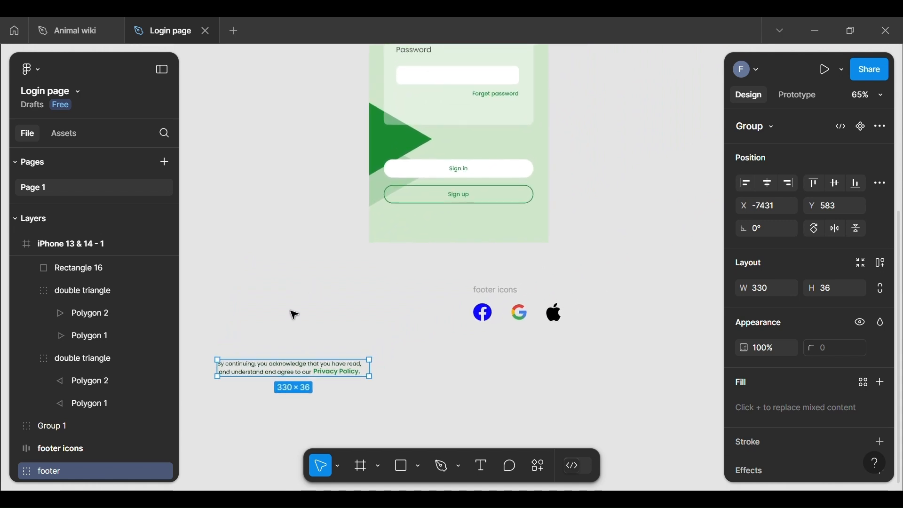
pyautogui.moveTo(287, 378); pyautogui.dragTo(324, 335)
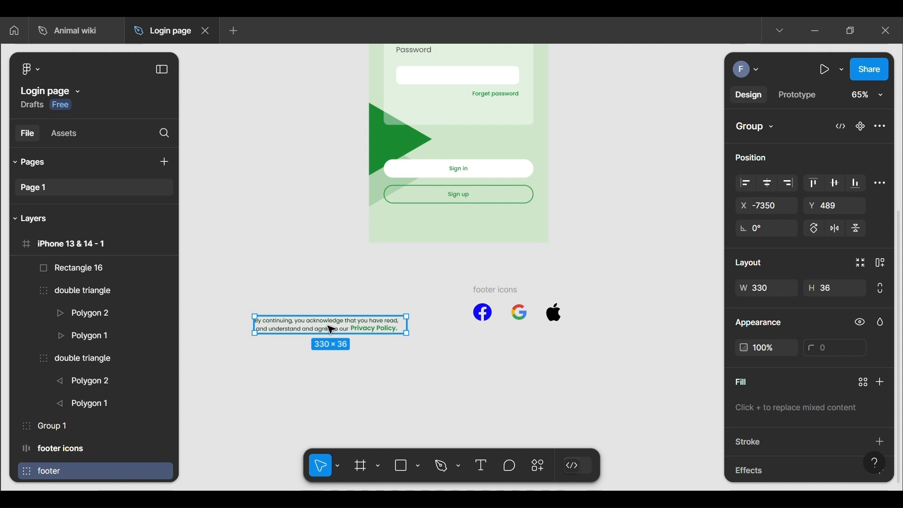
# Move the Privacy Policy footer text into the phone frame below the Sign up button, at about X 32 and Y 782.
pyautogui.moveTo(332, 329); pyautogui.dragTo(461, 231)
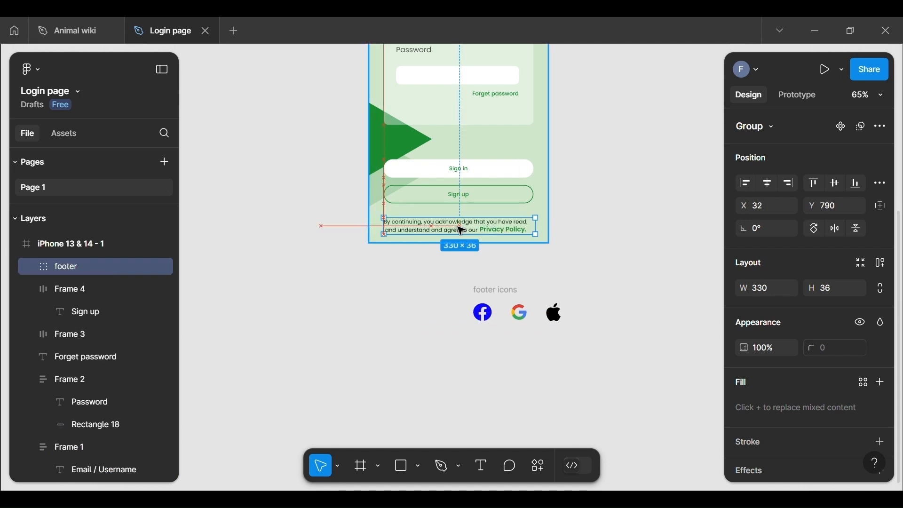
pyautogui.scroll(3, 460, 227)
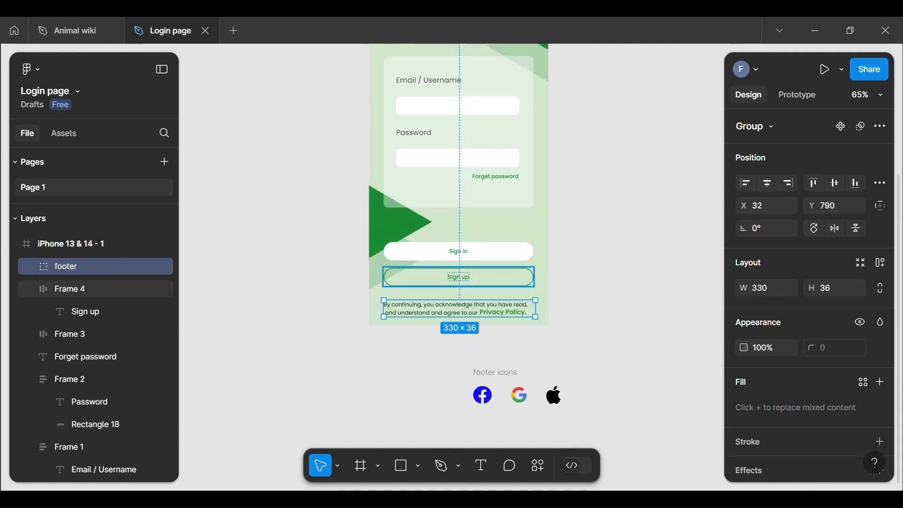
pyautogui.scroll(5, 458, 277)
pyautogui.scroll(-3, 458, 278)
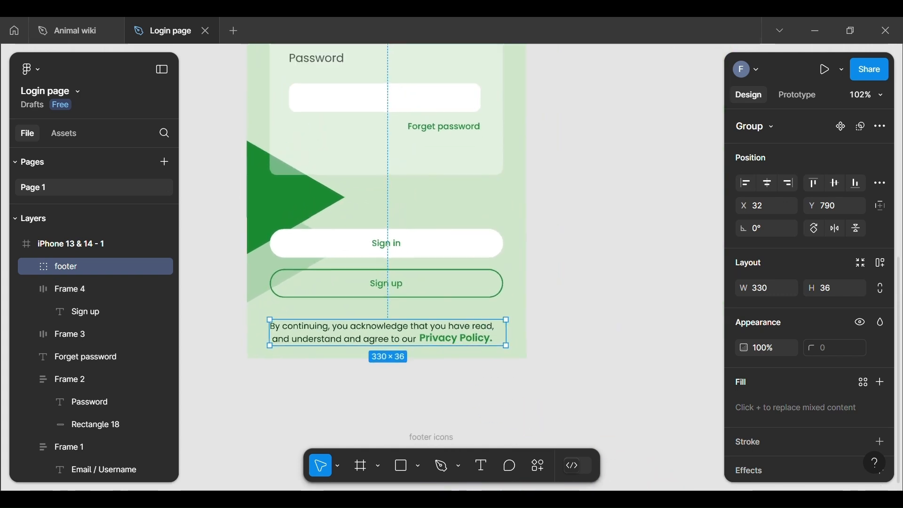
pyautogui.scroll(-1, 385, 202)
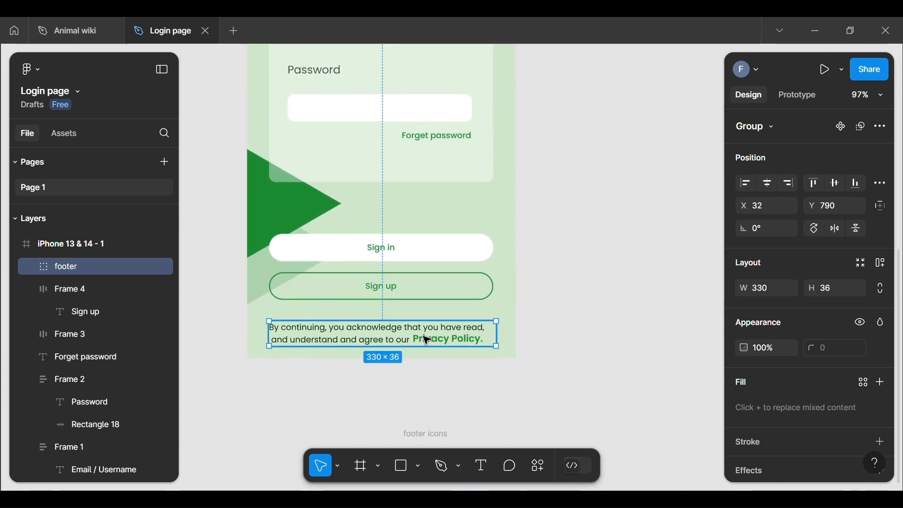
pyautogui.moveTo(427, 340); pyautogui.dragTo(430, 335)
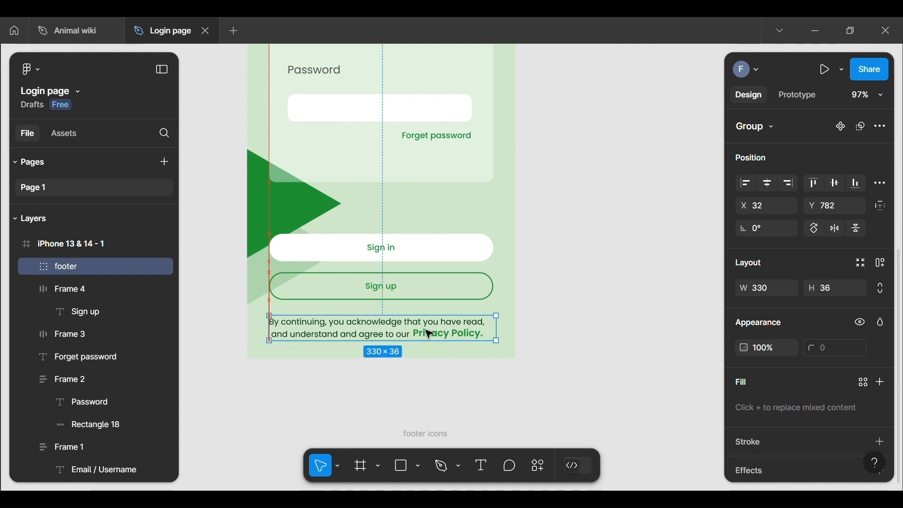
pyautogui.click(549, 336)
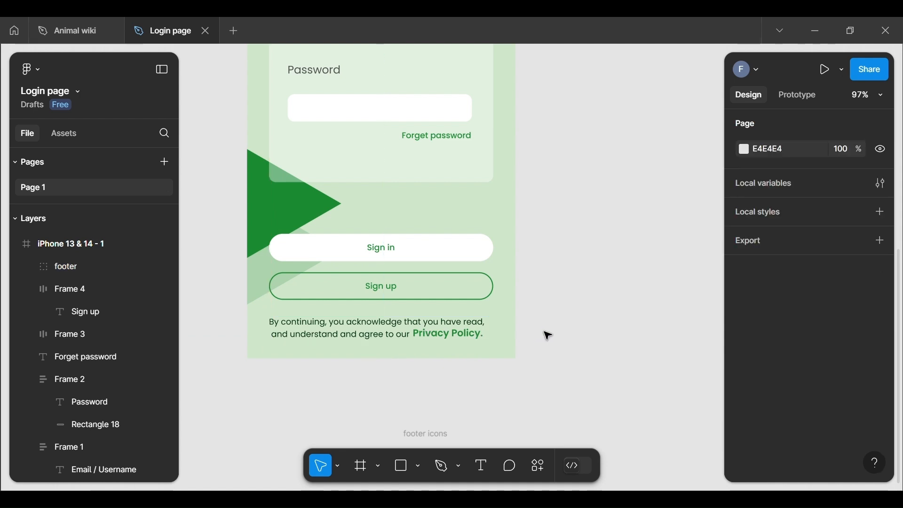
# Move the footer icons frame closer beneath the phone frame, to about X -6935 and Y 424.
pyautogui.scroll(-4, 541, 297)
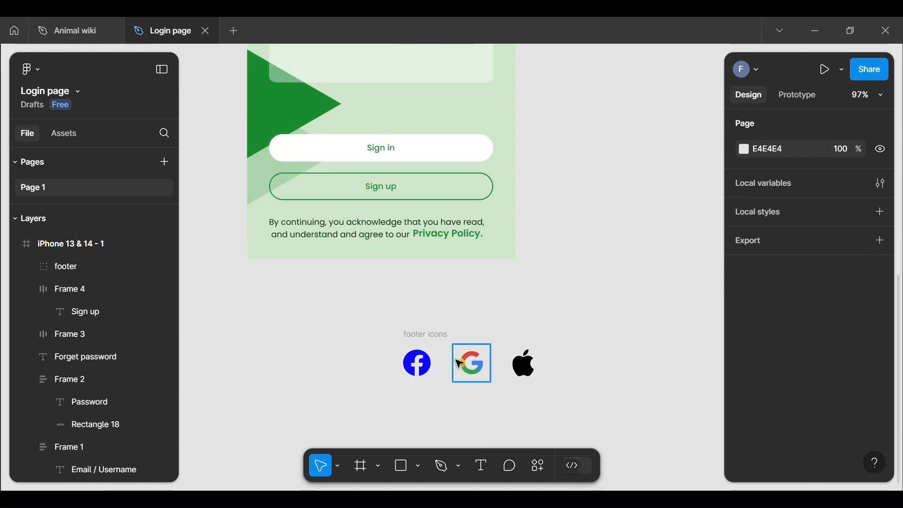
pyautogui.click(442, 345)
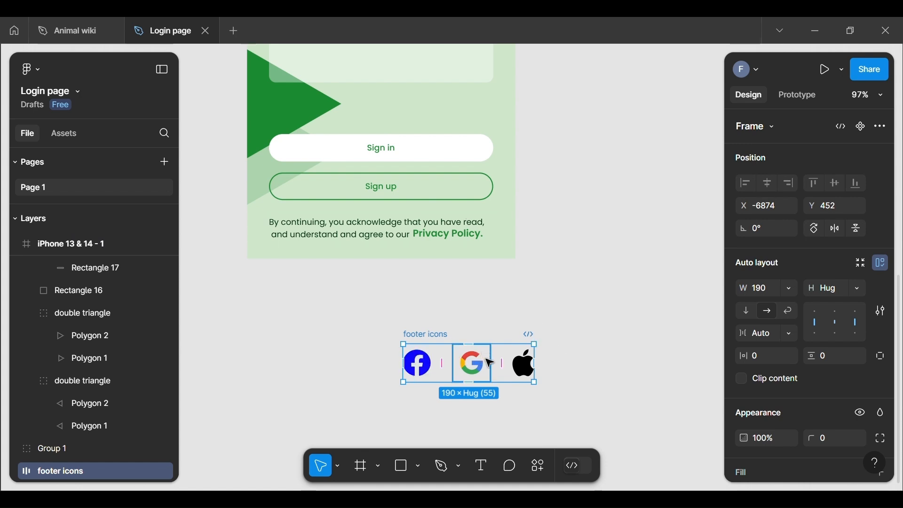
pyautogui.moveTo(484, 351); pyautogui.dragTo(449, 346)
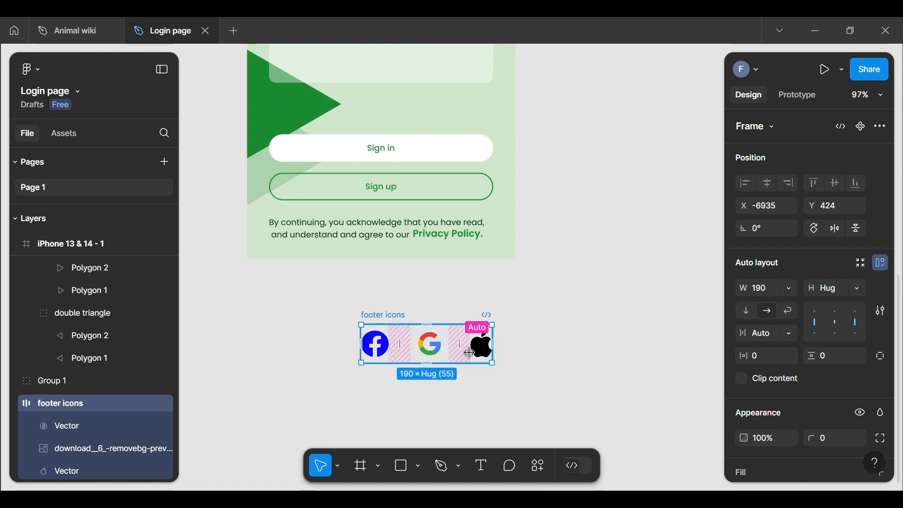
# Remove the auto layout from the footer icons frame and ungroup it into three separate icons.
pyautogui.rightClick(444, 332)
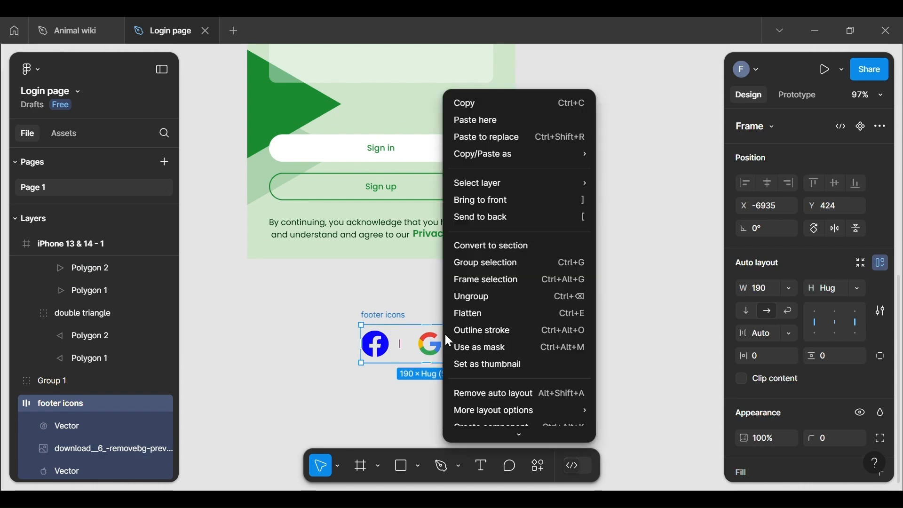
pyautogui.click(488, 388)
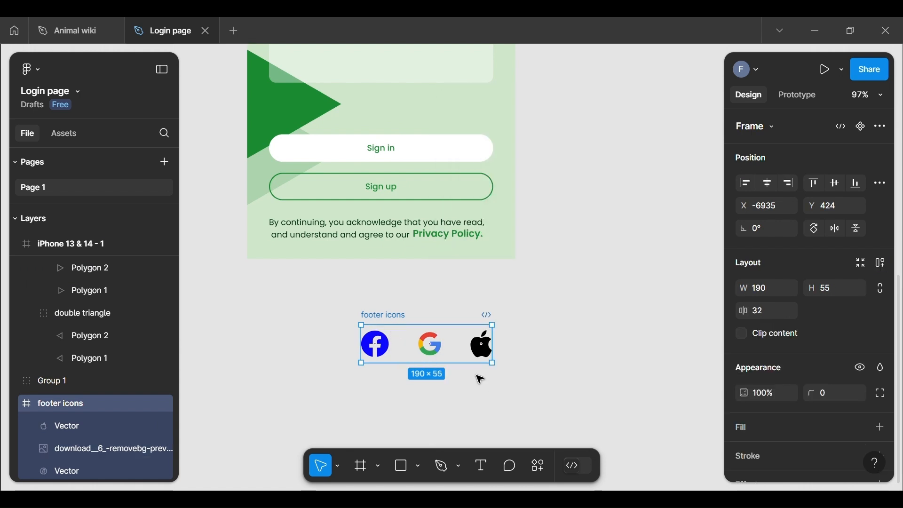
pyautogui.rightClick(455, 350)
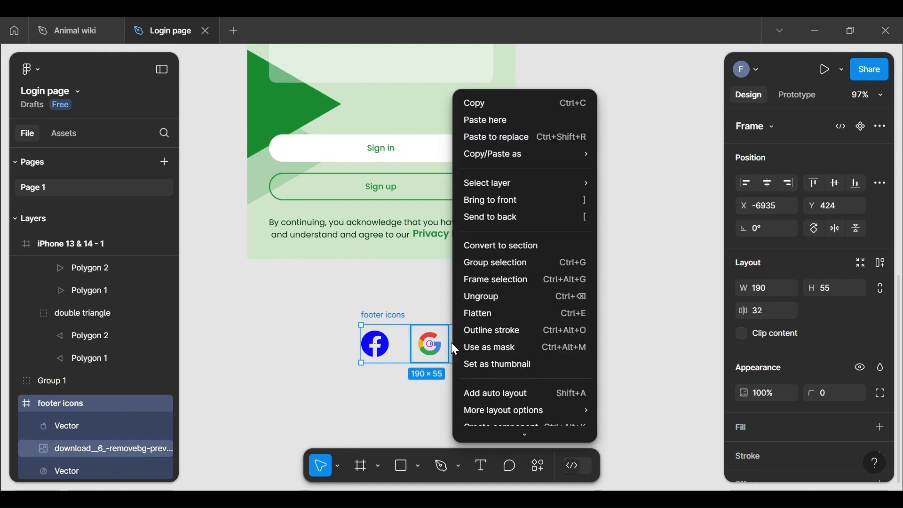
pyautogui.click(486, 295)
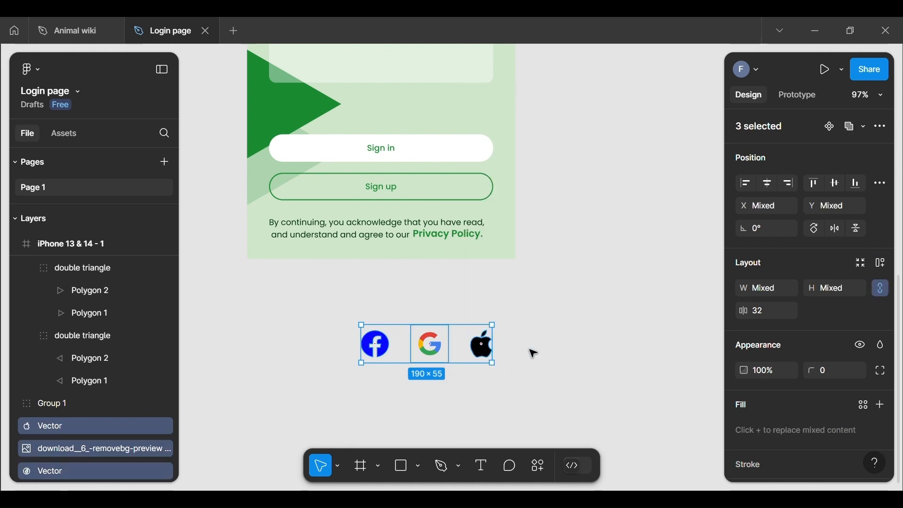
pyautogui.click(529, 353)
# Move the Apple icon away from the other icons and scale it down to about 15 × 19, at about X -6711 and Y 444.
pyautogui.click(487, 353)
pyautogui.moveTo(485, 346); pyautogui.dragTo(529, 340)
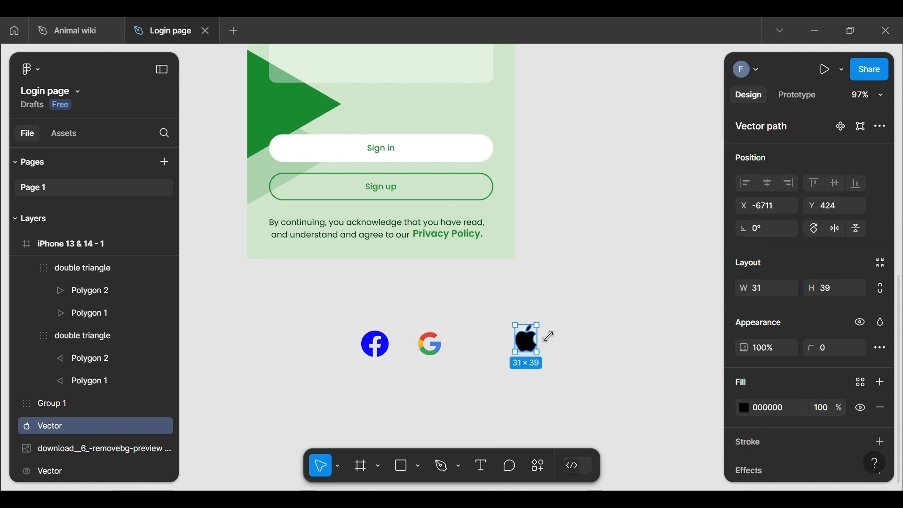
pyautogui.moveTo(546, 341); pyautogui.dragTo(539, 351)
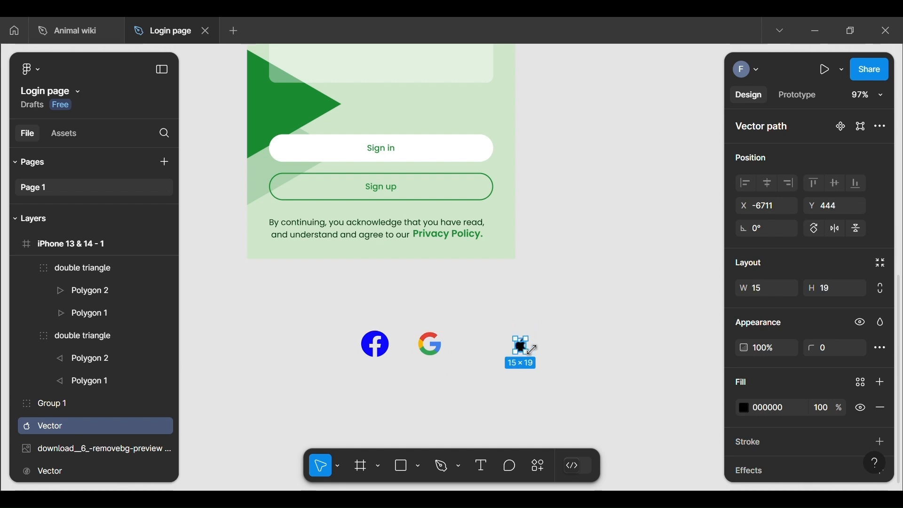
pyautogui.click(565, 357)
# Scale the Google icon to about 27 × 27 and the Facebook icon to about 18 × 18, placing both in a row beside the Apple icon.
pyautogui.click(429, 356)
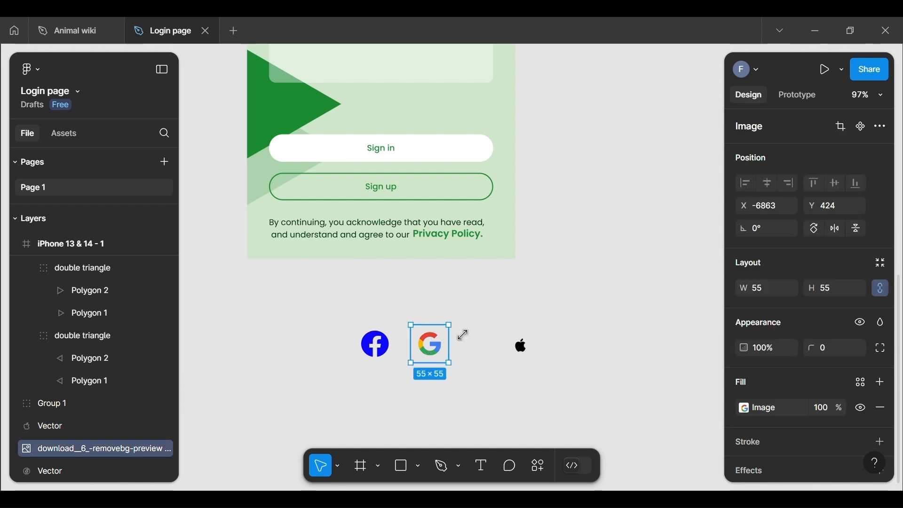
pyautogui.moveTo(461, 332); pyautogui.dragTo(464, 356)
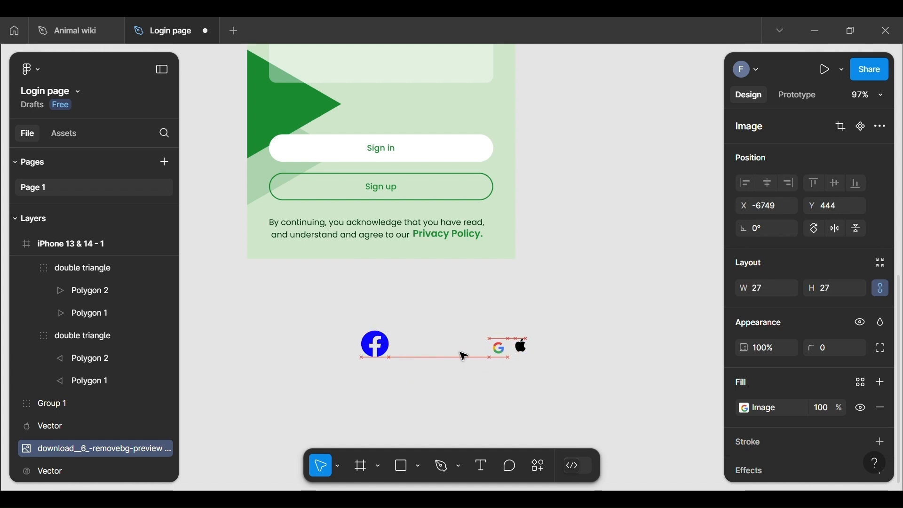
pyautogui.click(375, 344)
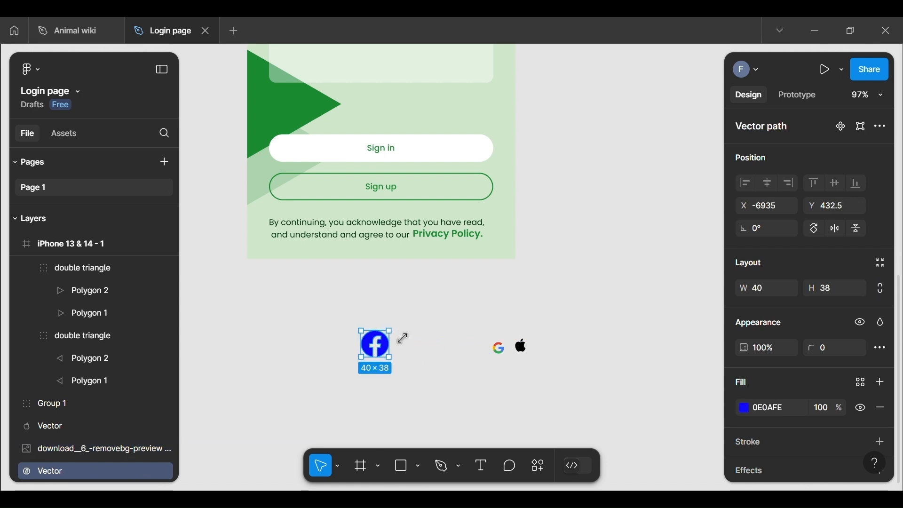
pyautogui.moveTo(398, 345); pyautogui.dragTo(385, 360)
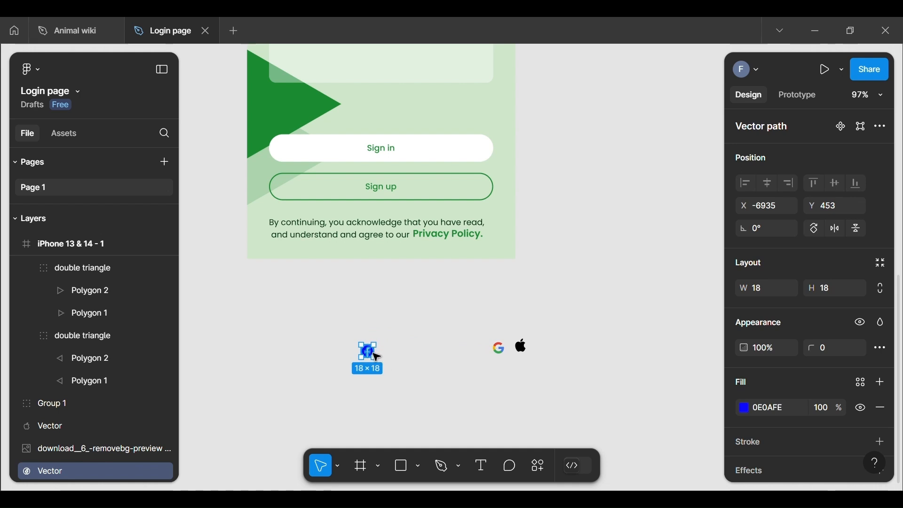
pyautogui.moveTo(375, 357); pyautogui.dragTo(475, 352)
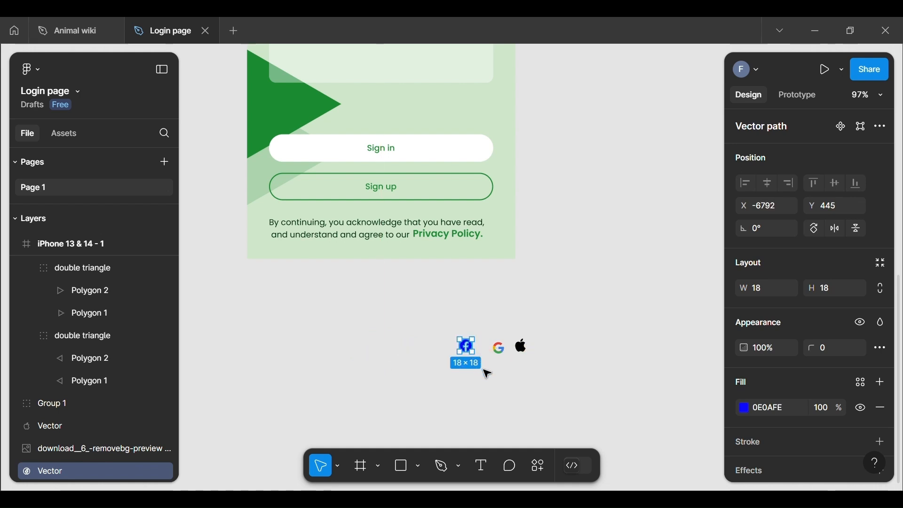
pyautogui.click(512, 366)
# Try to wrap the Facebook, Google and Apple icons in an auto layout frame.
pyautogui.scroll(4, 516, 367)
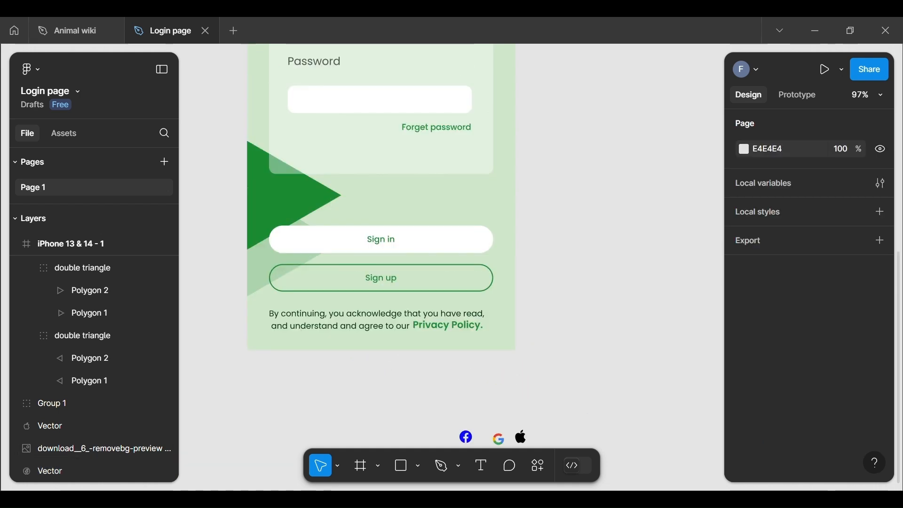
pyautogui.scroll(6, 475, 368)
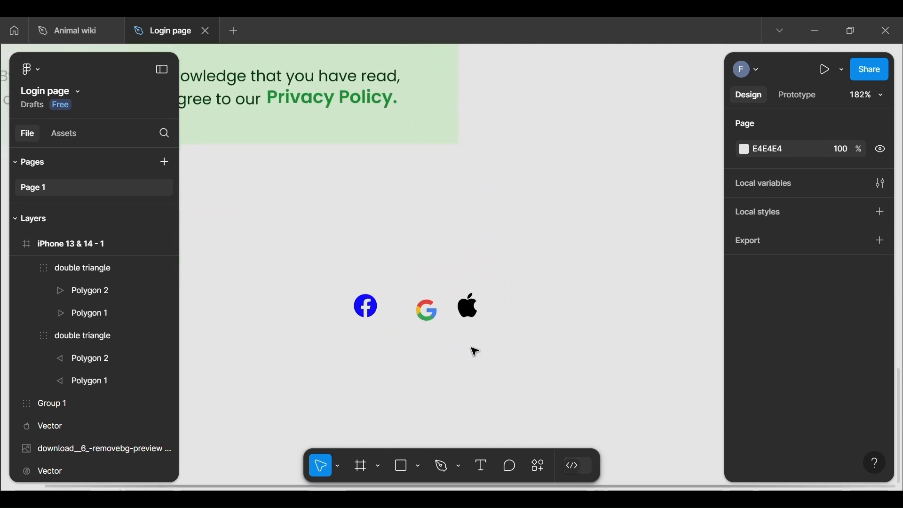
pyautogui.click(481, 319)
pyautogui.keyDown('shift'); pyautogui.click(428, 320); pyautogui.keyUp('shift')
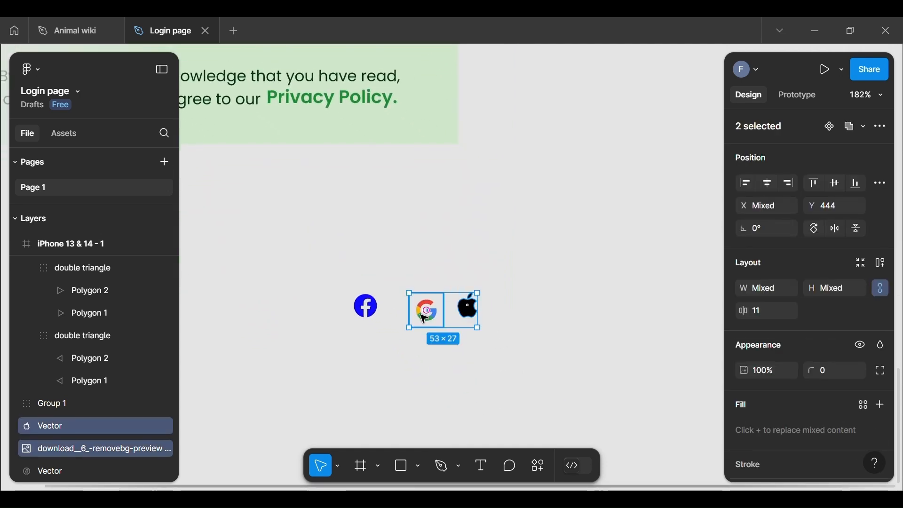
pyautogui.keyDown('shift'); pyautogui.click(376, 310); pyautogui.keyUp('shift')
pyautogui.rightClick(373, 309)
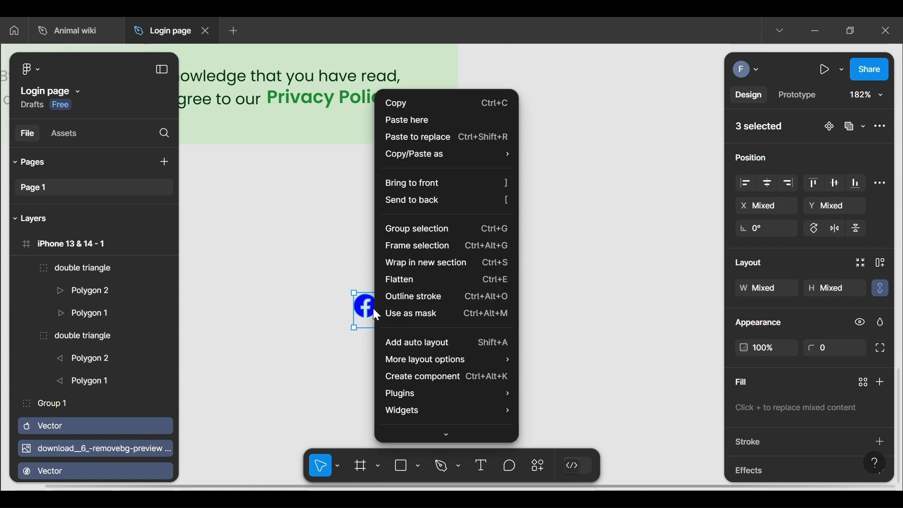
pyautogui.click(400, 351)
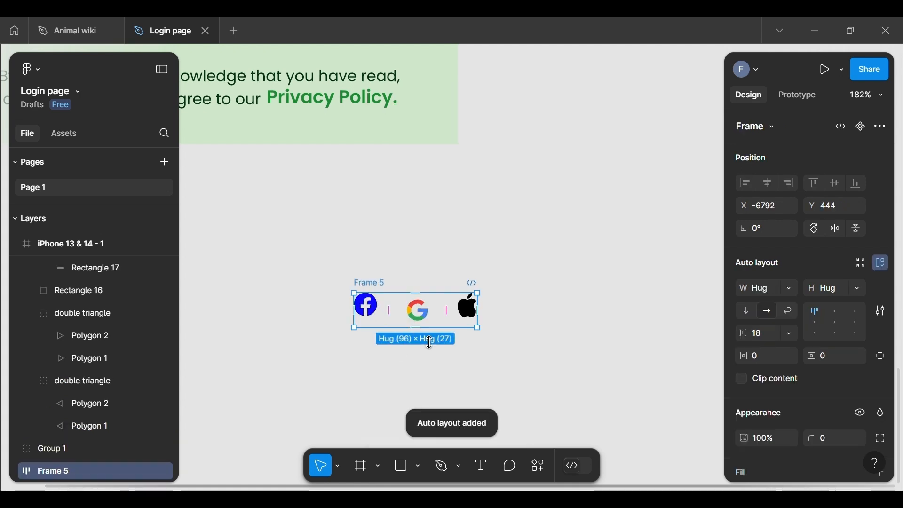
pyautogui.hotkey('ctrl', 'z')
pyautogui.click(430, 369)
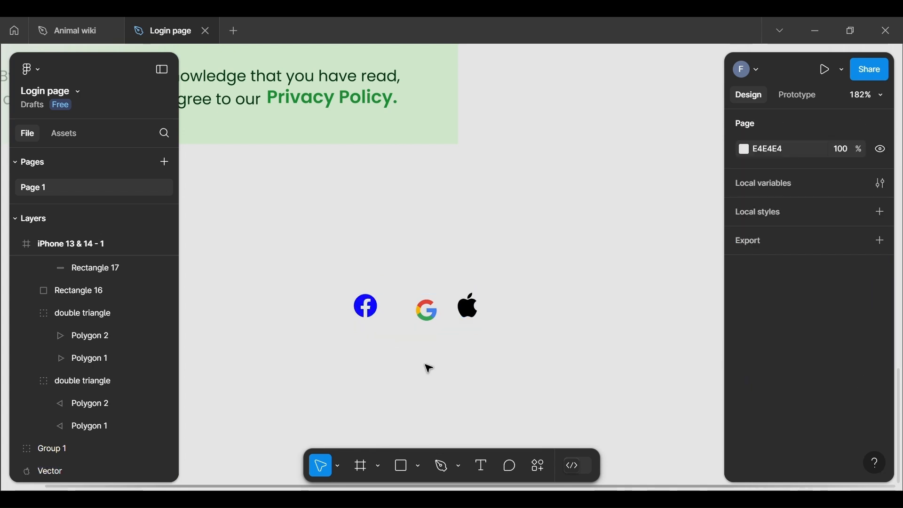
# Move the Facebook icon to about X -6770 and Y 449, and bring the Apple icon in line close to the Google icon.
pyautogui.click(374, 309)
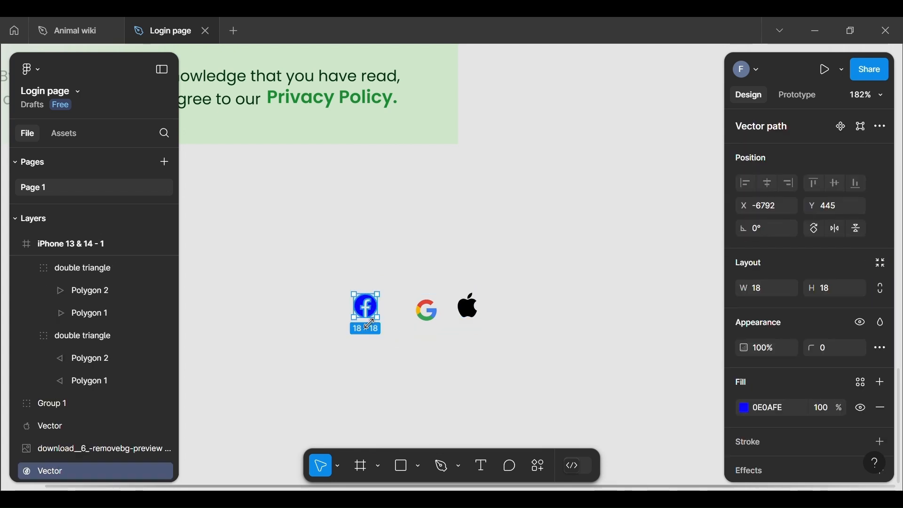
pyautogui.moveTo(374, 309); pyautogui.dragTo(392, 319)
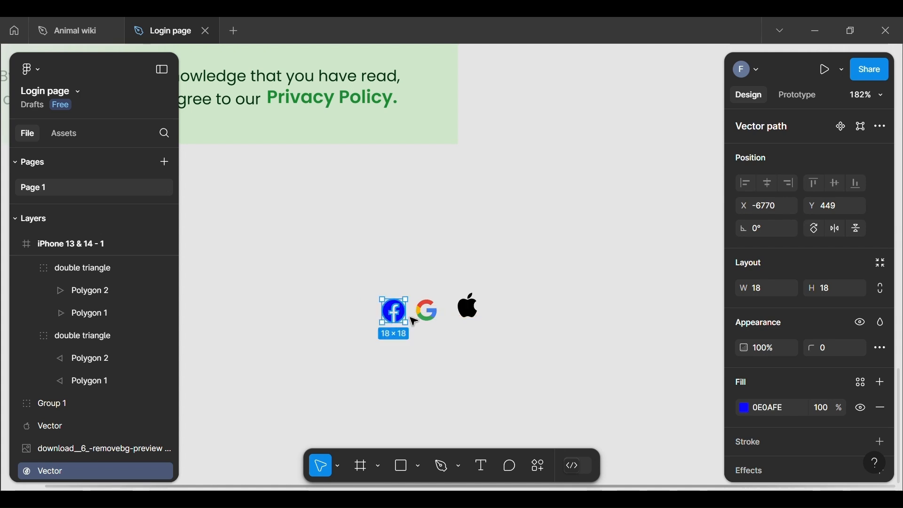
pyautogui.click(469, 308)
pyautogui.moveTo(469, 310); pyautogui.dragTo(467, 317)
pyautogui.click(459, 346)
# Nudge the Google icon down to Y 446 to line it up with the Facebook and Apple icons.
pyautogui.click(429, 311)
pyautogui.click(479, 255)
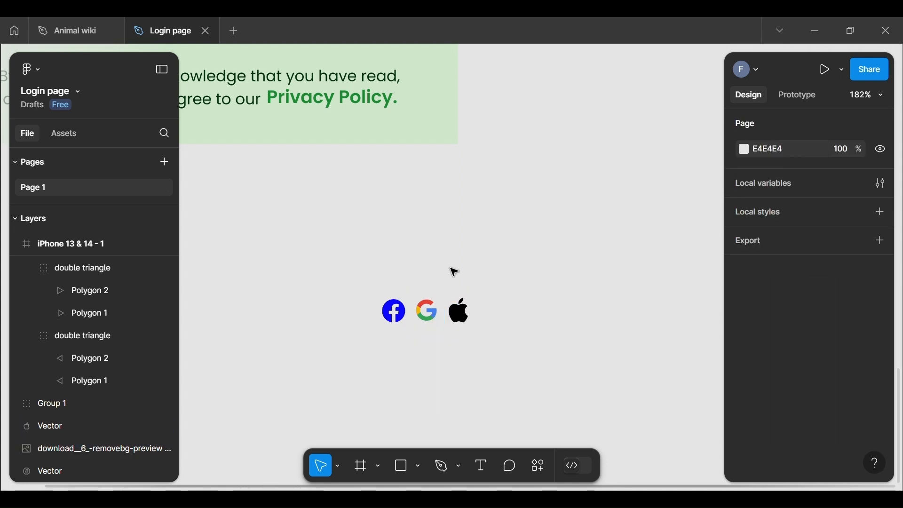
pyautogui.click(435, 319)
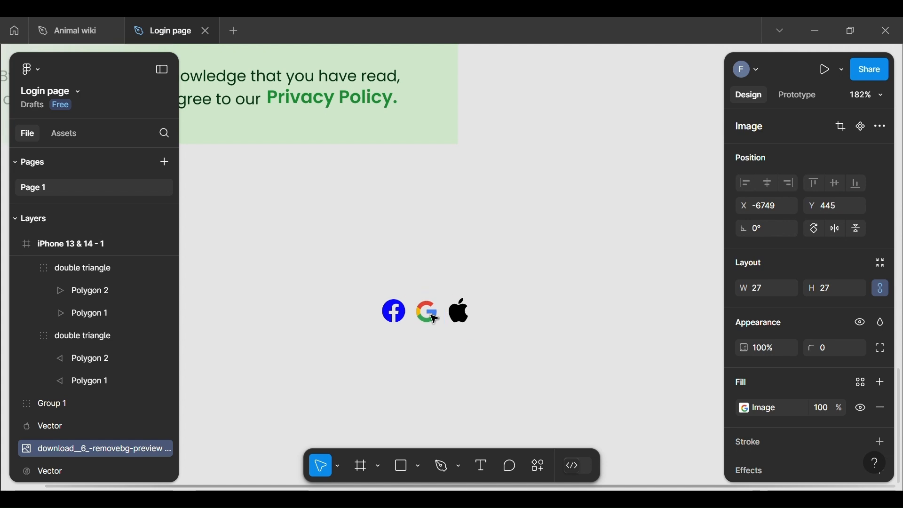
pyautogui.click(437, 256)
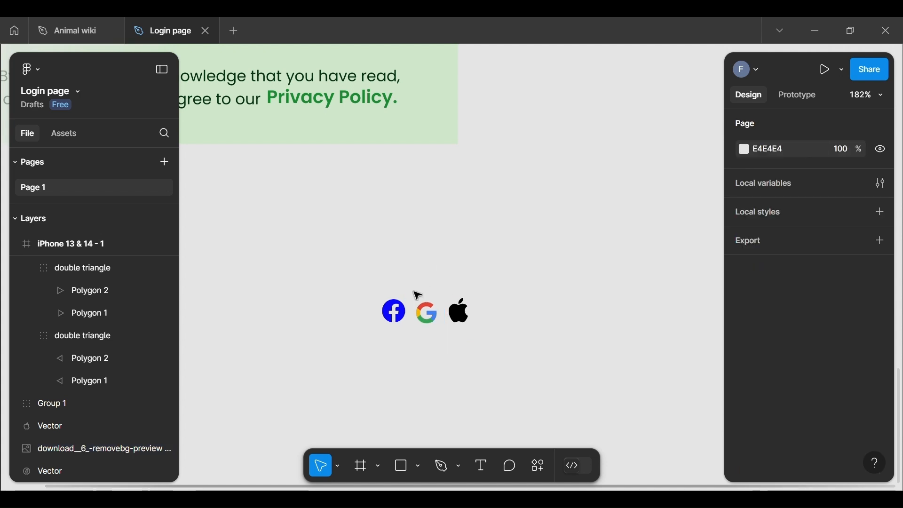
# Set the Google icon's image fill mode to Crop.
pyautogui.click(404, 316)
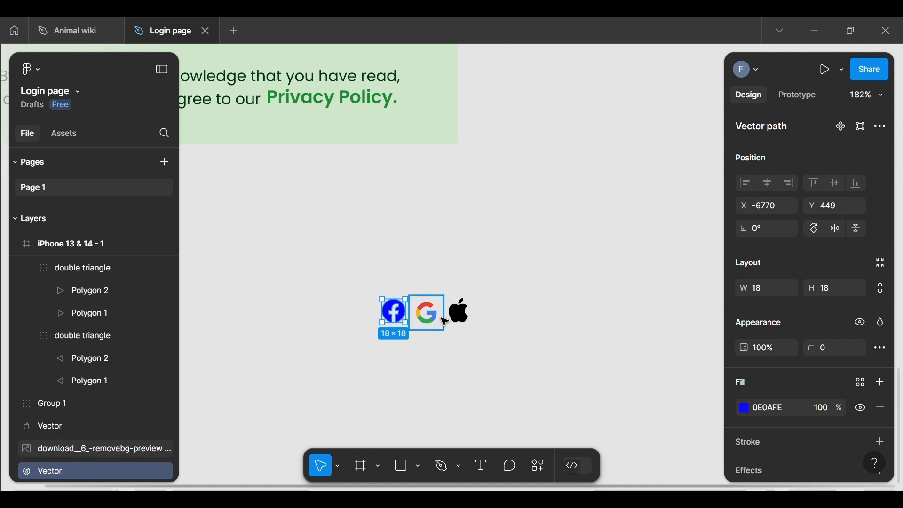
pyautogui.scroll(-3, 758, 425)
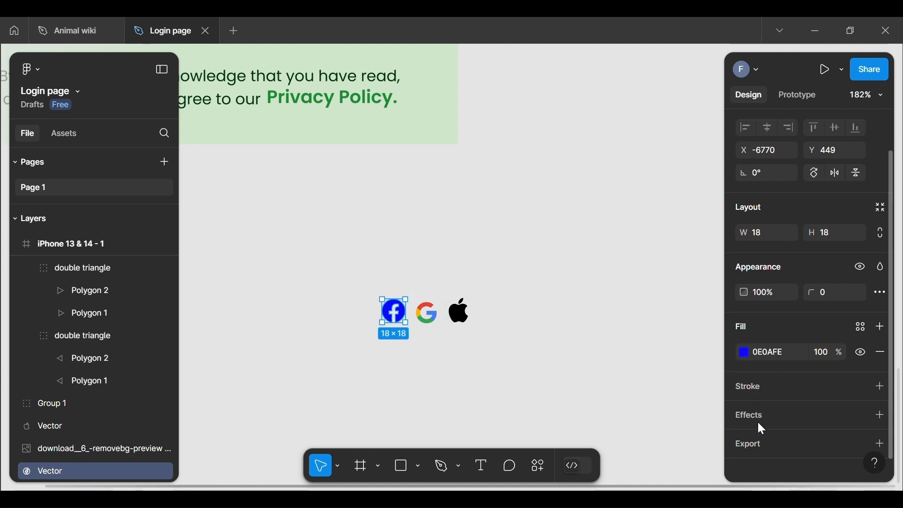
pyautogui.click(437, 318)
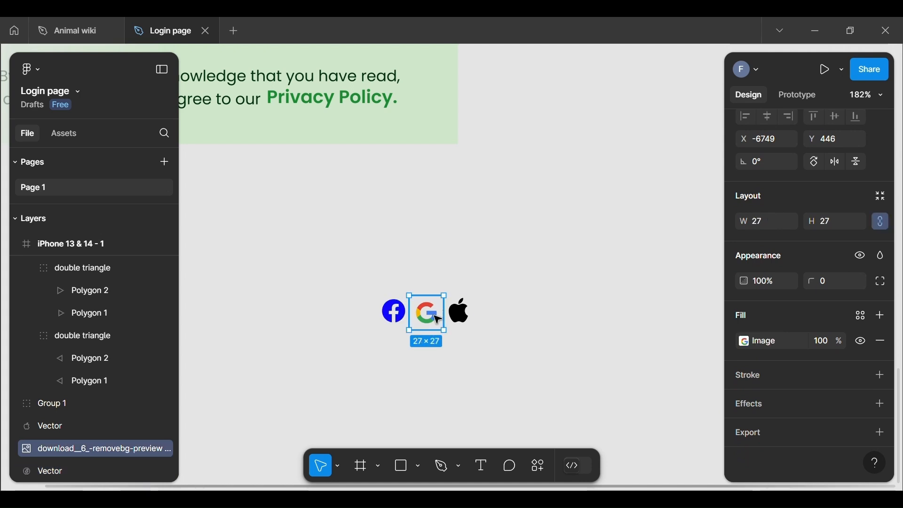
pyautogui.click(745, 341)
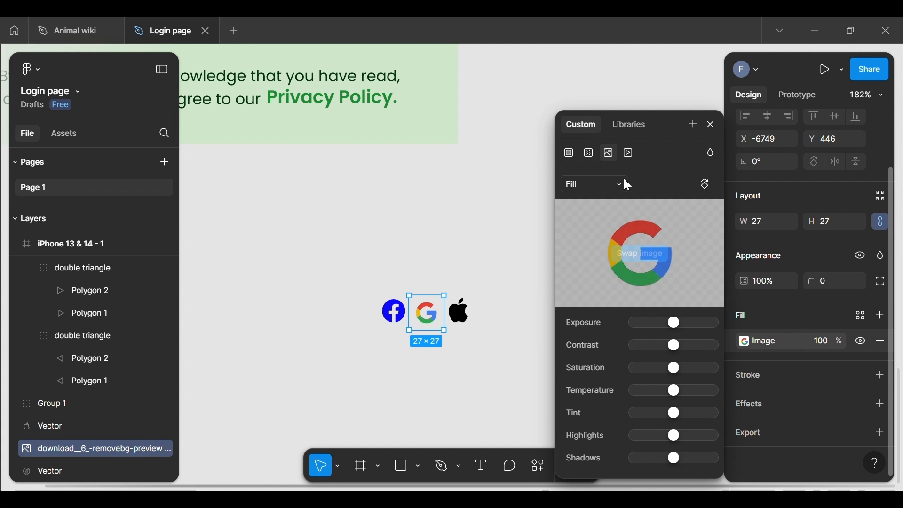
pyautogui.click(575, 186)
pyautogui.click(590, 216)
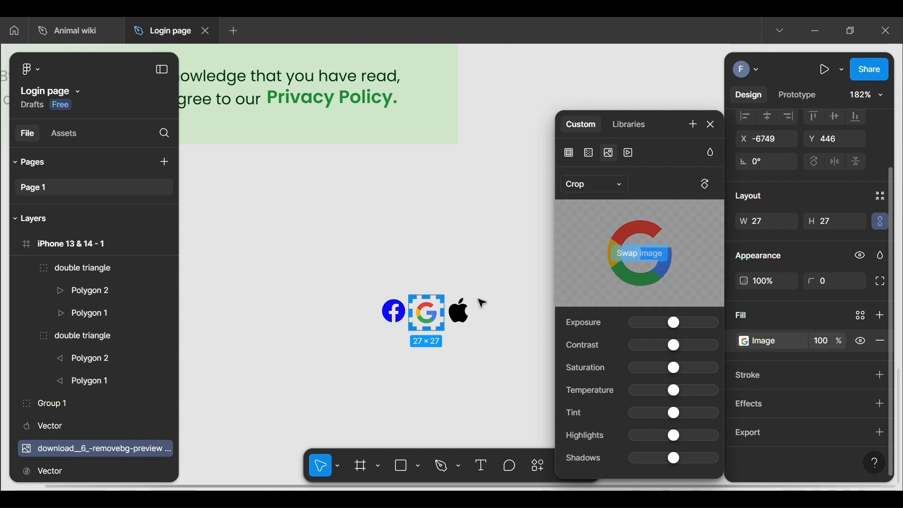
# Crop the empty margins around the Google logo on all four sides to about 19 × 19.
pyautogui.scroll(6, 442, 333)
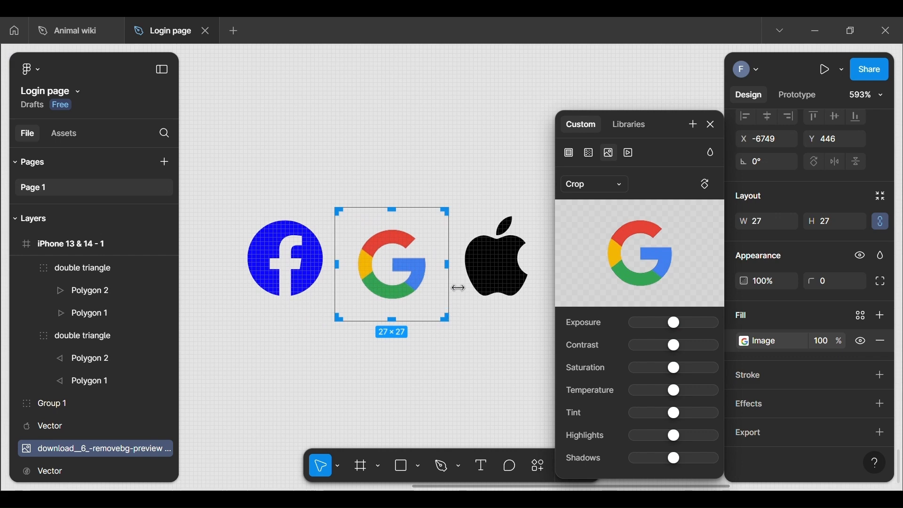
pyautogui.moveTo(460, 275); pyautogui.dragTo(444, 275)
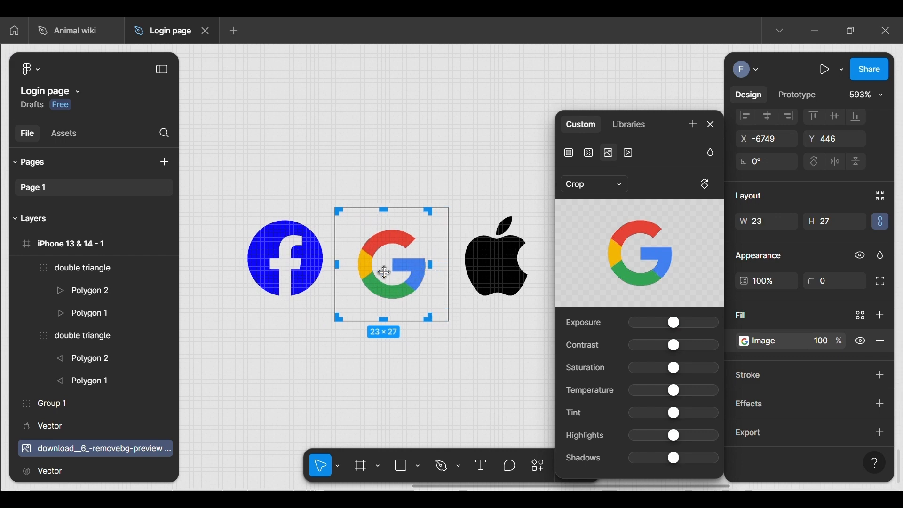
pyautogui.moveTo(350, 278); pyautogui.dragTo(363, 279)
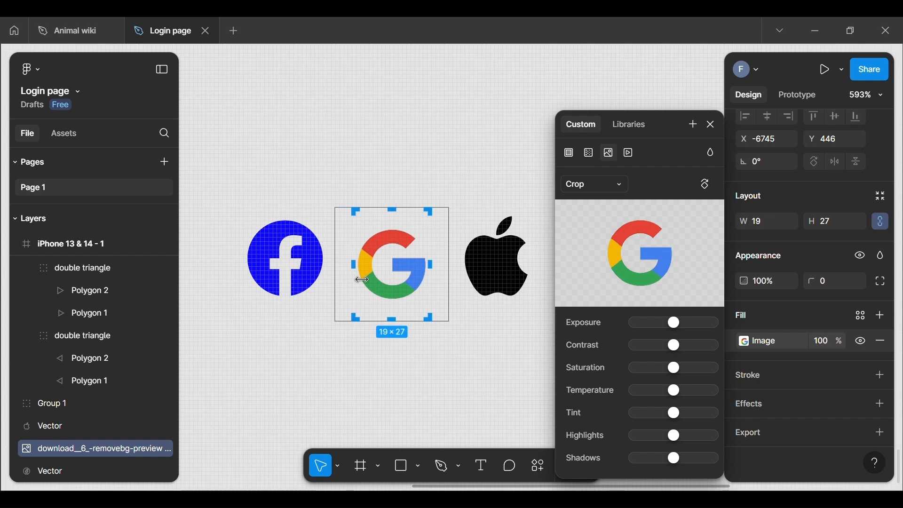
pyautogui.moveTo(405, 328); pyautogui.dragTo(402, 316)
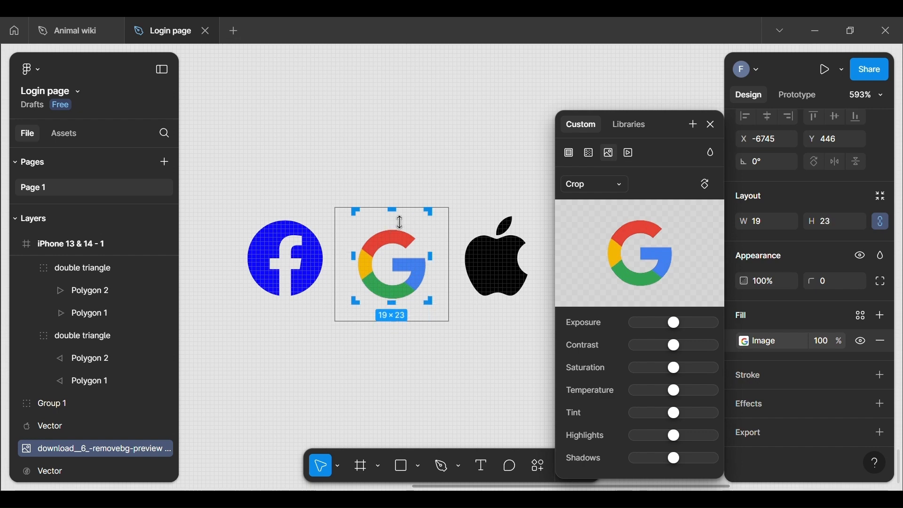
pyautogui.moveTo(399, 222); pyautogui.dragTo(400, 237)
pyautogui.click(379, 171)
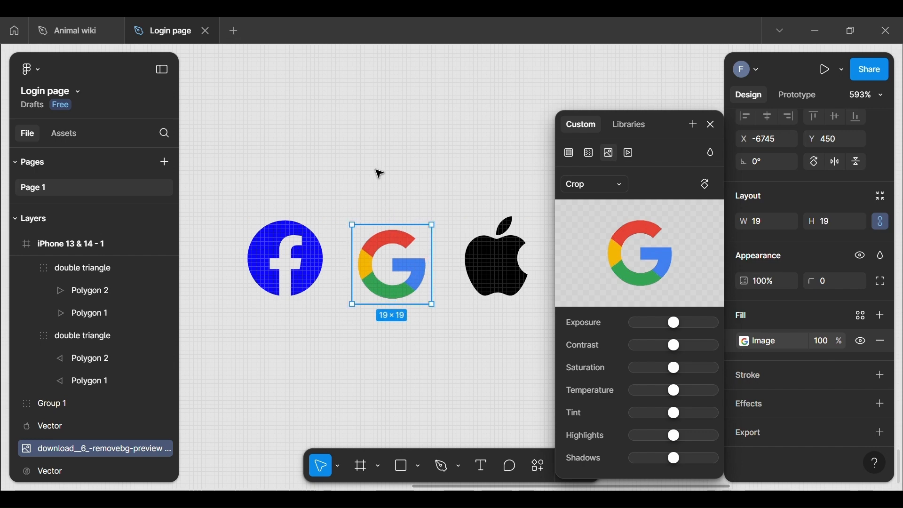
# Nudge the cropped Google icon slightly up and to the right, centring it between the Facebook and Apple icons.
pyautogui.click(407, 293)
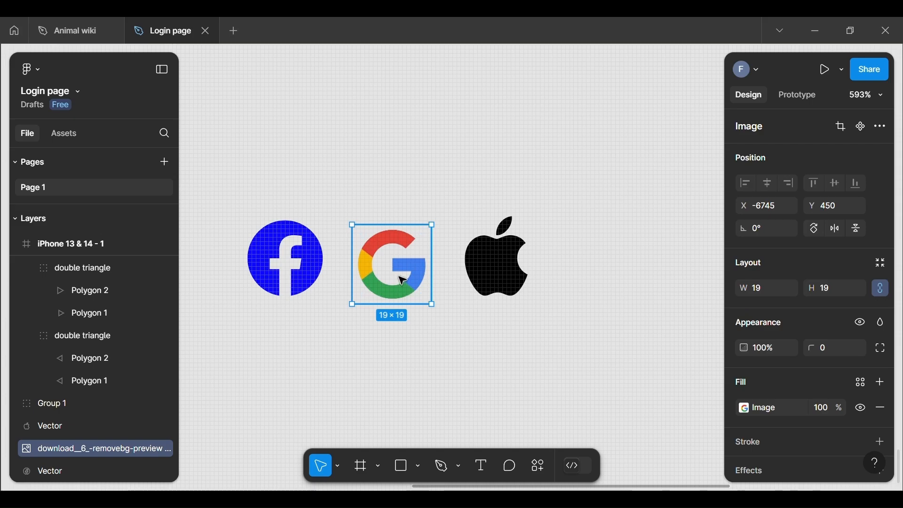
pyautogui.moveTo(408, 282); pyautogui.dragTo(408, 276)
pyautogui.click(397, 361)
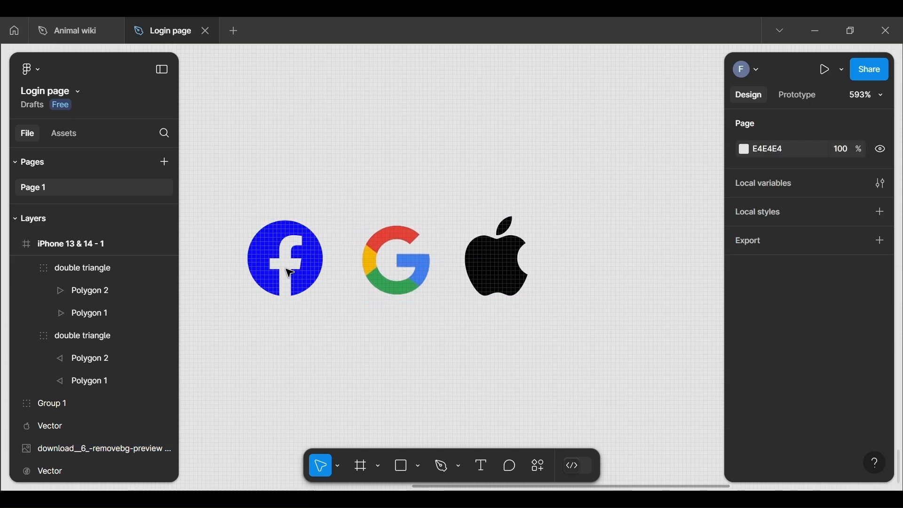
# Wrap the Facebook, Google and Apple icons together in an auto layout frame.
pyautogui.click(305, 266)
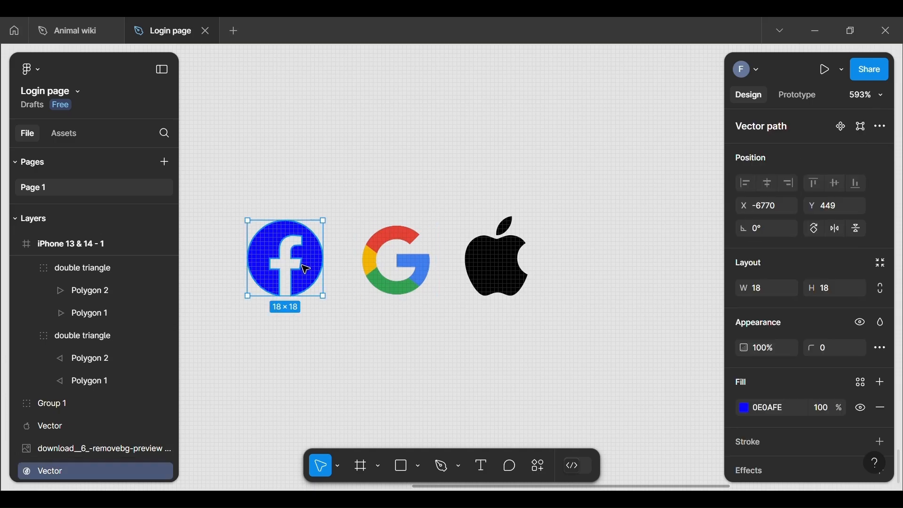
pyautogui.keyDown('shift'); pyautogui.click(391, 270); pyautogui.keyUp('shift')
pyautogui.keyDown('shift'); pyautogui.click(499, 262); pyautogui.keyUp('shift')
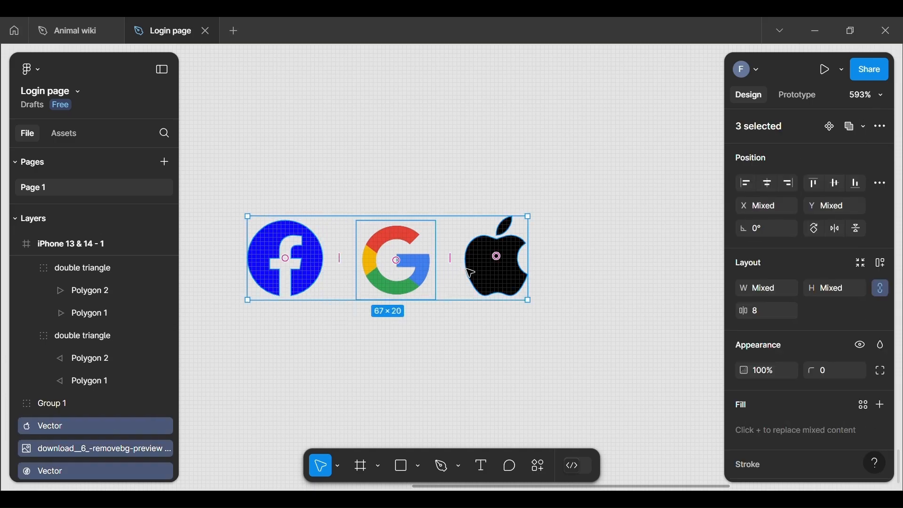
pyautogui.rightClick(464, 267)
pyautogui.click(498, 341)
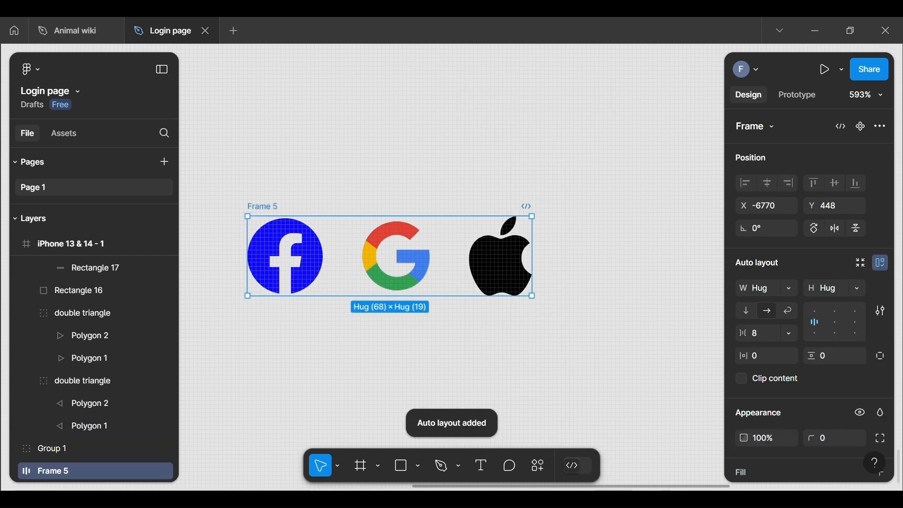
pyautogui.moveTo(249, 328); pyautogui.dragTo(318, 379)
# Move the social icon frame to about X -6966 and Y 395, just below the phone frame.
pyautogui.scroll(-5, 430, 362)
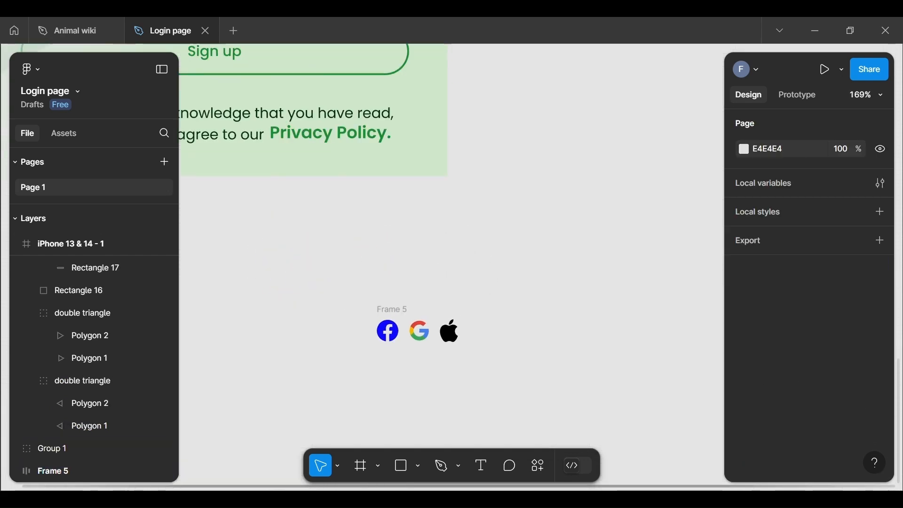
pyautogui.scroll(-3, 366, 221)
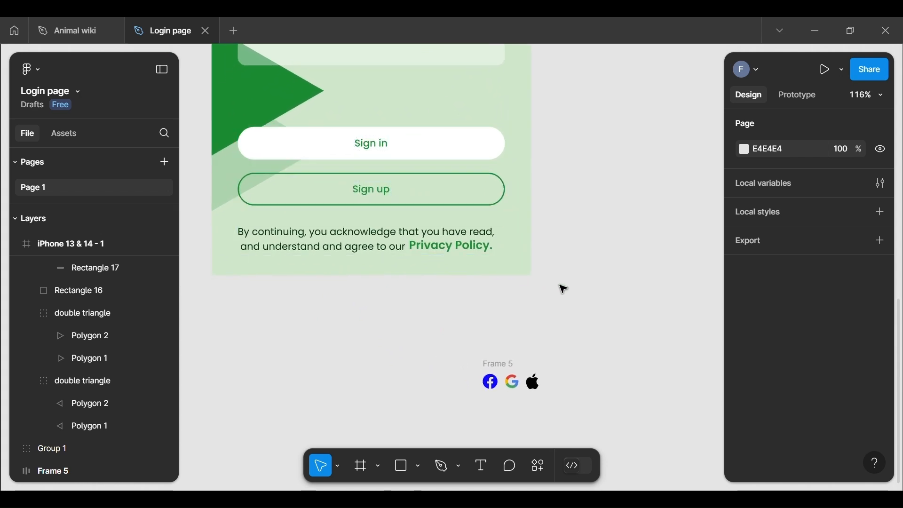
pyautogui.scroll(-1, 560, 288)
pyautogui.scroll(4, 286, 147)
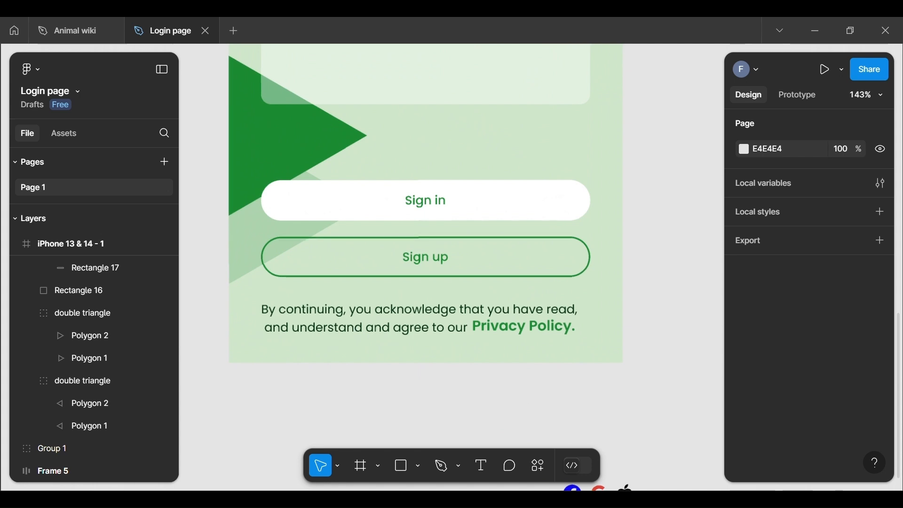
pyautogui.scroll(-1, 286, 146)
pyautogui.scroll(-2, 217, 136)
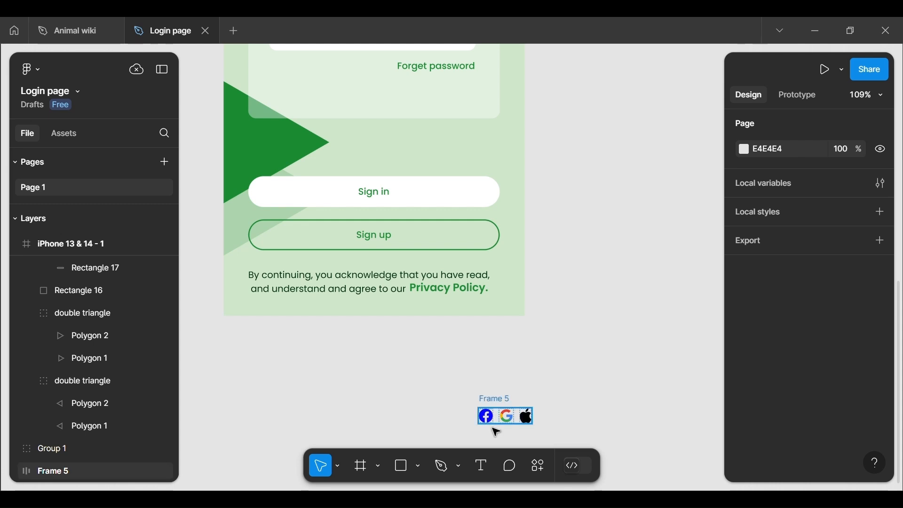
pyautogui.click(495, 409)
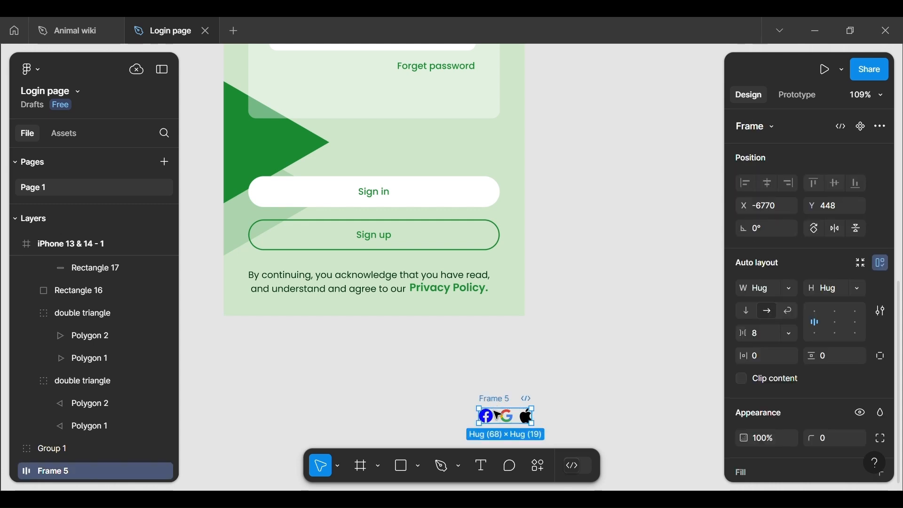
pyautogui.moveTo(507, 425); pyautogui.dragTo(352, 382)
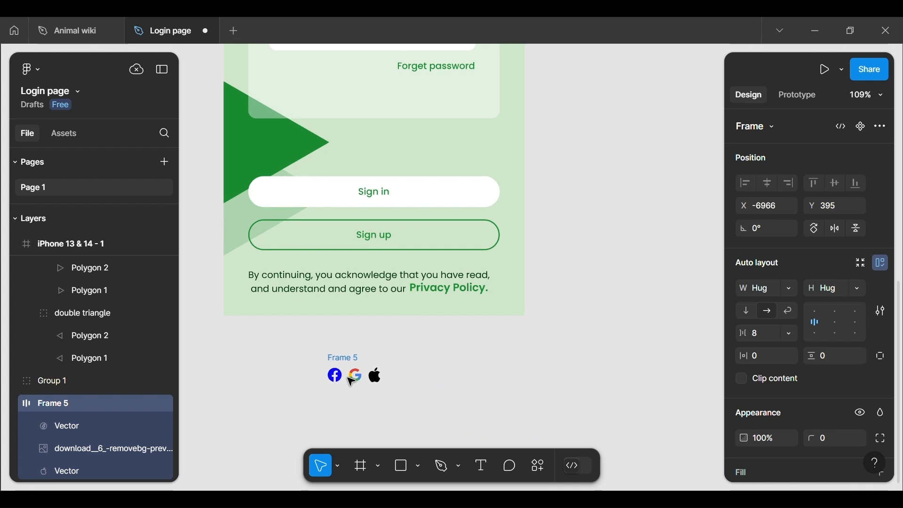
pyautogui.click(544, 374)
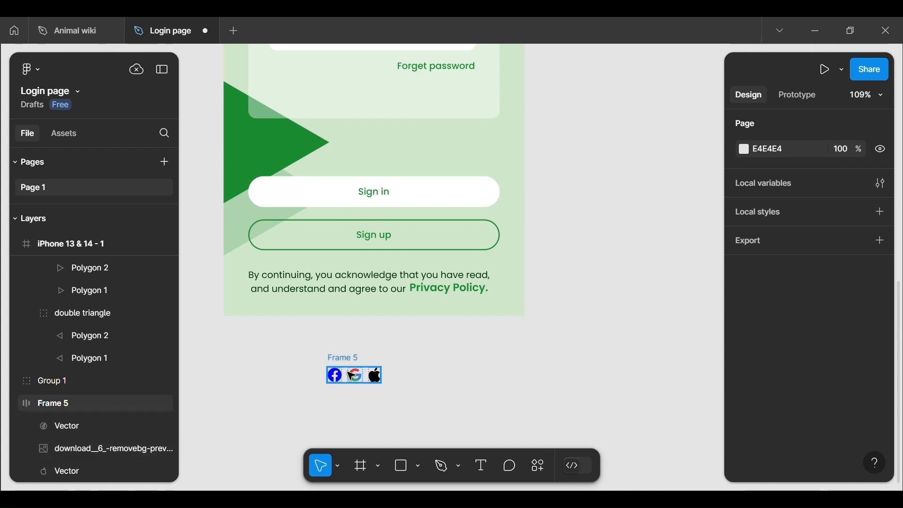
# Place the social icon frame inside the login page, centred just above the Sign in button at about X 161 and Y 621.
pyautogui.click(354, 375)
pyautogui.moveTo(354, 375); pyautogui.dragTo(375, 151)
pyautogui.scroll(-5, 537, 218)
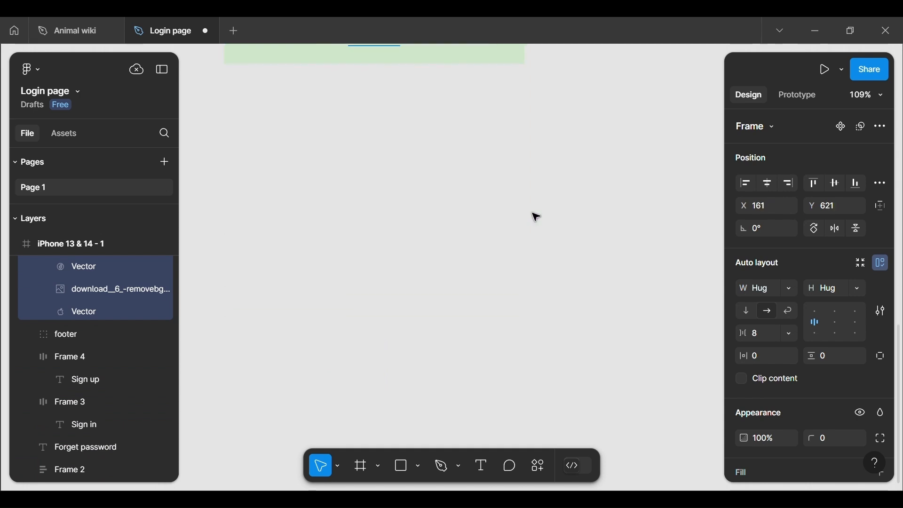
pyautogui.scroll(5, 537, 217)
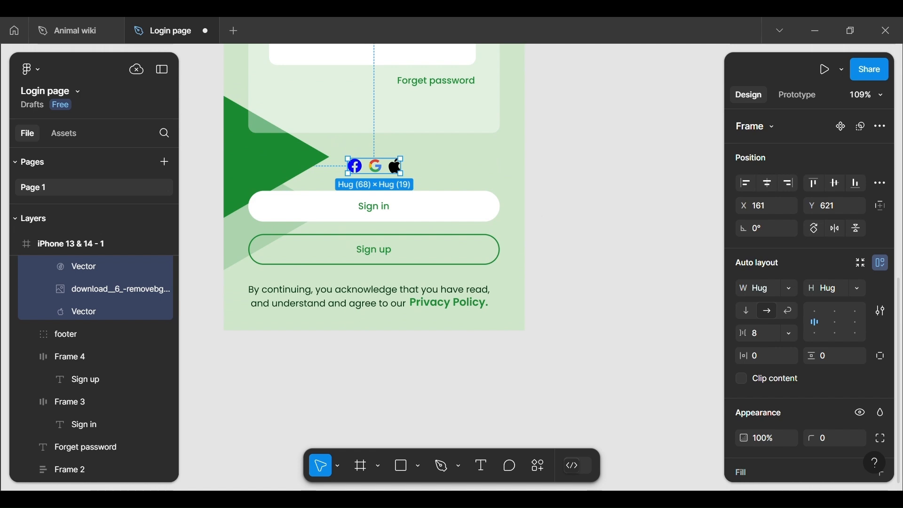
pyautogui.scroll(-5, 392, 418)
pyautogui.scroll(-2, 491, 212)
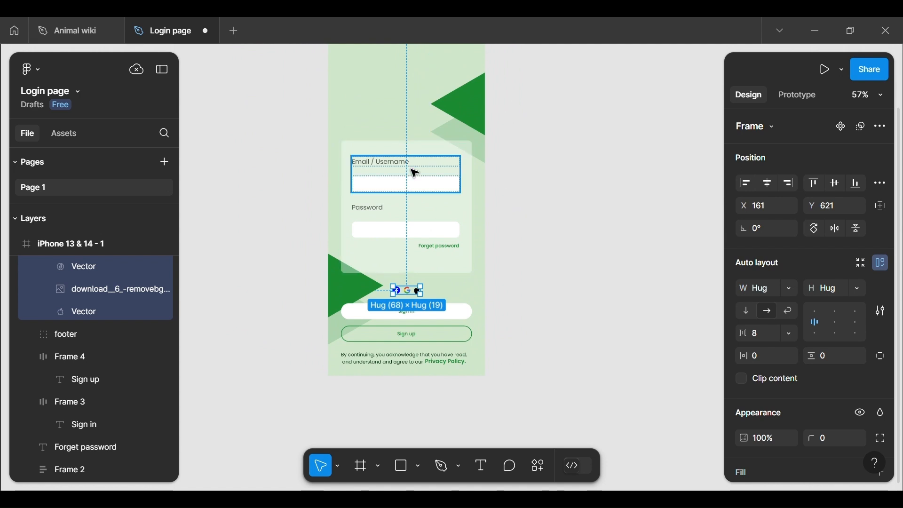
pyautogui.click(518, 169)
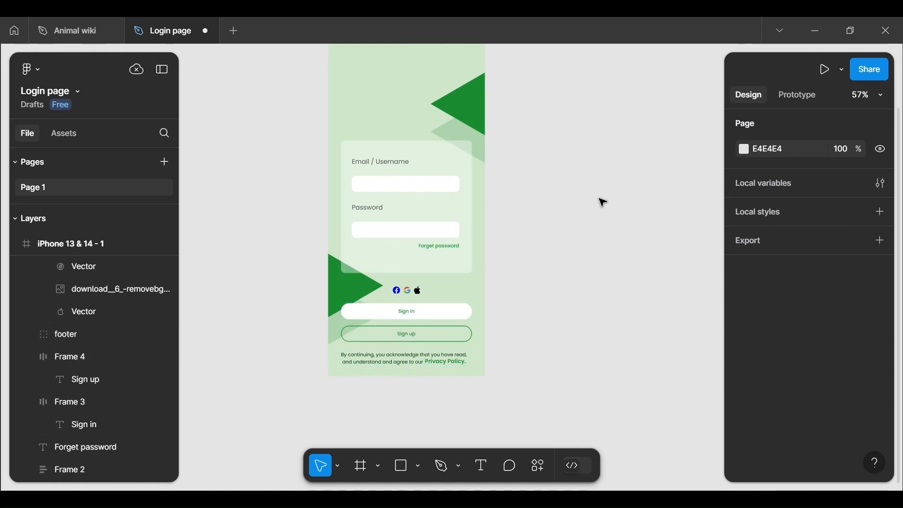
# Group the translucent form rectangle with the Email / Username and Password field frames.
pyautogui.click(425, 154)
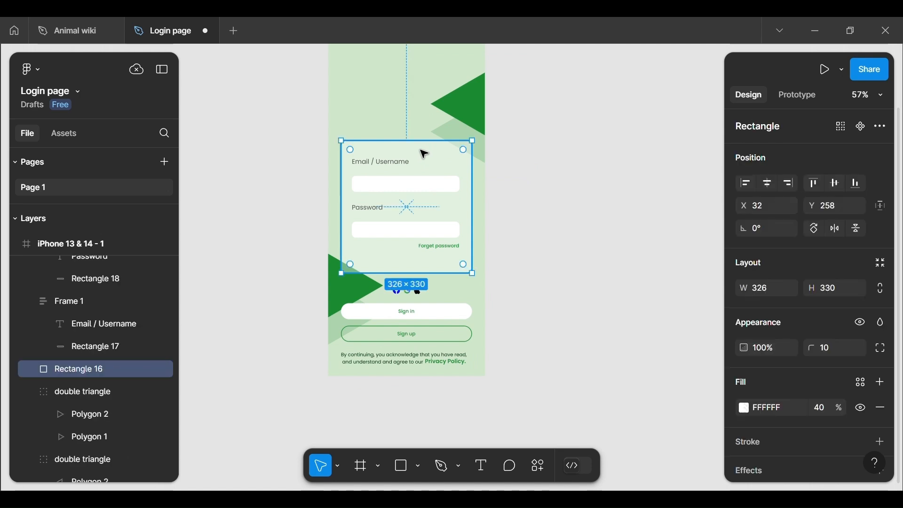
pyautogui.keyDown('shift'); pyautogui.click(369, 179); pyautogui.keyUp('shift')
pyautogui.keyDown('shift'); pyautogui.click(375, 235); pyautogui.keyUp('shift')
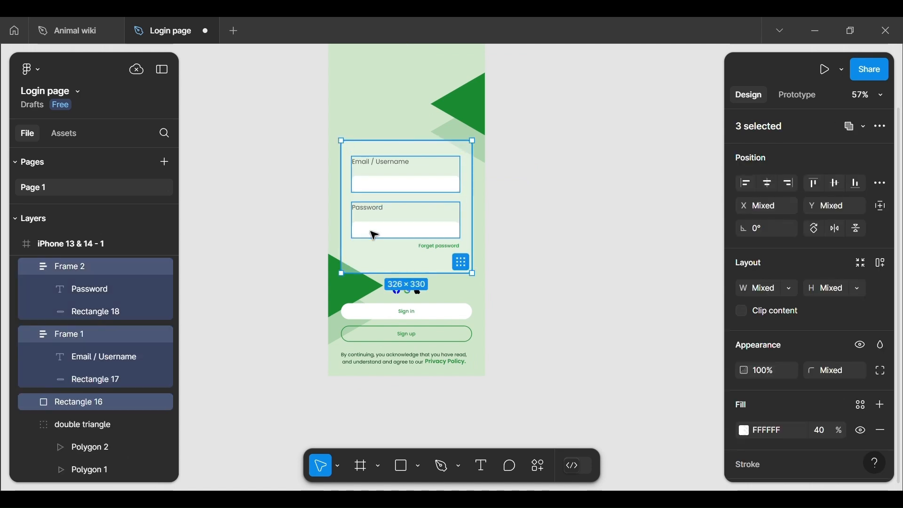
pyautogui.rightClick(371, 234)
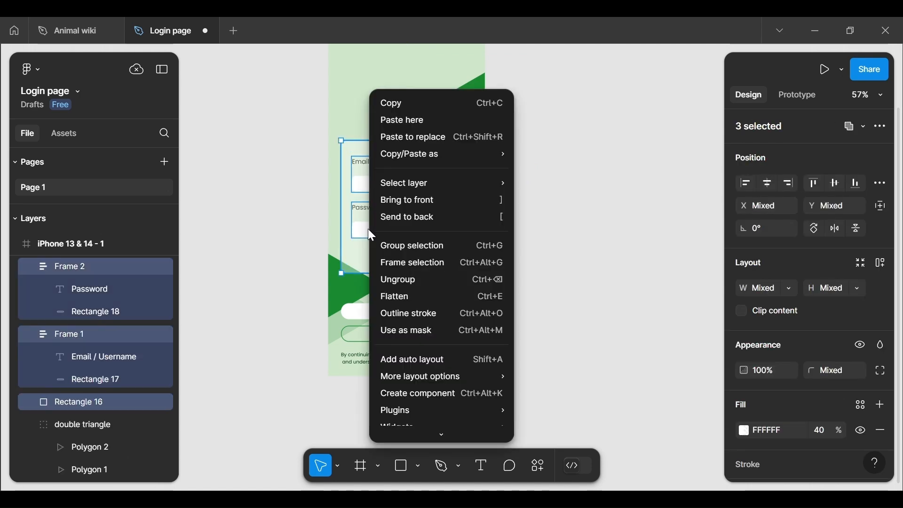
pyautogui.click(404, 247)
# Rename the new form group as "login form".
pyautogui.doubleClick(93, 312)
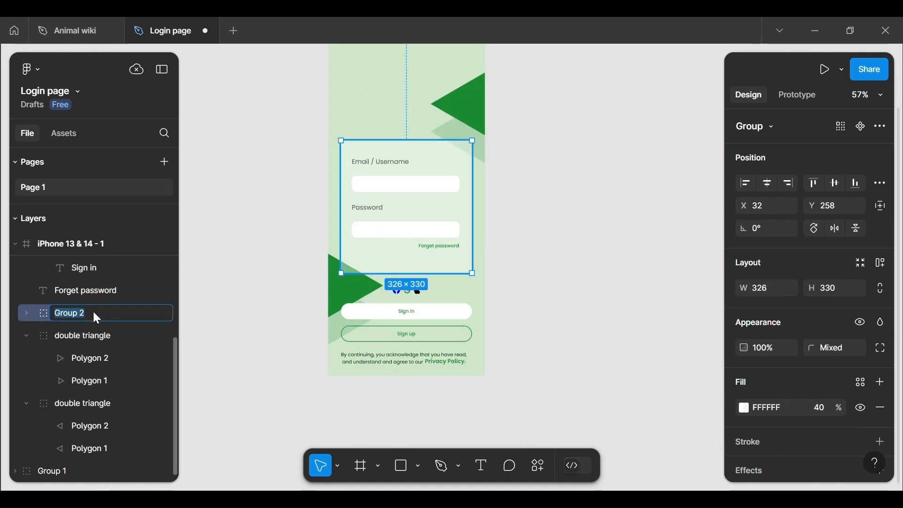
pyautogui.press('BackSpace')
pyautogui.write('si')
pyautogui.press('BackSpace')
pyautogui.press('BackSpace')
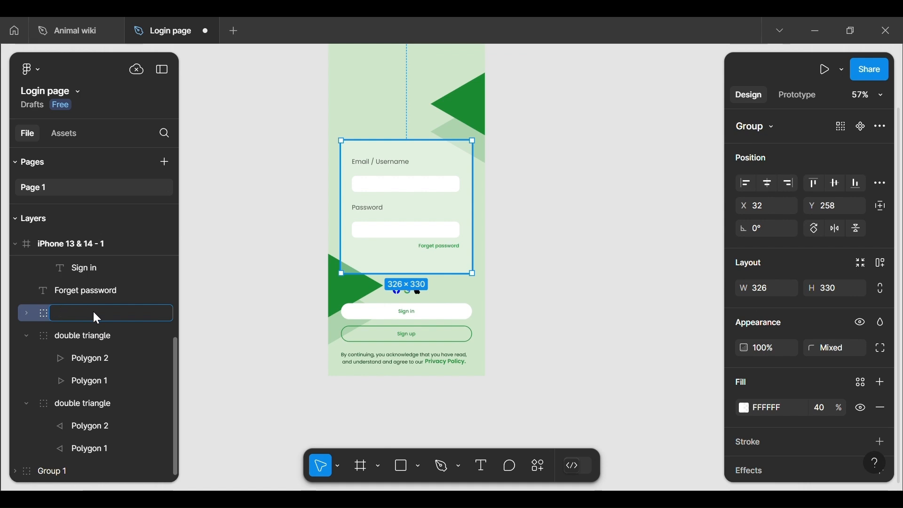
pyautogui.write('login form')
pyautogui.press('Return')
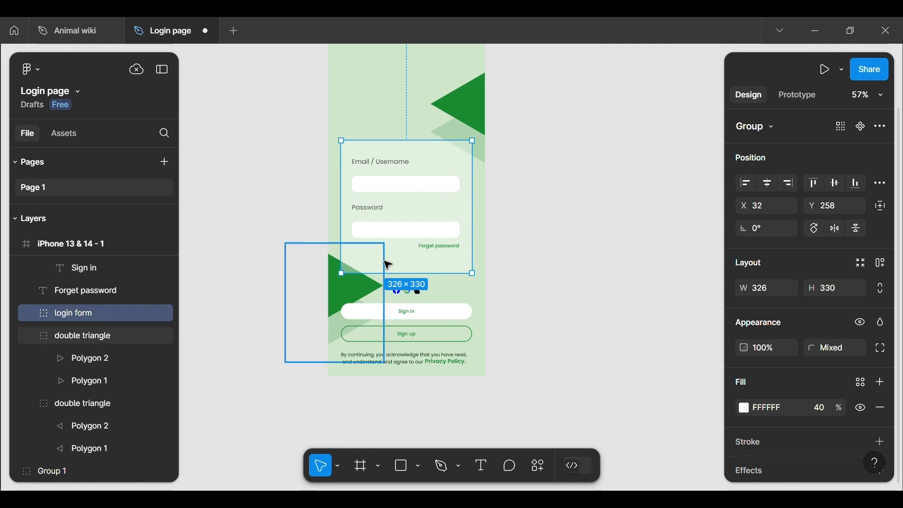
# Move the login form group straight up to about Y 158 on the page.
pyautogui.click(595, 238)
pyautogui.click(409, 193)
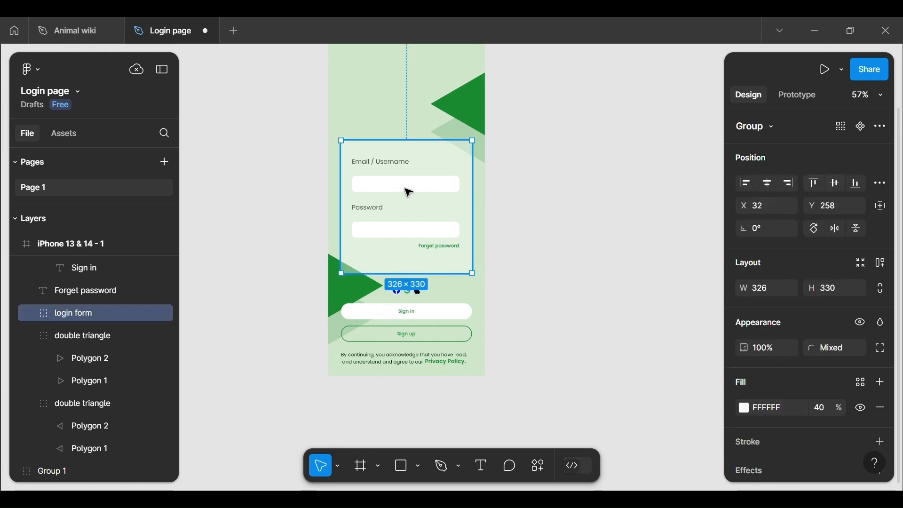
pyautogui.moveTo(409, 193); pyautogui.dragTo(409, 155)
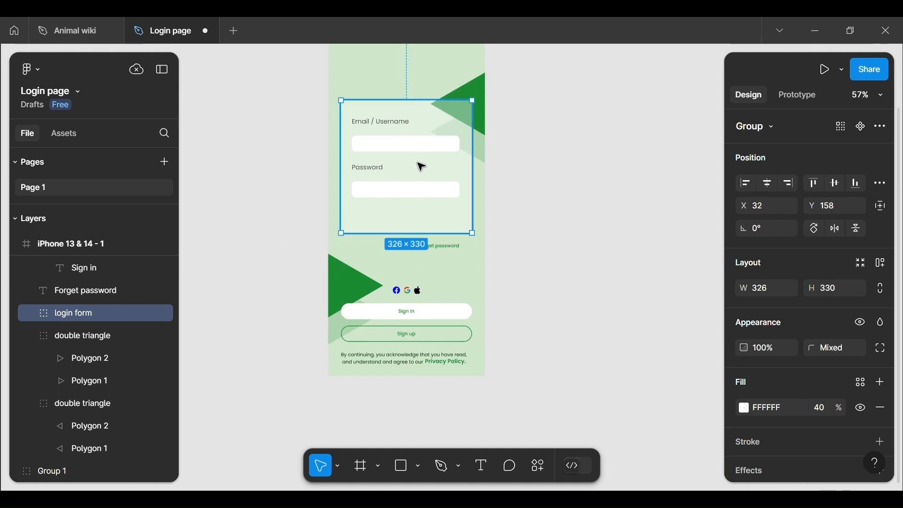
pyautogui.click(528, 201)
pyautogui.scroll(-2, 529, 201)
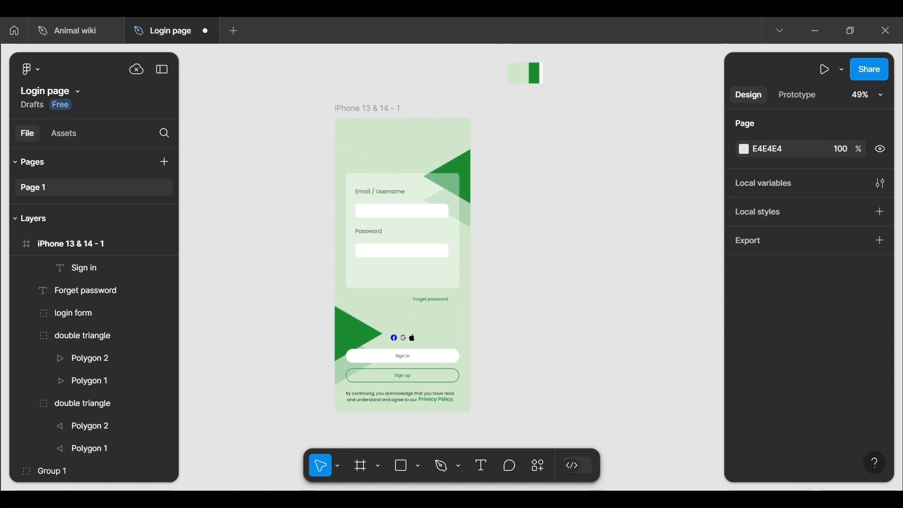
# Move the login form group straight down to Y 258, so the Forget password text sits just below its Password field.
pyautogui.click(402, 231)
pyautogui.moveTo(402, 231); pyautogui.dragTo(402, 266)
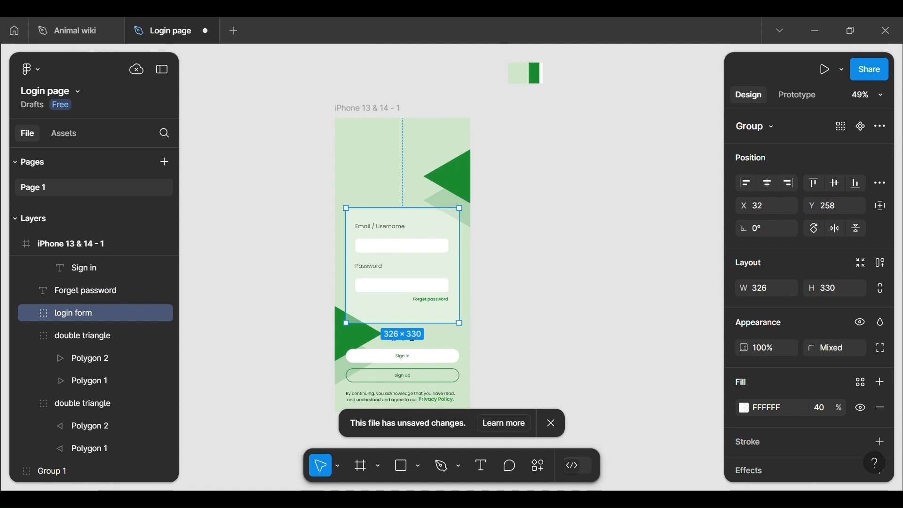
pyautogui.click(509, 214)
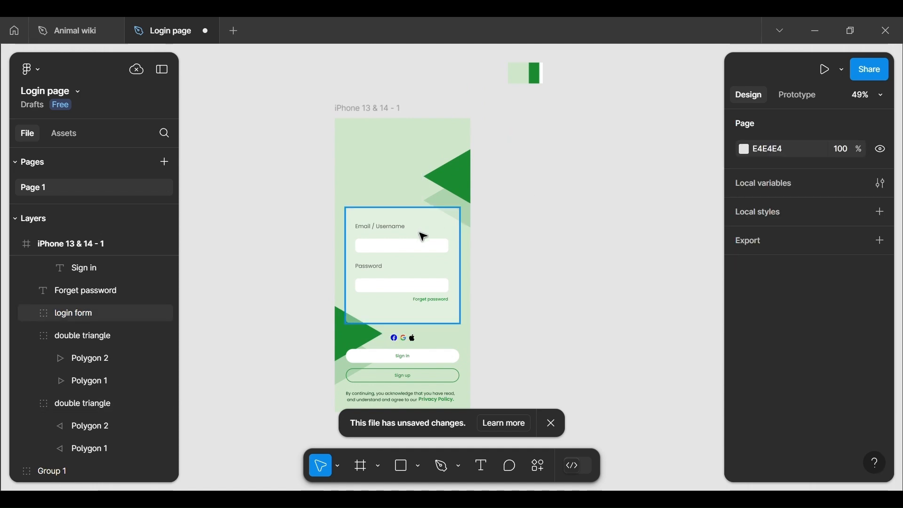
# Undo the last rename of the form group.
pyautogui.click(422, 237)
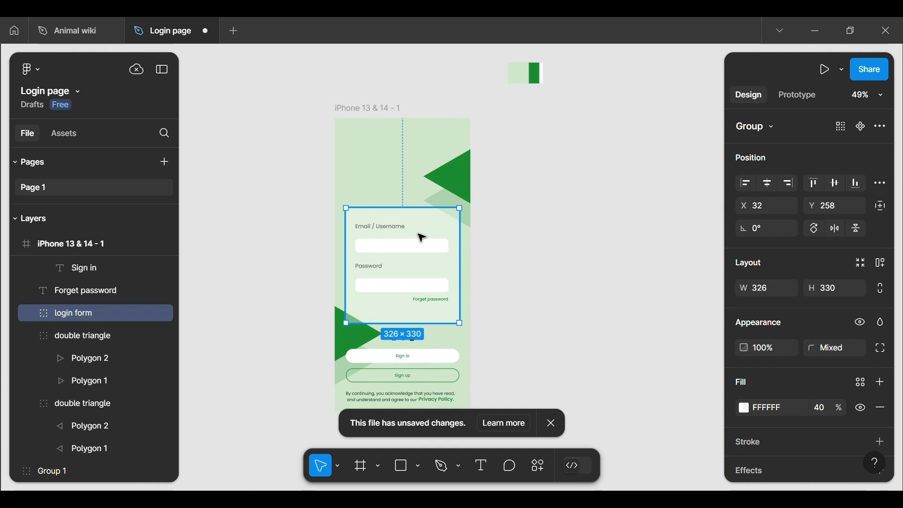
pyautogui.press('Escape')
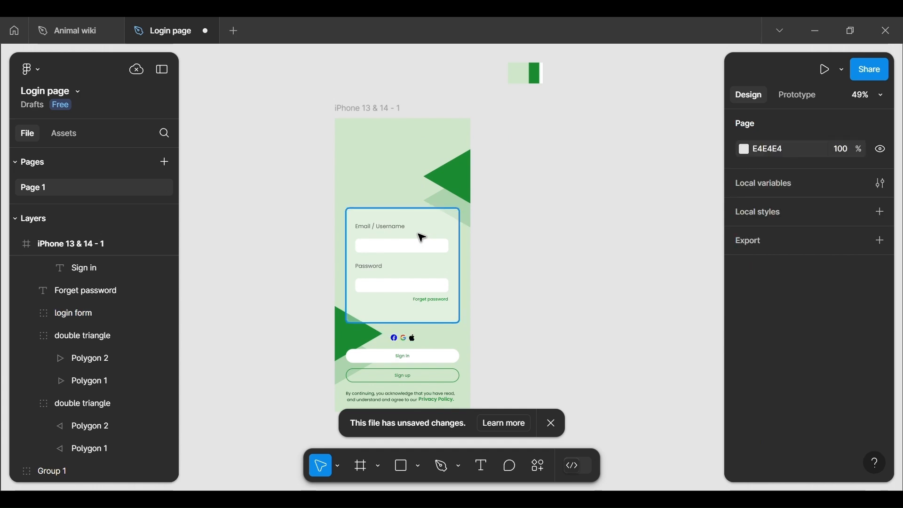
pyautogui.click(421, 238)
pyautogui.press('Escape')
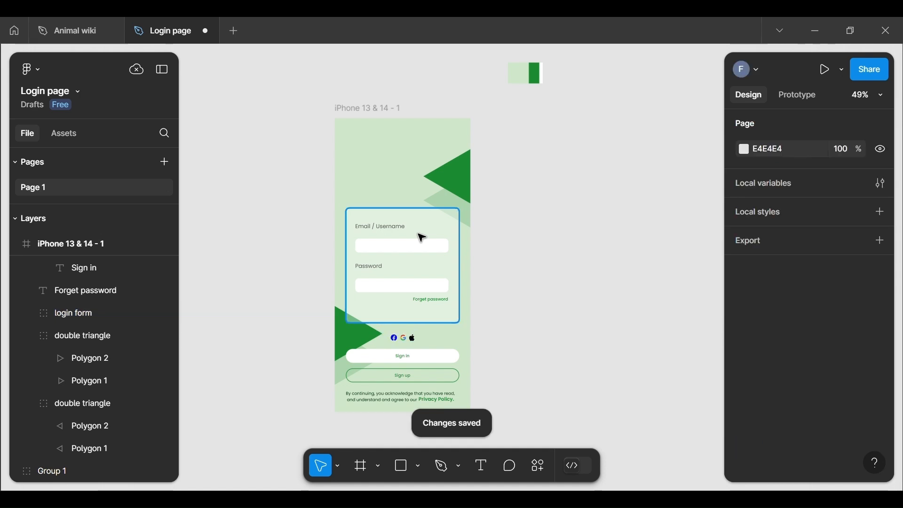
pyautogui.click(422, 237)
pyautogui.hotkey('ctrl', 'z')
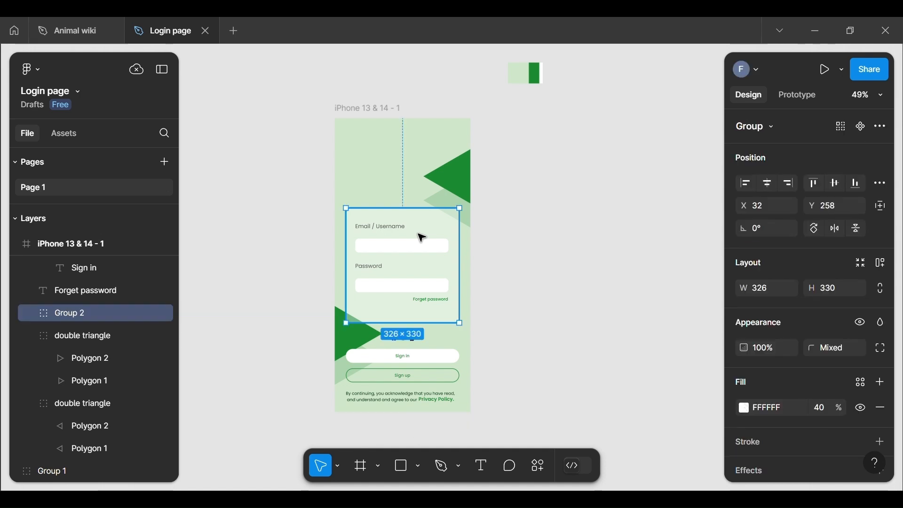
pyautogui.click(498, 270)
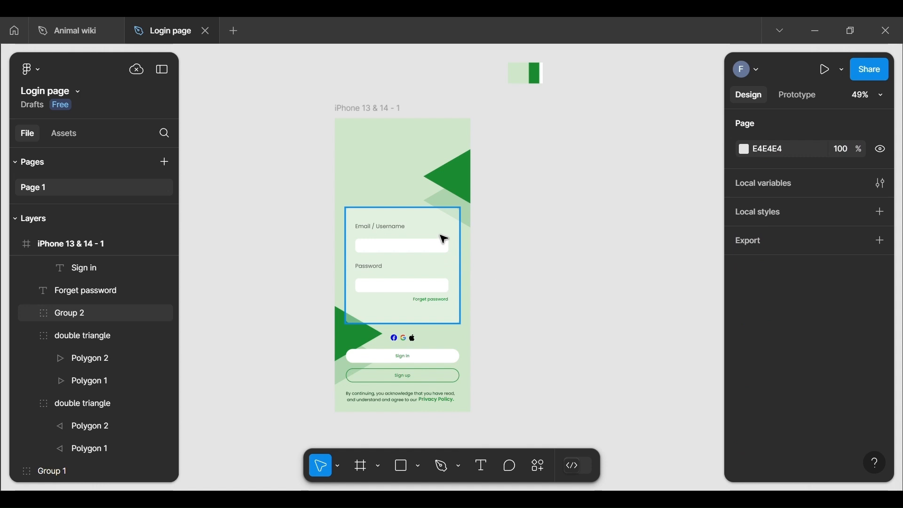
# Ungroup the form group into its rectangle and the Email / Username and Password field frames.
pyautogui.click(443, 239)
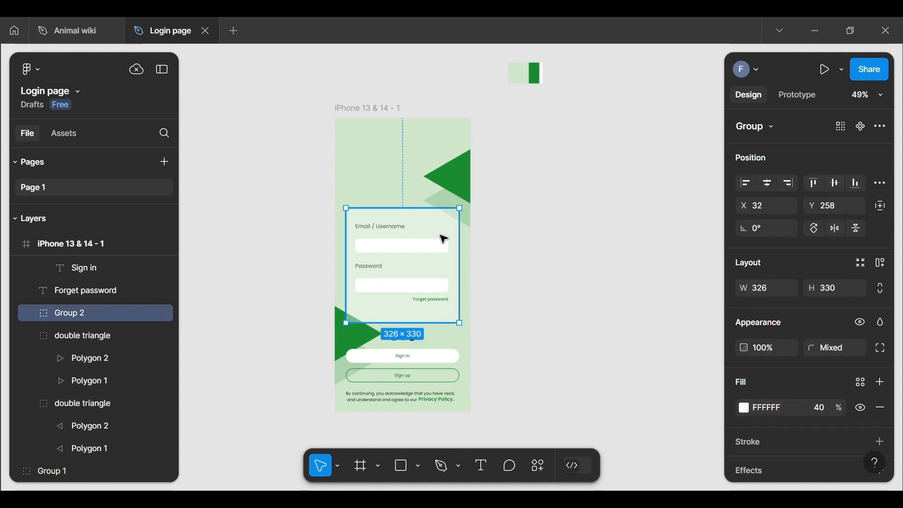
pyautogui.press('Escape')
pyautogui.click(444, 239)
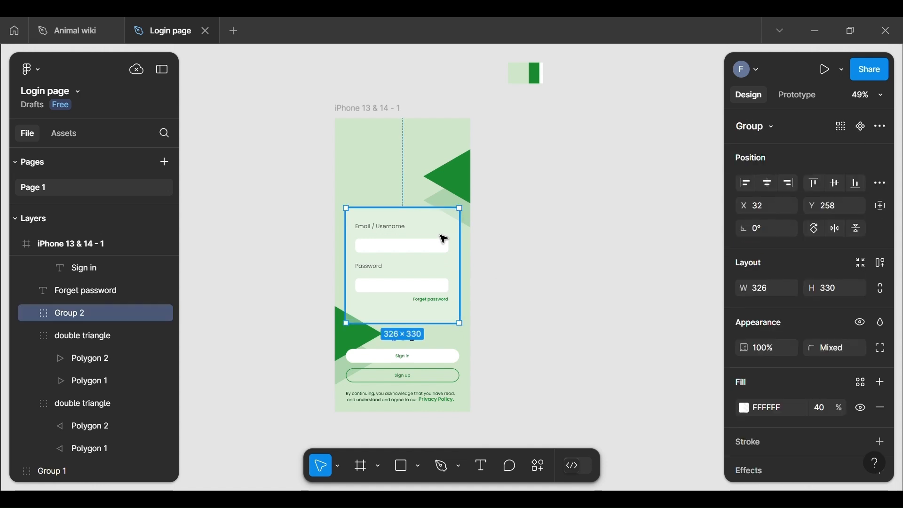
pyautogui.hotkey('ctrl', 'shift', 'g')
pyautogui.click(522, 256)
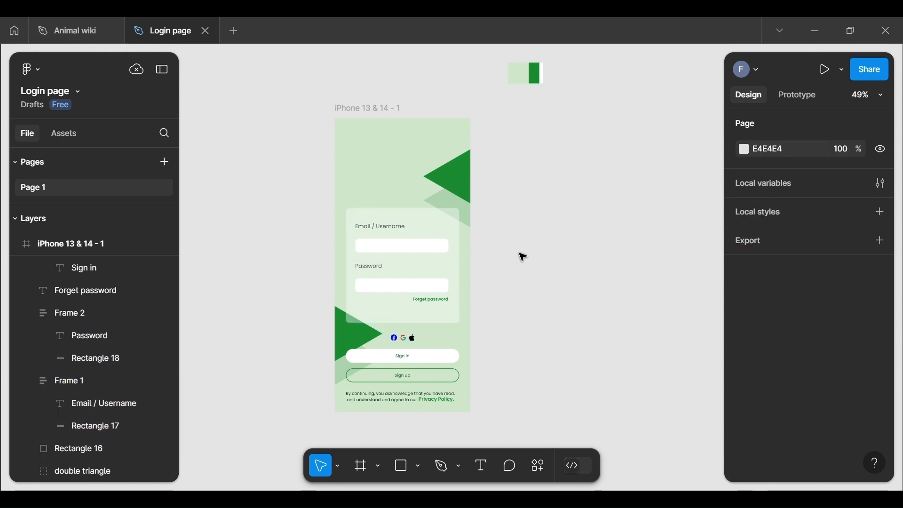
# Group the translucent form rectangle with the Email / Username frame, the Password frame and the Forget password text.
pyautogui.click(410, 214)
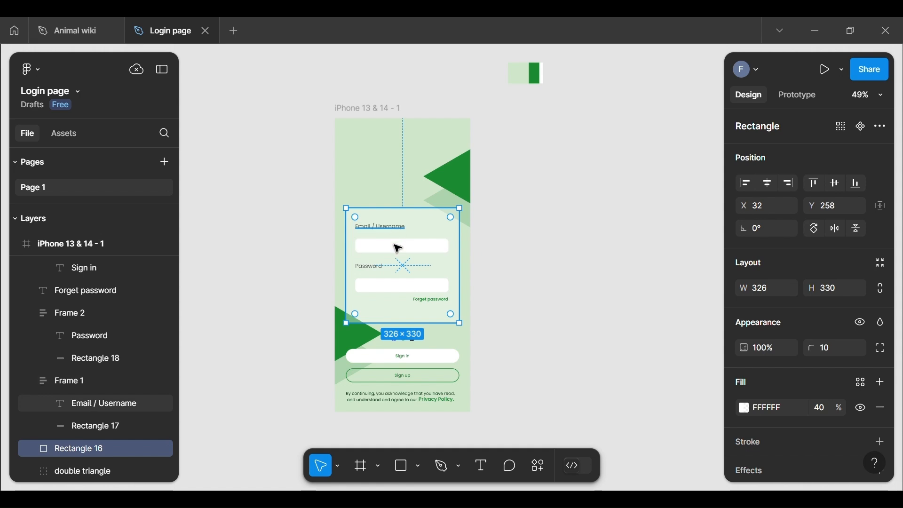
pyautogui.click(502, 238)
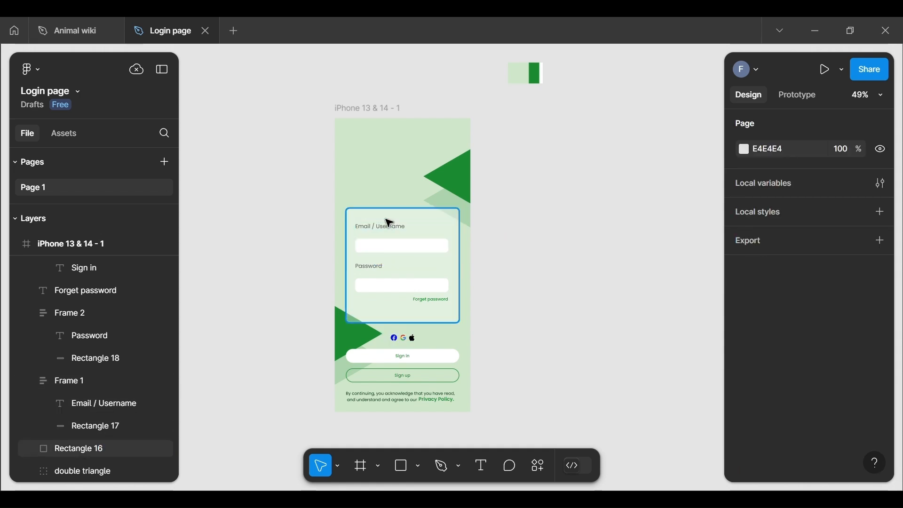
pyautogui.click(389, 223)
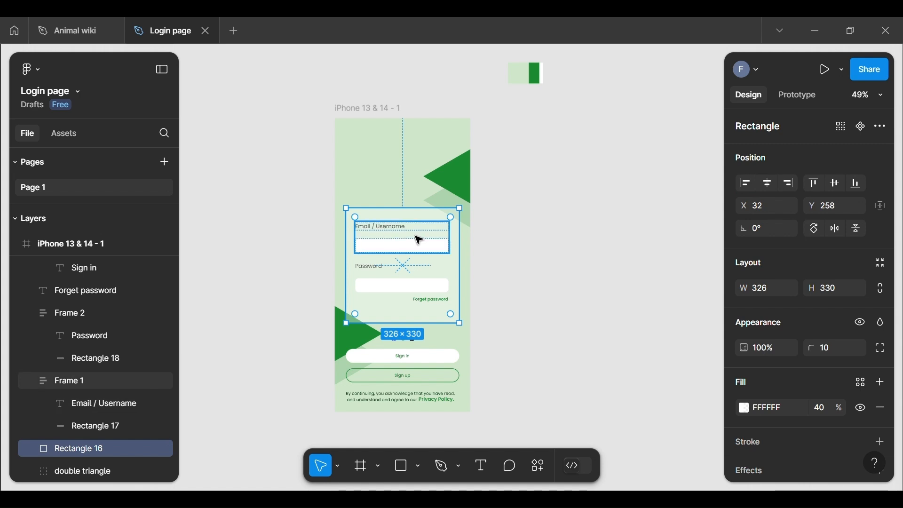
pyautogui.click(530, 235)
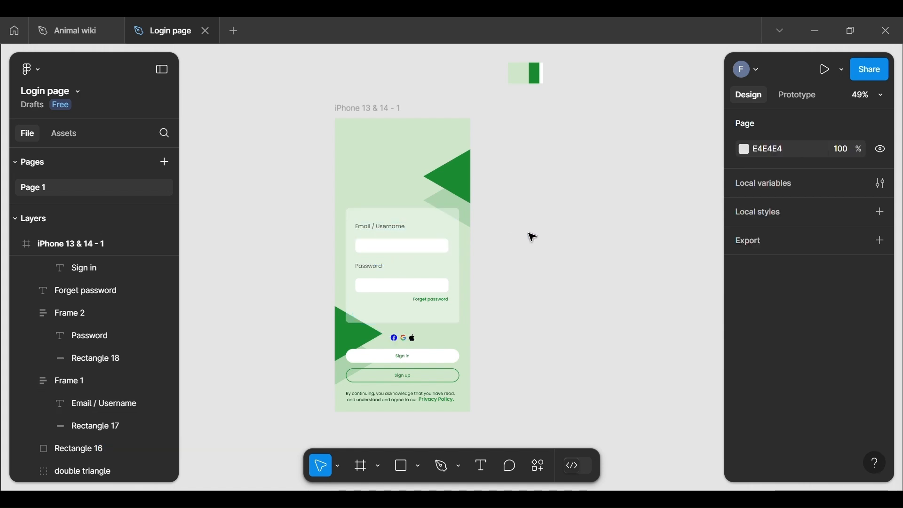
pyautogui.click(403, 220)
pyautogui.keyDown('shift'); pyautogui.click(392, 242); pyautogui.keyUp('shift')
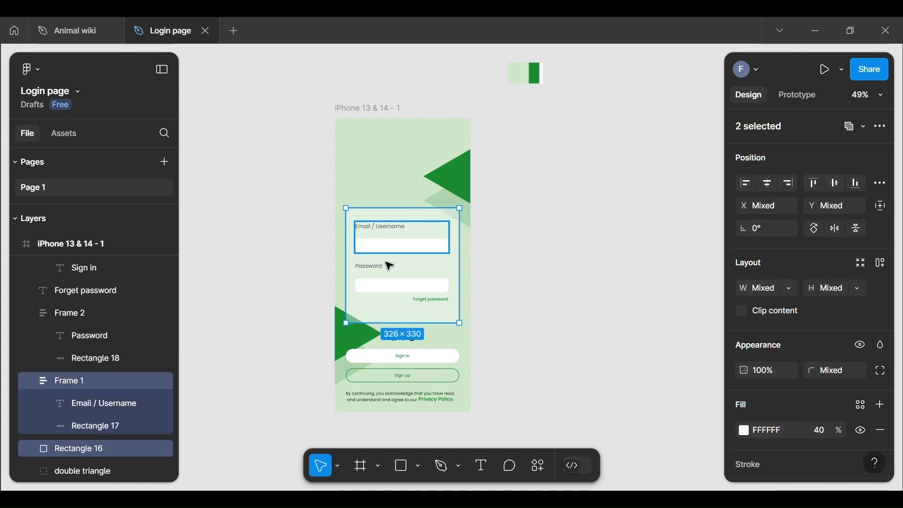
pyautogui.keyDown('shift'); pyautogui.click(393, 275); pyautogui.keyUp('shift')
pyautogui.keyDown('shift'); pyautogui.click(427, 308); pyautogui.keyUp('shift')
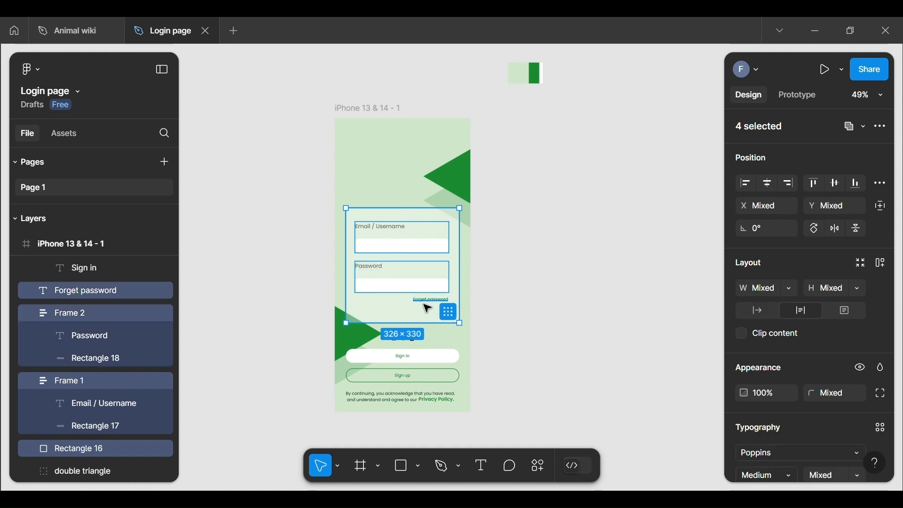
pyautogui.rightClick(381, 311)
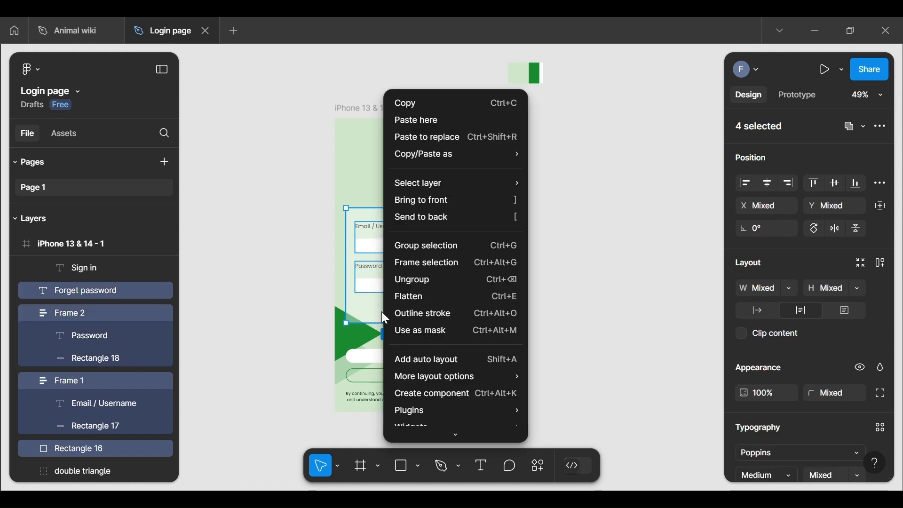
pyautogui.click(414, 244)
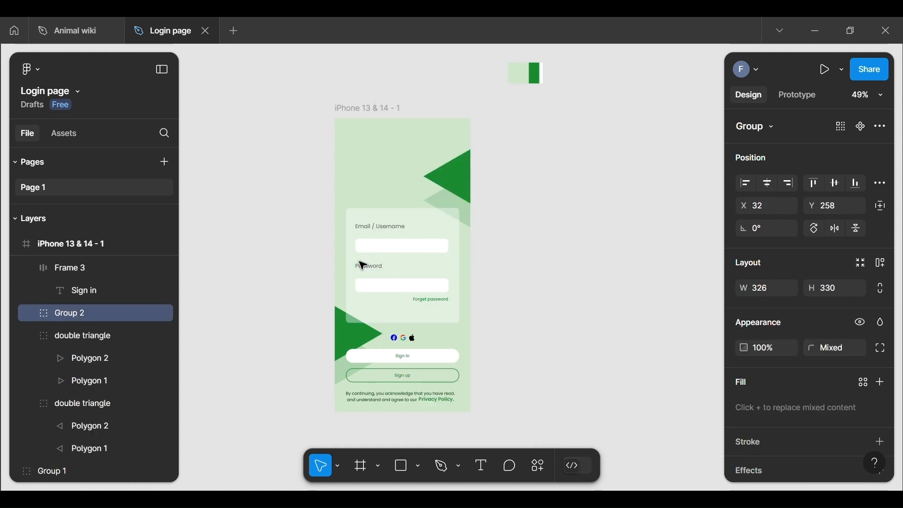
# Rename the new group containing the form fields and Forget password text as "login form".
pyautogui.doubleClick(111, 308)
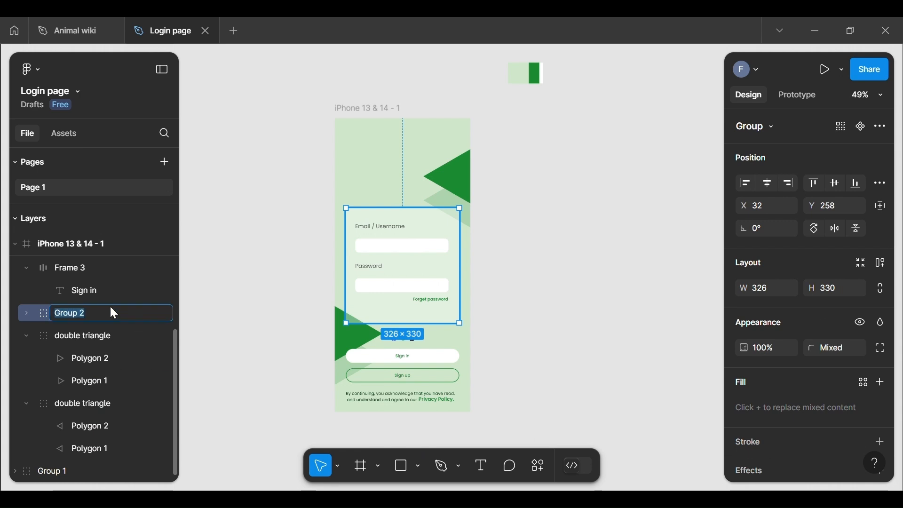
pyautogui.press('BackSpace')
pyautogui.write('login form')
pyautogui.press('Return')
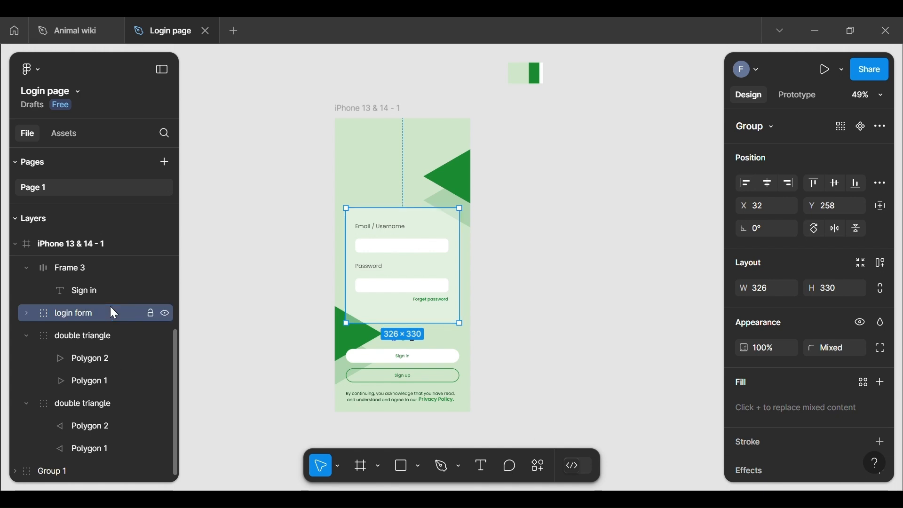
pyautogui.click(497, 276)
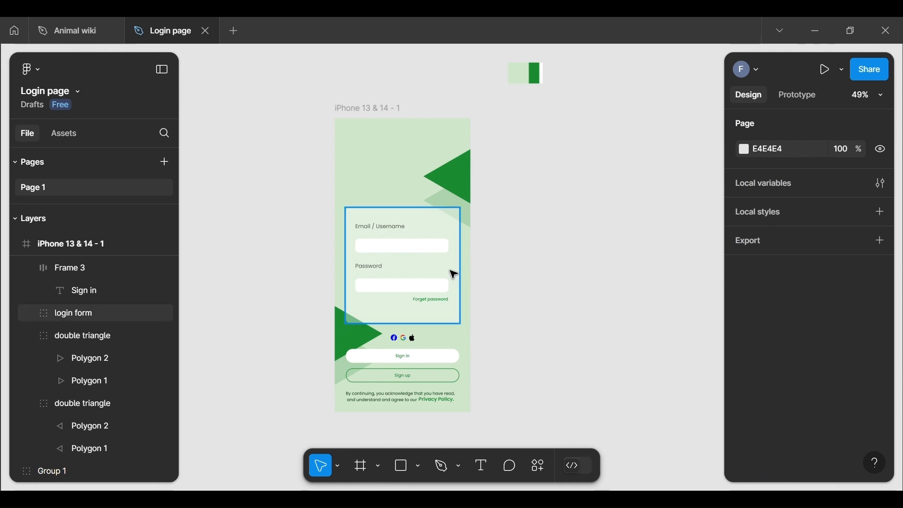
# Move the login form group straight up to about Y 212, keeping it horizontally centred on the page.
pyautogui.click(453, 276)
pyautogui.moveTo(454, 277); pyautogui.dragTo(450, 257)
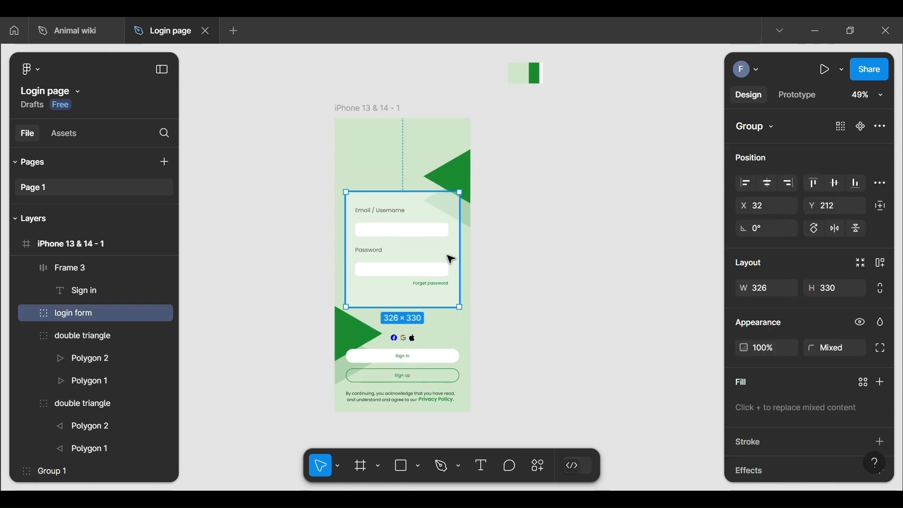
pyautogui.click(536, 330)
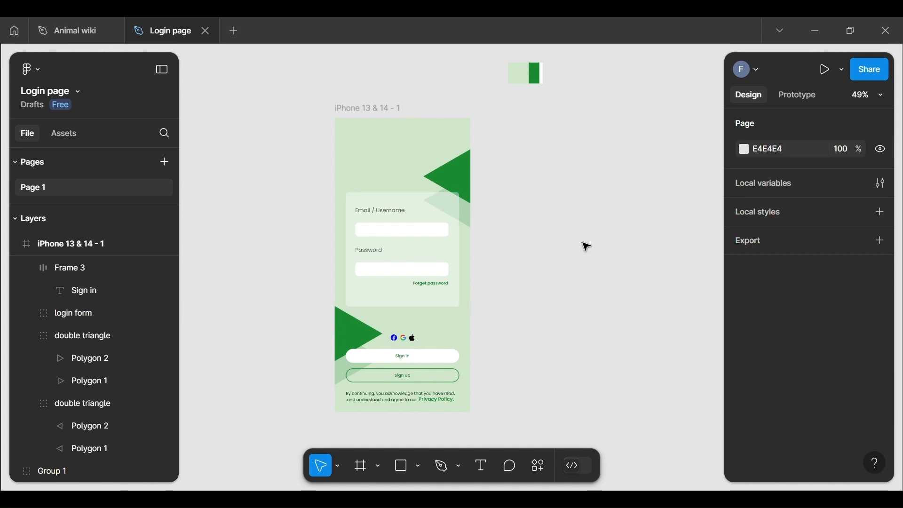
# Show the four-column layout grid on the iPhone 13 & 14 - 1 frame.
pyautogui.click(369, 111)
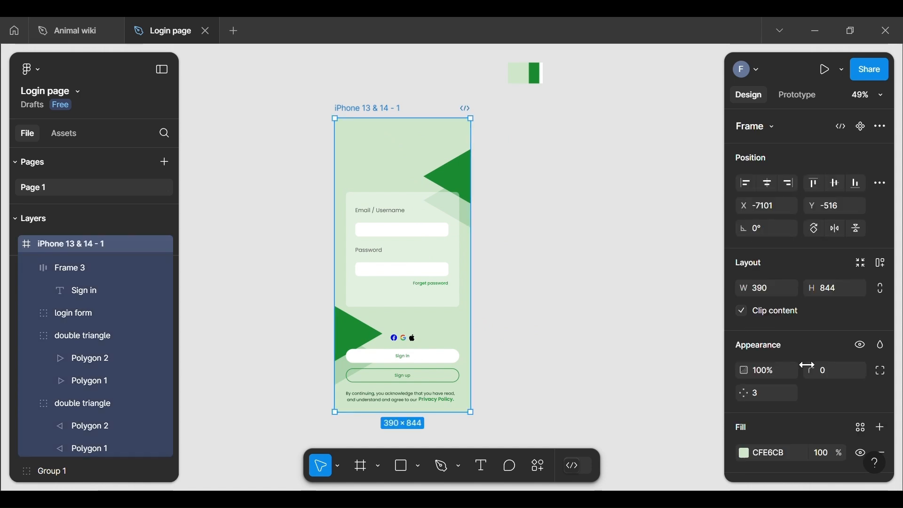
pyautogui.scroll(-3, 818, 376)
pyautogui.scroll(-2, 838, 387)
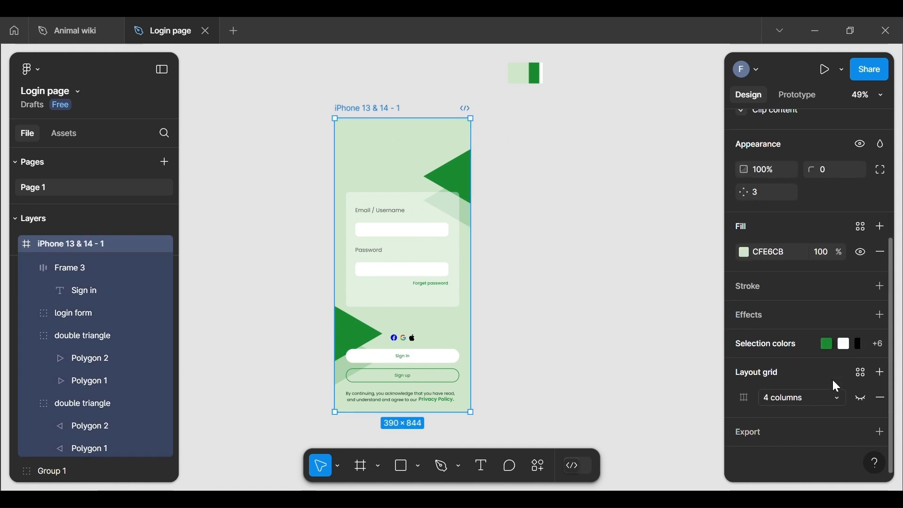
pyautogui.click(857, 399)
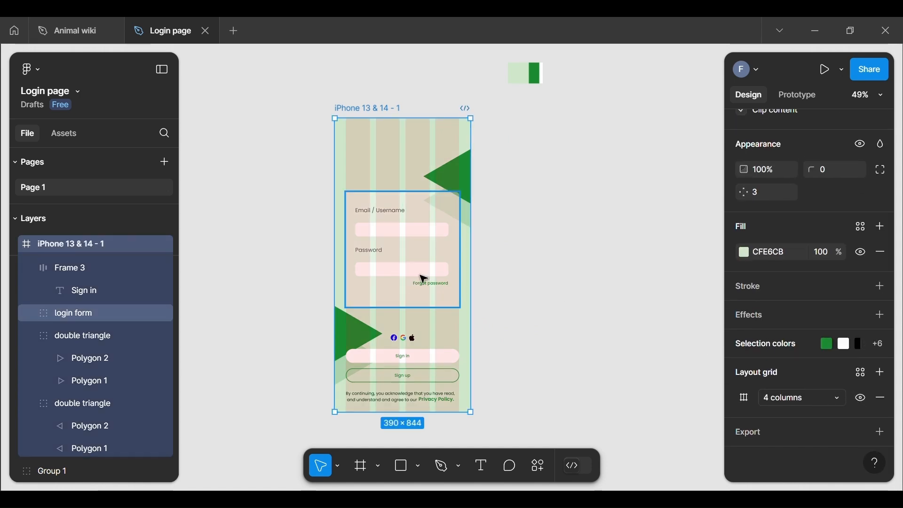
pyautogui.scroll(3, 550, 312)
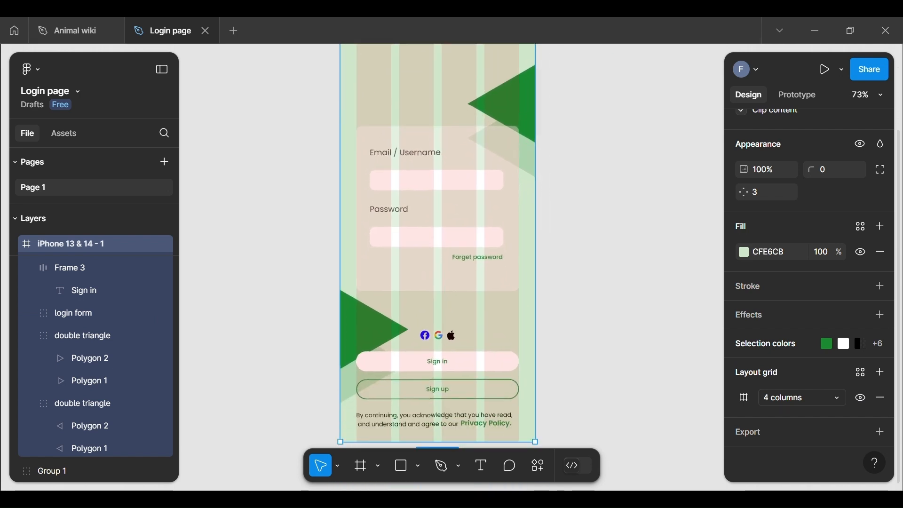
pyautogui.scroll(-2, 442, 244)
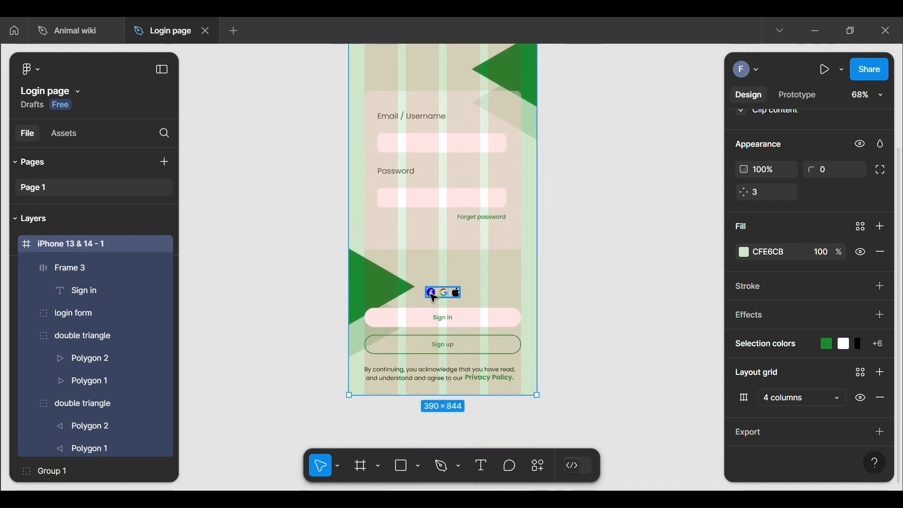
pyautogui.click(594, 289)
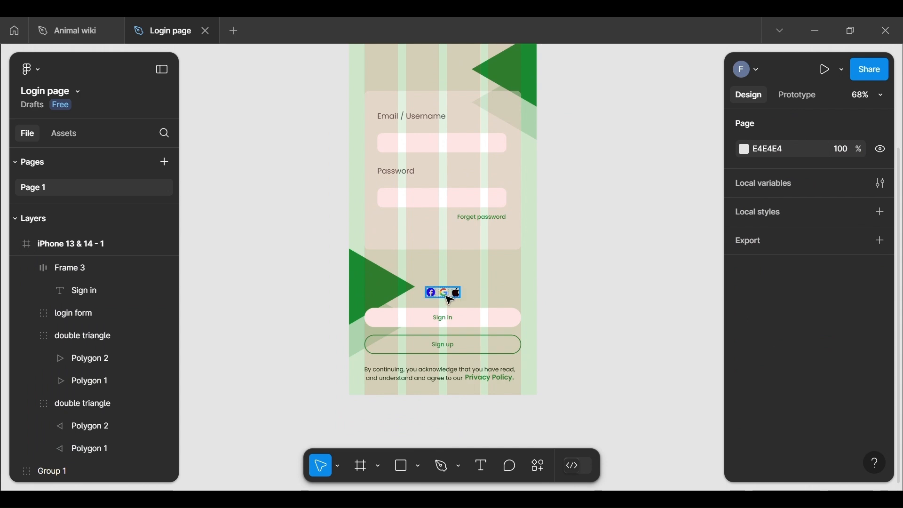
# Move the social icon frame slightly up to about Y 613, keeping it centred above the Sign in button.
pyautogui.click(450, 299)
pyautogui.moveTo(450, 299); pyautogui.dragTo(456, 305)
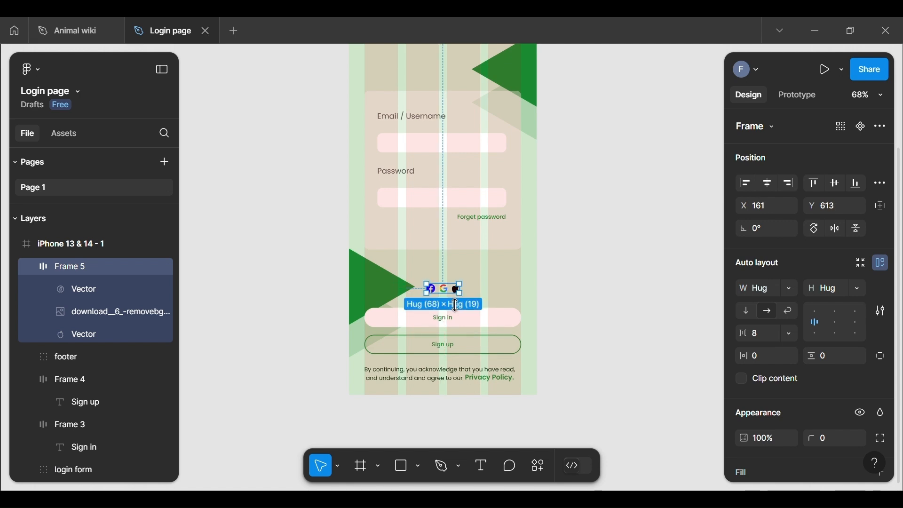
pyautogui.click(591, 324)
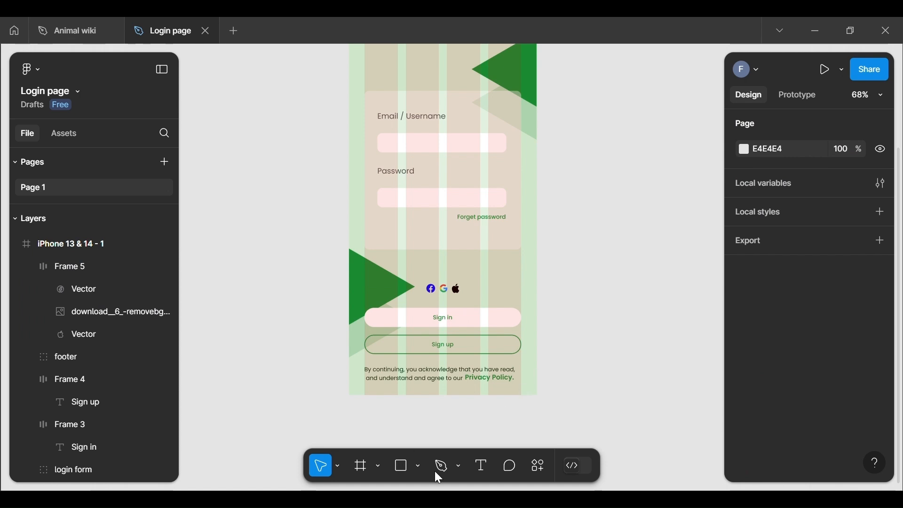
pyautogui.click(419, 464)
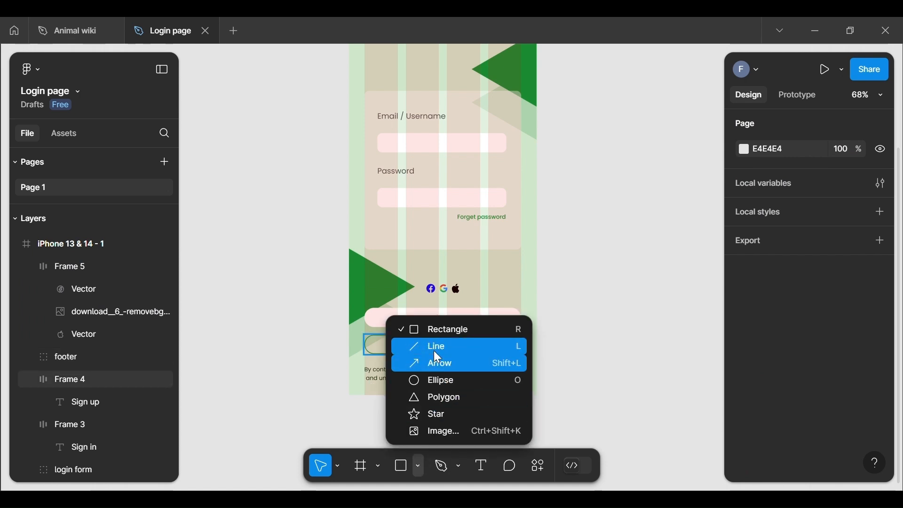
pyautogui.click(572, 272)
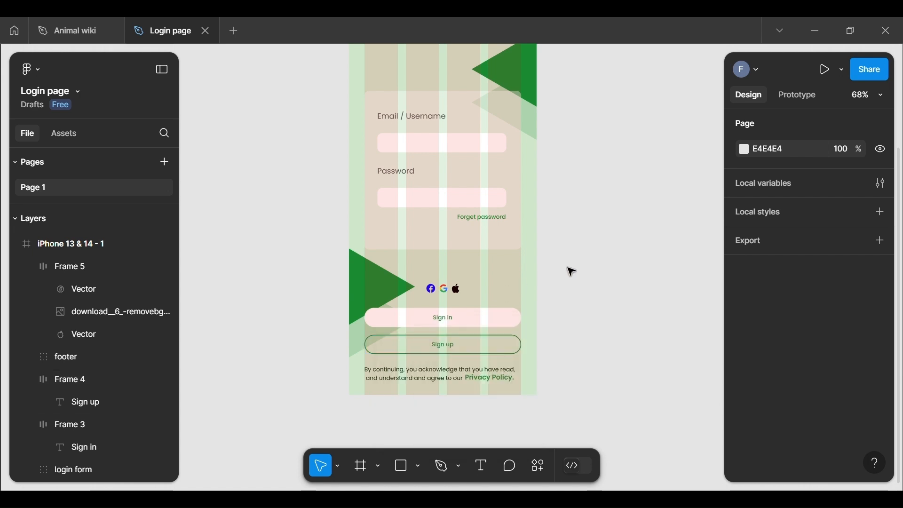
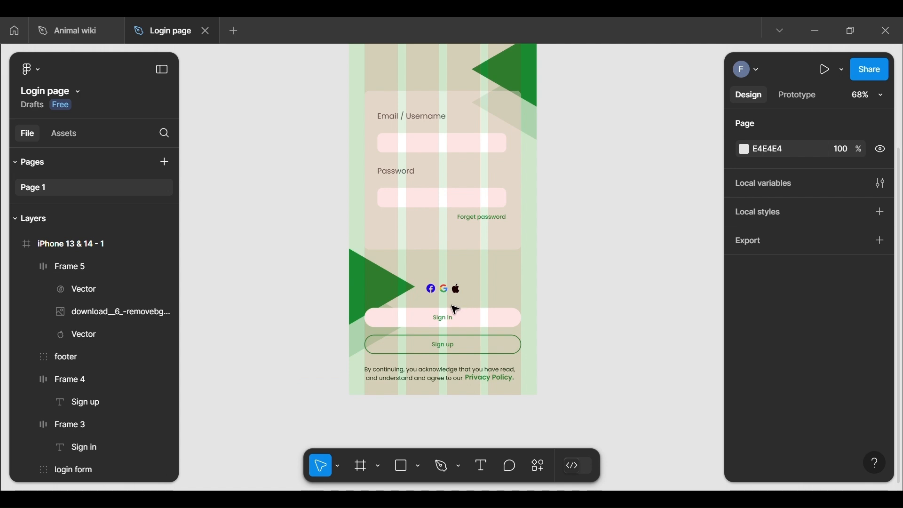
# Draw a line about 122 wide just below the login form and set its rotation to 0°.
pyautogui.click(441, 293)
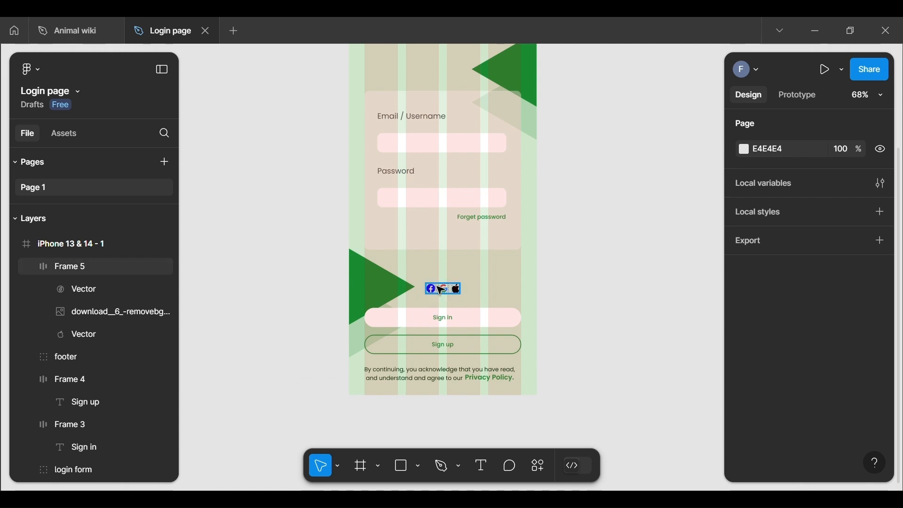
pyautogui.click(554, 270)
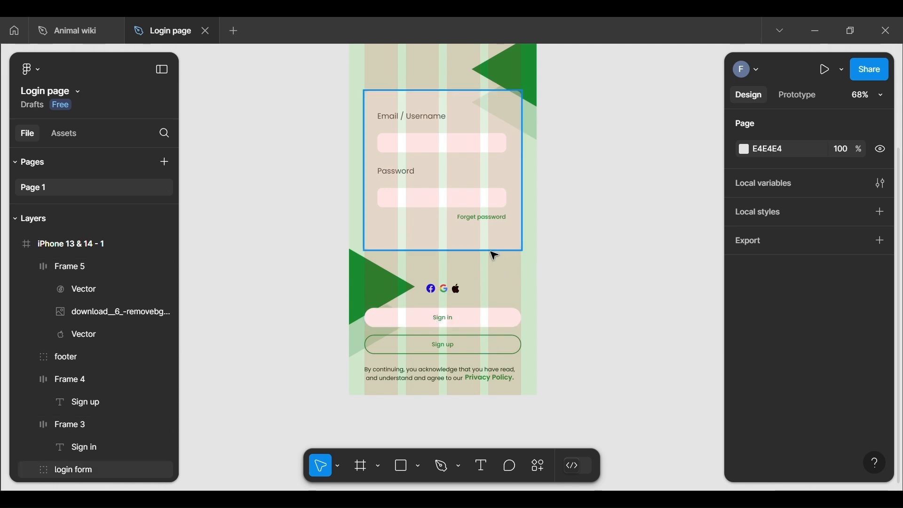
pyautogui.click(418, 465)
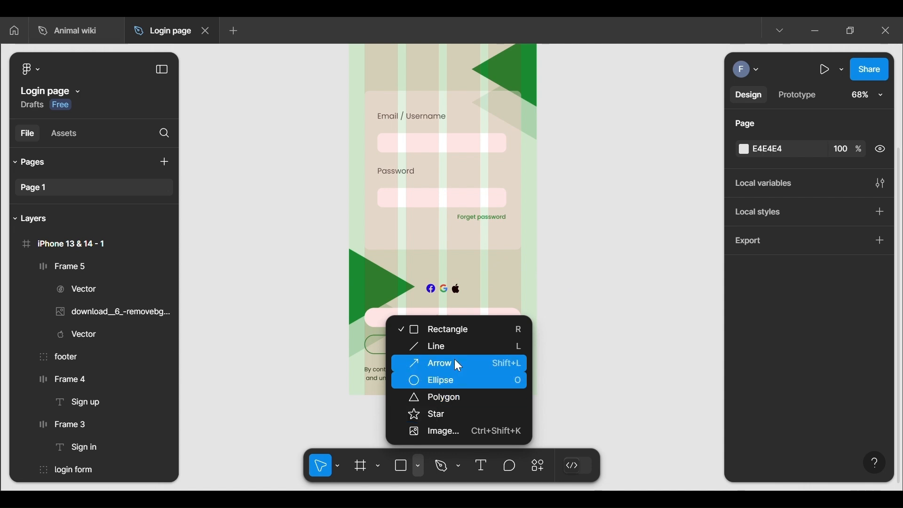
pyautogui.click(452, 346)
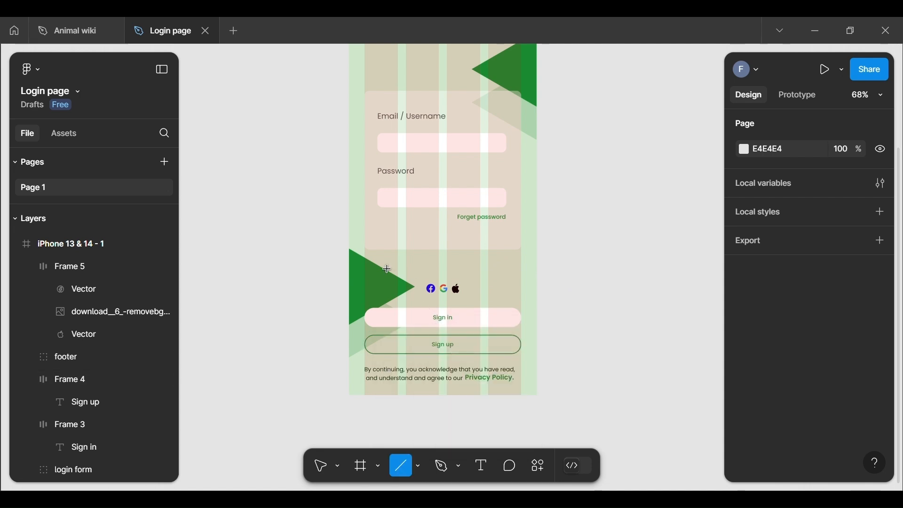
pyautogui.moveTo(383, 269); pyautogui.dragTo(440, 271)
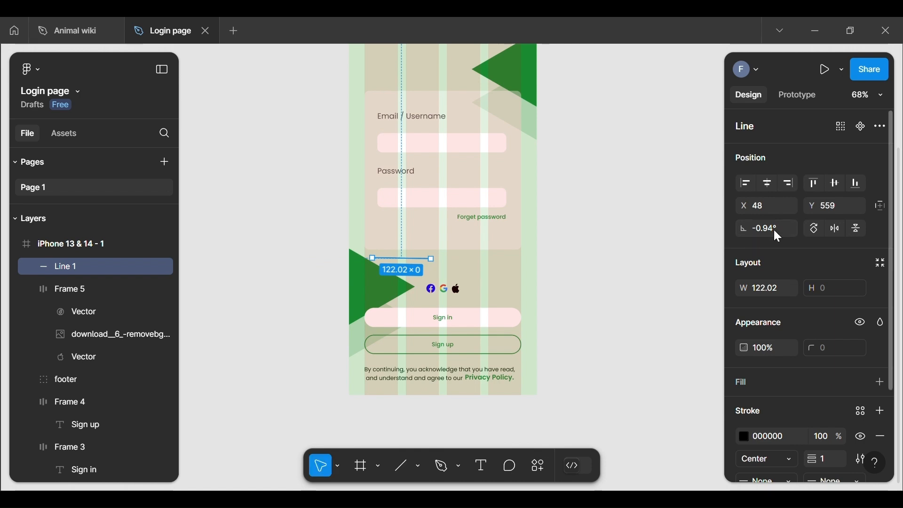
pyautogui.write('0')
pyautogui.press('Return')
# Move the line down to about Y 574 and give it width 80, rotation 0° and stroke weight 1.5.
pyautogui.scroll(5, 402, 268)
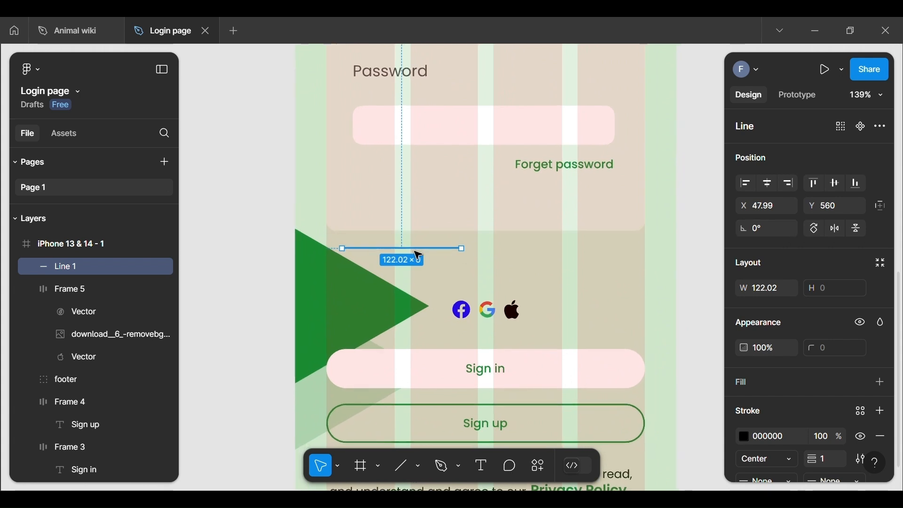
pyautogui.moveTo(415, 251); pyautogui.dragTo(442, 264)
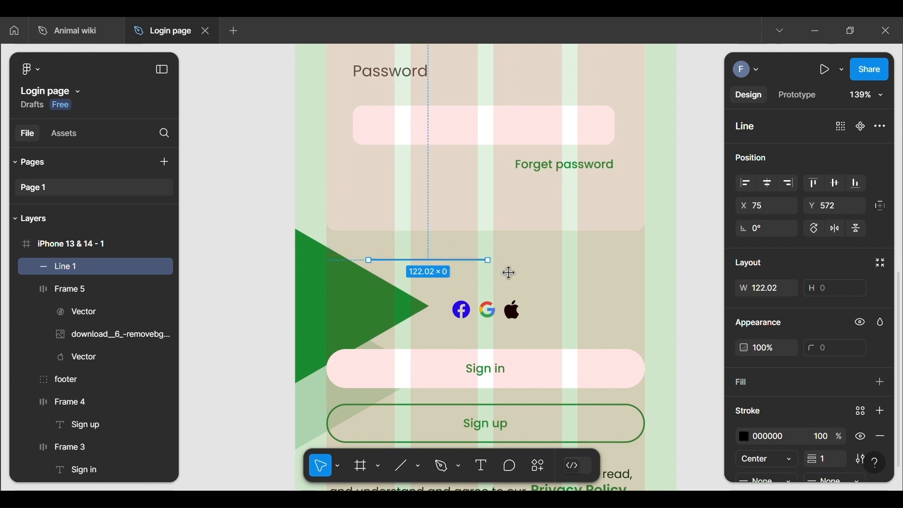
pyautogui.moveTo(500, 270); pyautogui.dragTo(453, 276)
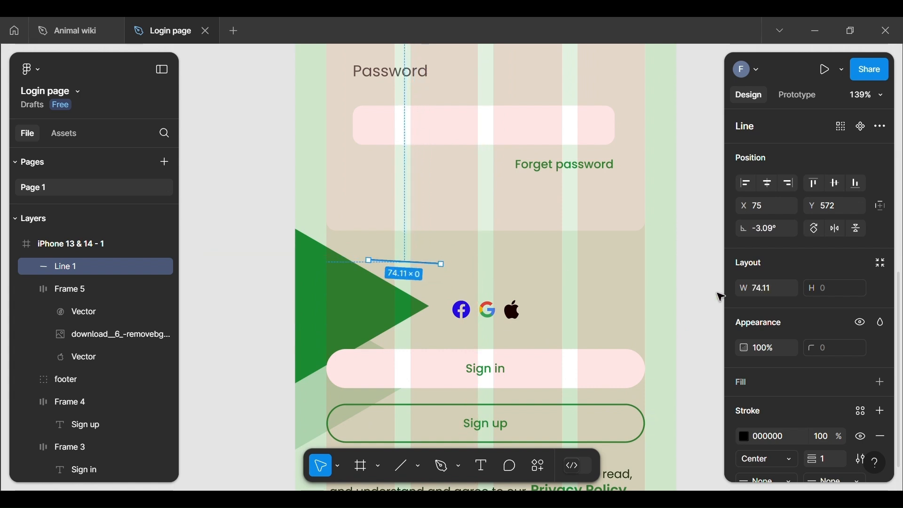
pyautogui.click(768, 286)
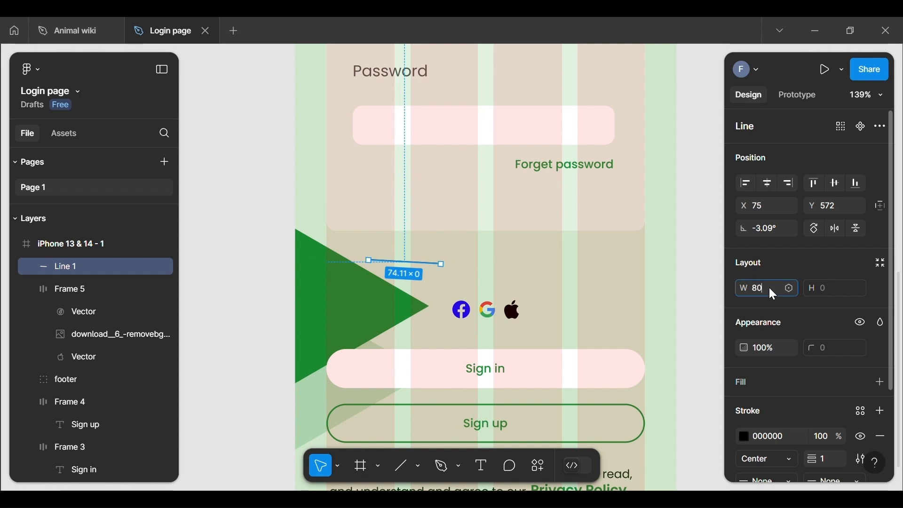
pyautogui.press('Return')
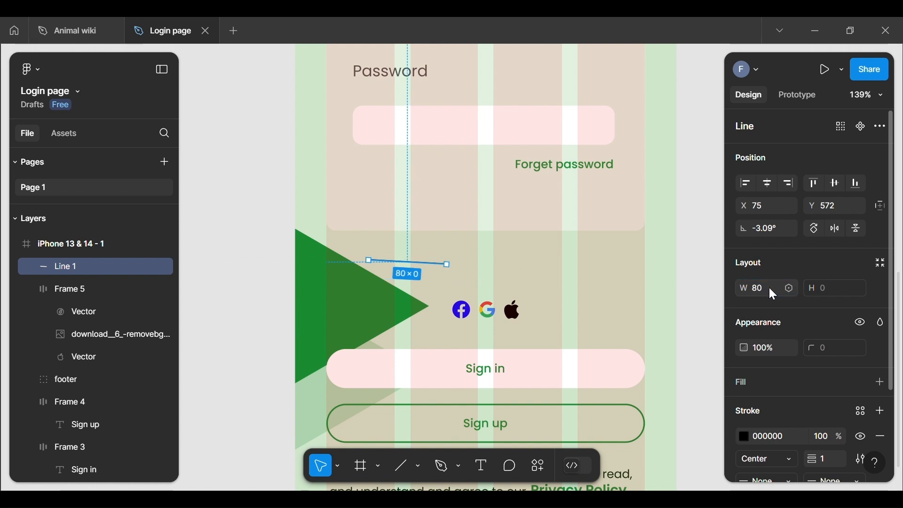
pyautogui.click(782, 231)
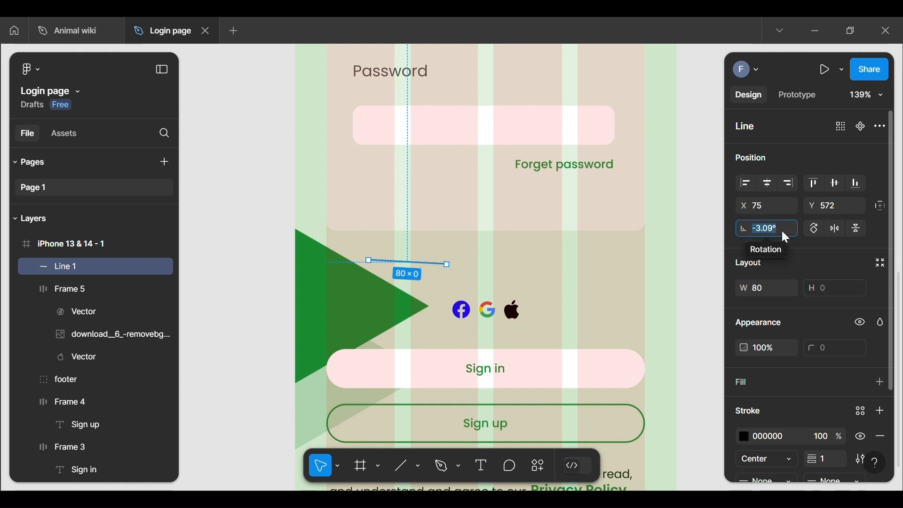
pyautogui.write('0')
pyautogui.press('Return')
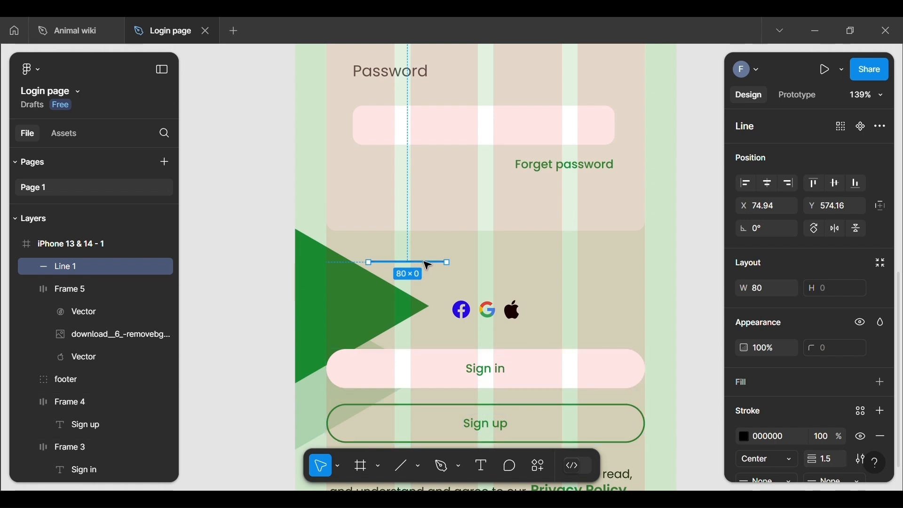
# Nudge the line left to about X 69 and duplicate it on the same level at about X 241.
pyautogui.press('Left')
pyautogui.press('Left')
pyautogui.press('Left')
pyautogui.press('Left')
pyautogui.press('Left')
pyautogui.press('Left')
pyautogui.press('Left')
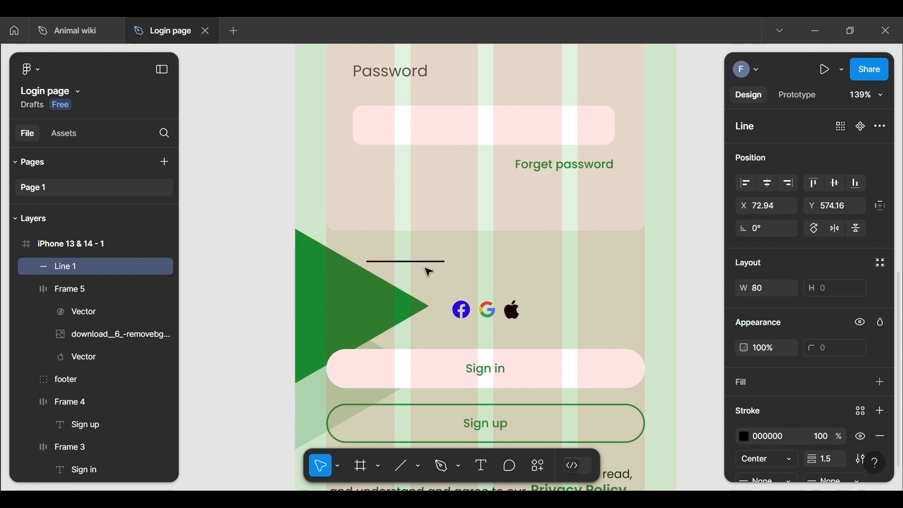
pyautogui.press('Left')
pyautogui.press('Left')
pyautogui.press('Right')
pyautogui.press('Right')
pyautogui.press('Right')
pyautogui.press('Right')
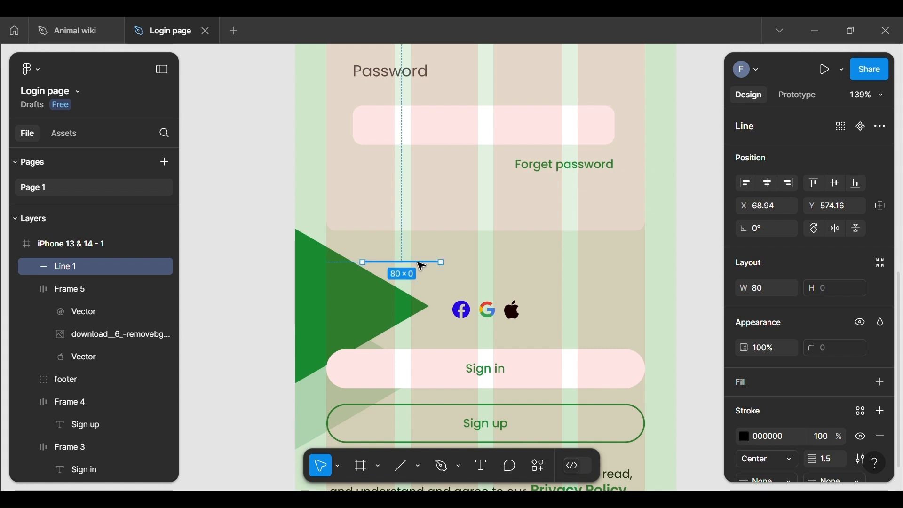
pyautogui.moveTo(422, 267); pyautogui.dragTo(600, 264)
pyautogui.click(698, 263)
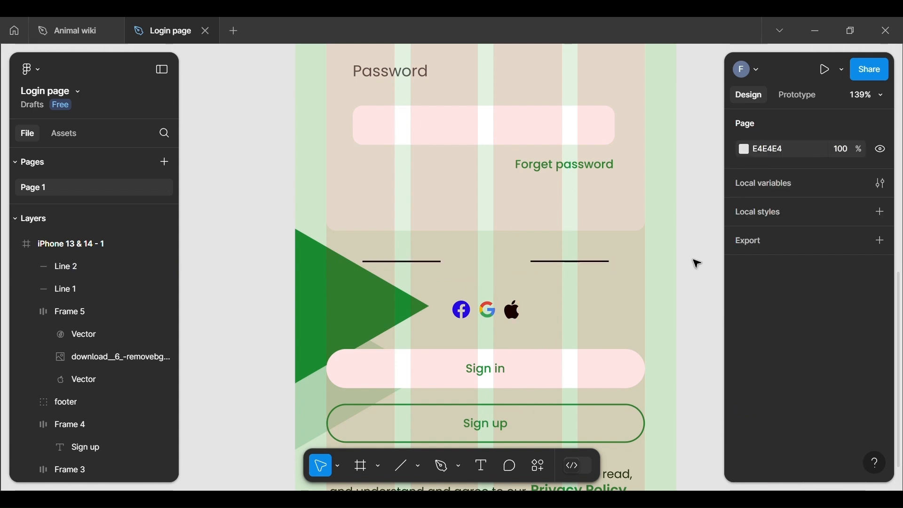
pyautogui.click(598, 267)
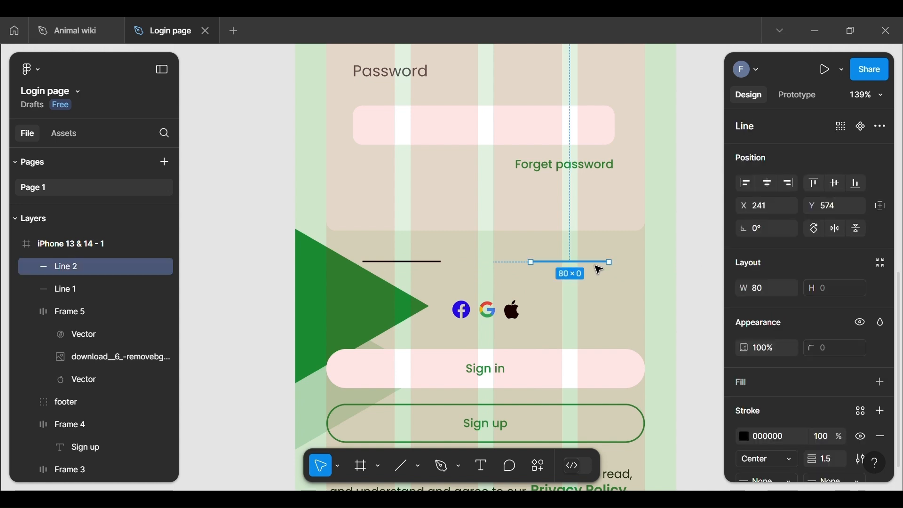
pyautogui.click(744, 437)
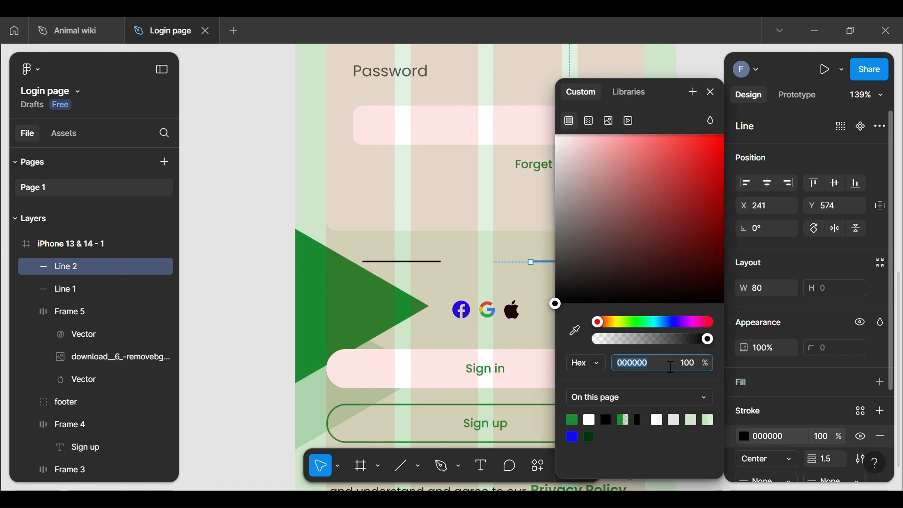
pyautogui.click(713, 92)
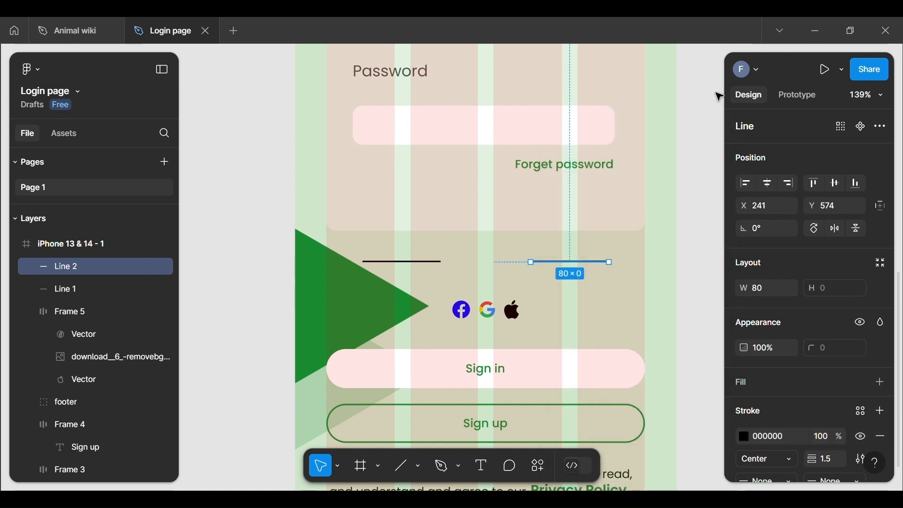
pyautogui.click(680, 276)
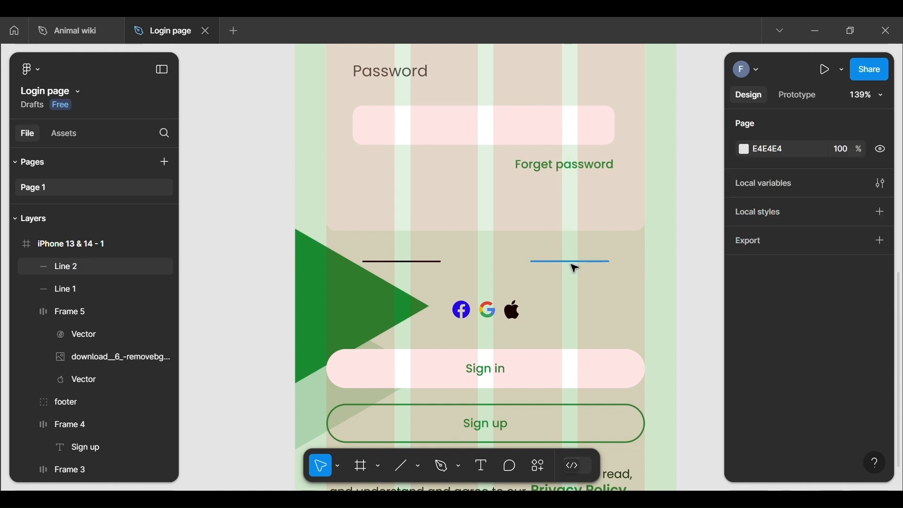
pyautogui.click(574, 264)
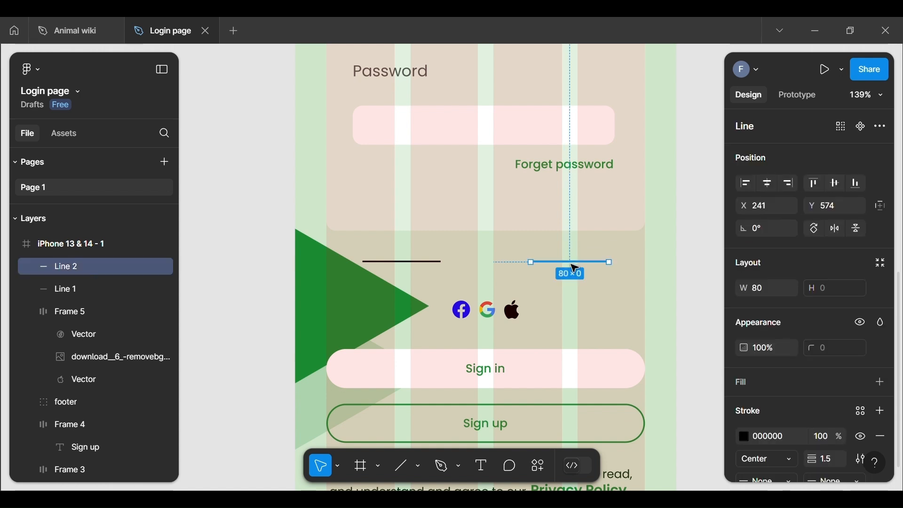
pyautogui.click(700, 236)
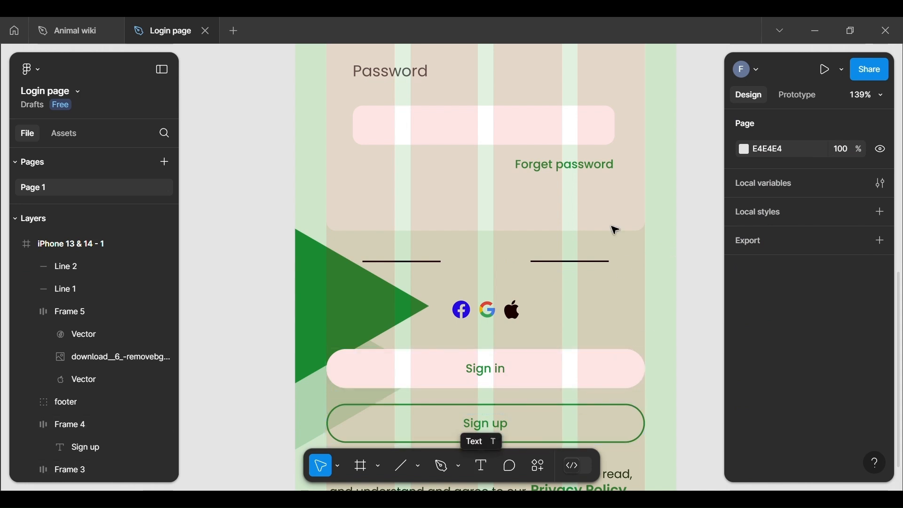
# Duplicate the Forget password text to about X 135, Y 550 and change the copy to read "Or Login with".
pyautogui.doubleClick(592, 169)
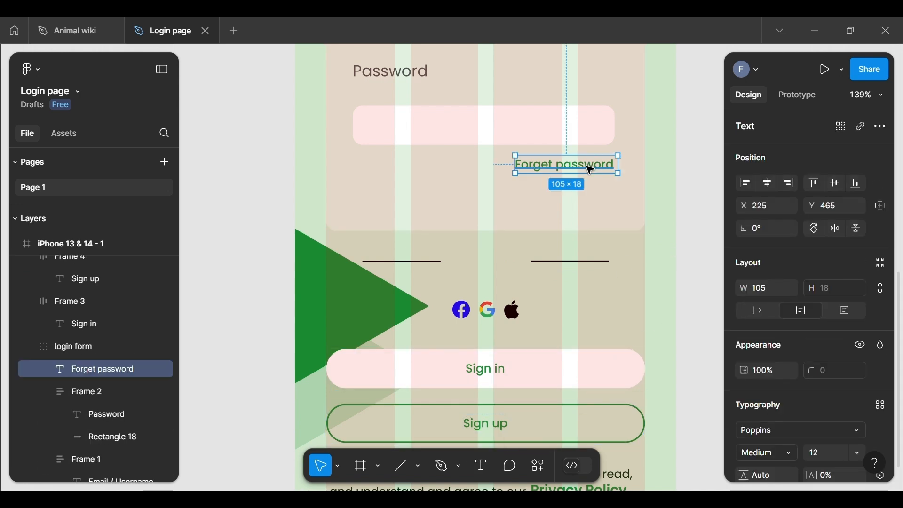
pyautogui.moveTo(592, 170); pyautogui.dragTo(503, 252)
pyautogui.press('Right')
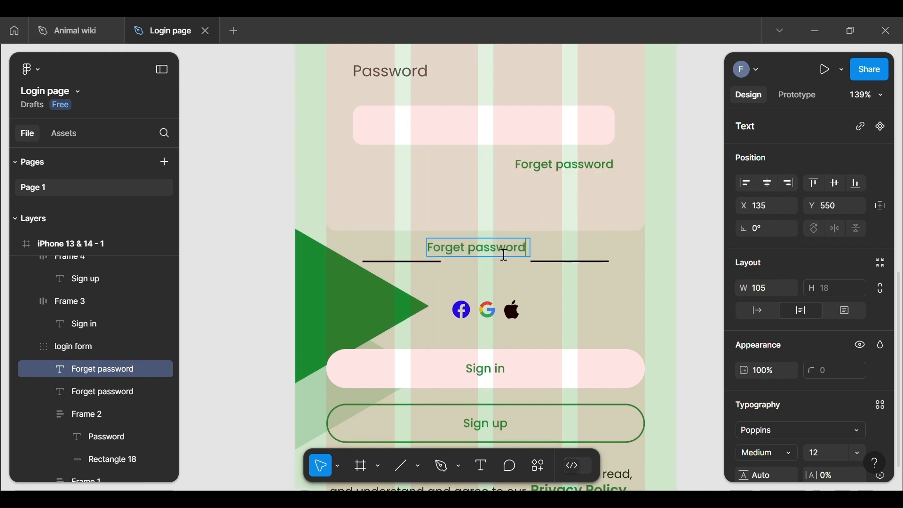
pyautogui.press('BackSpace')
pyautogui.press('BackSpace')
pyautogui.press('BackSpace')
pyautogui.press('BackSpace')
pyautogui.press('BackSpace')
pyautogui.press('BackSpace')
pyautogui.press('BackSpace')
pyautogui.press('BackSpace')
pyautogui.press('BackSpace')
pyautogui.press('BackSpace')
pyautogui.press('BackSpace')
pyautogui.press('BackSpace')
pyautogui.press('BackSpace')
pyautogui.press('BackSpace')
pyautogui.press('BackSpace')
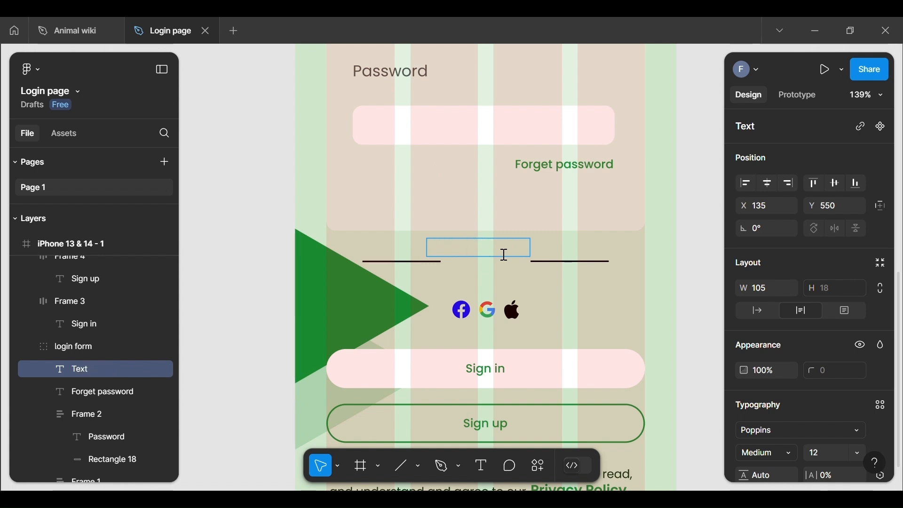
pyautogui.write('Or L')
pyautogui.write('O')
pyautogui.press('BackSpace')
pyautogui.write('gin')
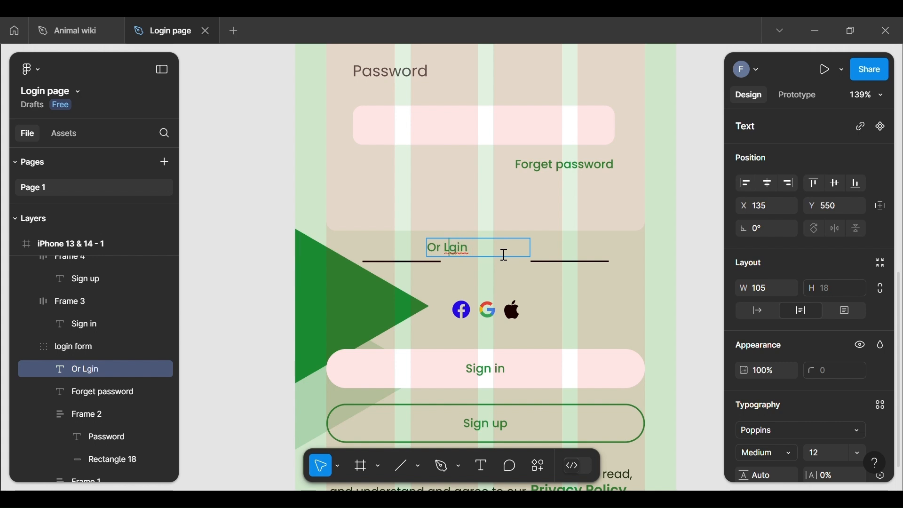
pyautogui.write('o')
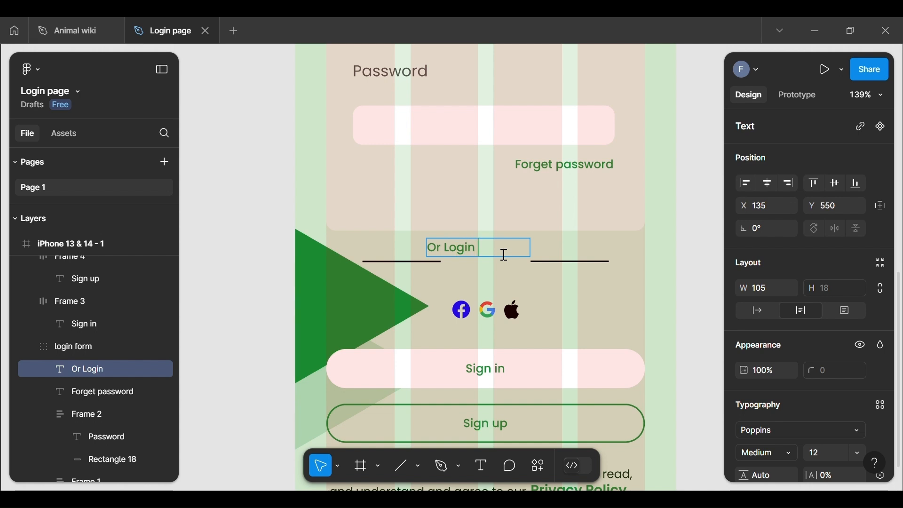
pyautogui.write(' with')
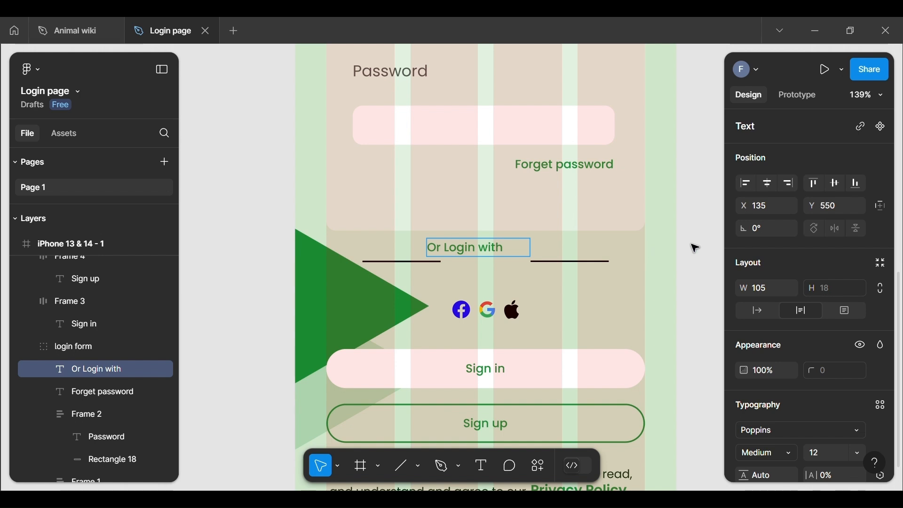
pyautogui.press('Escape')
# Narrow the "Or Login with" text box to about 83 wide and centre it between the two lines at X 154, Y 565.
pyautogui.moveTo(538, 261); pyautogui.dragTo(522, 258)
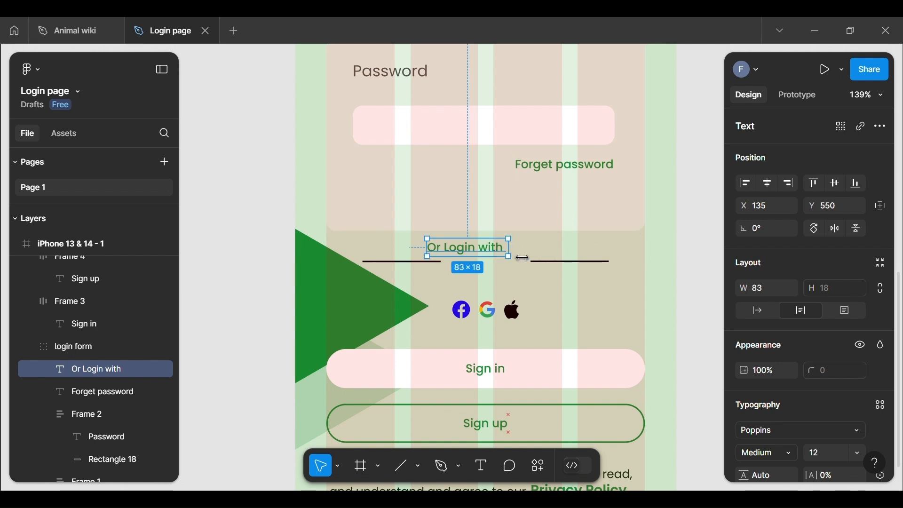
pyautogui.click(715, 241)
pyautogui.click(486, 254)
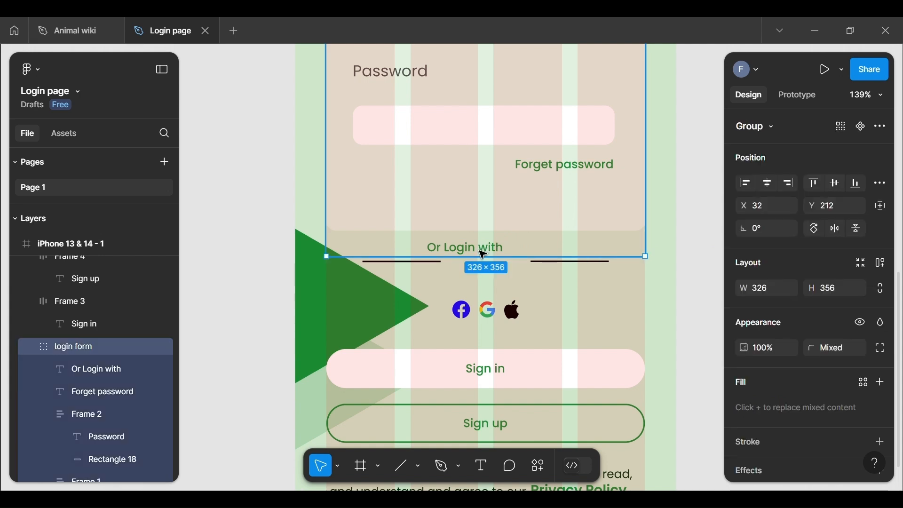
pyautogui.doubleClick(485, 255)
pyautogui.moveTo(483, 255); pyautogui.dragTo(501, 267)
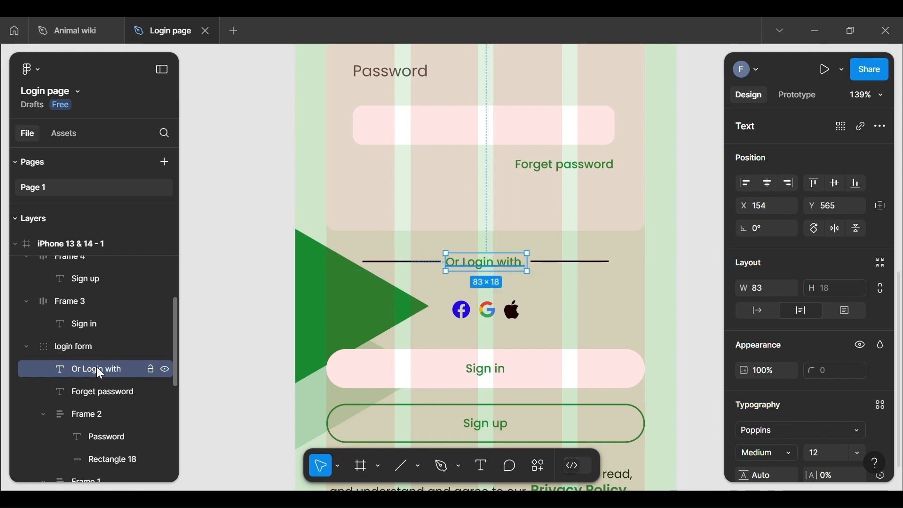
# Take the "Or Login with" text out of the login form group and place its layer directly above that group.
pyautogui.click(27, 345)
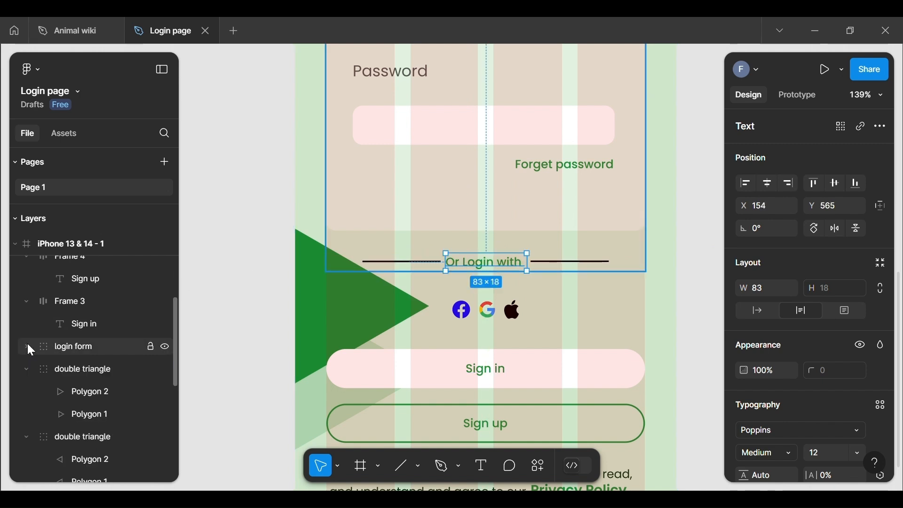
pyautogui.click(27, 344)
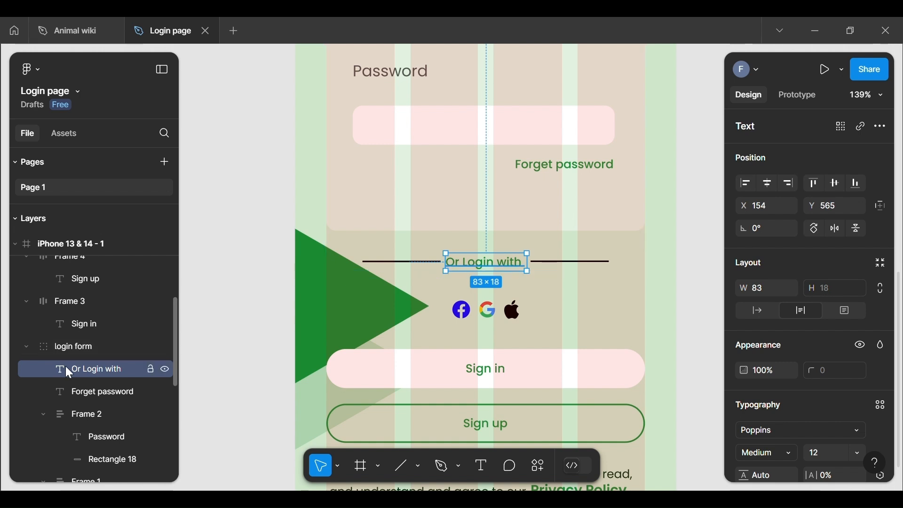
pyautogui.moveTo(66, 366); pyautogui.dragTo(38, 333)
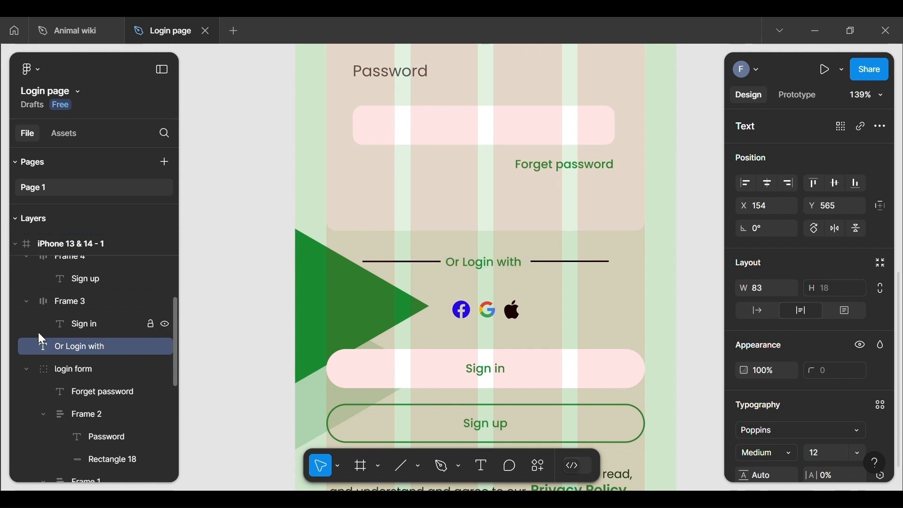
pyautogui.click(694, 277)
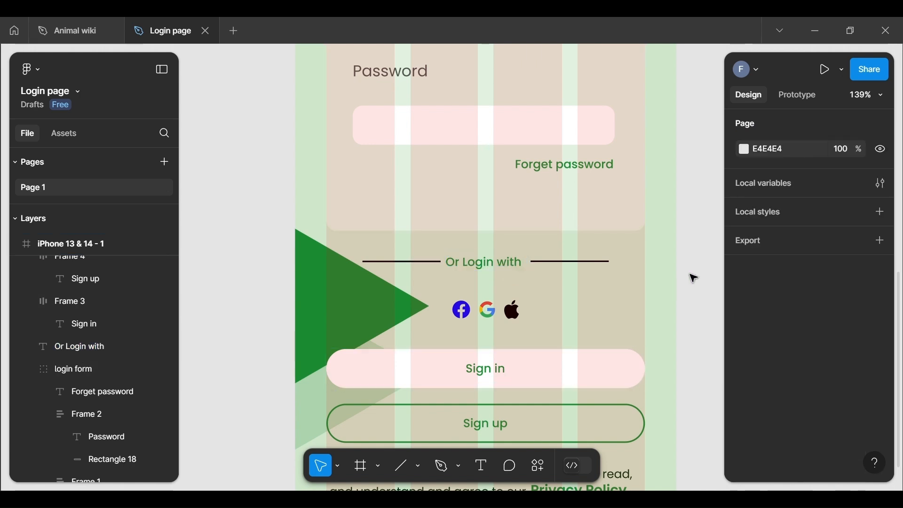
pyautogui.click(512, 269)
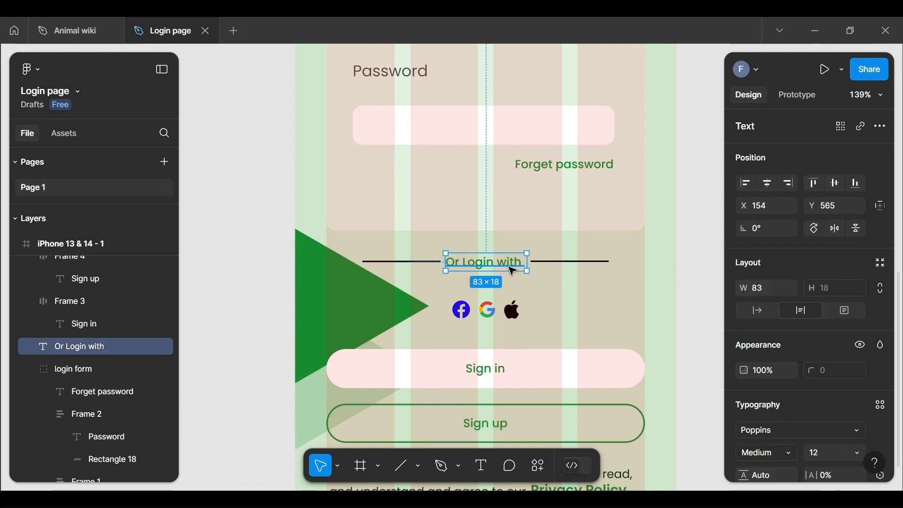
# Nudge the "Or Login with" text up to Y 564 and narrow its box to 79 wide.
pyautogui.moveTo(513, 271); pyautogui.dragTo(513, 269)
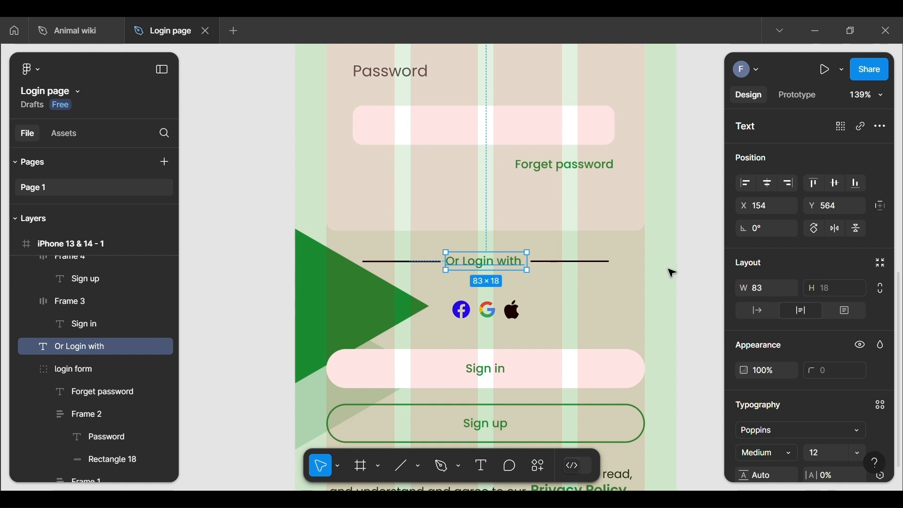
pyautogui.click(708, 267)
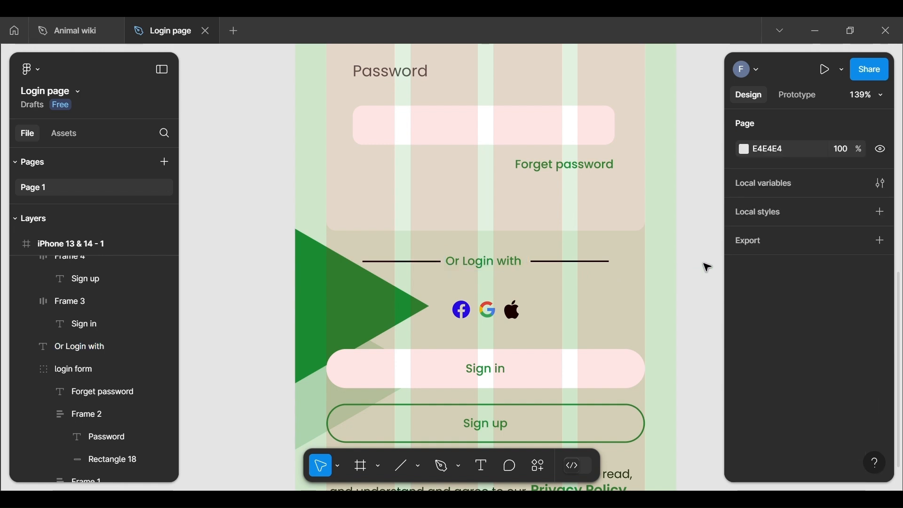
pyautogui.click(481, 268)
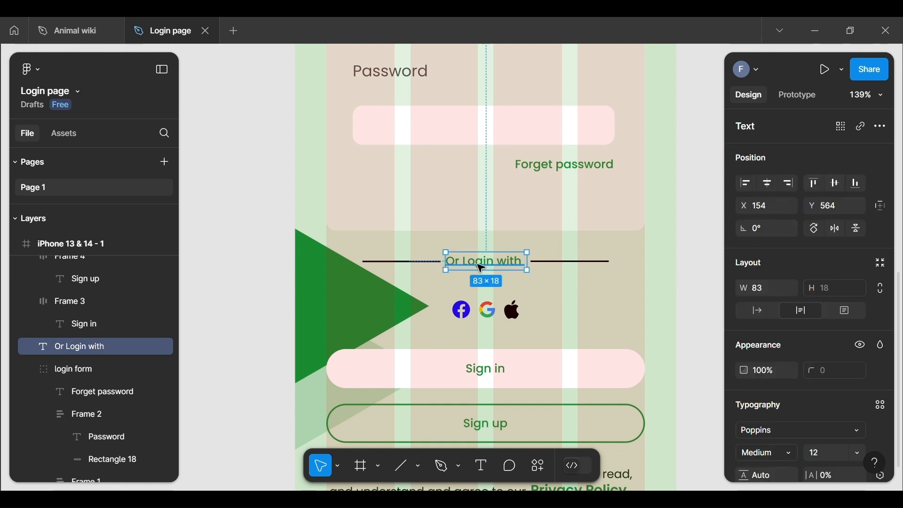
pyautogui.click(695, 282)
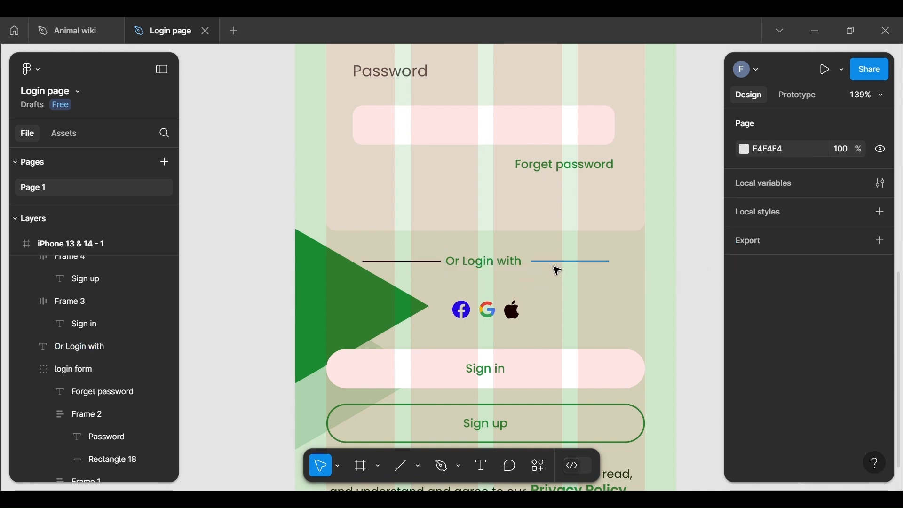
pyautogui.click(500, 267)
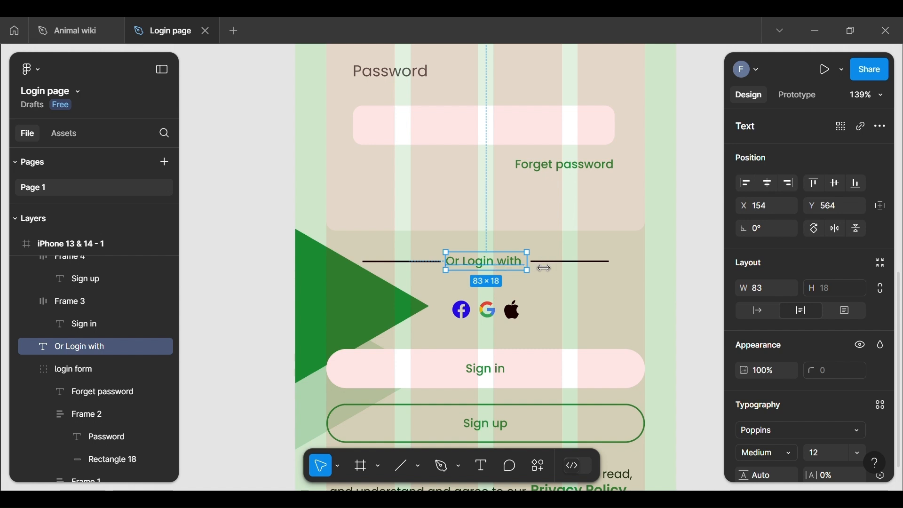
pyautogui.moveTo(544, 269); pyautogui.dragTo(535, 268)
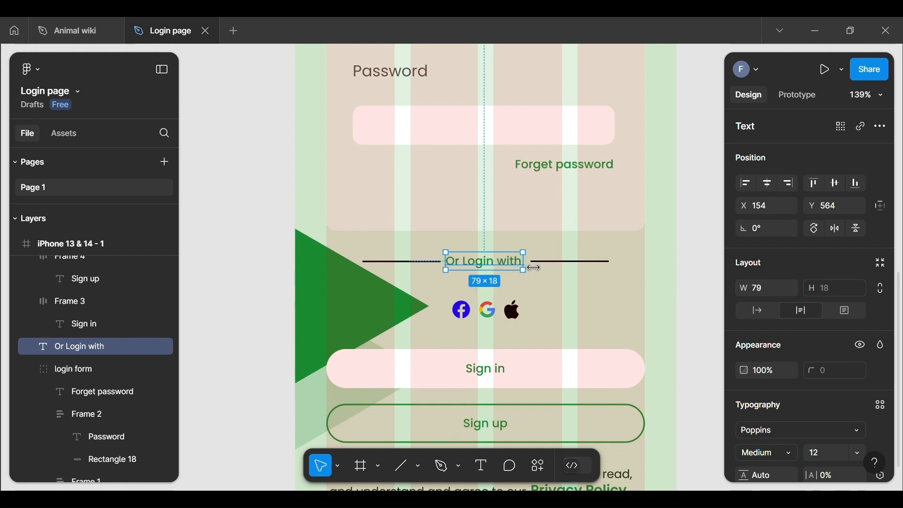
pyautogui.click(694, 265)
# Nudge the "Or Login with" text to X 156 so it sits evenly between the two lines.
pyautogui.moveTo(516, 263); pyautogui.dragTo(517, 268)
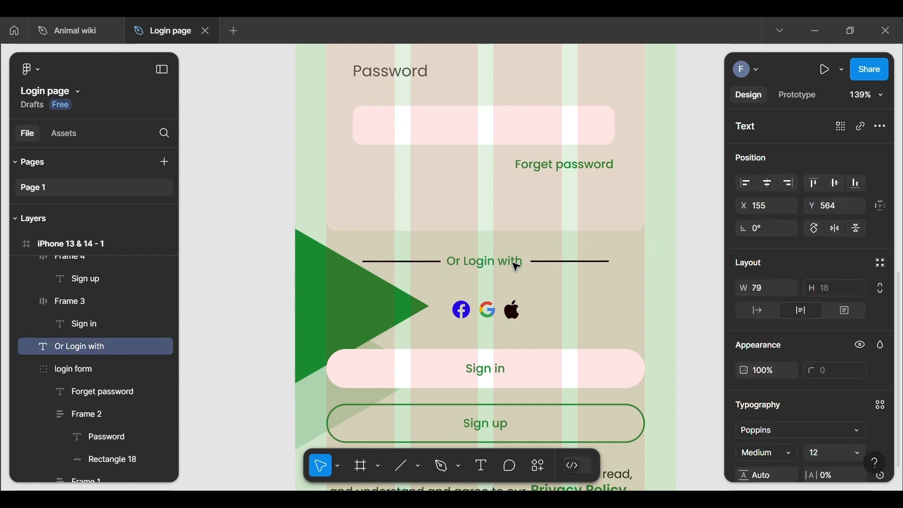
pyautogui.press('Right')
pyautogui.press('Right')
pyautogui.press('Right')
pyautogui.press('Left')
pyautogui.press('Left')
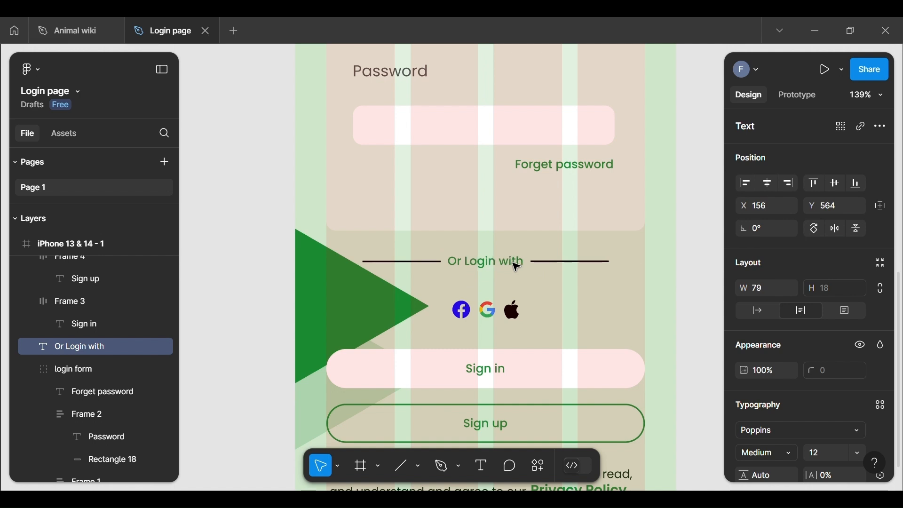
pyautogui.click(673, 283)
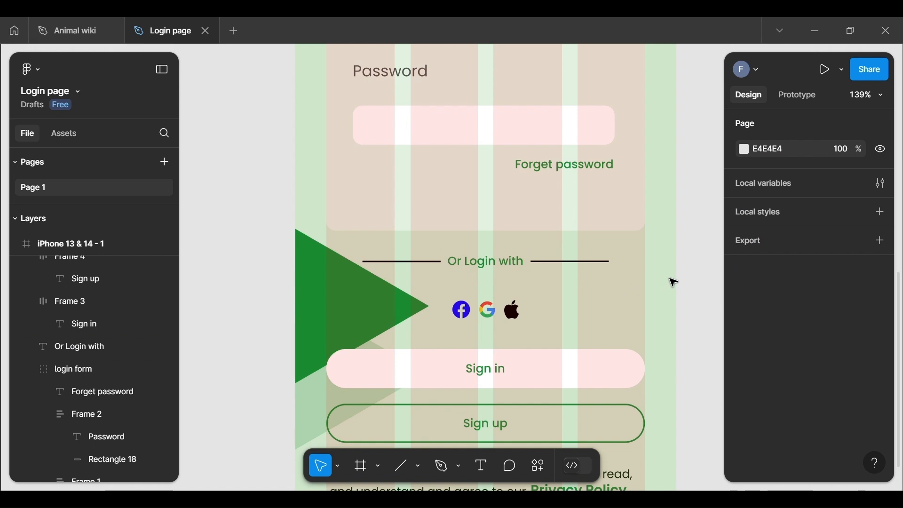
# Combine both divider lines and the "Or Login with" text into one horizontal auto layout frame.
pyautogui.scroll(-5, 674, 283)
pyautogui.scroll(5, 673, 283)
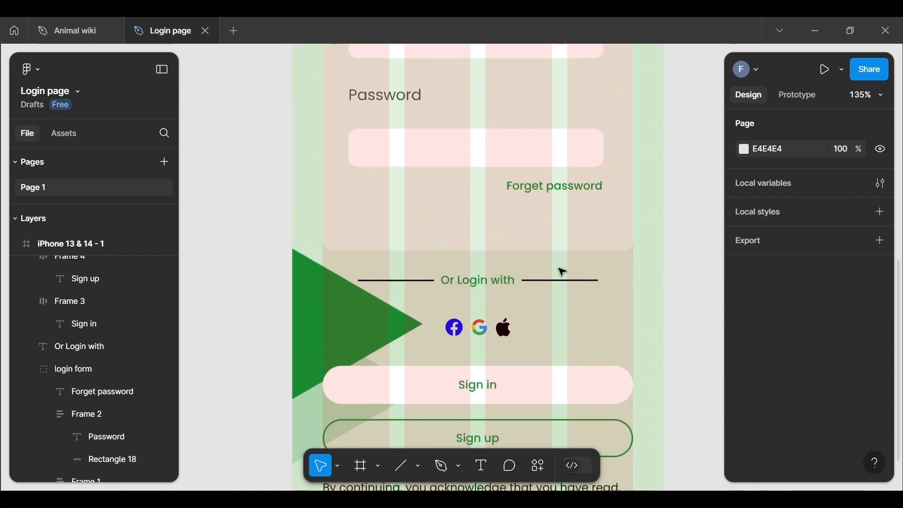
pyautogui.click(424, 288)
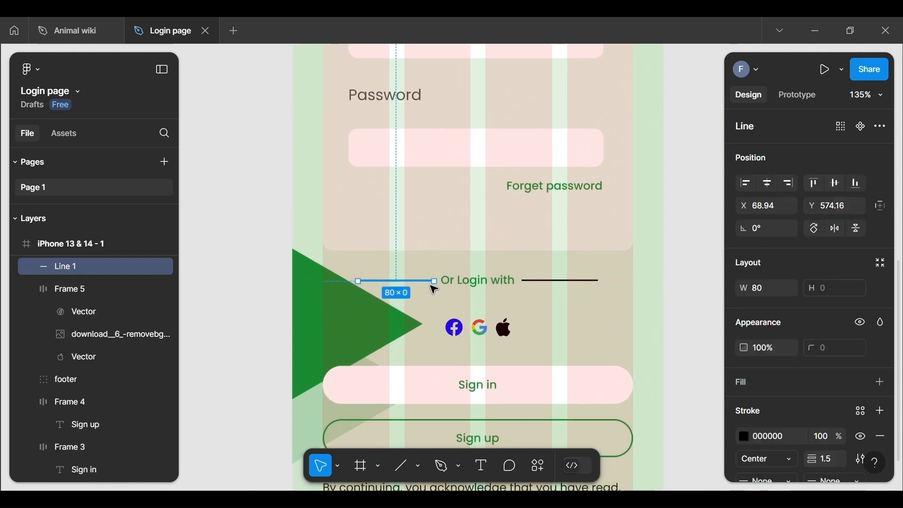
pyautogui.keyDown('shift'); pyautogui.click(484, 282); pyautogui.keyUp('shift')
pyautogui.keyDown('shift'); pyautogui.click(551, 287); pyautogui.keyUp('shift')
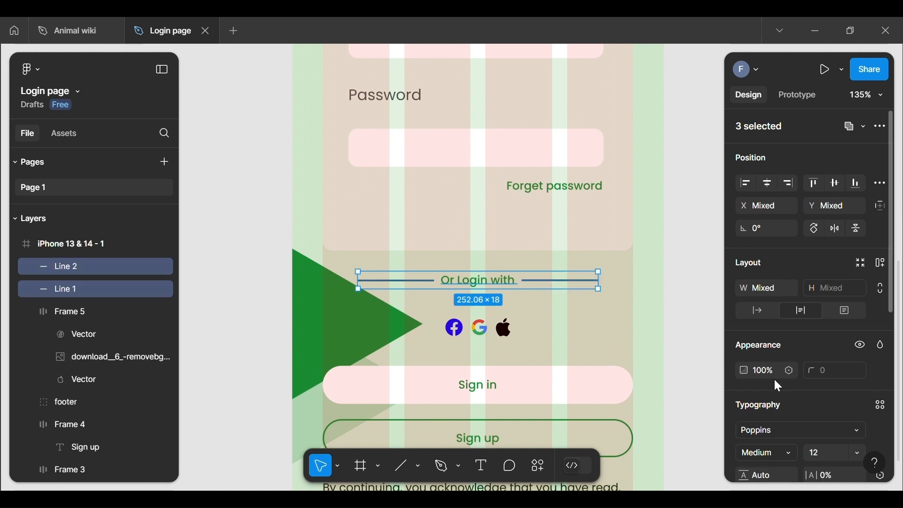
pyautogui.scroll(-5, 773, 374)
pyautogui.scroll(-2, 767, 364)
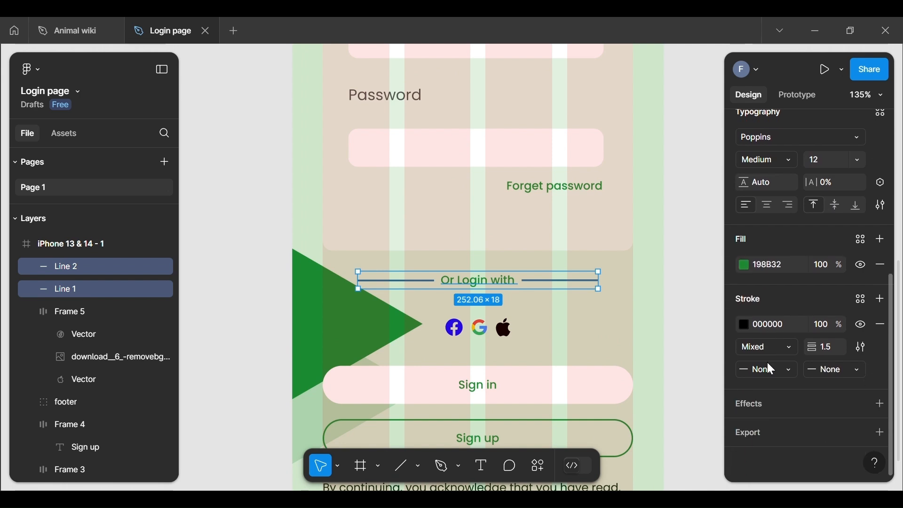
pyautogui.rightClick(458, 291)
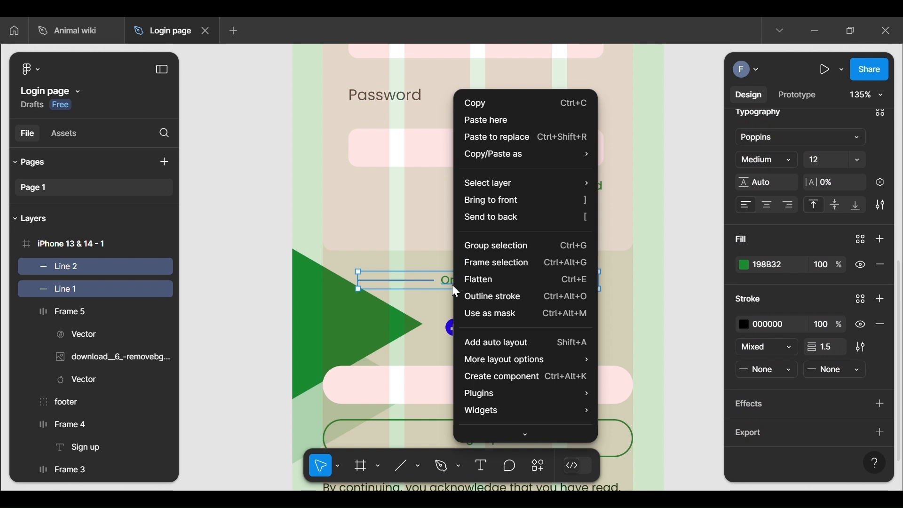
pyautogui.click(476, 345)
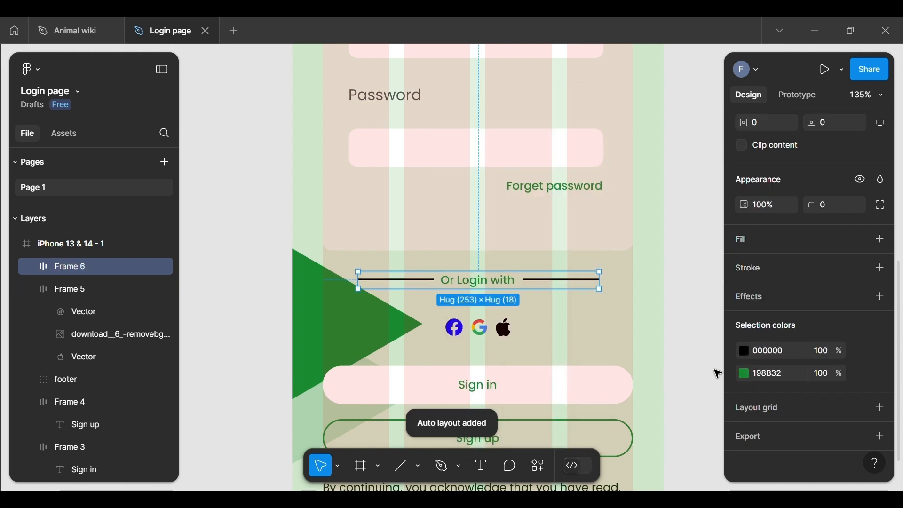
pyautogui.rightClick(523, 282)
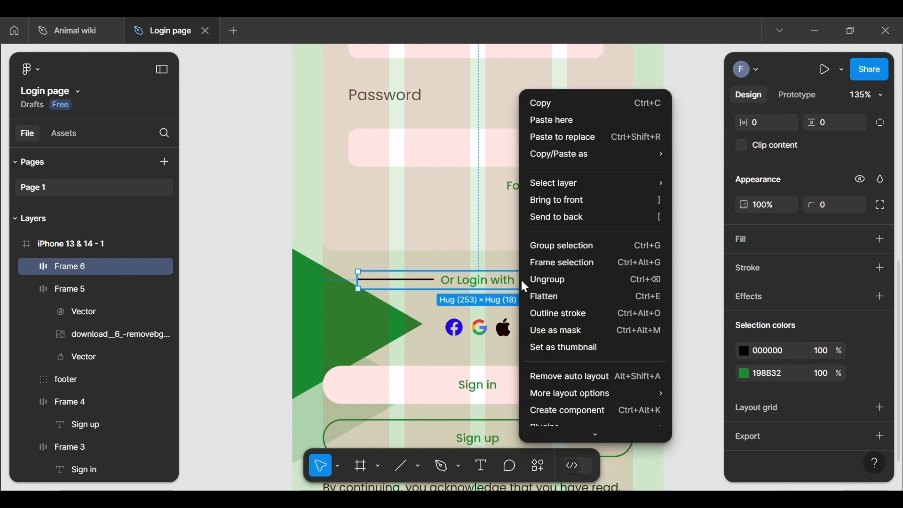
pyautogui.click(254, 249)
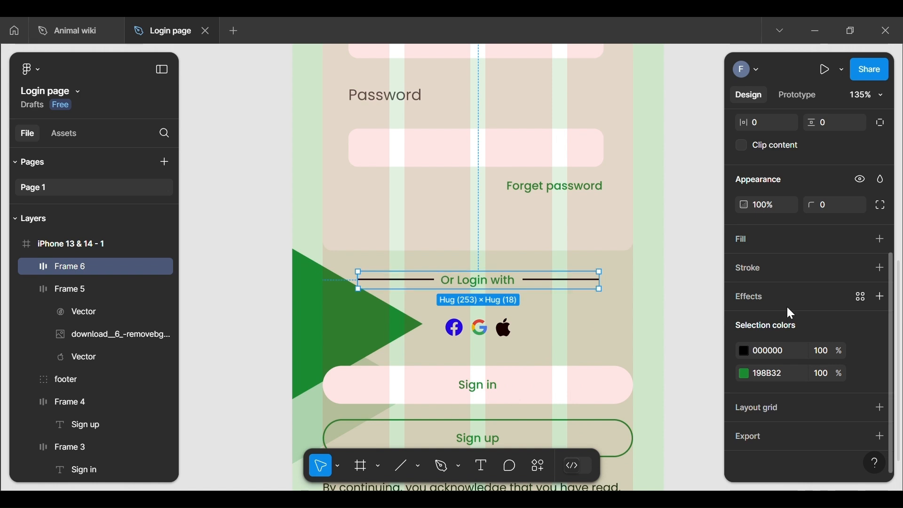
# Set the divider frame's item gap to 8 and centre the frame horizontally on the page.
pyautogui.scroll(5, 786, 305)
pyautogui.click(776, 314)
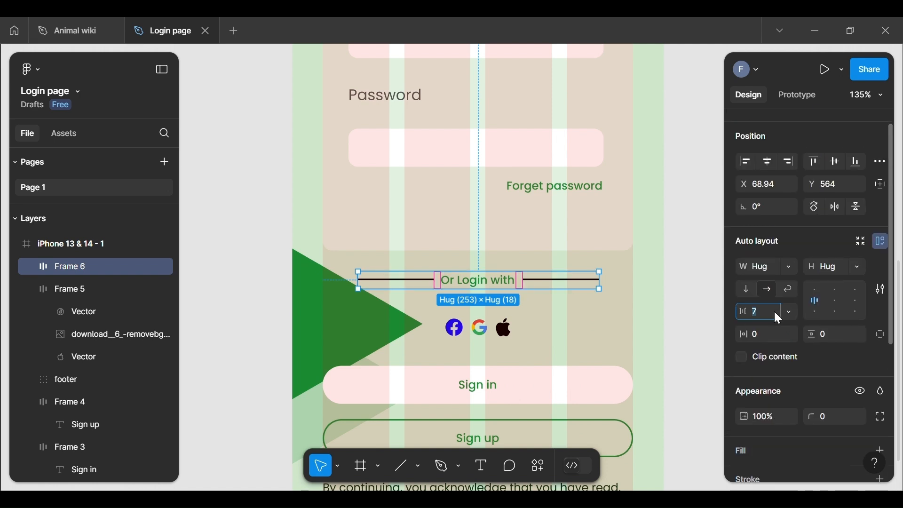
pyautogui.write('8')
pyautogui.press('Return')
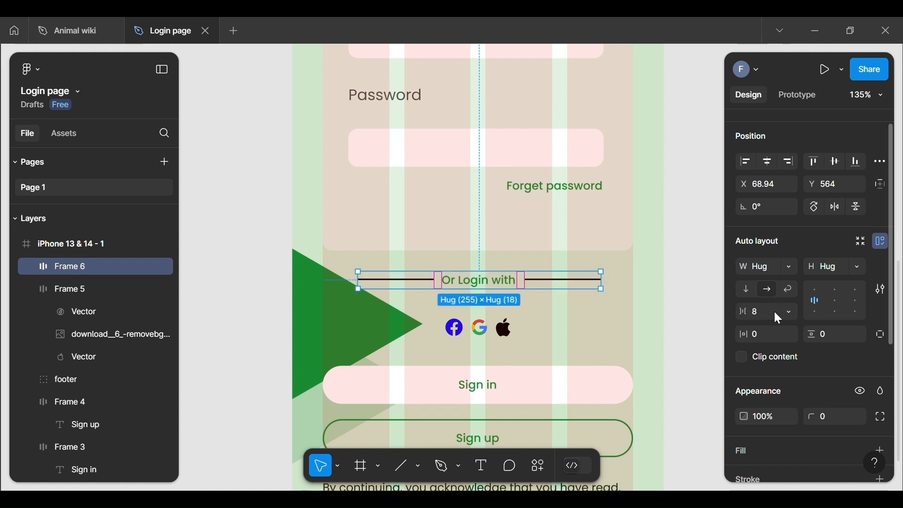
pyautogui.click(703, 297)
pyautogui.click(550, 282)
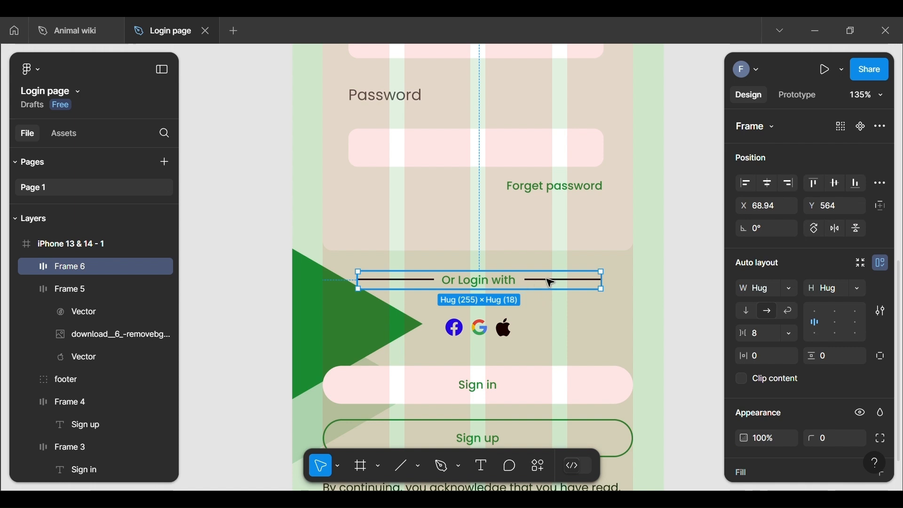
pyautogui.click(768, 183)
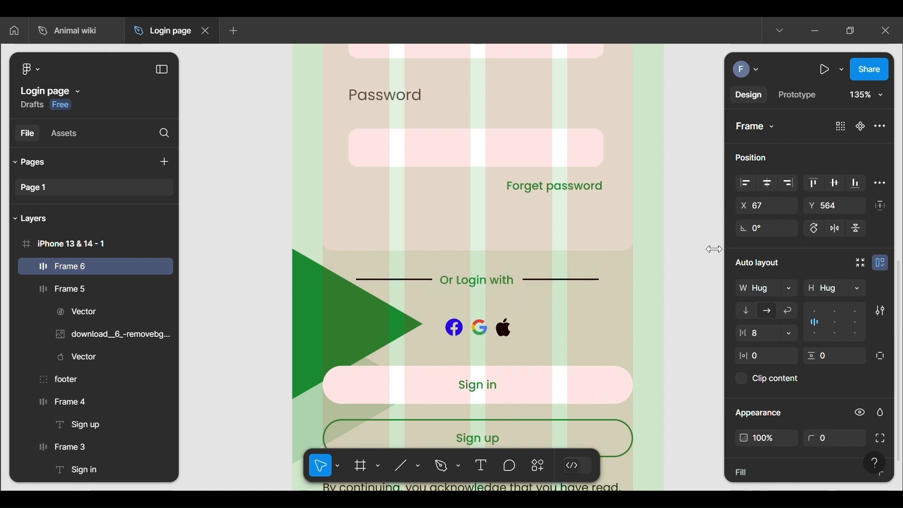
pyautogui.click(709, 297)
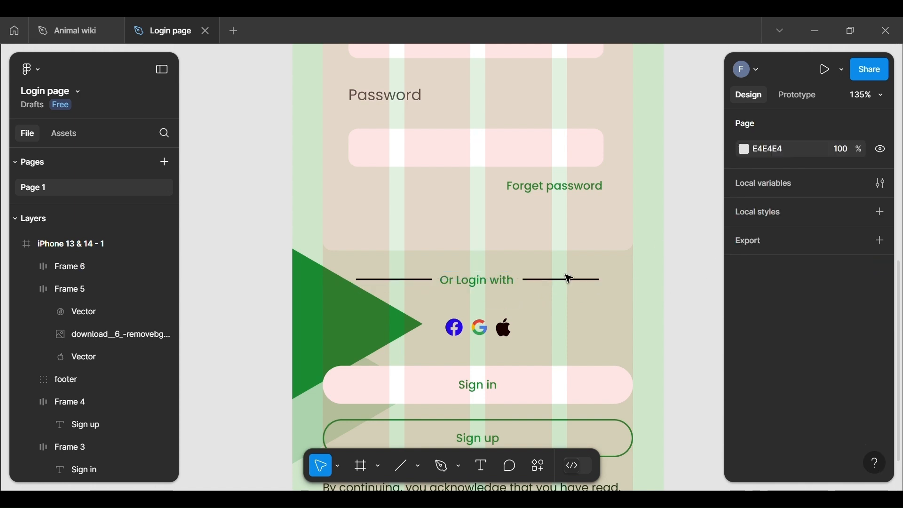
# Nudge the "Or Login with" divider frame up to Y 560.
pyautogui.click(528, 286)
pyautogui.press('Up')
pyautogui.press('Up')
pyautogui.press('Up')
pyautogui.press('Up')
pyautogui.press('Up')
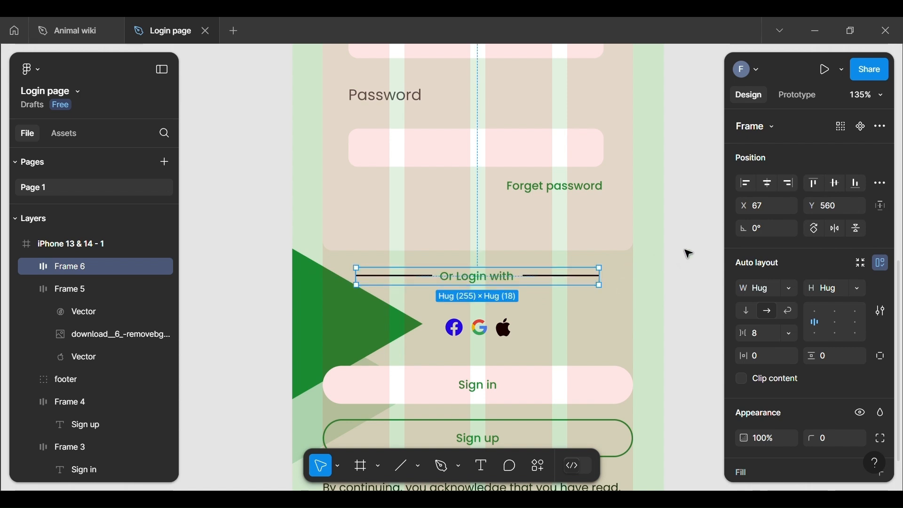
pyautogui.click(698, 245)
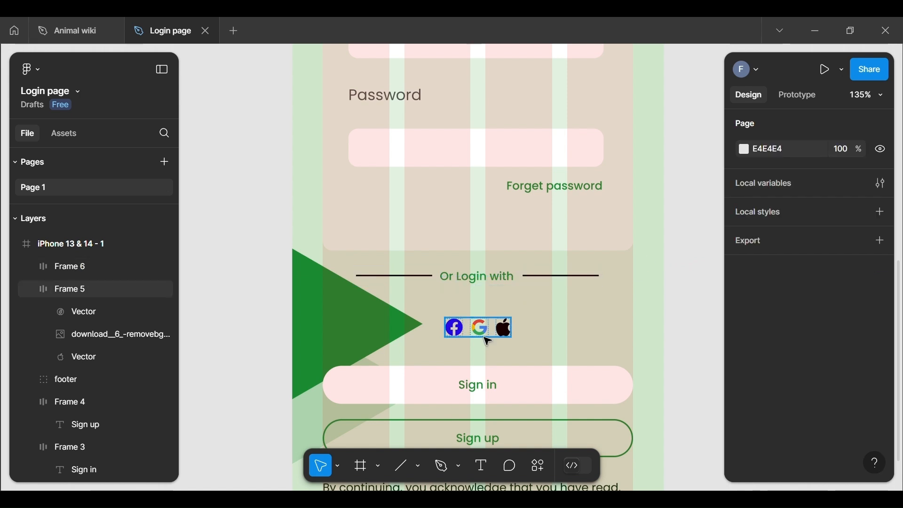
# Move the social icon row up to about Y 606 and lower the divider frame to Y 562.
pyautogui.click(488, 342)
pyautogui.moveTo(493, 347); pyautogui.dragTo(493, 346)
pyautogui.click(686, 271)
pyautogui.click(534, 282)
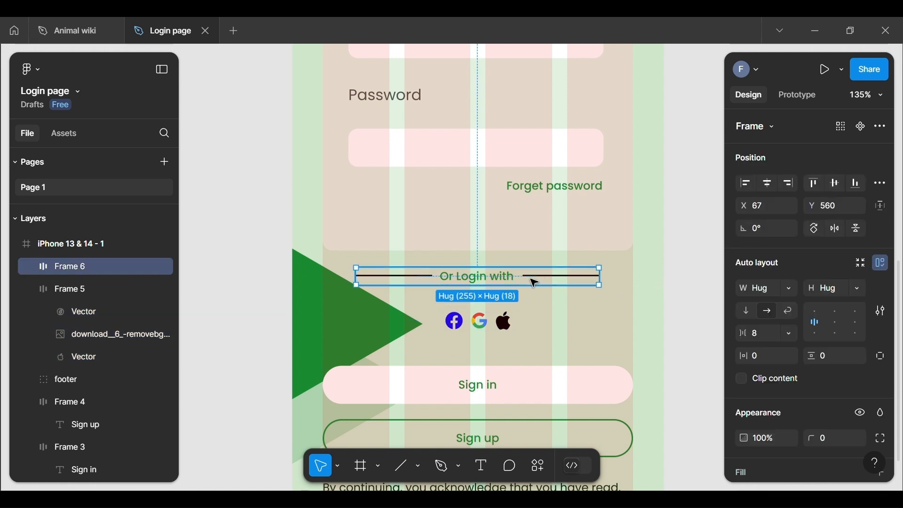
pyautogui.moveTo(534, 281); pyautogui.dragTo(535, 283)
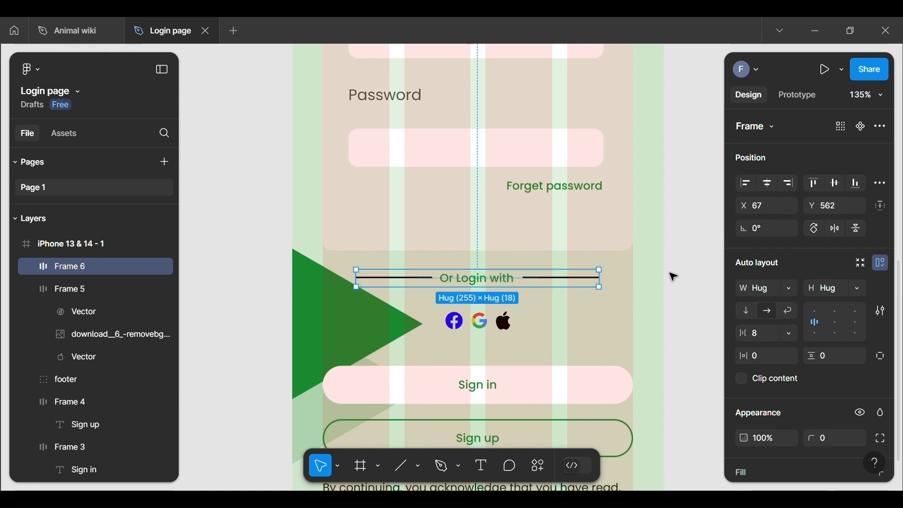
pyautogui.click(672, 275)
# Raise the social icon row to Y 605 and centre it horizontally on the page.
pyautogui.click(488, 333)
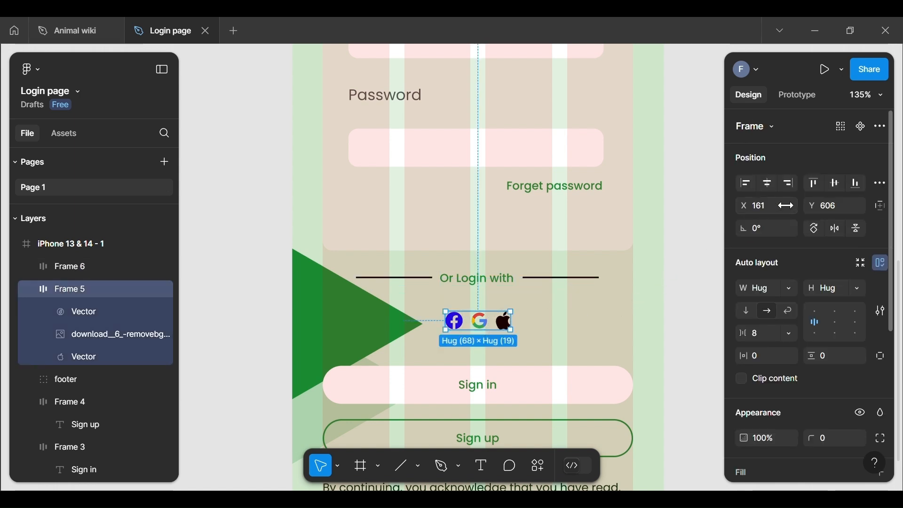
pyautogui.click(765, 187)
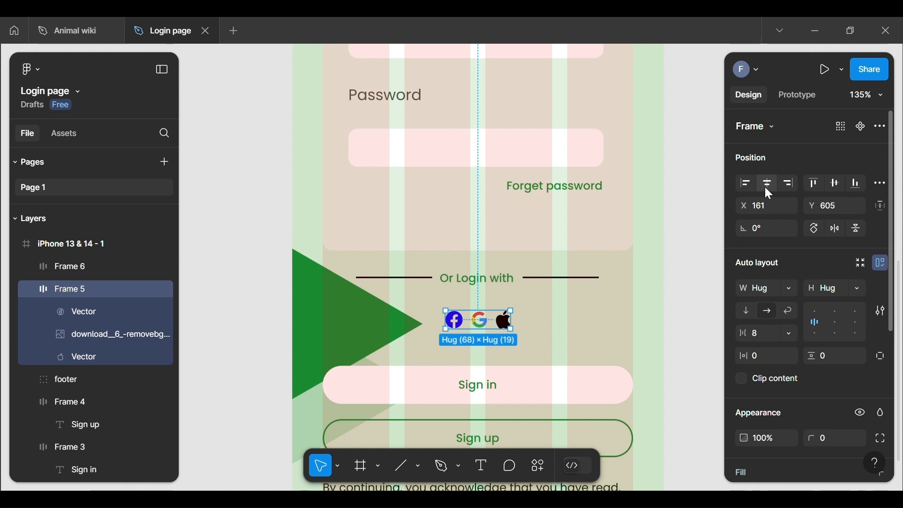
pyautogui.click(707, 320)
# Nudge the privacy text footer group up to about Y 774, closer to the Sign up button.
pyautogui.scroll(-4, 704, 318)
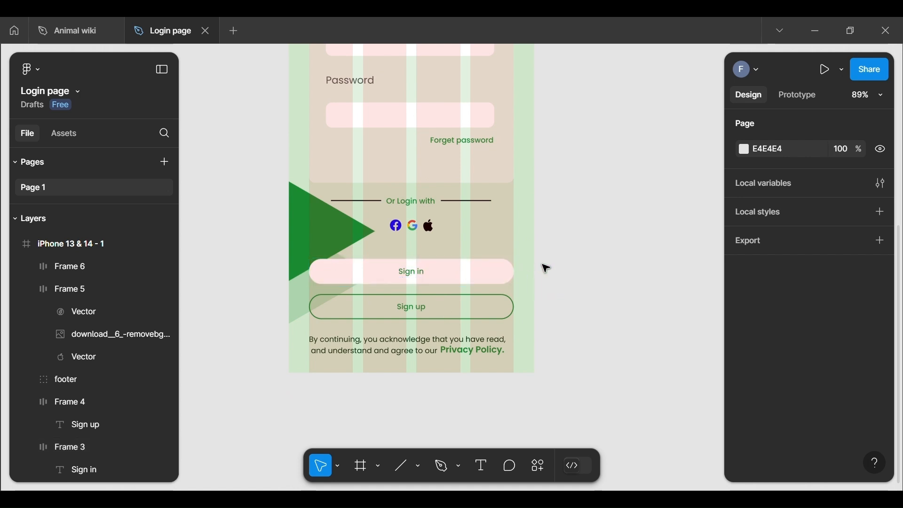
pyautogui.click(457, 351)
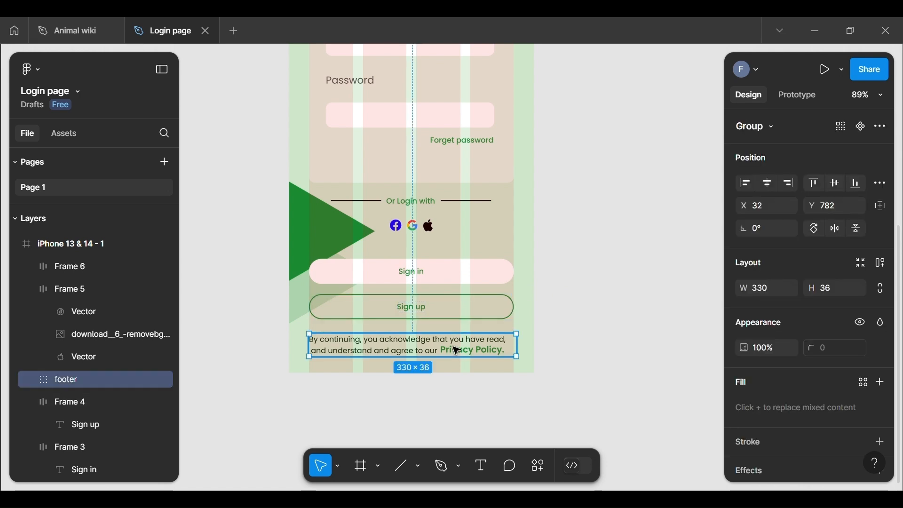
pyautogui.press('Up')
pyautogui.press('Up')
pyautogui.press('Up')
pyautogui.press('Up')
pyautogui.press('Up')
pyautogui.press('Up')
pyautogui.press('Up')
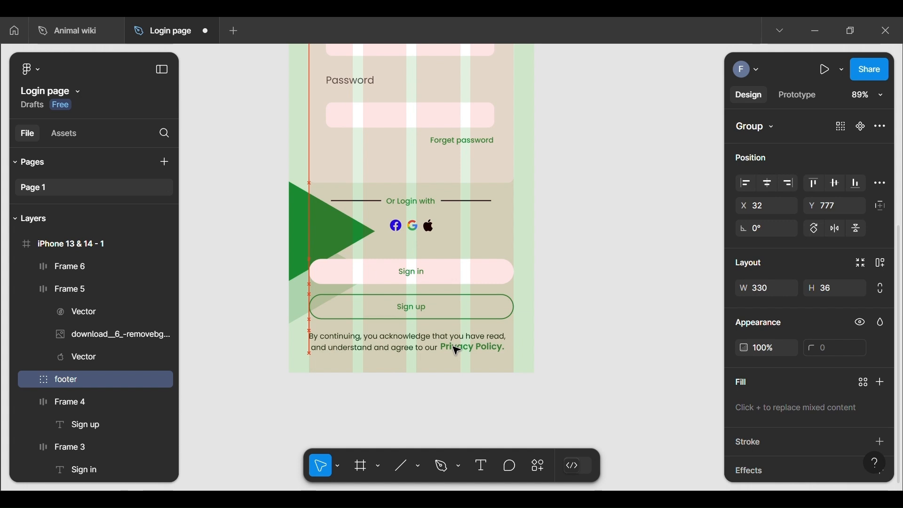
pyautogui.press('Up')
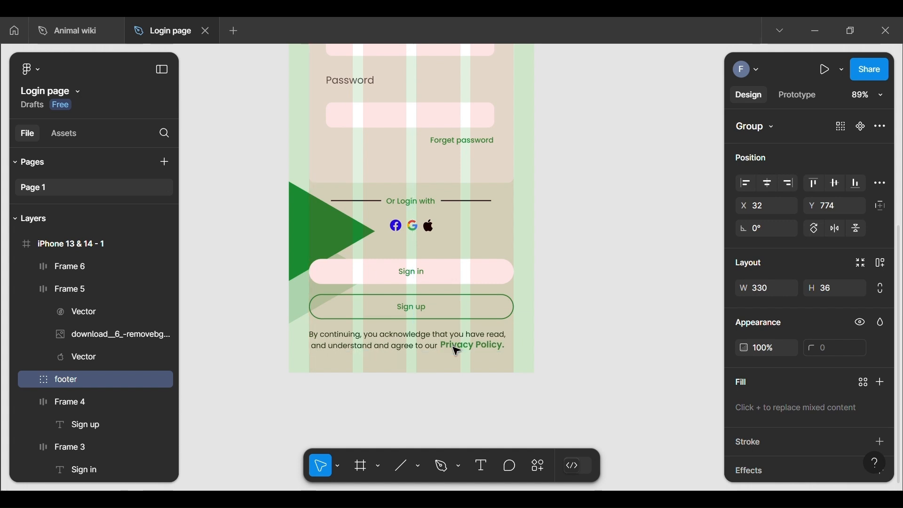
pyautogui.click(565, 340)
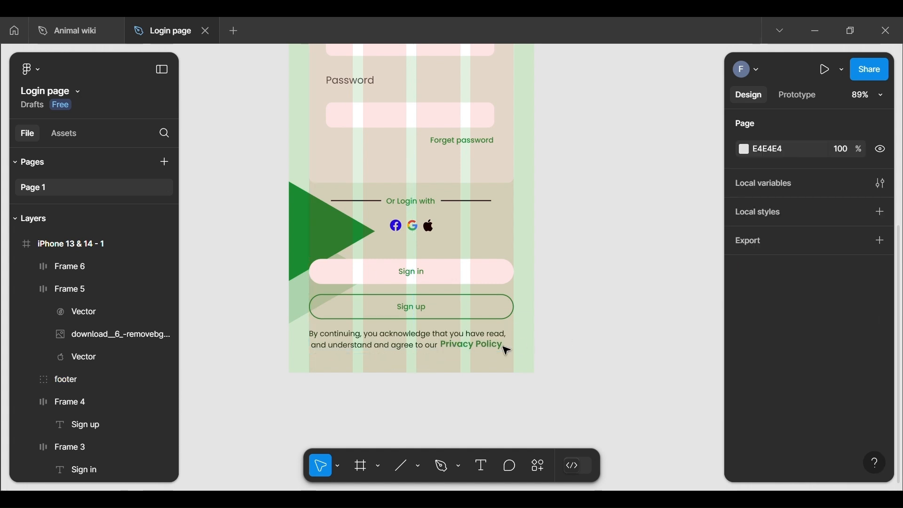
pyautogui.scroll(3, 507, 350)
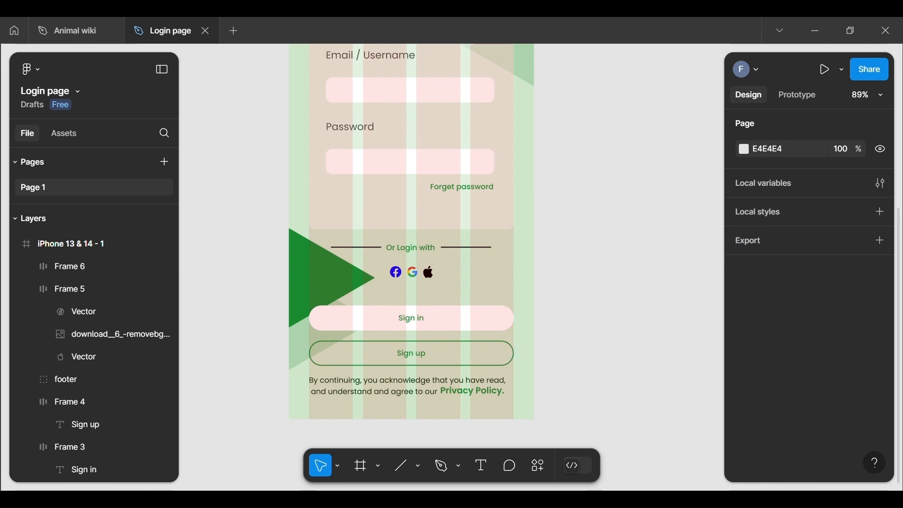
pyautogui.scroll(5, 411, 277)
pyautogui.scroll(-2, 411, 277)
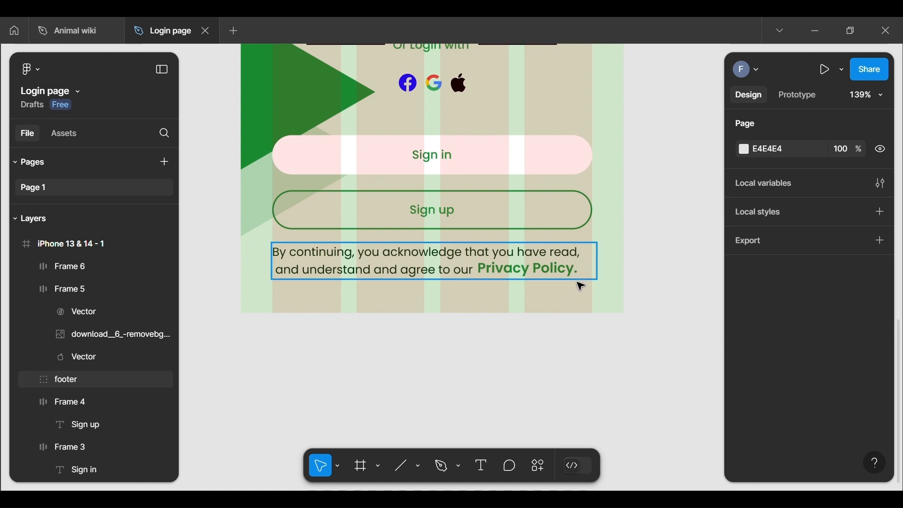
# Add a small square about 9 × 9 just after the "Privacy Policy." text to serve as a checkbox.
pyautogui.scroll(-10, 602, 426)
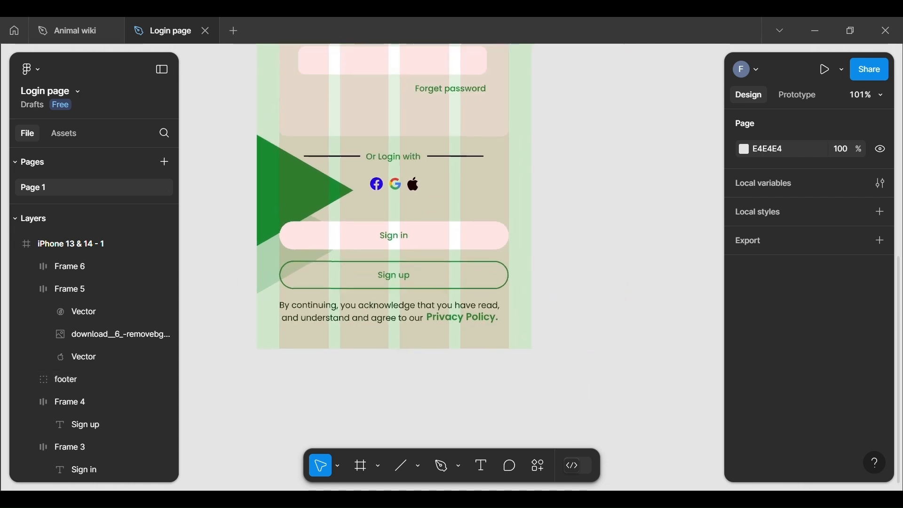
pyautogui.scroll(8, 299, 189)
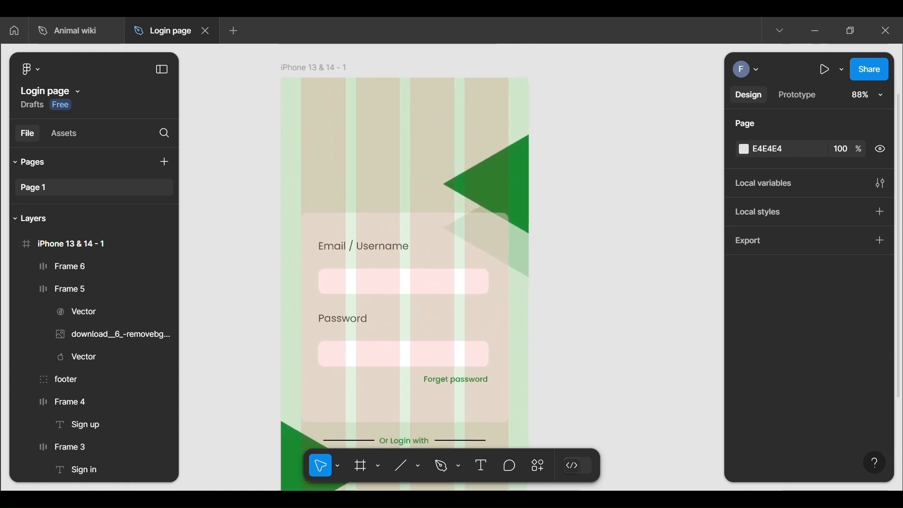
pyautogui.scroll(-3, 444, 267)
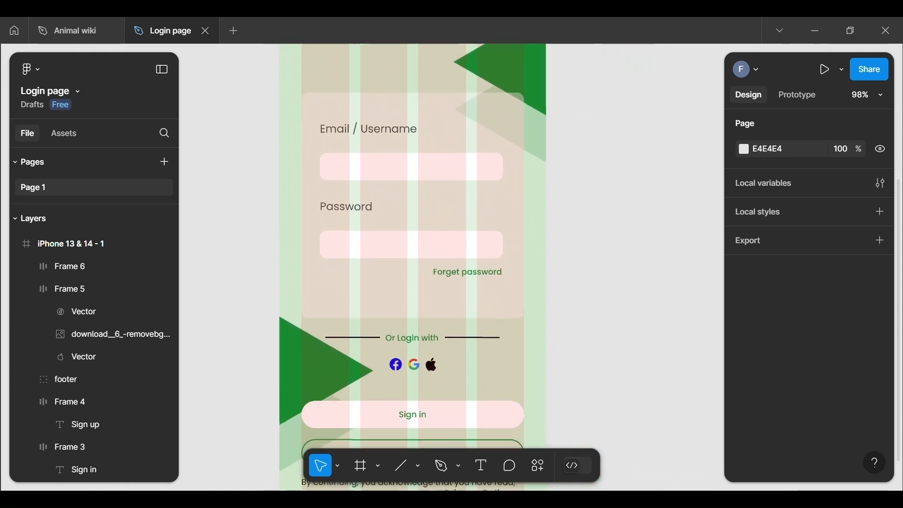
pyautogui.scroll(-5, 444, 267)
pyautogui.scroll(1, 420, 192)
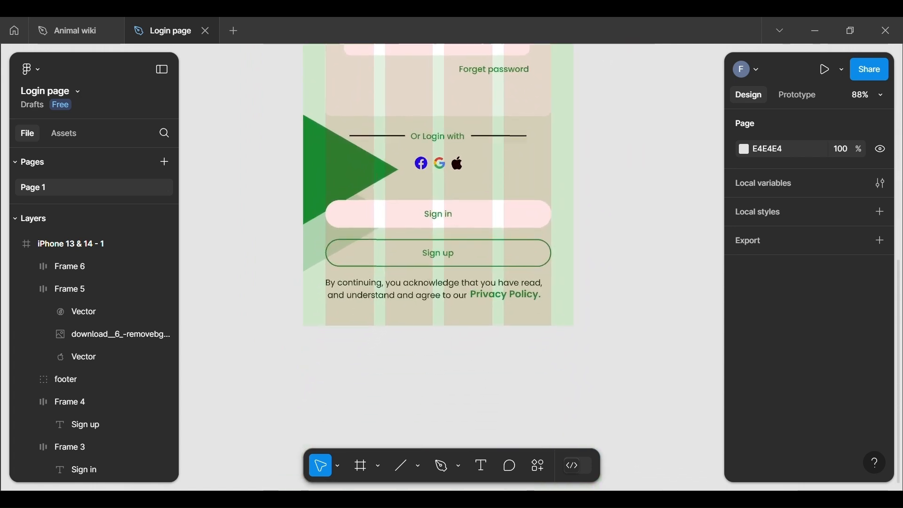
pyautogui.scroll(-1, 420, 191)
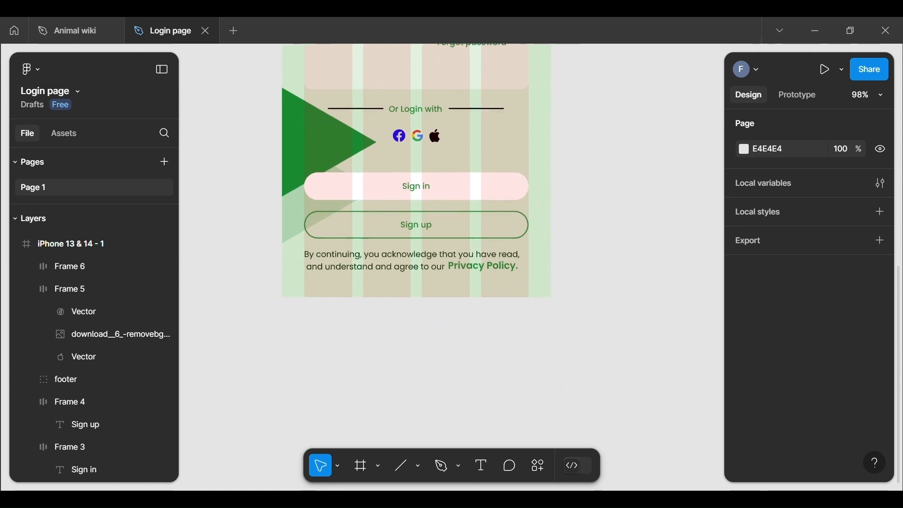
pyautogui.click(416, 469)
pyautogui.click(414, 335)
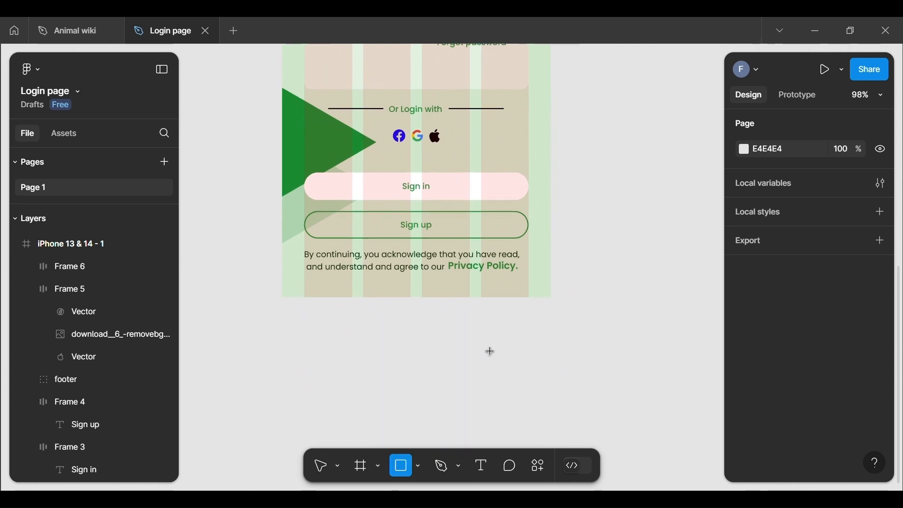
pyautogui.click(484, 346)
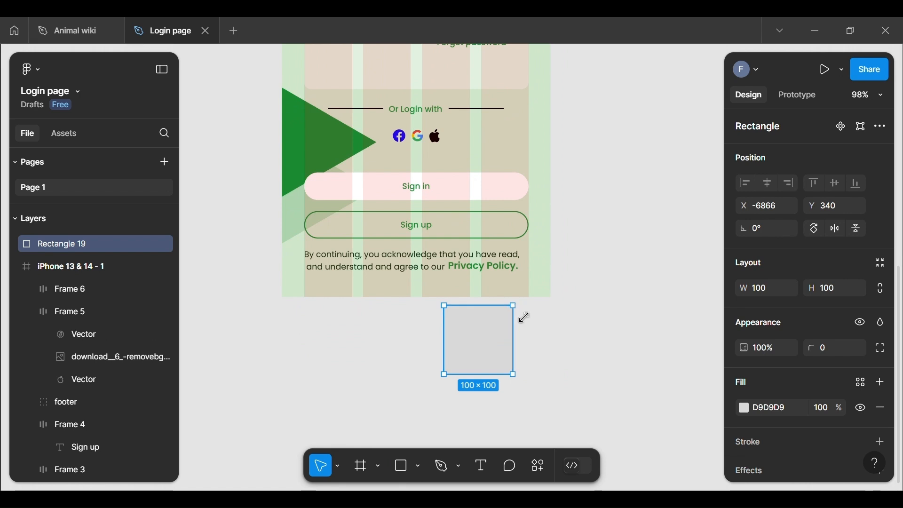
pyautogui.moveTo(525, 318); pyautogui.dragTo(531, 272)
# Enlarge the checkbox square to 13 × 13 and position it at X 345, Y 790, clear of the period after "Privacy Policy".
pyautogui.scroll(2, 530, 272)
pyautogui.scroll(6, 529, 273)
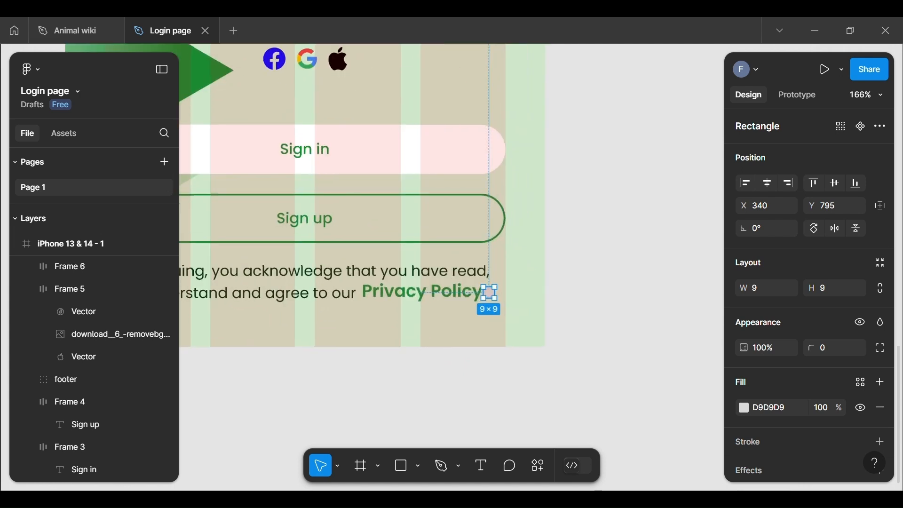
pyautogui.scroll(2, 525, 322)
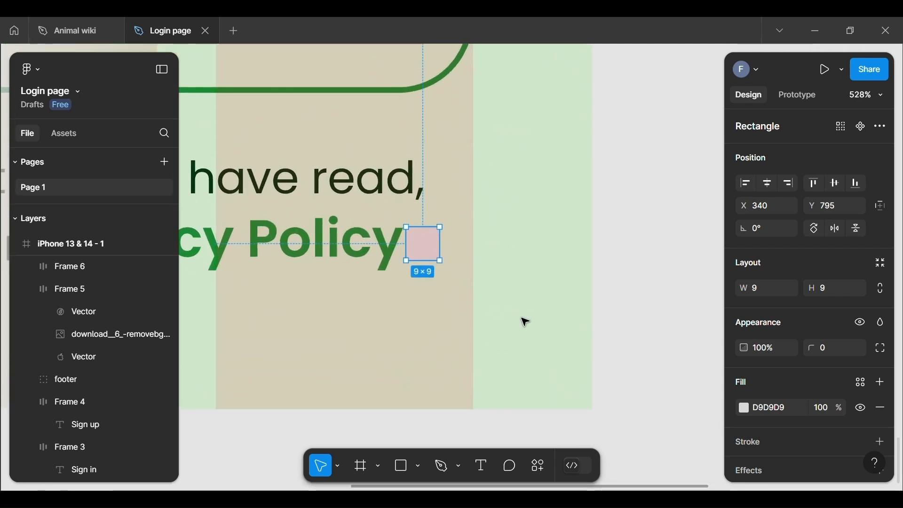
pyautogui.moveTo(429, 244); pyautogui.dragTo(454, 250)
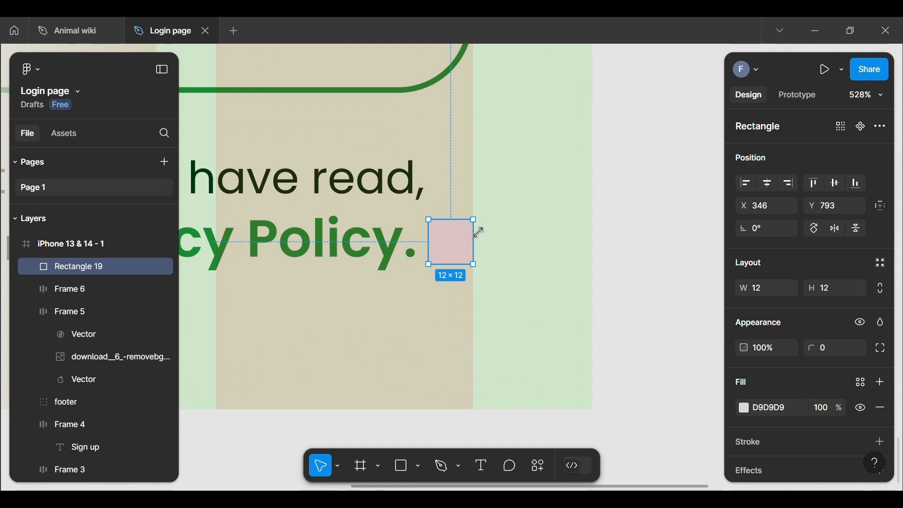
pyautogui.moveTo(462, 238); pyautogui.dragTo(459, 238)
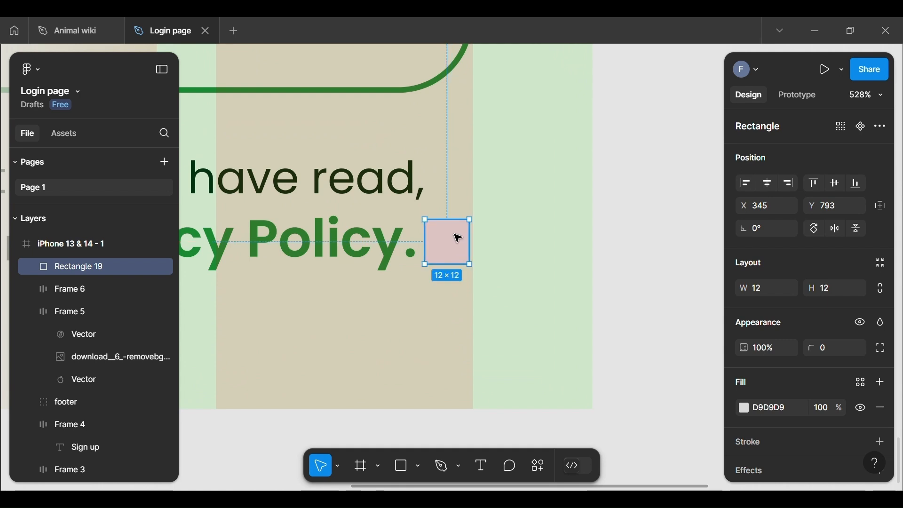
pyautogui.press('Up')
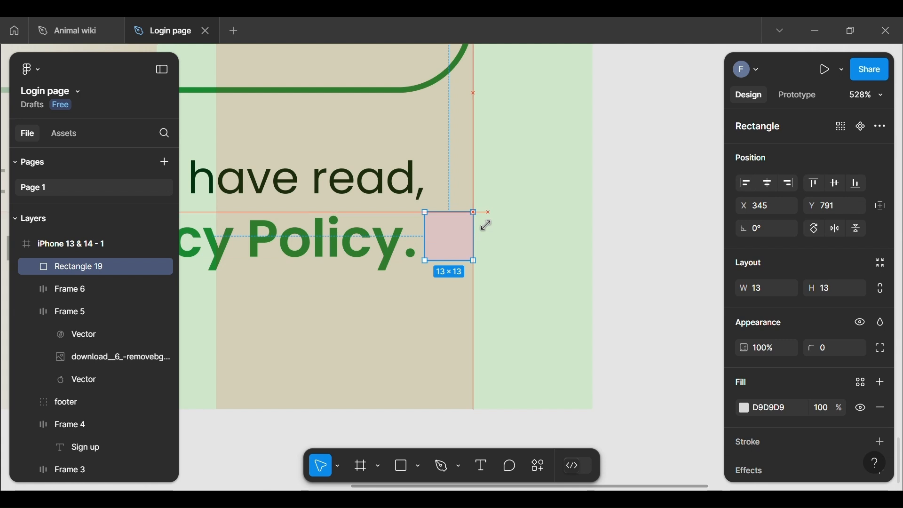
pyautogui.click(552, 250)
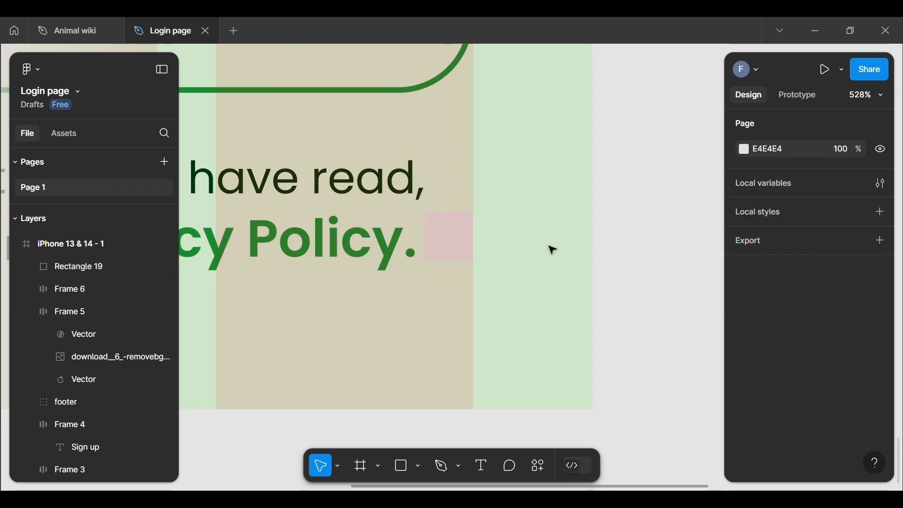
pyautogui.click(465, 242)
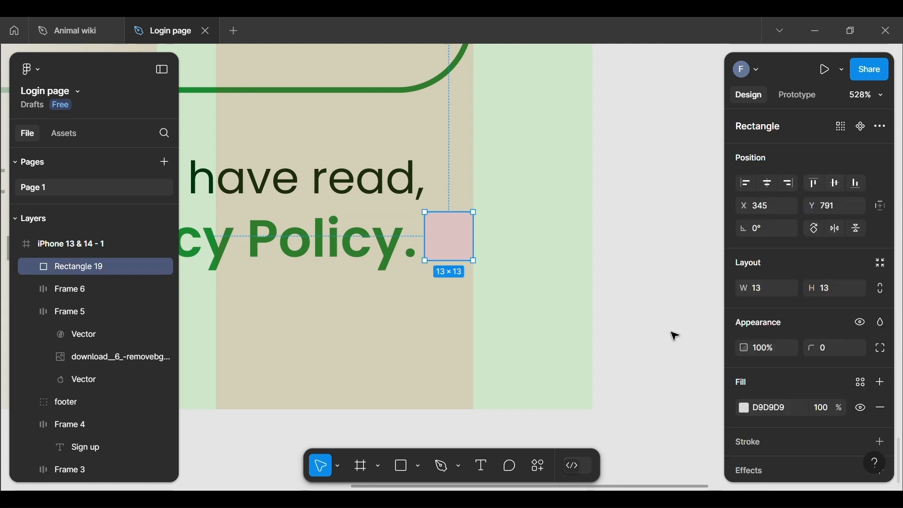
pyautogui.press('Up')
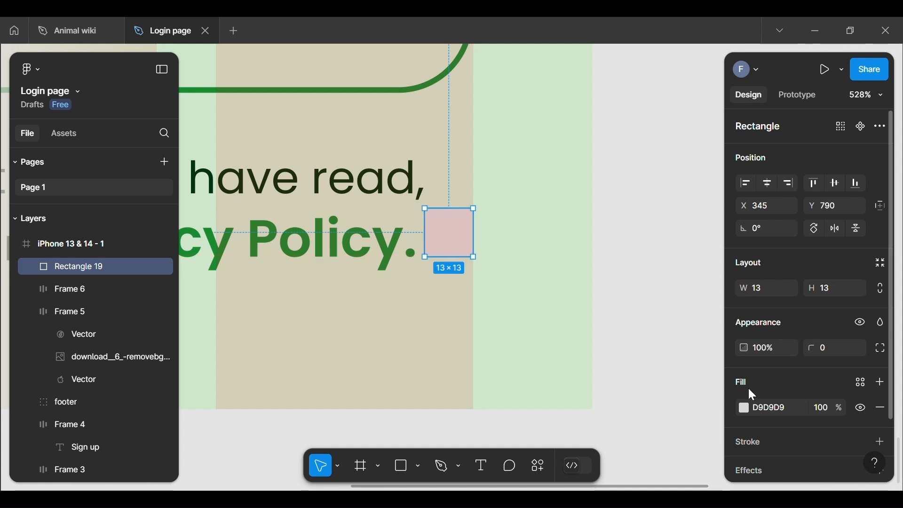
# Fill the checkbox square with white (FFFFFF).
pyautogui.click(746, 408)
pyautogui.click(590, 420)
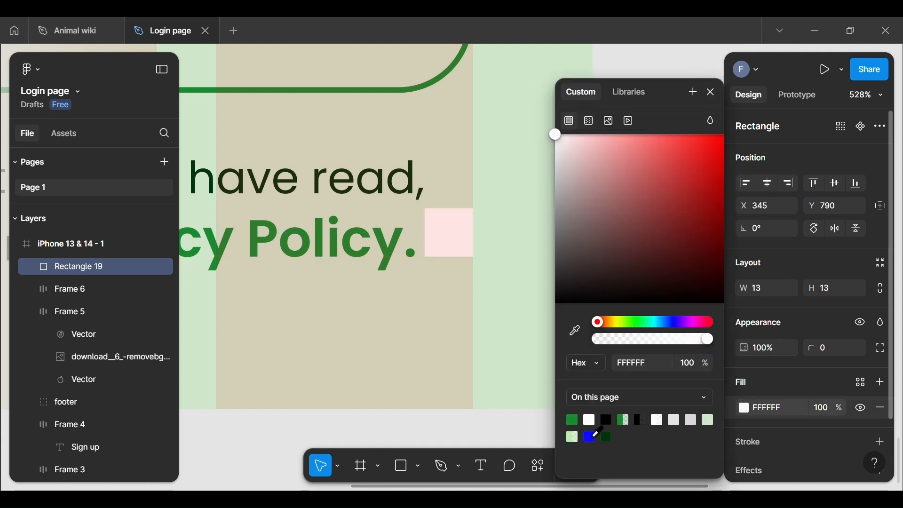
pyautogui.click(496, 436)
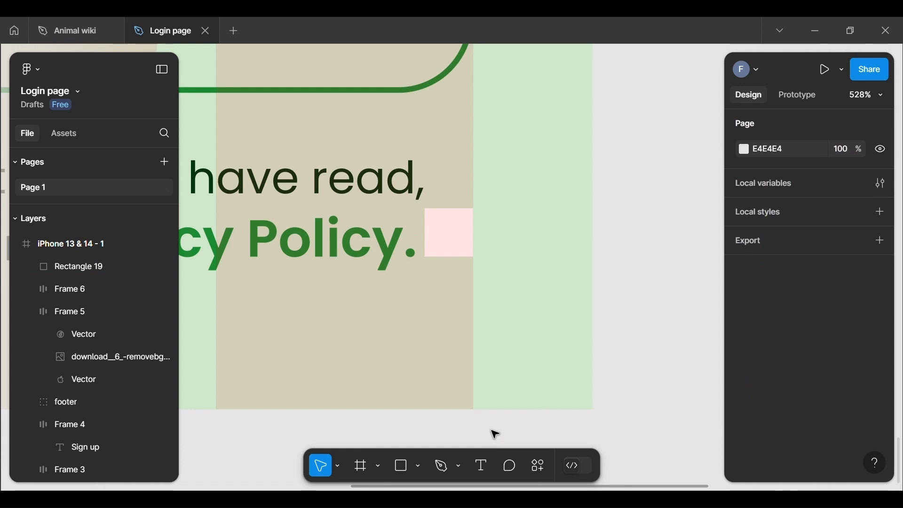
# Add a black (000000) inside stroke to the checkbox square and set its weight to 0.5.
pyautogui.click(453, 256)
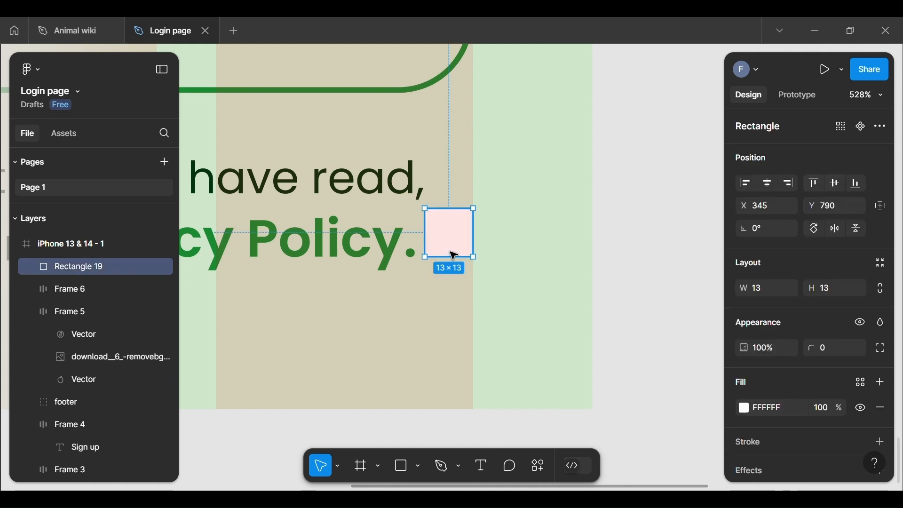
pyautogui.scroll(-2, 803, 404)
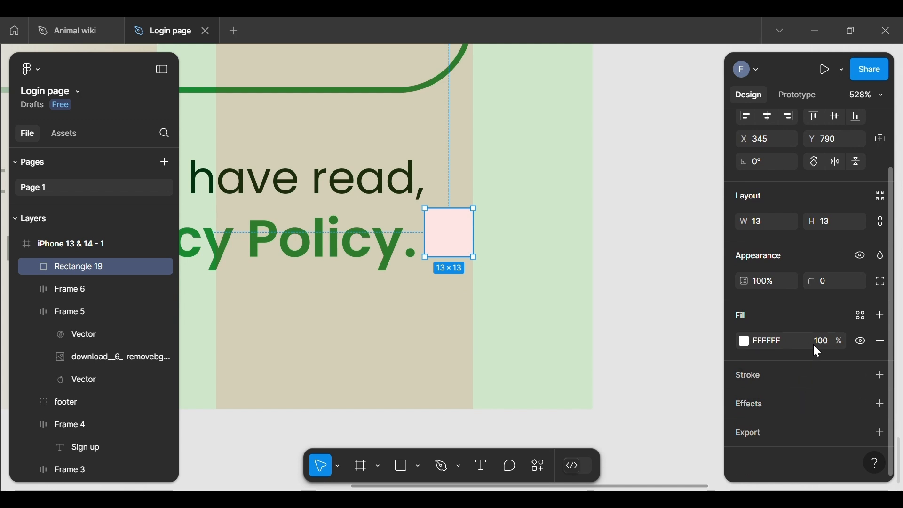
pyautogui.click(754, 372)
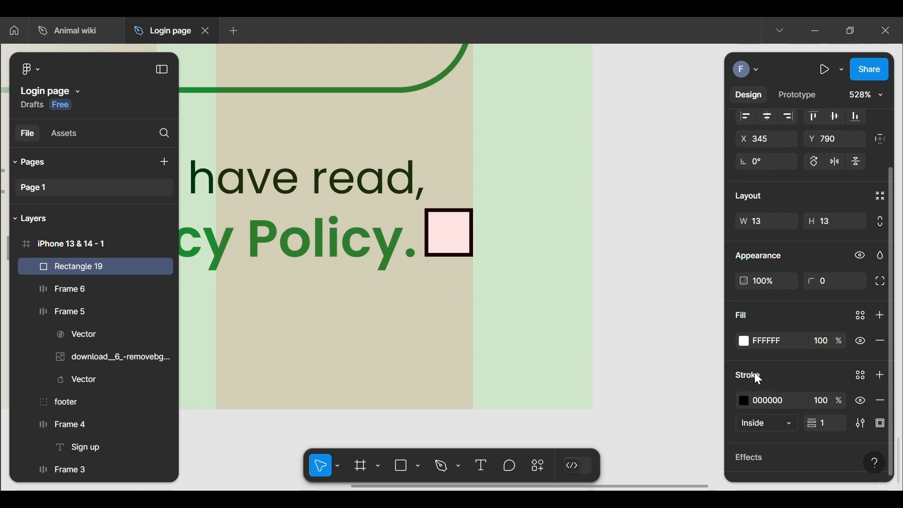
pyautogui.click(832, 426)
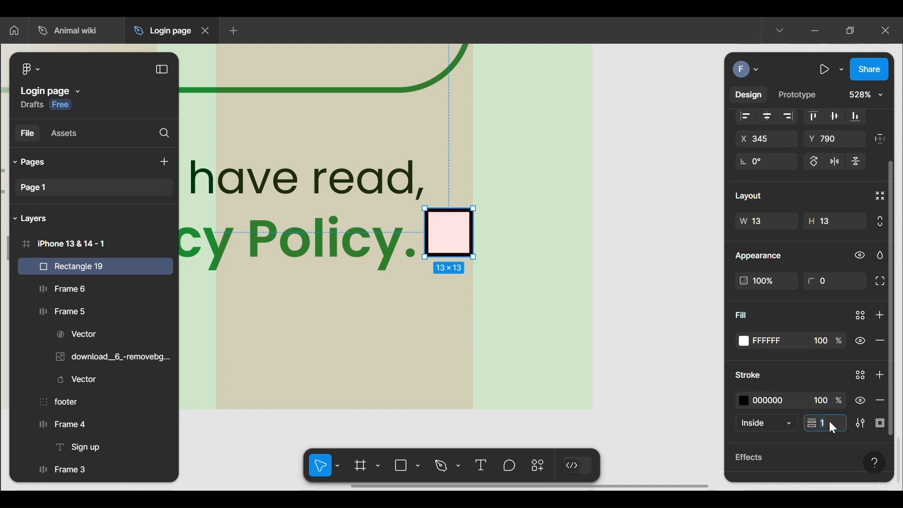
pyautogui.press('BackSpace')
pyautogui.write('0.5')
pyautogui.press('Return')
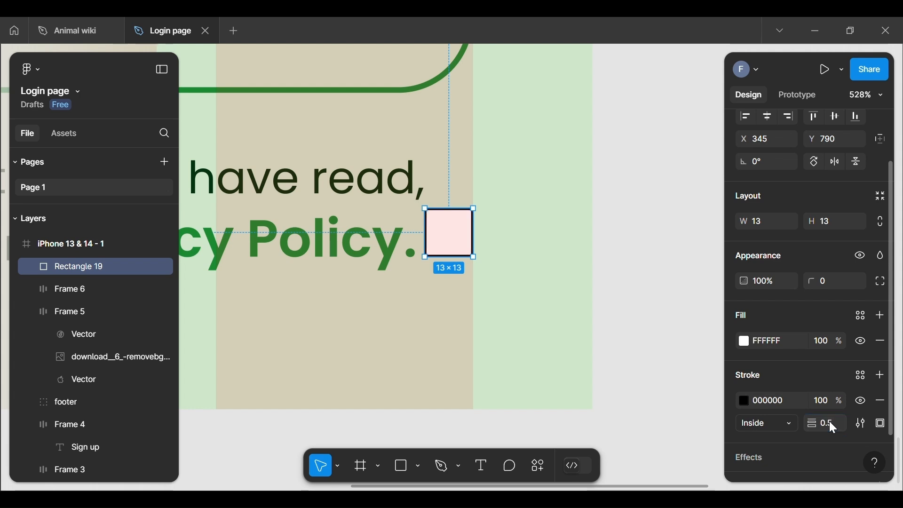
# Round the corners of the checkbox square, trying a radius of 4 and settling on 2.
pyautogui.click(829, 278)
pyautogui.write('4')
pyautogui.press('Return')
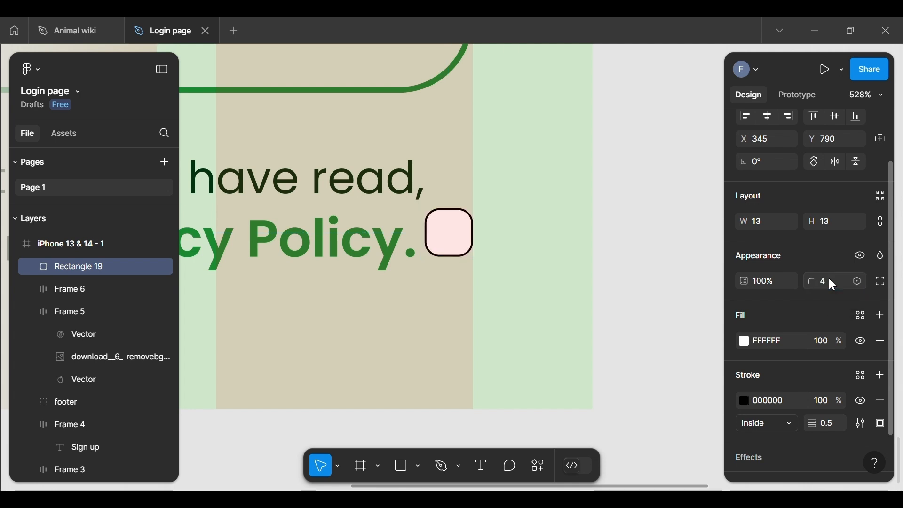
pyautogui.click(829, 278)
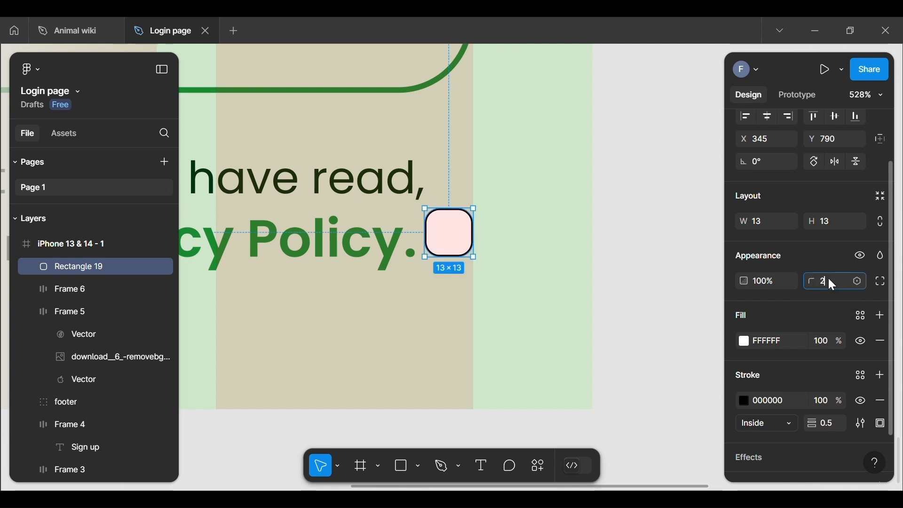
pyautogui.write('2')
pyautogui.press('Return')
pyautogui.click(668, 288)
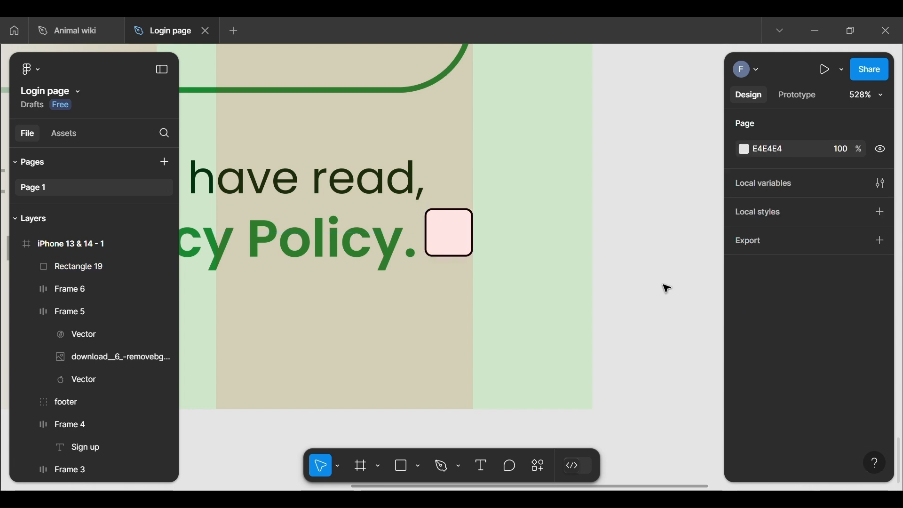
# Hide the 4-column layout grid on the iPhone 13 & 14 - 1 frame.
pyautogui.scroll(-10, 612, 287)
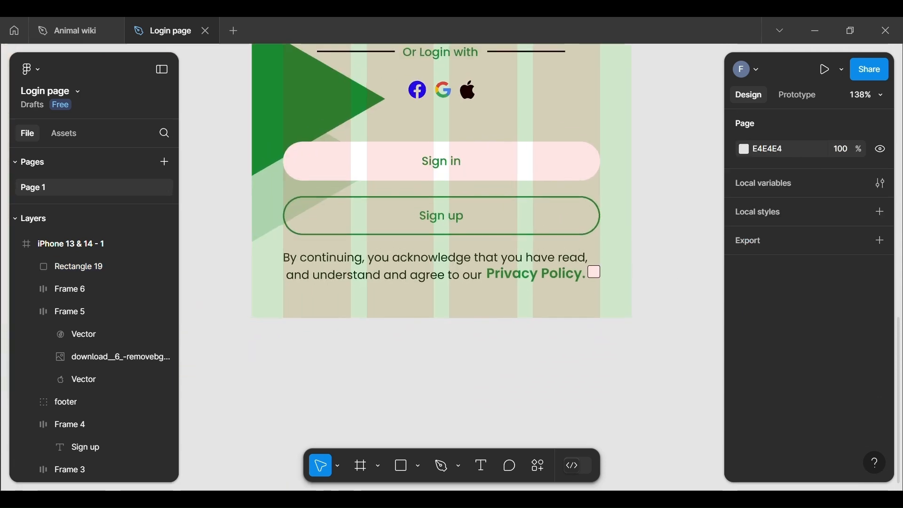
pyautogui.scroll(-3, 612, 288)
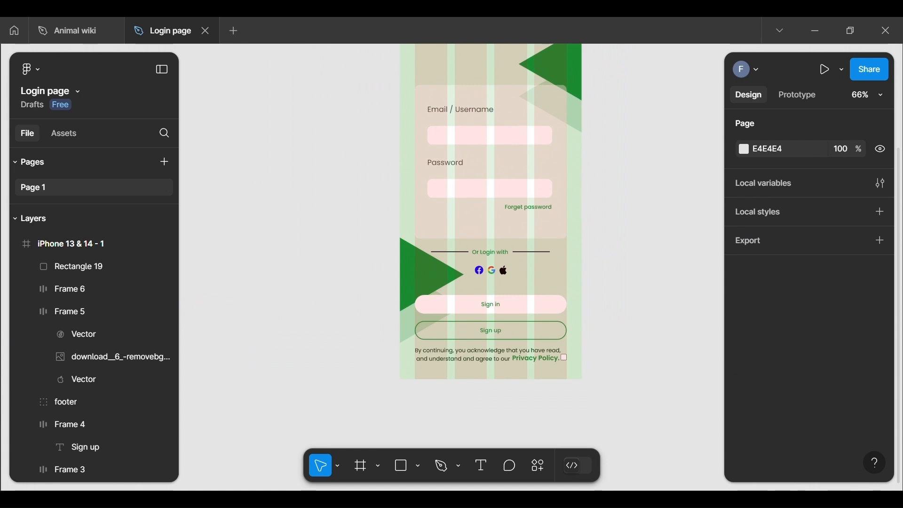
pyautogui.scroll(-2, 269, 464)
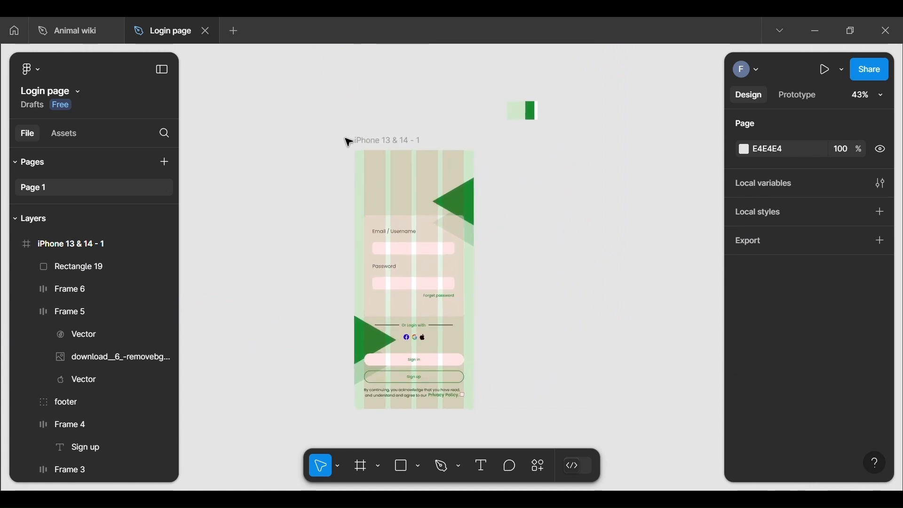
pyautogui.click(373, 149)
pyautogui.scroll(-5, 783, 378)
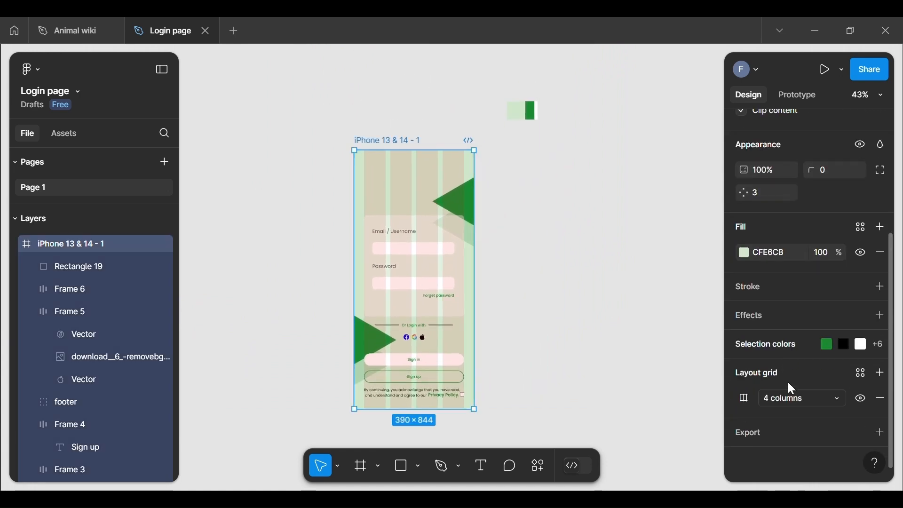
pyautogui.click(860, 399)
# Review the login page without its grid, from the empty header area down to the privacy text and checkbox.
pyautogui.scroll(5, 392, 386)
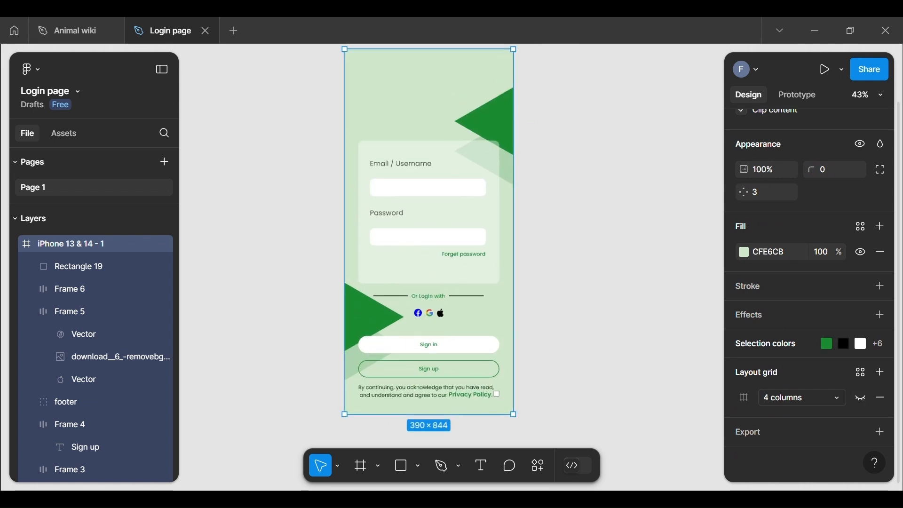
pyautogui.scroll(-3, 451, 240)
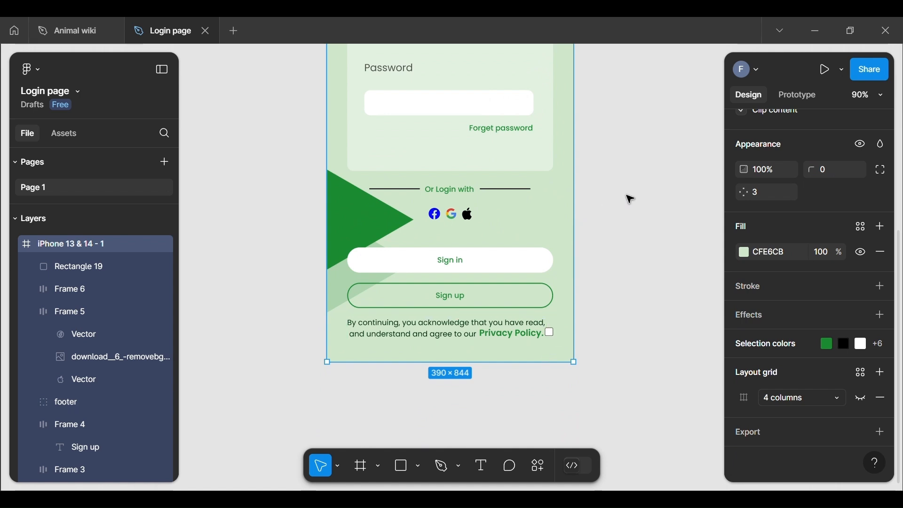
pyautogui.scroll(5, 615, 245)
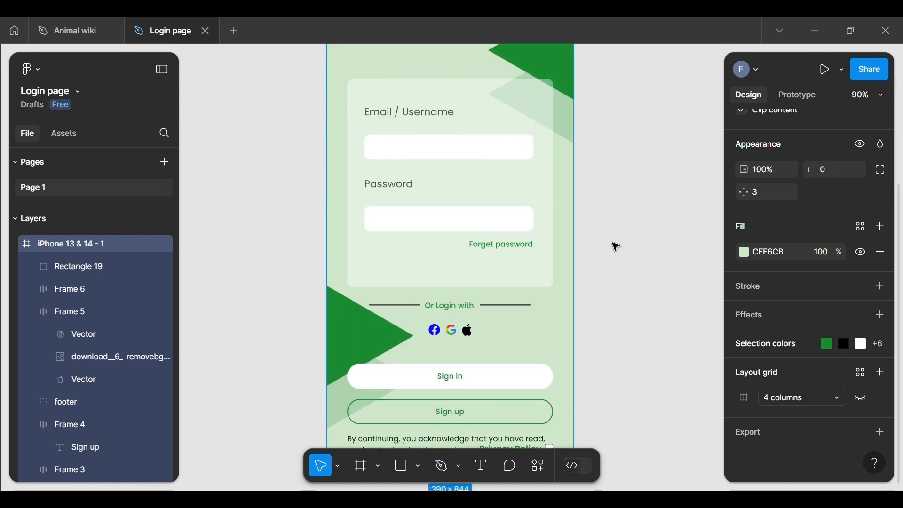
pyautogui.scroll(3, 617, 245)
pyautogui.scroll(-7, 616, 245)
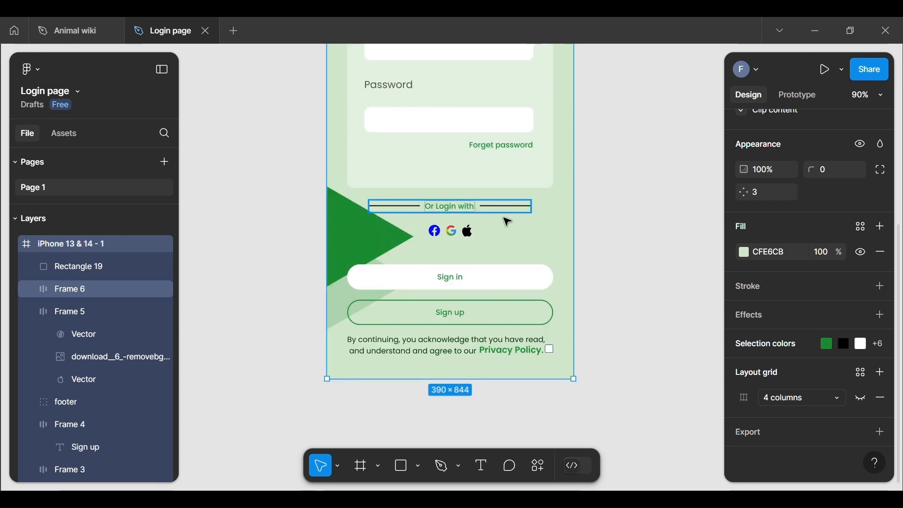
pyautogui.scroll(8, 607, 223)
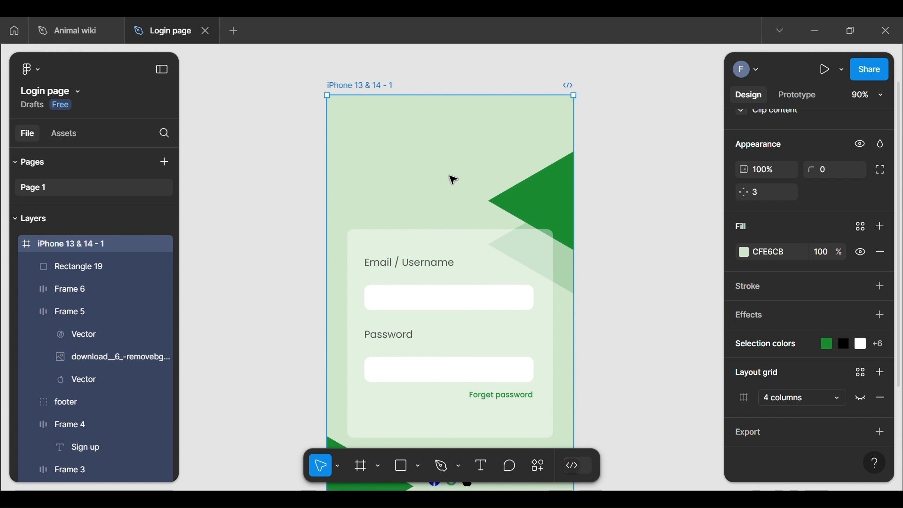
pyautogui.scroll(-10, 454, 177)
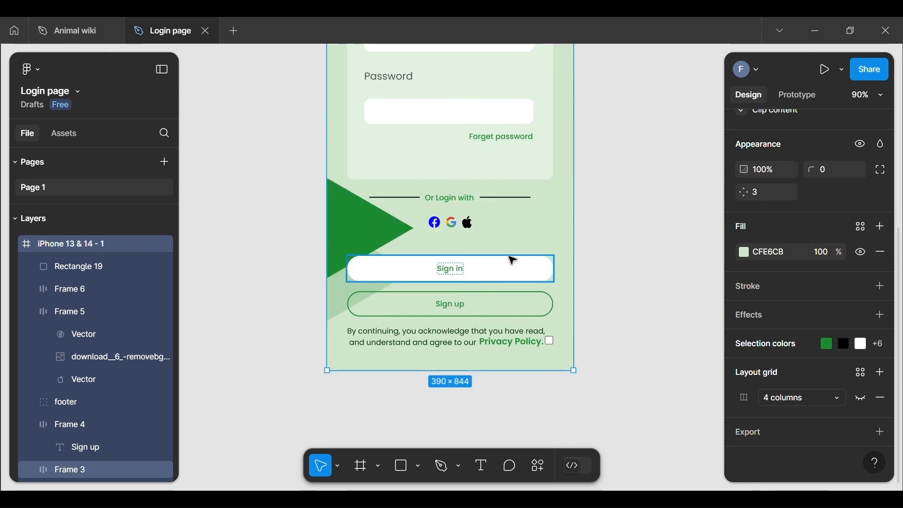
# Compare the typography and fill settings of the "Privacy Policy." text, the acknowledgement sentence and the "Or Login with" text.
pyautogui.click(626, 273)
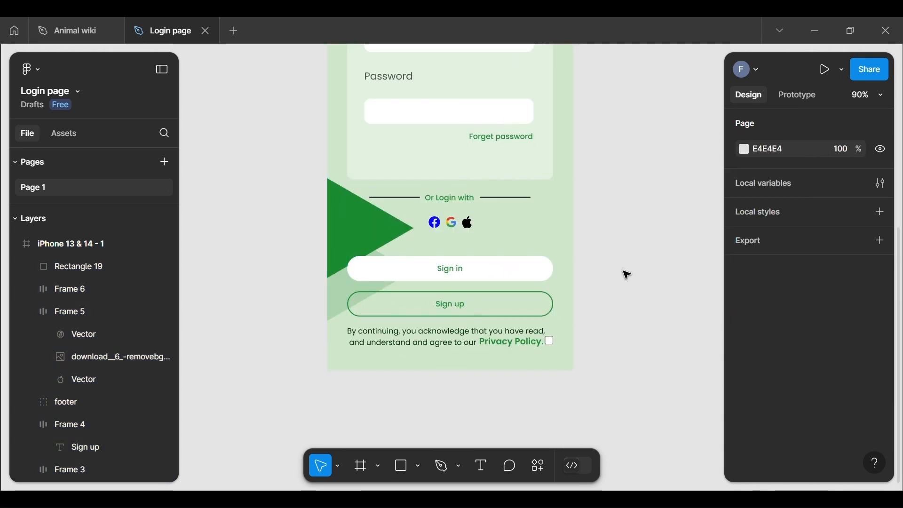
pyautogui.scroll(1, 575, 295)
pyautogui.scroll(-3, 564, 297)
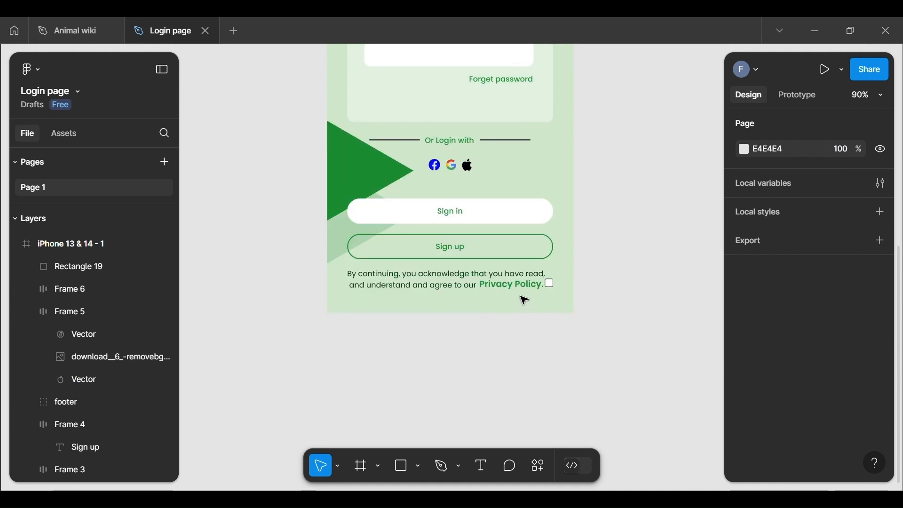
pyautogui.doubleClick(521, 290)
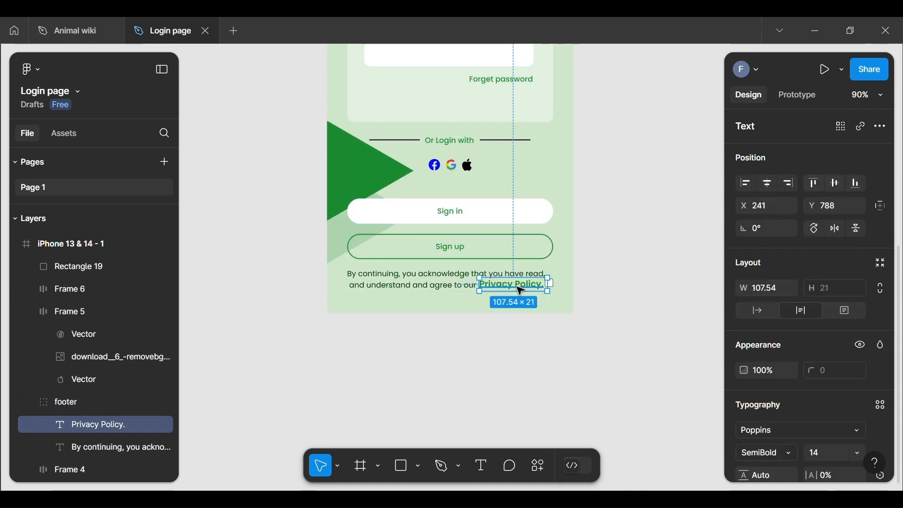
pyautogui.scroll(-5, 792, 365)
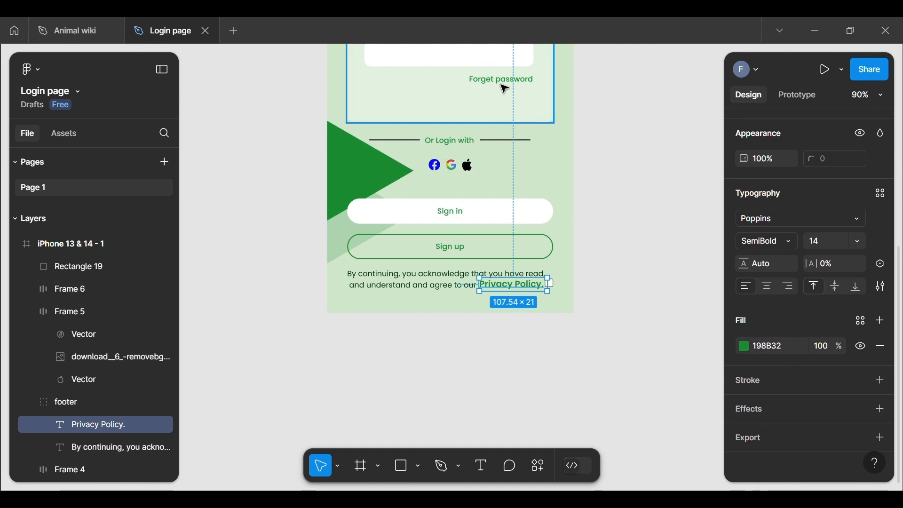
pyautogui.click(675, 317)
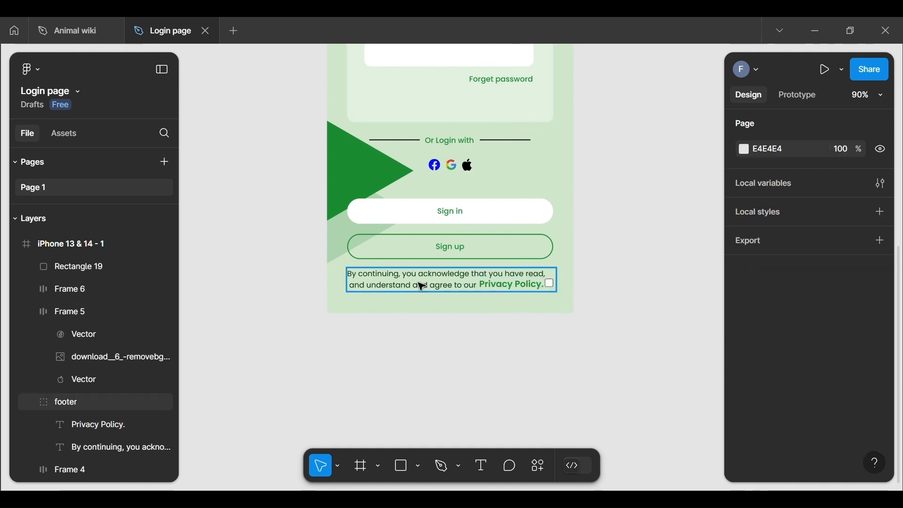
pyautogui.doubleClick(422, 286)
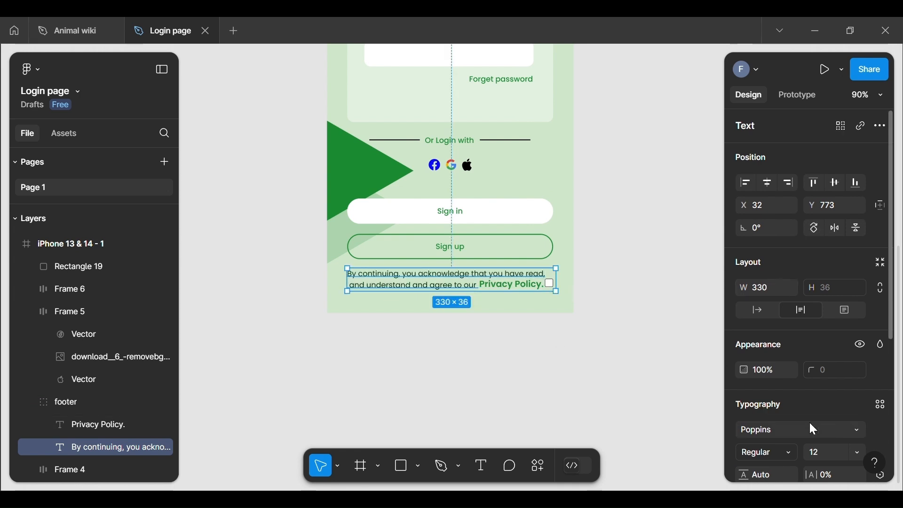
pyautogui.scroll(-3, 811, 424)
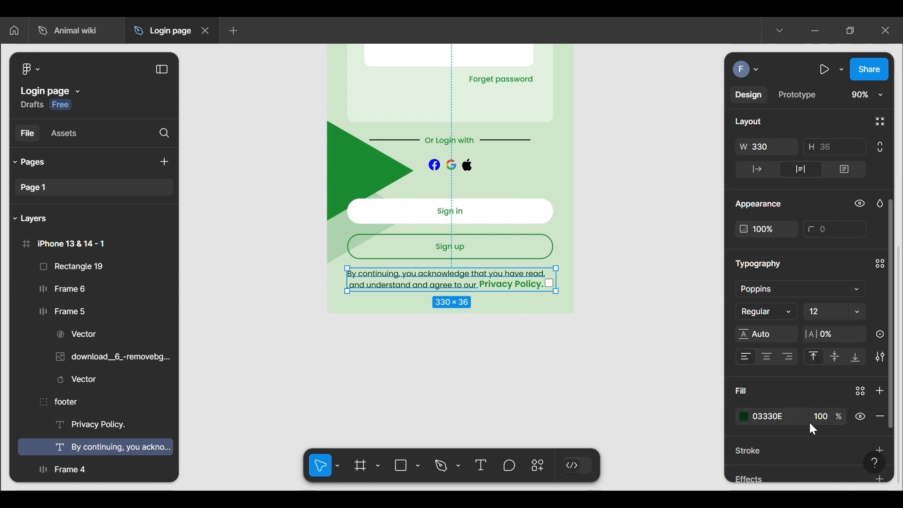
pyautogui.click(519, 289)
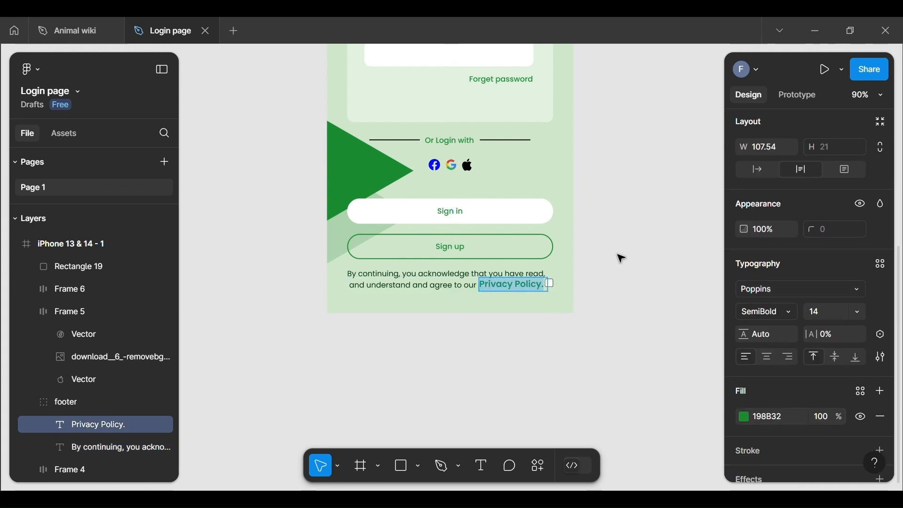
pyautogui.press('Escape')
pyautogui.click(468, 151)
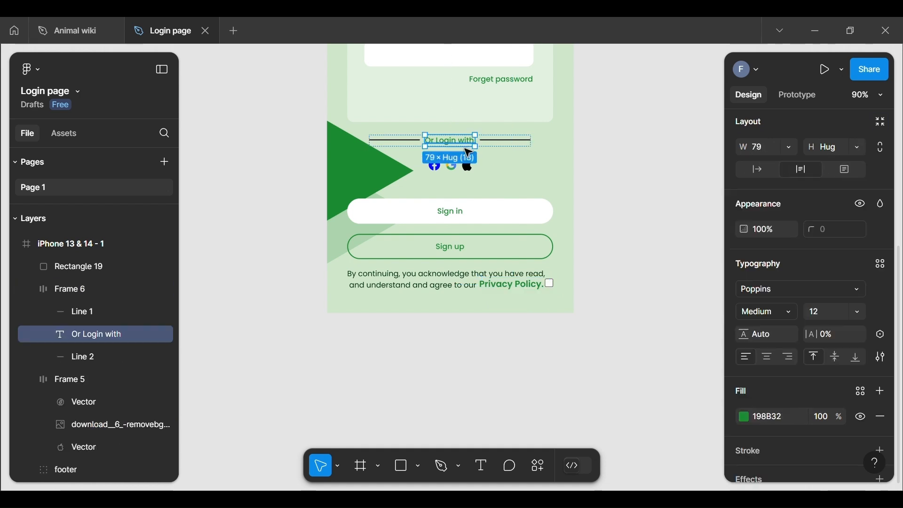
# Set the "Privacy Policy." text in the footer to font size 12 and Medium weight.
pyautogui.click(502, 294)
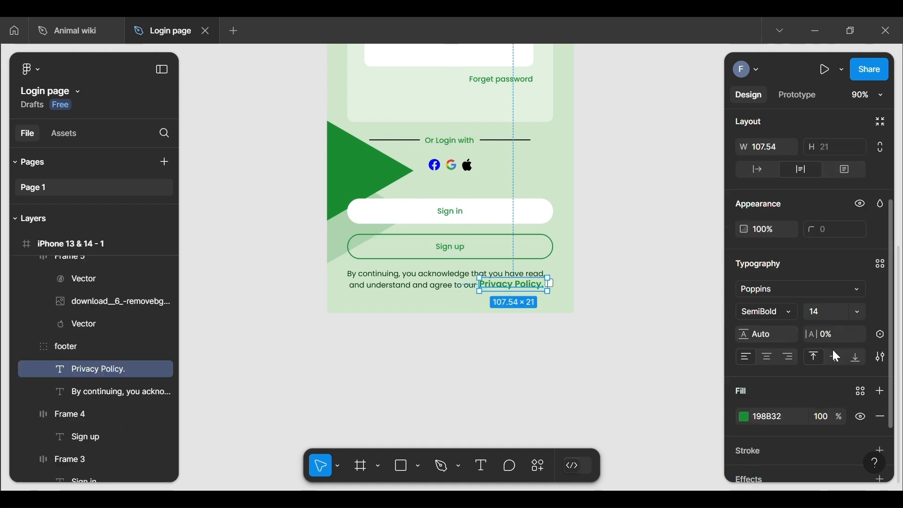
pyautogui.click(857, 315)
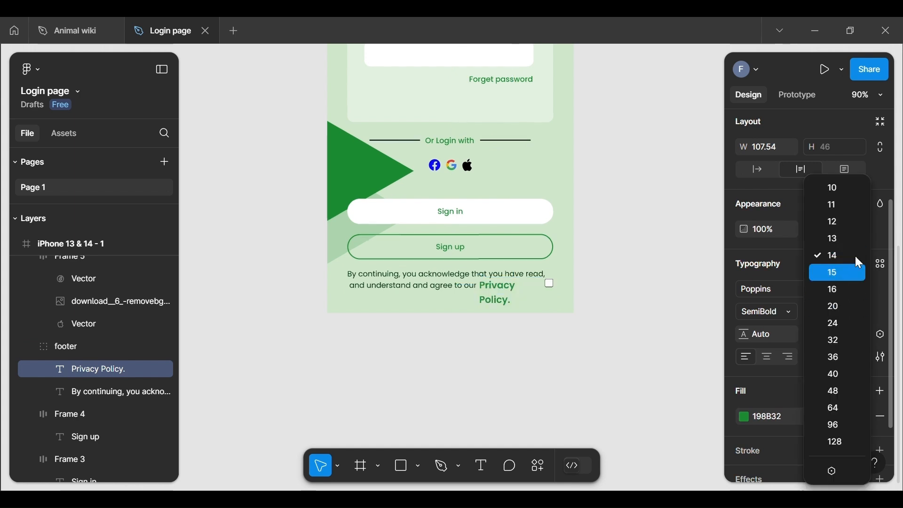
pyautogui.click(850, 218)
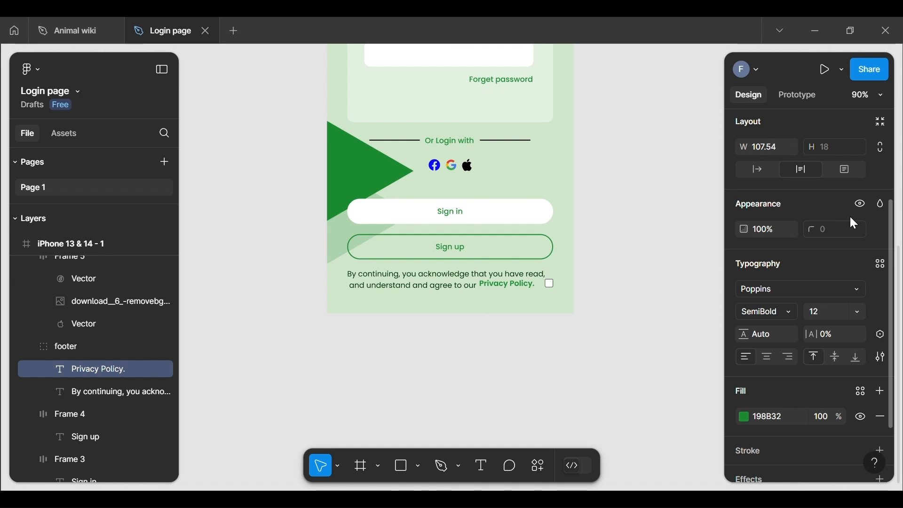
pyautogui.click(794, 311)
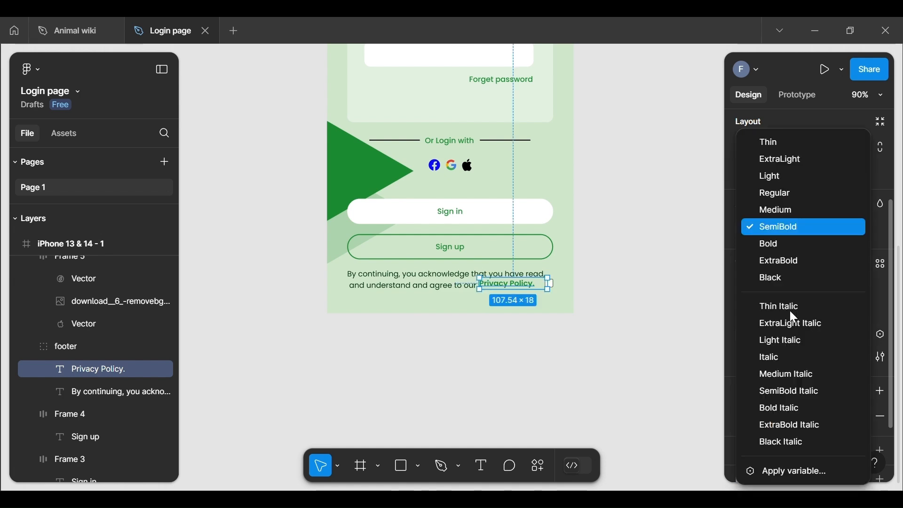
pyautogui.click(794, 217)
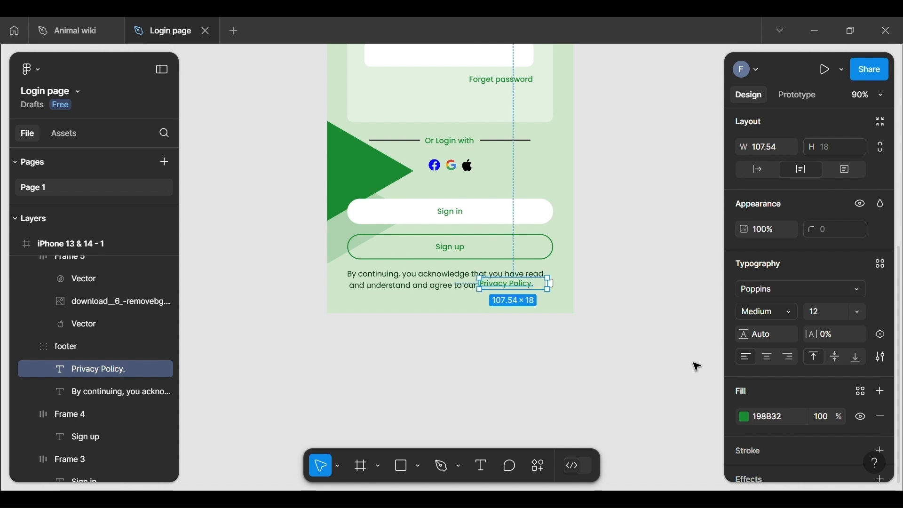
pyautogui.click(609, 329)
# Nudge the "Privacy Policy." text down to Y 791 so it lines up with the sentence before it.
pyautogui.scroll(4, 530, 309)
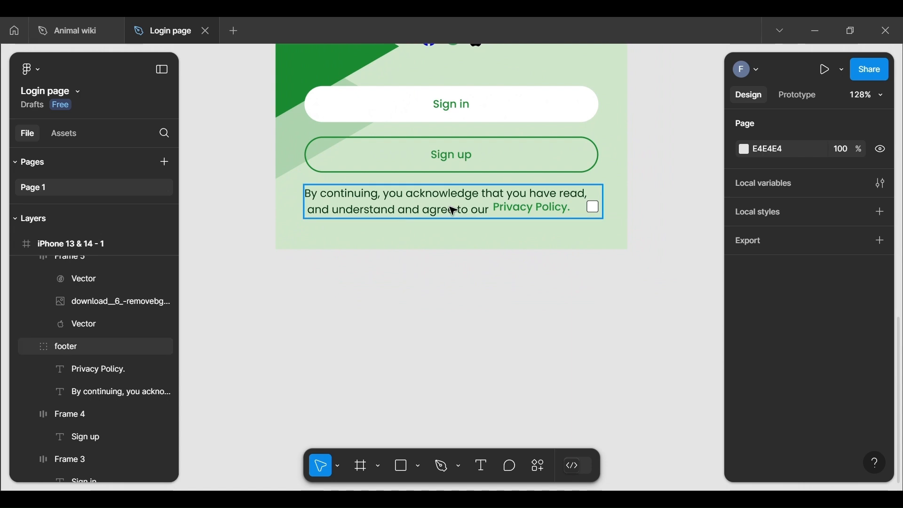
pyautogui.doubleClick(529, 212)
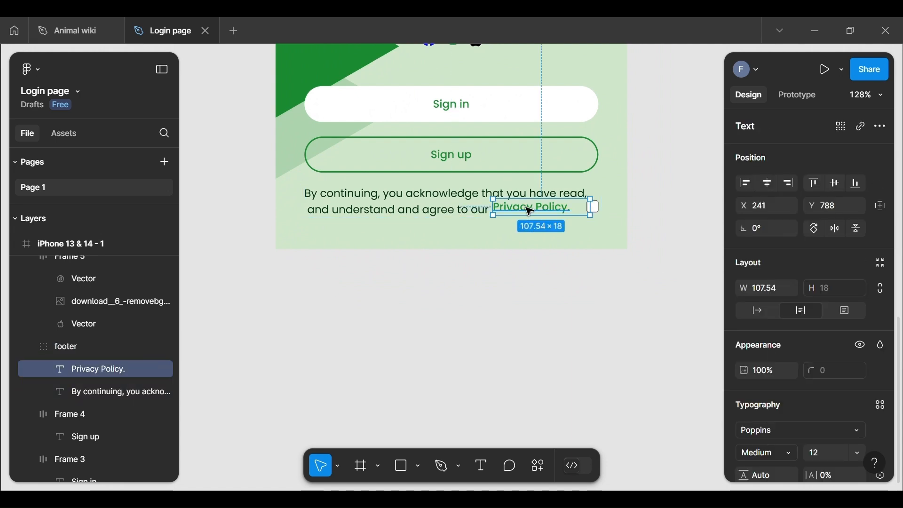
pyautogui.press('Down')
pyautogui.press('Down')
pyautogui.press('Down')
pyautogui.press('Down')
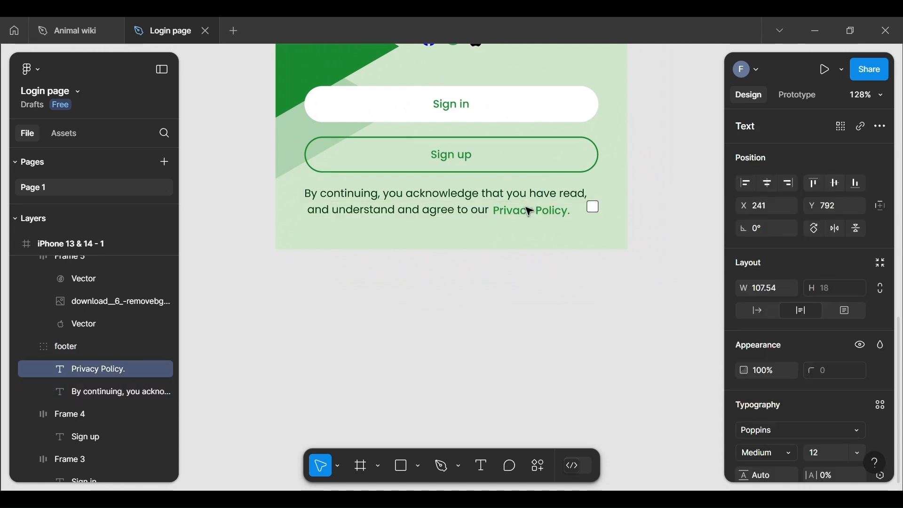
pyautogui.press('Up')
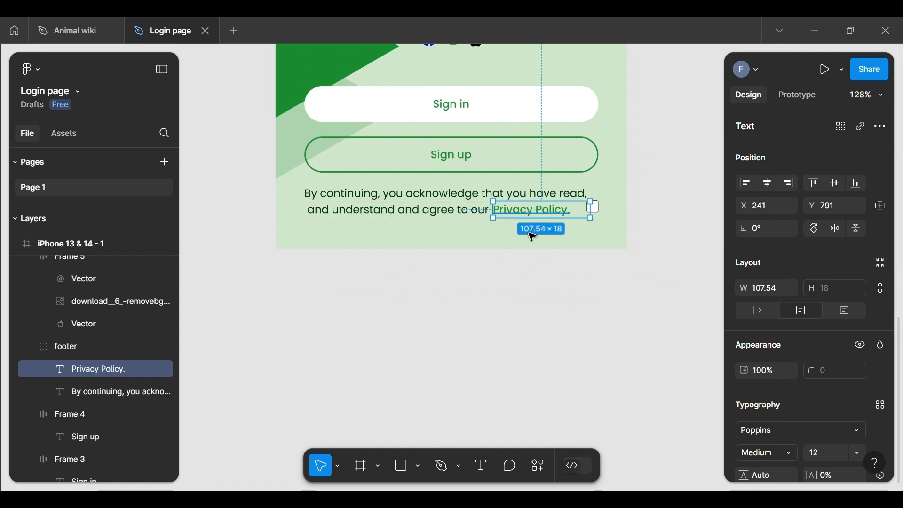
pyautogui.click(540, 287)
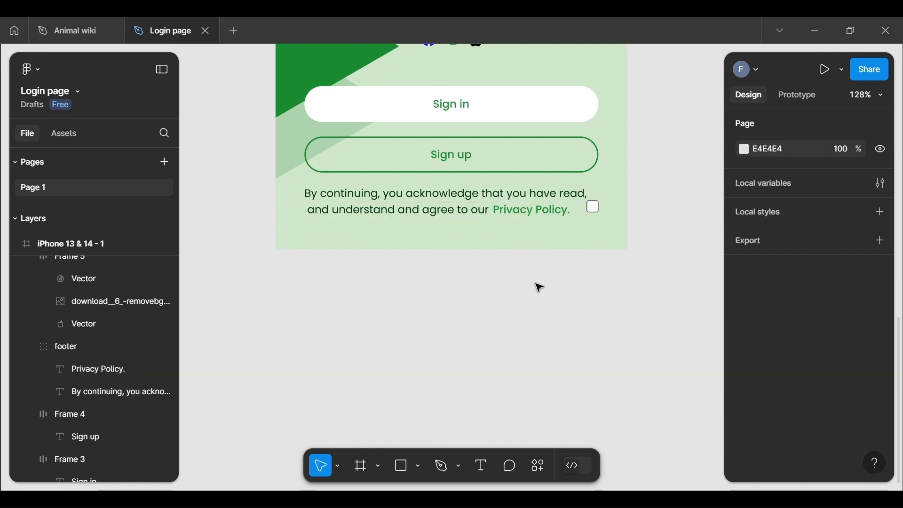
# Check the typography settings of the "By continuing, you acknowledge" footer text.
pyautogui.scroll(-4, 332, 379)
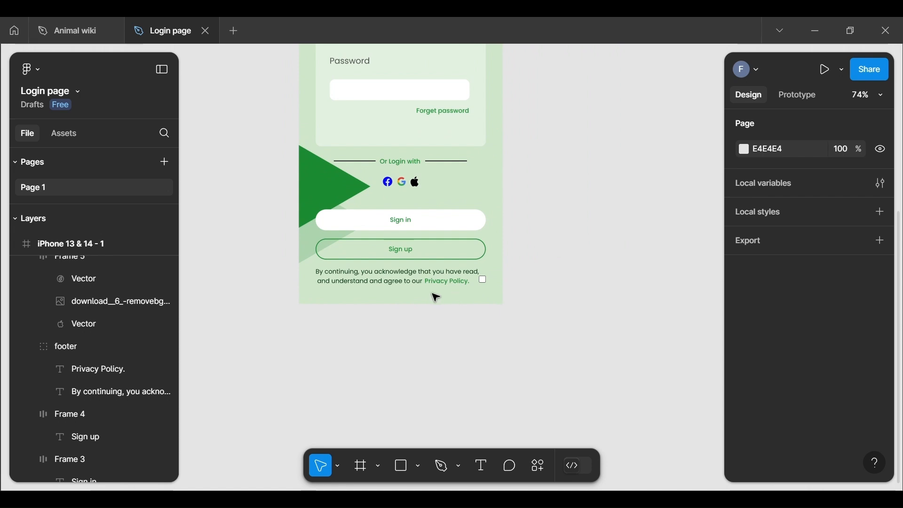
pyautogui.click(406, 282)
pyautogui.click(406, 282)
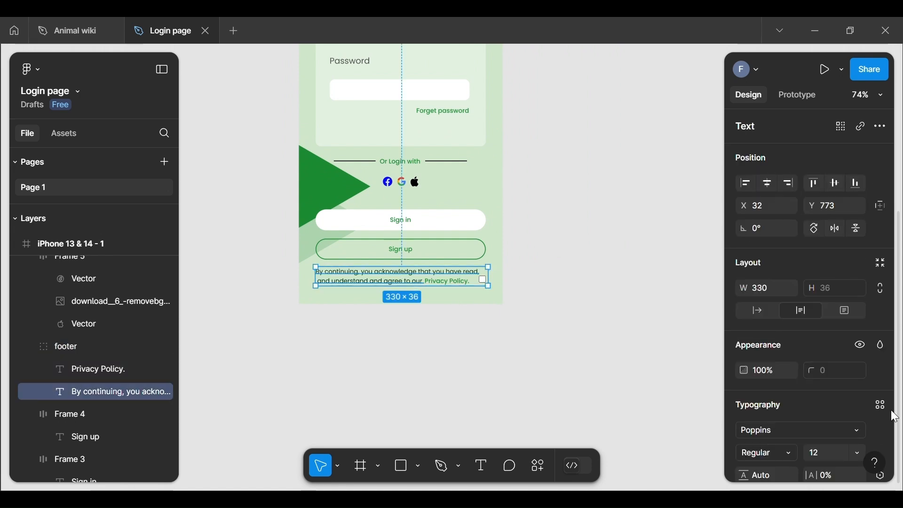
pyautogui.scroll(-3, 816, 416)
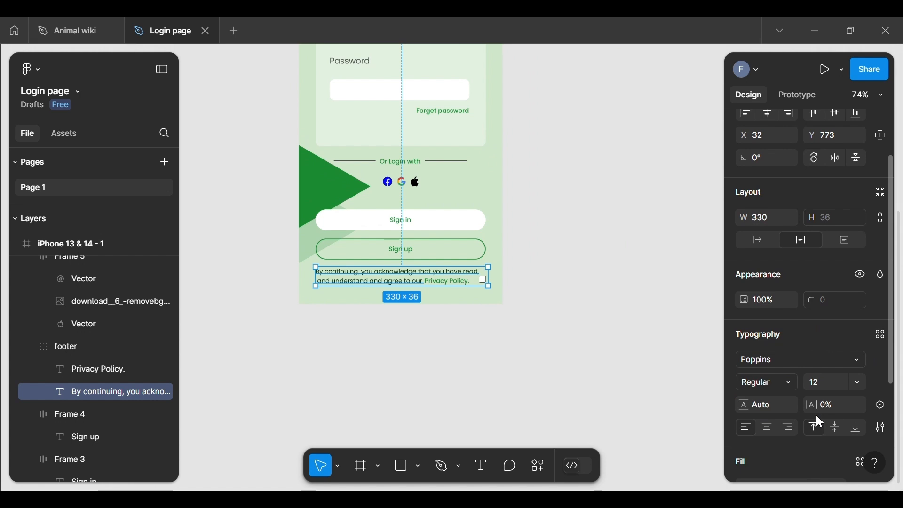
pyautogui.click(523, 382)
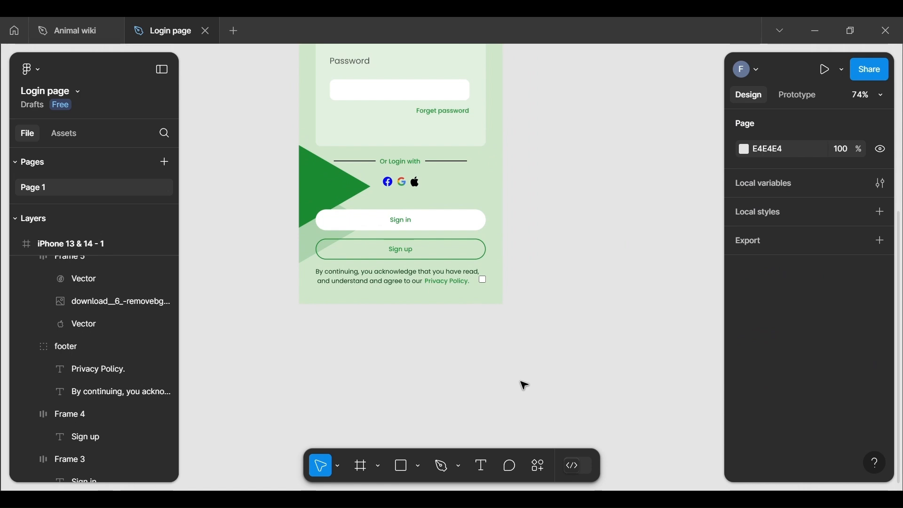
# Move the checkbox square close to the end of the "Privacy Policy." text, at X 332 and Y 793.
pyautogui.scroll(3, 523, 383)
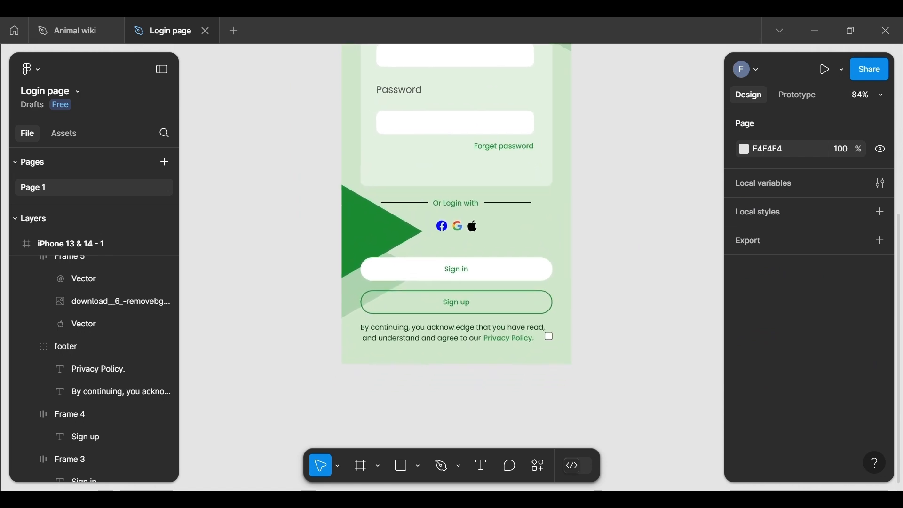
pyautogui.scroll(-2, 448, 184)
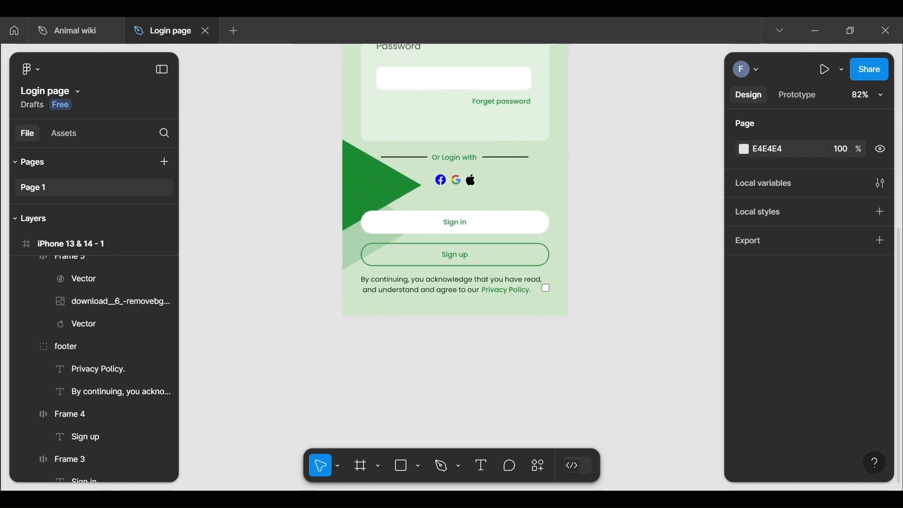
pyautogui.press('r')
pyautogui.moveTo(543, 285); pyautogui.dragTo(550, 292)
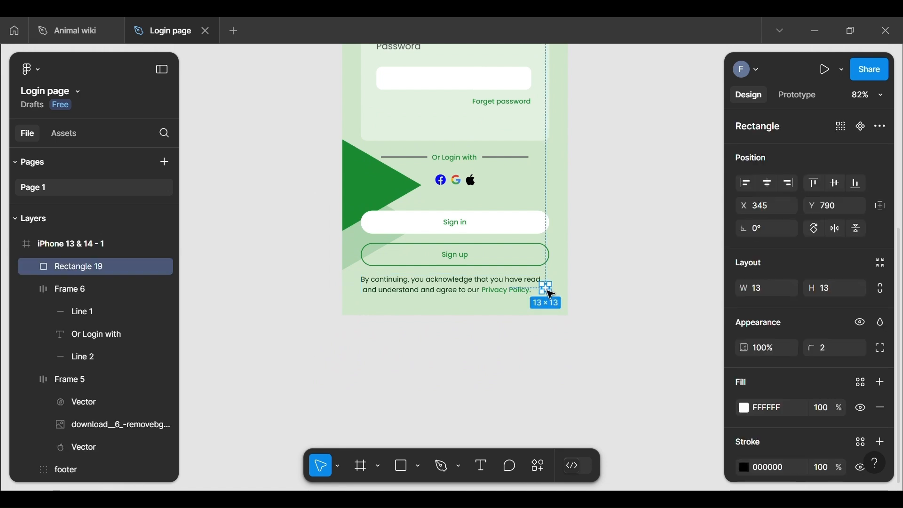
pyautogui.press('Left')
pyautogui.press('Left')
pyautogui.press('Left')
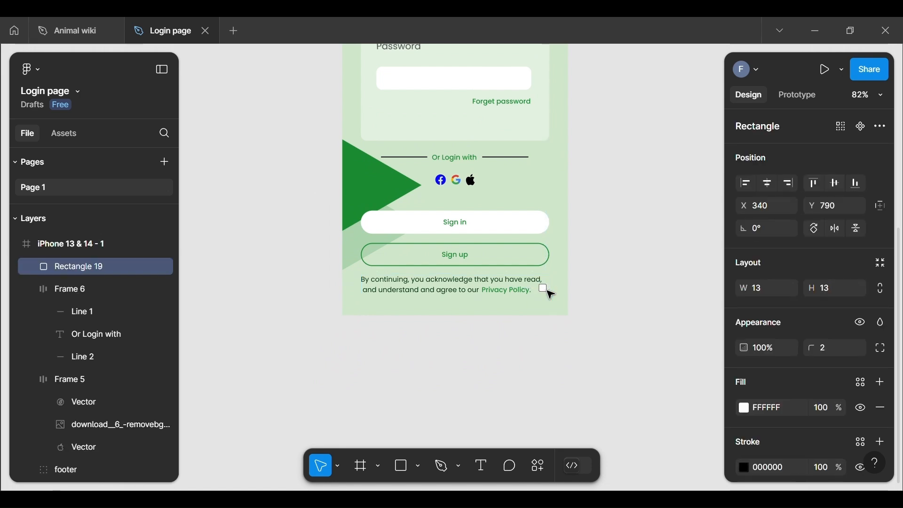
pyautogui.press('Left')
pyautogui.press('Left')
pyautogui.press('Left')
pyautogui.press('Left')
pyautogui.press('Left')
pyautogui.press('Left')
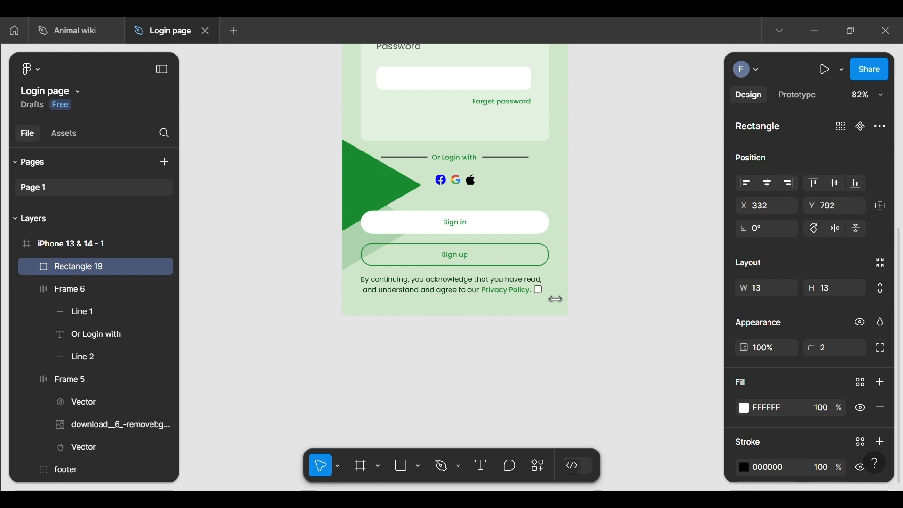
pyautogui.scroll(5, 556, 300)
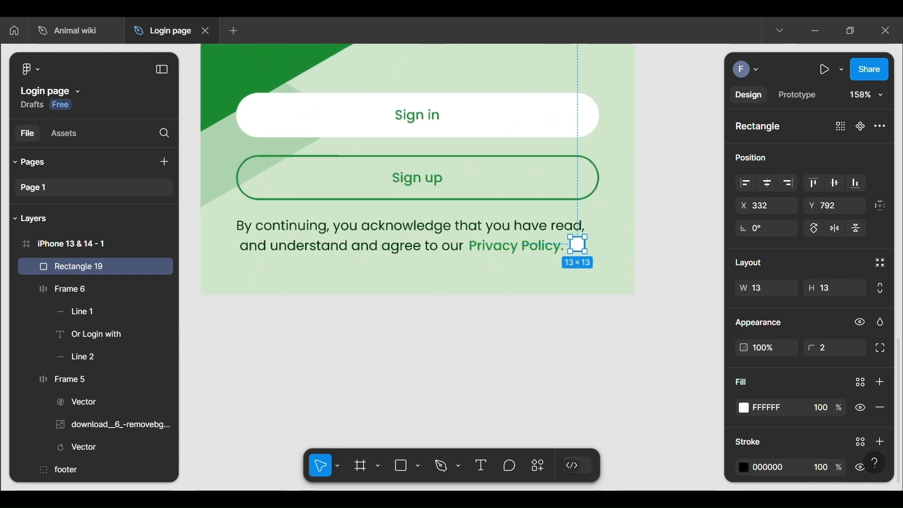
pyautogui.press('Down')
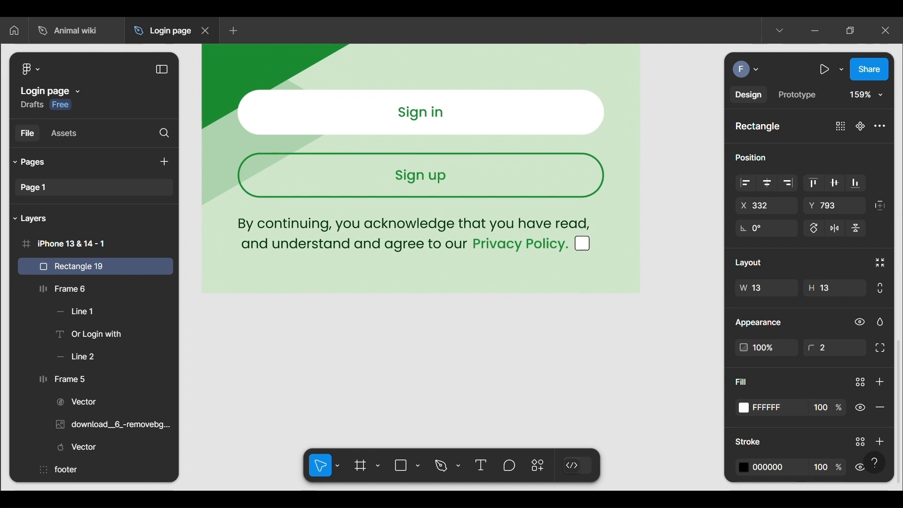
pyautogui.scroll(-6, 582, 243)
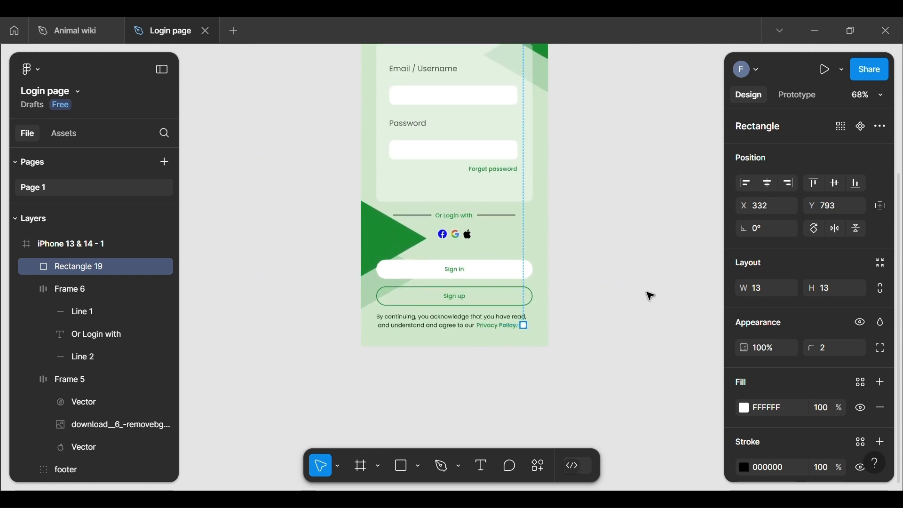
pyautogui.click(617, 227)
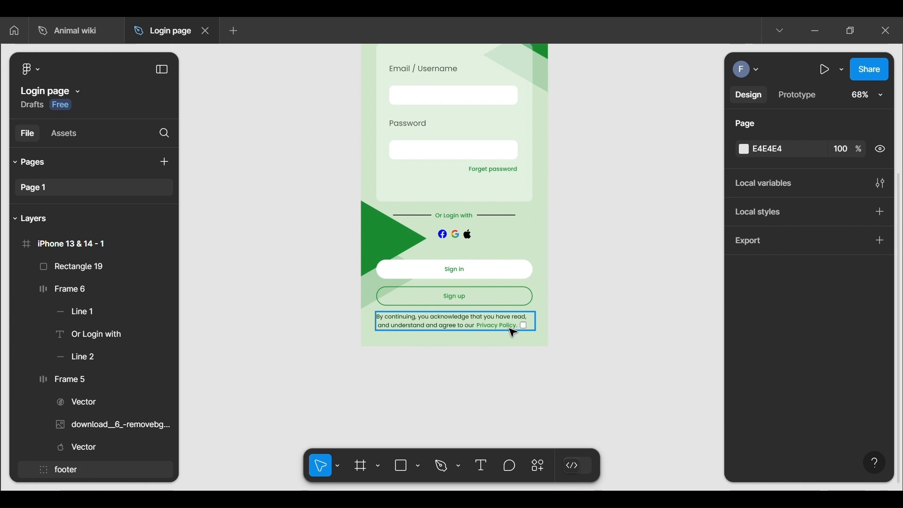
# Reduce the stroke weight of both divider lines beside the "Or Login with" text to below 1.
pyautogui.scroll(5, 514, 333)
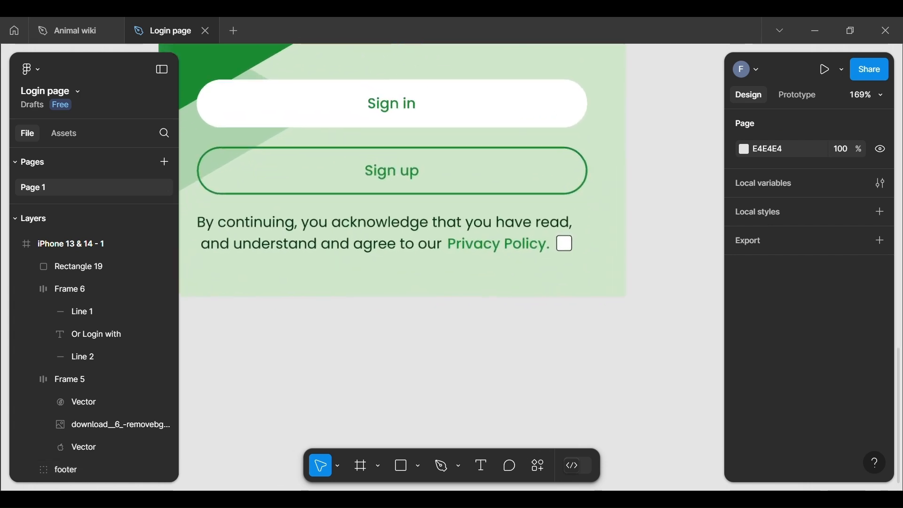
pyautogui.scroll(-5, 521, 440)
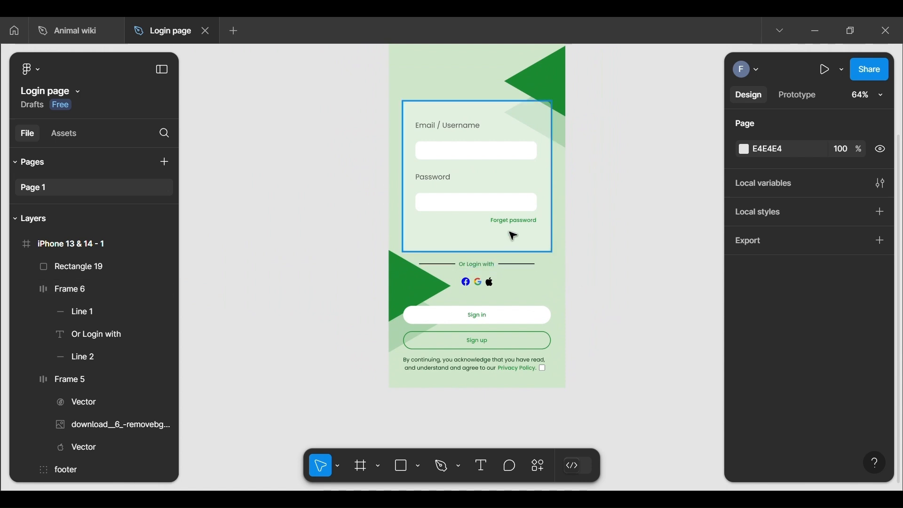
pyautogui.click(519, 268)
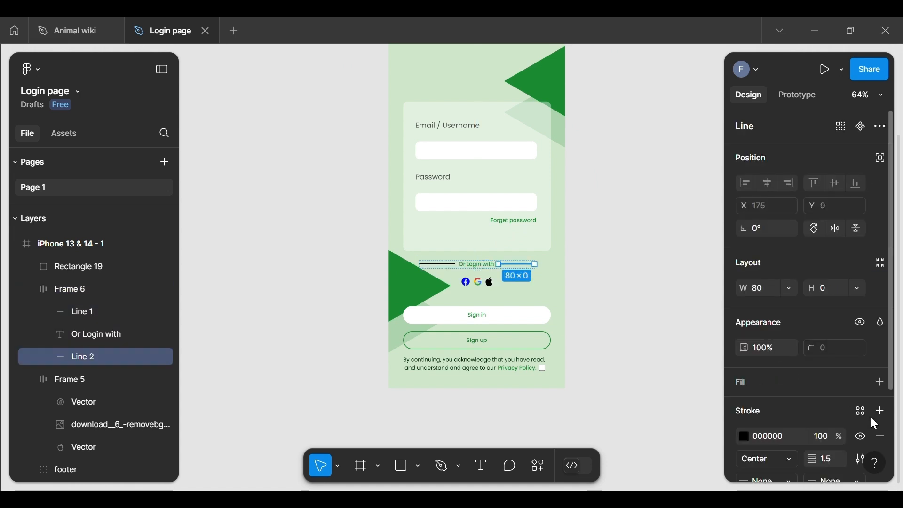
pyautogui.scroll(-3, 856, 428)
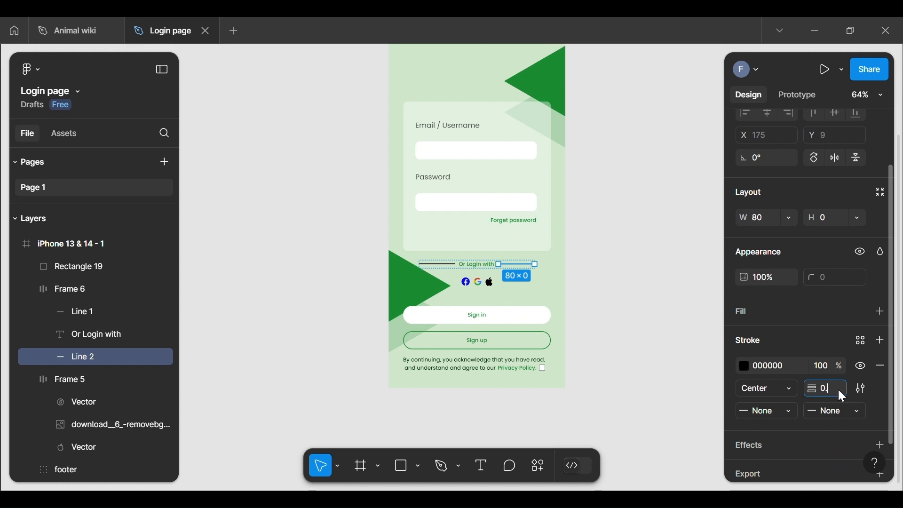
pyautogui.press('Return')
pyautogui.click(451, 266)
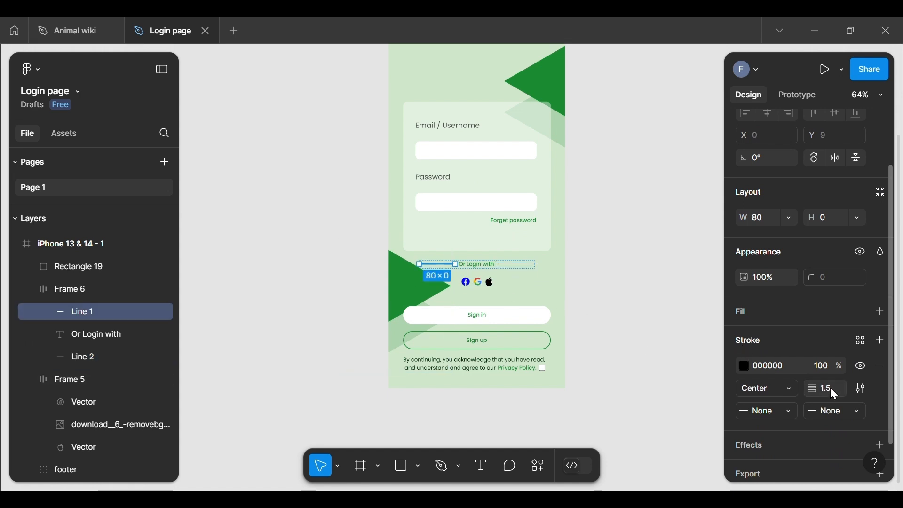
pyautogui.press('BackSpace')
pyautogui.click(647, 319)
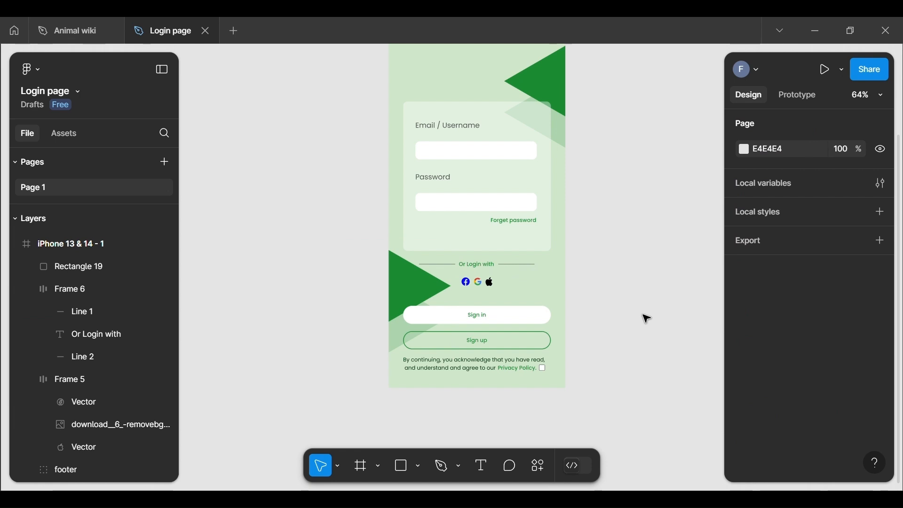
# Open an inline preview of the iPhone 13 & 14 login frame, check how it displays, and close it.
pyautogui.scroll(10, 481, 334)
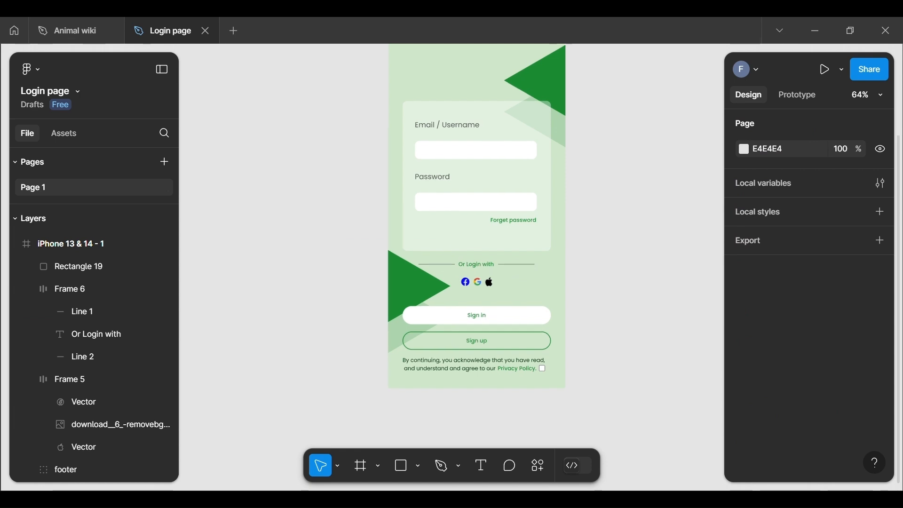
pyautogui.scroll(-3, 450, 262)
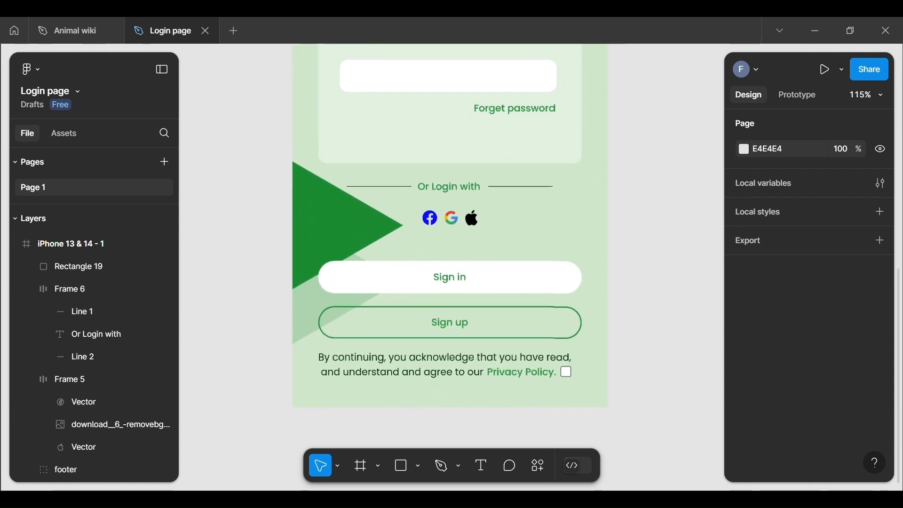
pyautogui.scroll(-5, 451, 262)
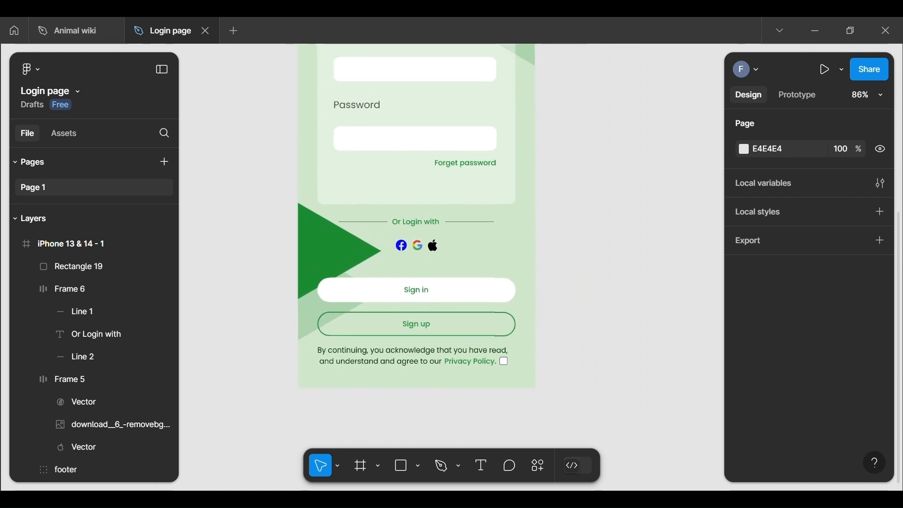
pyautogui.scroll(-2, 386, 249)
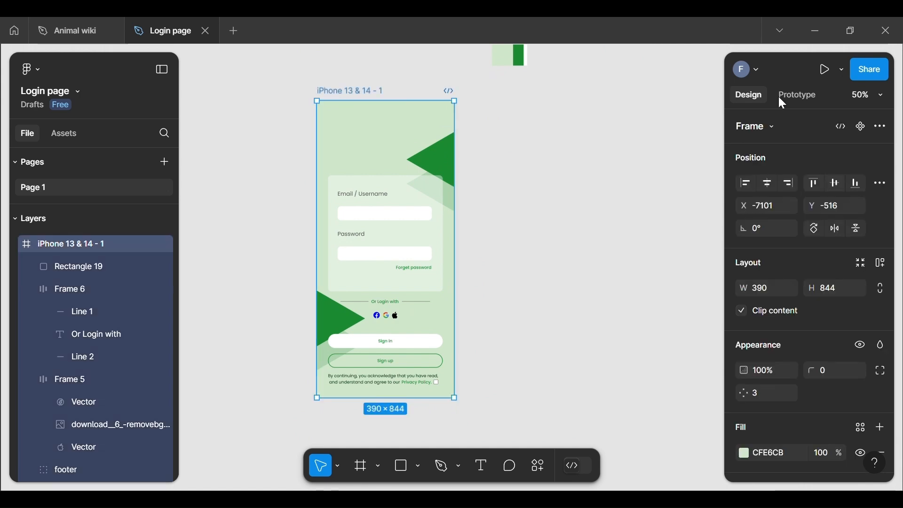
pyautogui.click(841, 67)
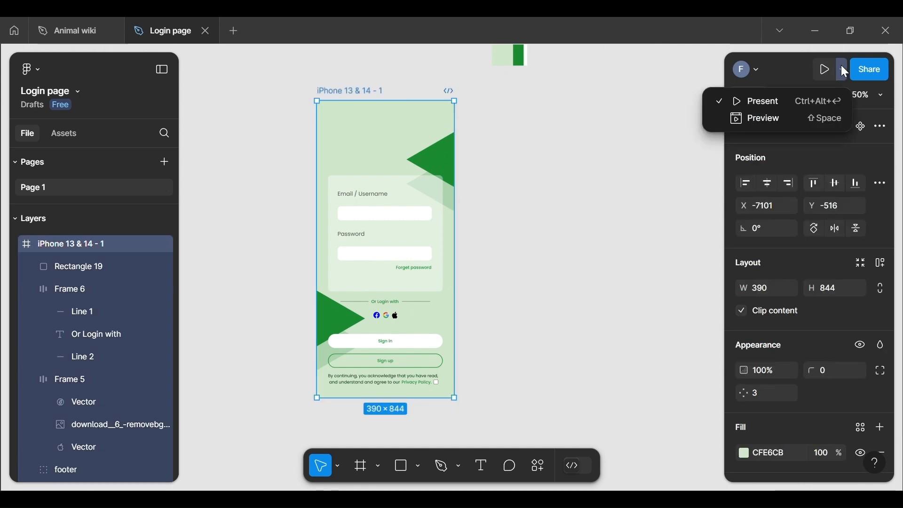
pyautogui.click(750, 116)
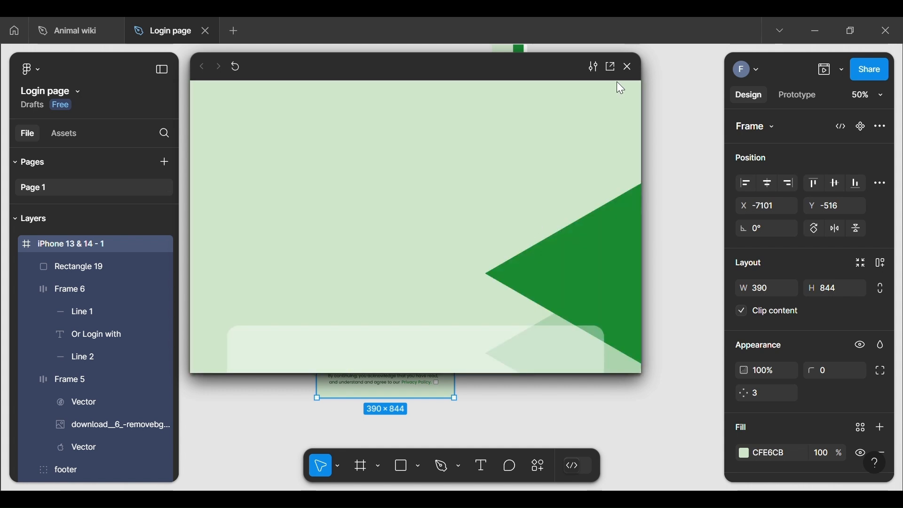
pyautogui.click(627, 65)
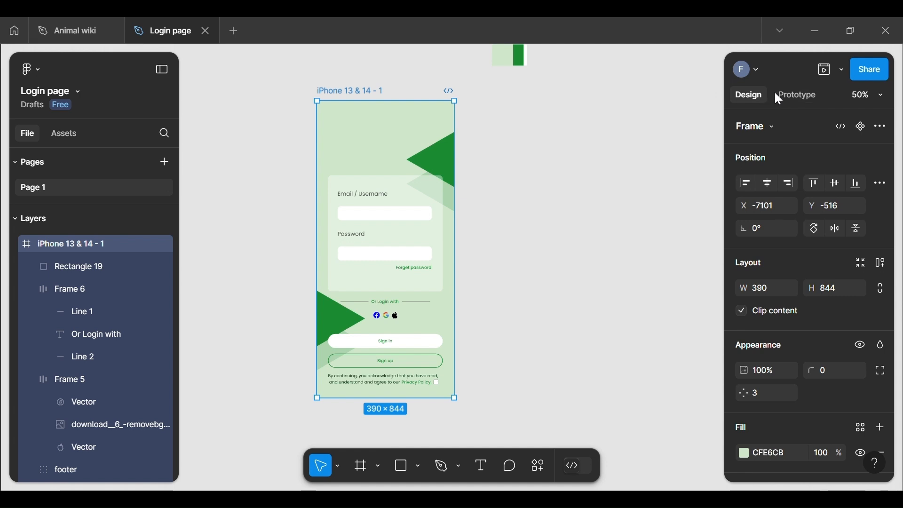
pyautogui.click(842, 63)
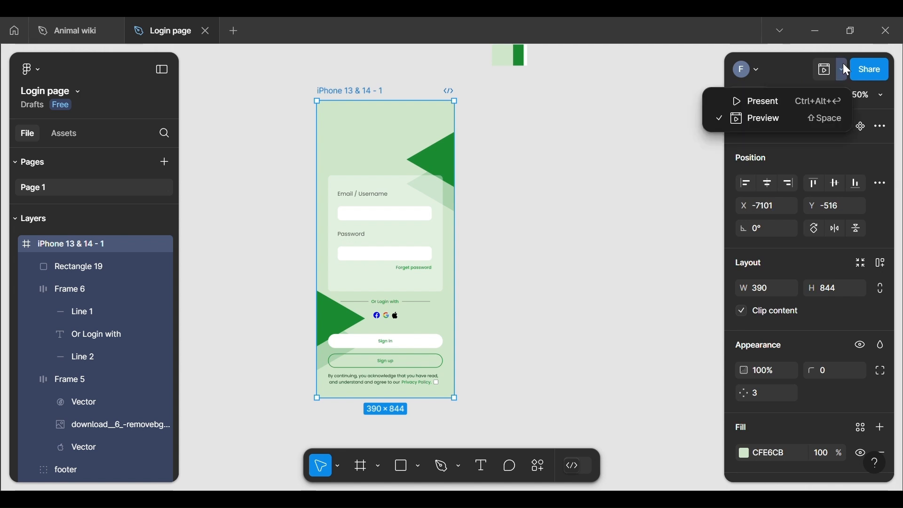
pyautogui.click(669, 135)
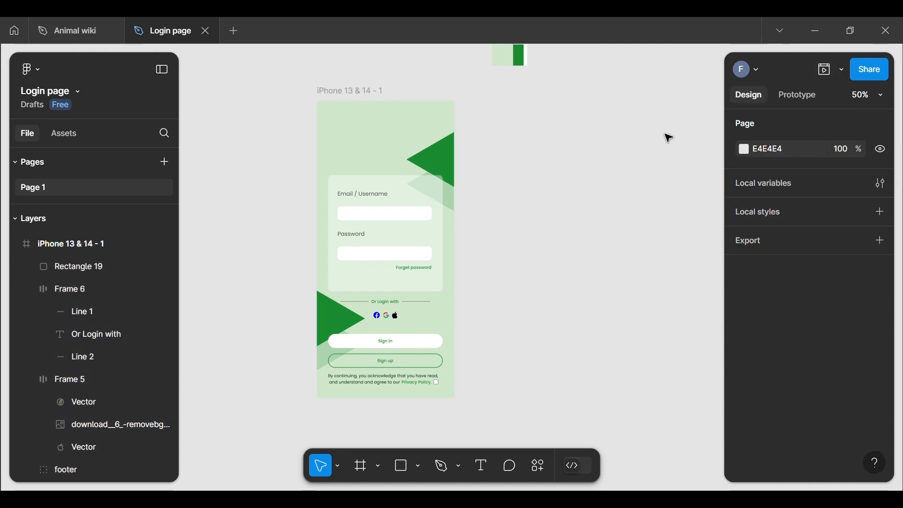
# Set the prototype device to iPhone 13 and preview the login screen inside that phone frame.
pyautogui.click(790, 101)
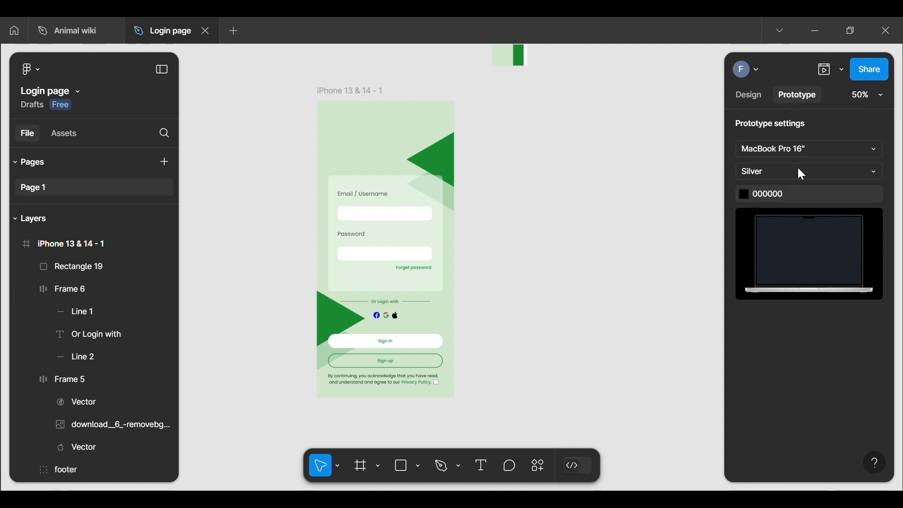
pyautogui.click(859, 149)
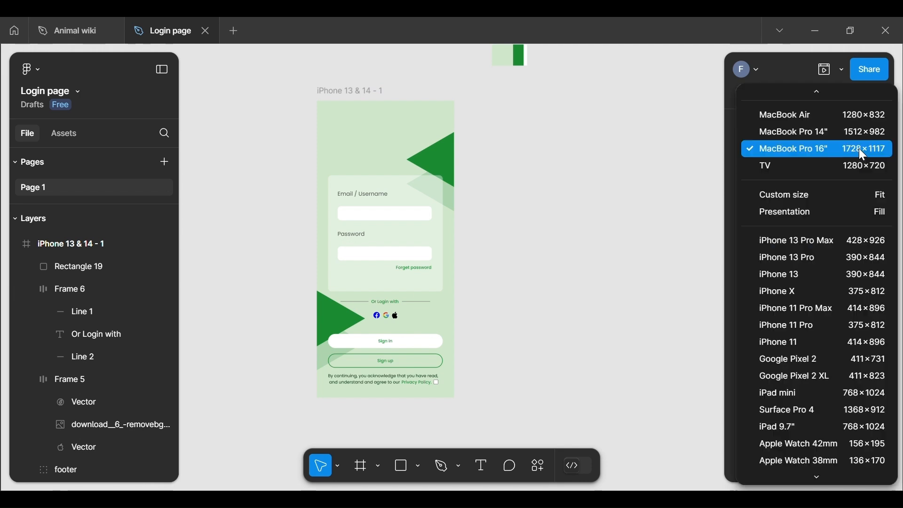
pyautogui.click(797, 280)
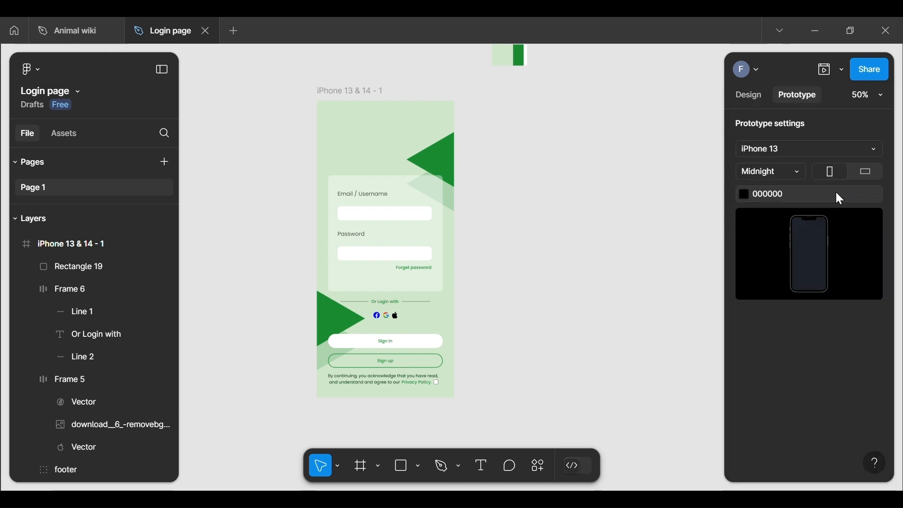
pyautogui.click(827, 68)
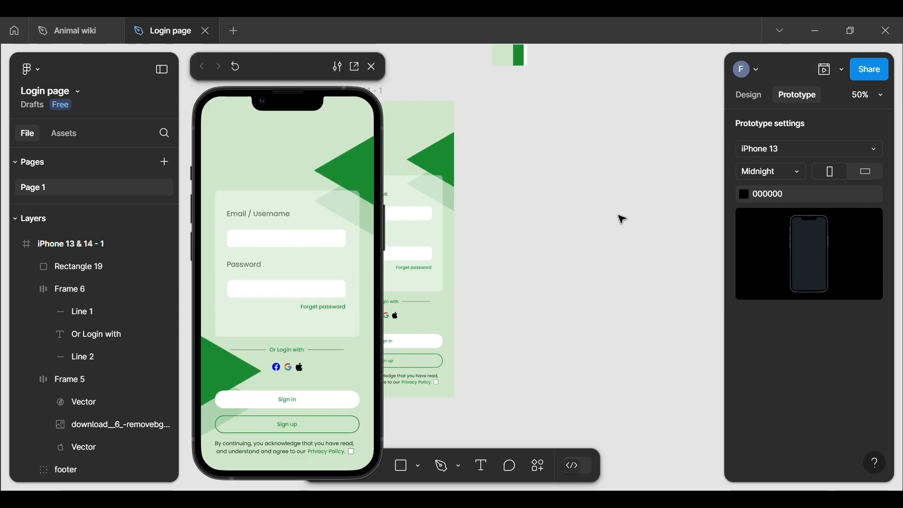